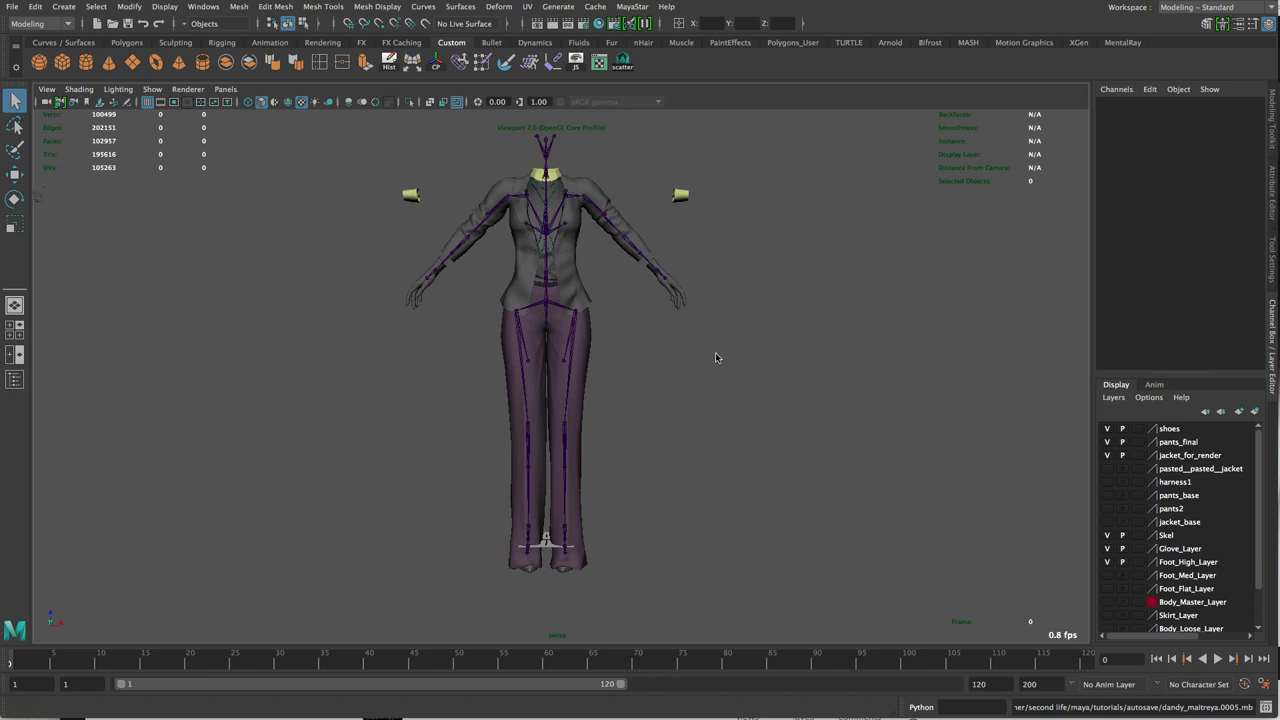
# Step: Spread the trouser legs by setting Rotate X to 10 on the left hip joint and -10 on the right hip joint
pyautogui.click(576, 315)
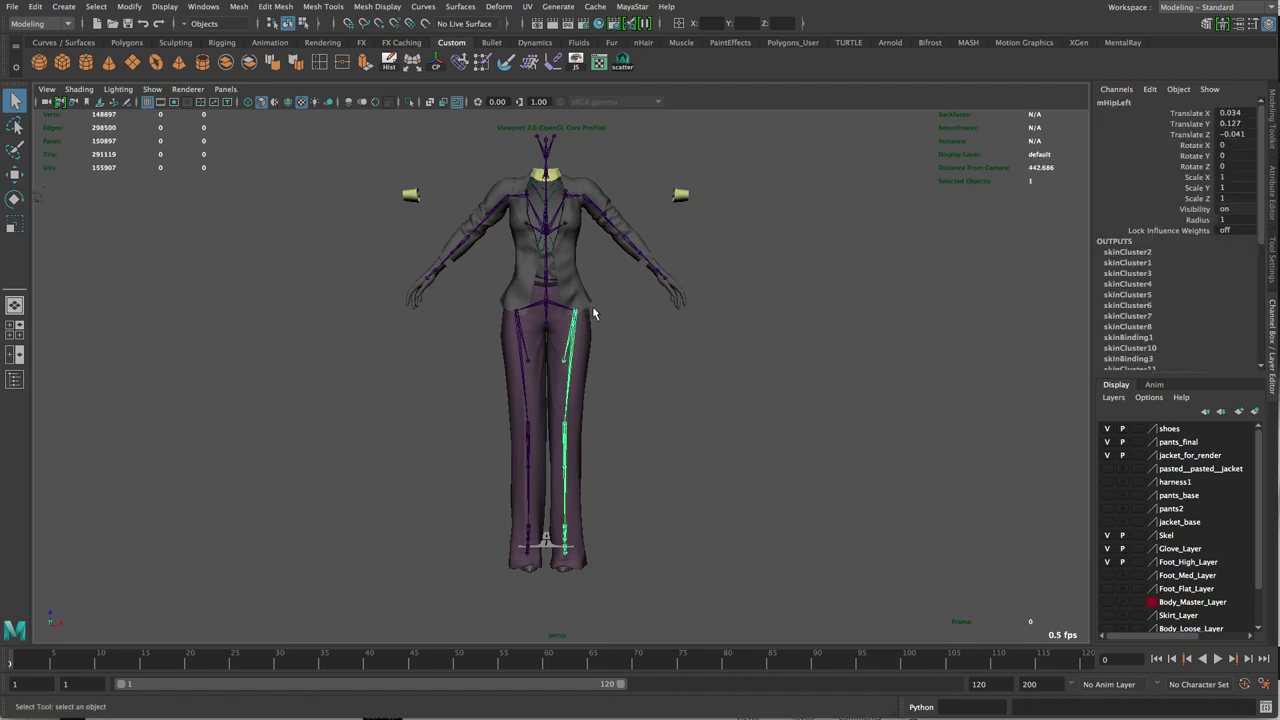
pyautogui.doubleClick(1240, 145)
pyautogui.write('10')
pyautogui.press('Return')
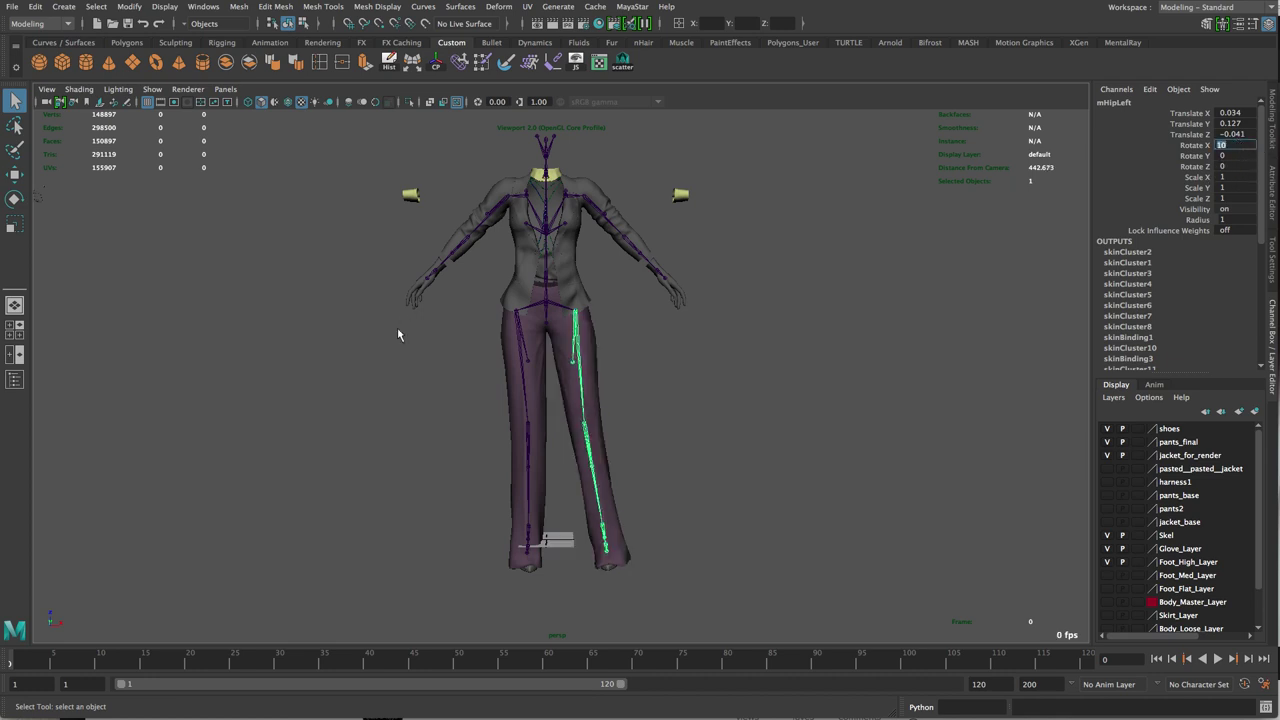
pyautogui.click(516, 315)
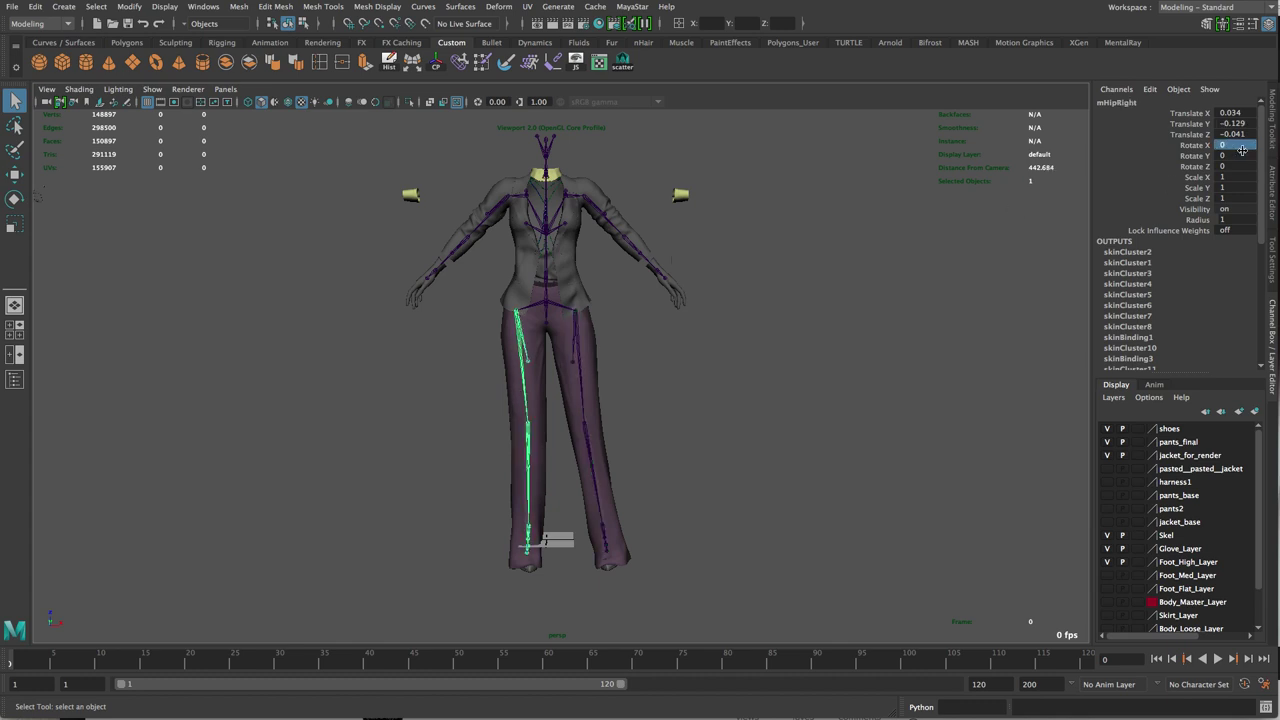
pyautogui.write('10')
pyautogui.press('Return')
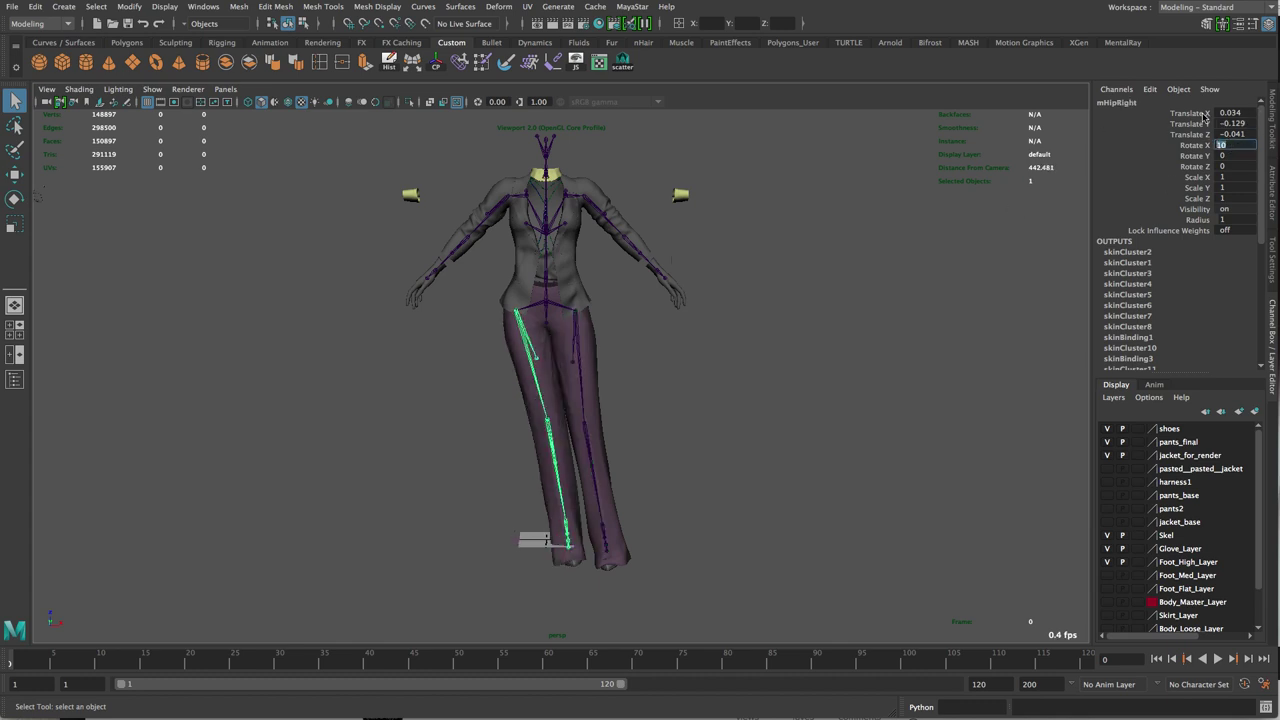
pyautogui.write('-10')
pyautogui.press('Return')
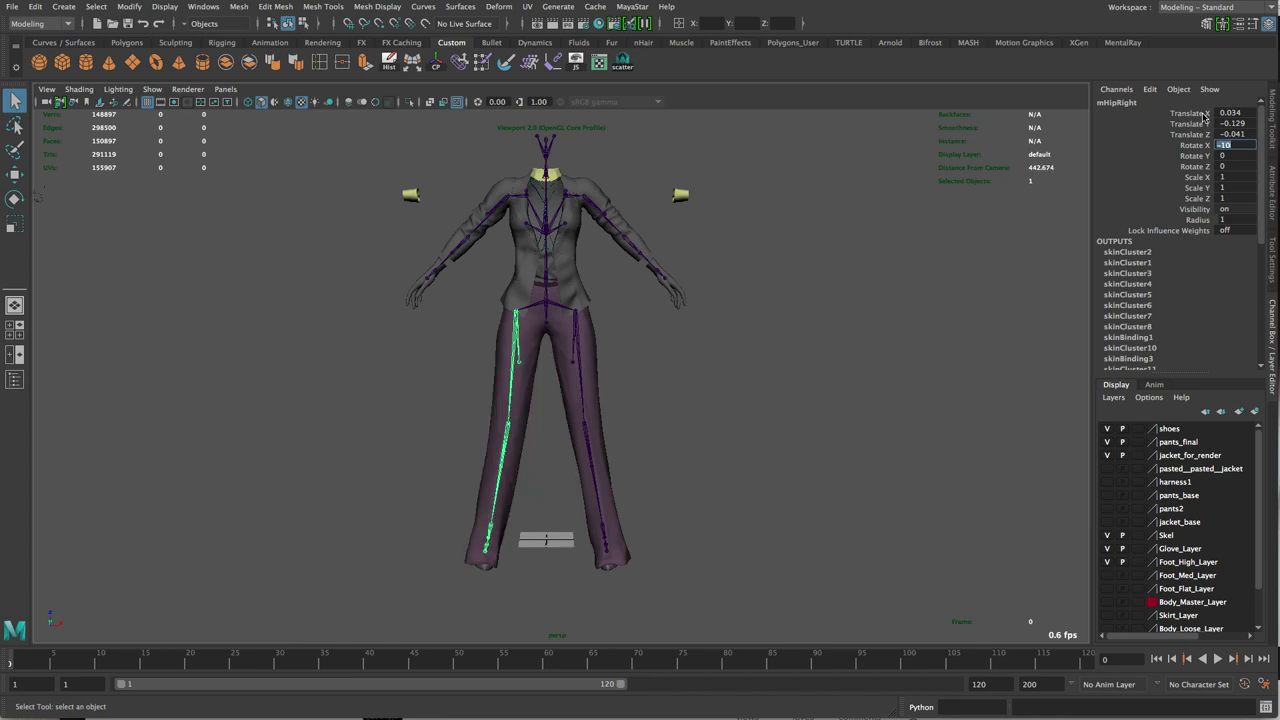
pyautogui.click(645, 388)
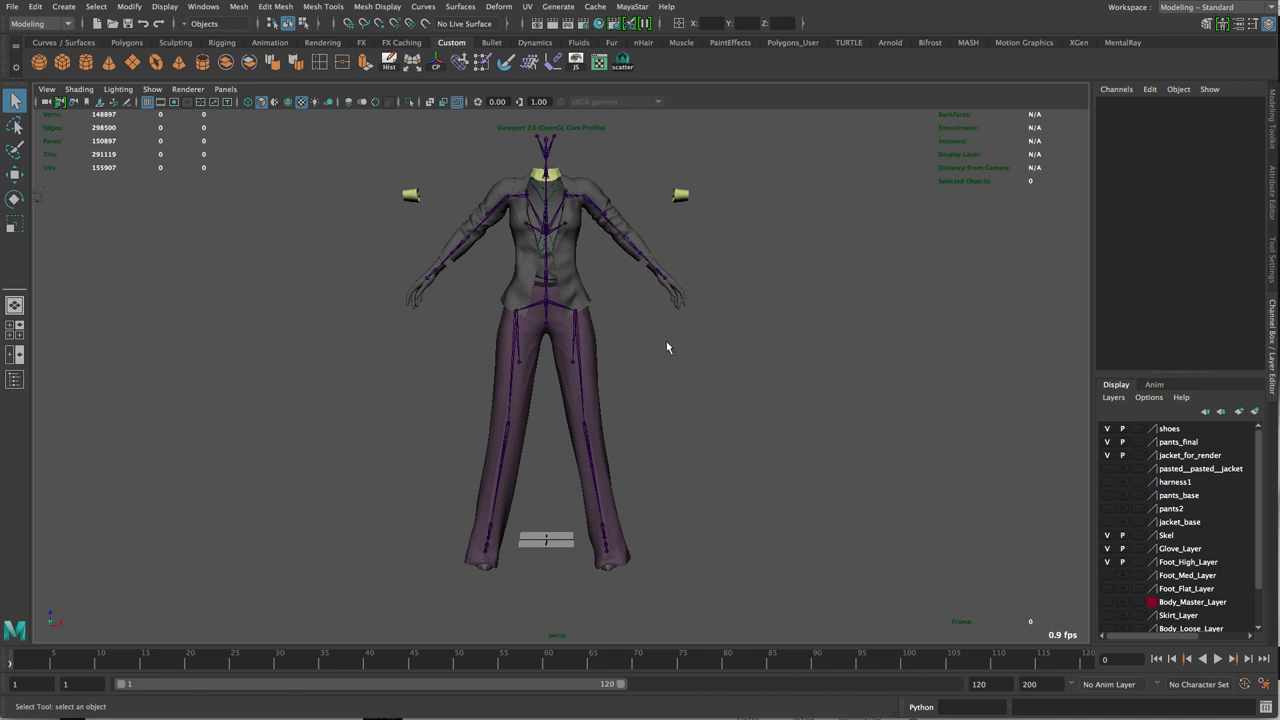
# Step: Reset Rotate X to 0 on both the left and right hip joints
pyautogui.click(577, 313)
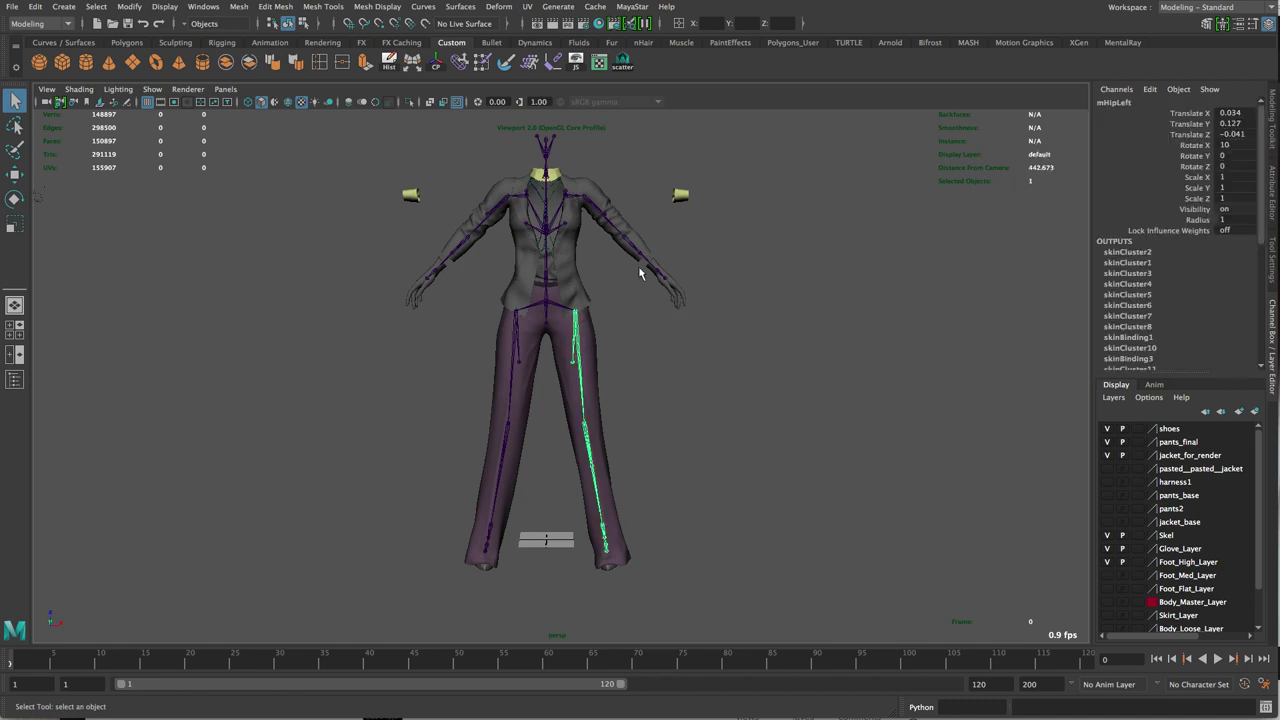
pyautogui.doubleClick(1236, 146)
pyautogui.write('0')
pyautogui.press('Return')
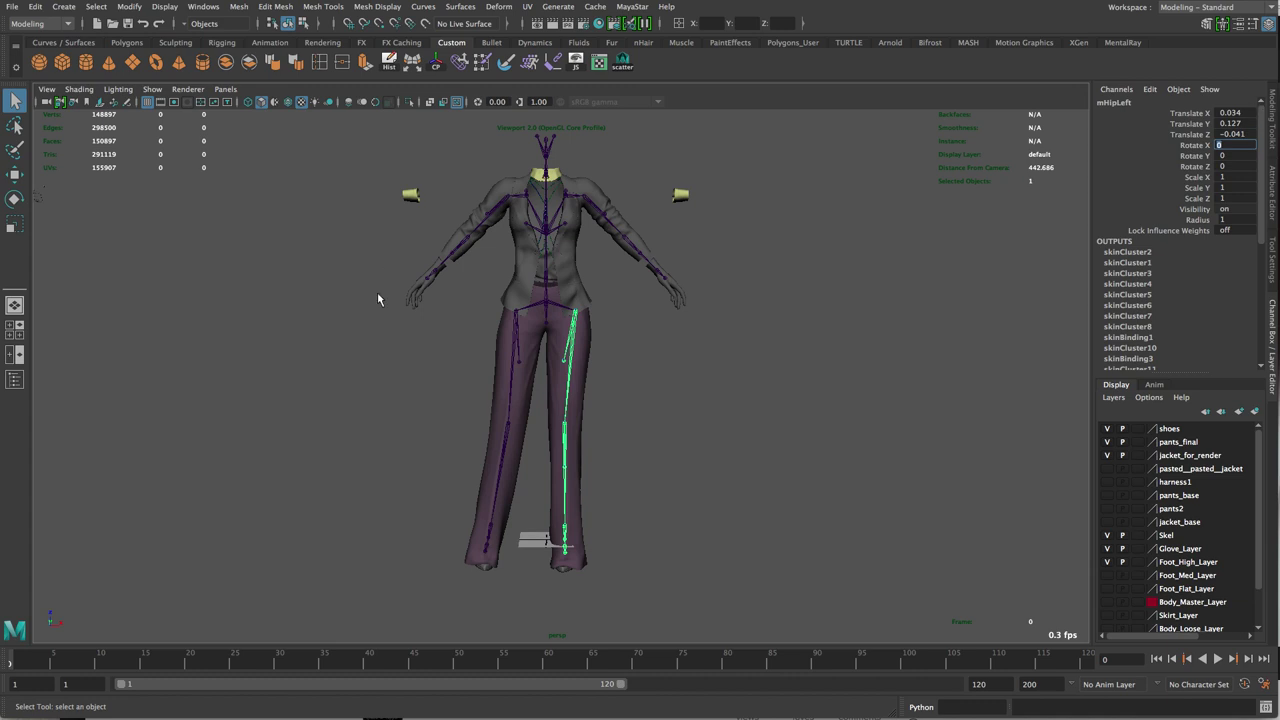
pyautogui.click(515, 314)
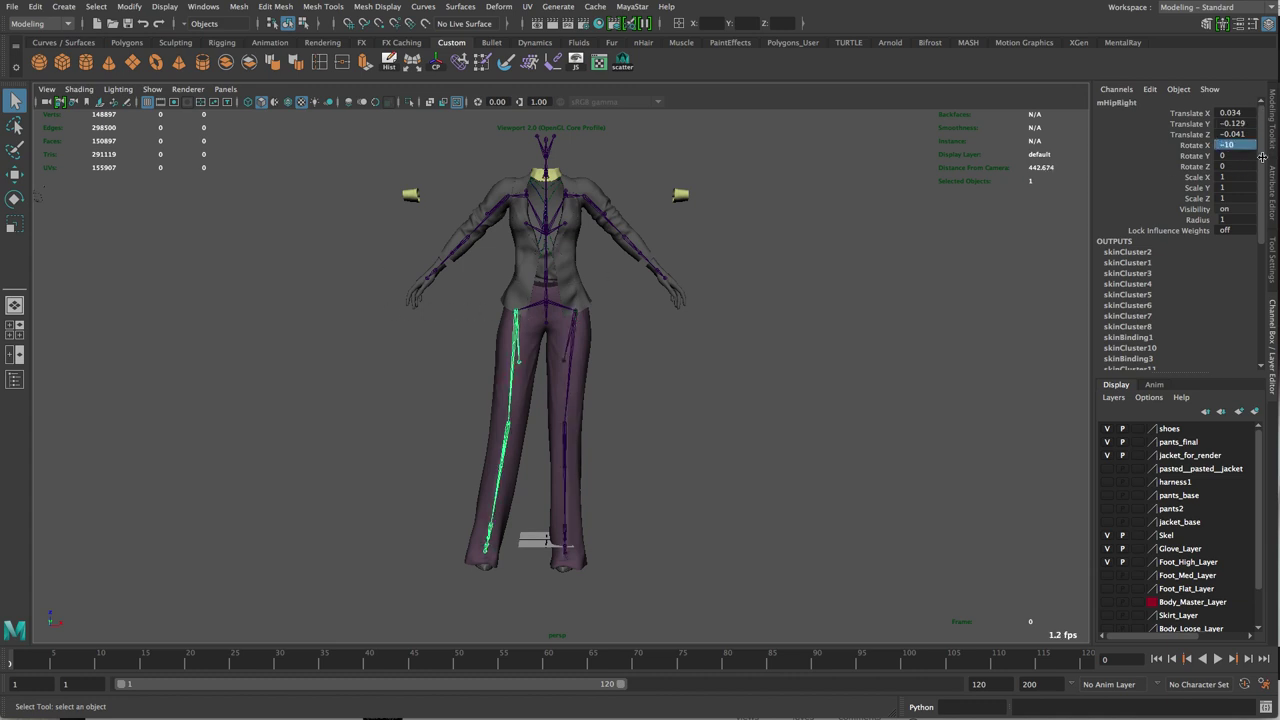
pyautogui.doubleClick(1236, 145)
pyautogui.write('0')
pyautogui.press('Return')
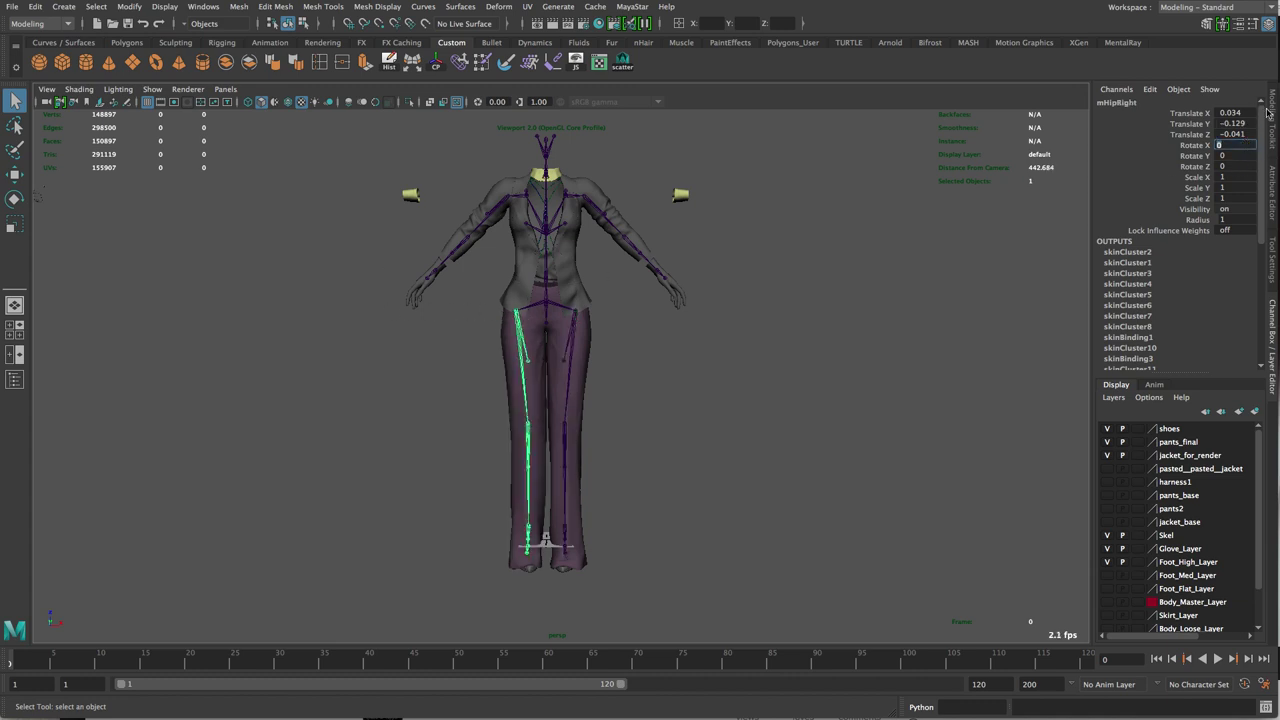
pyautogui.click(651, 203)
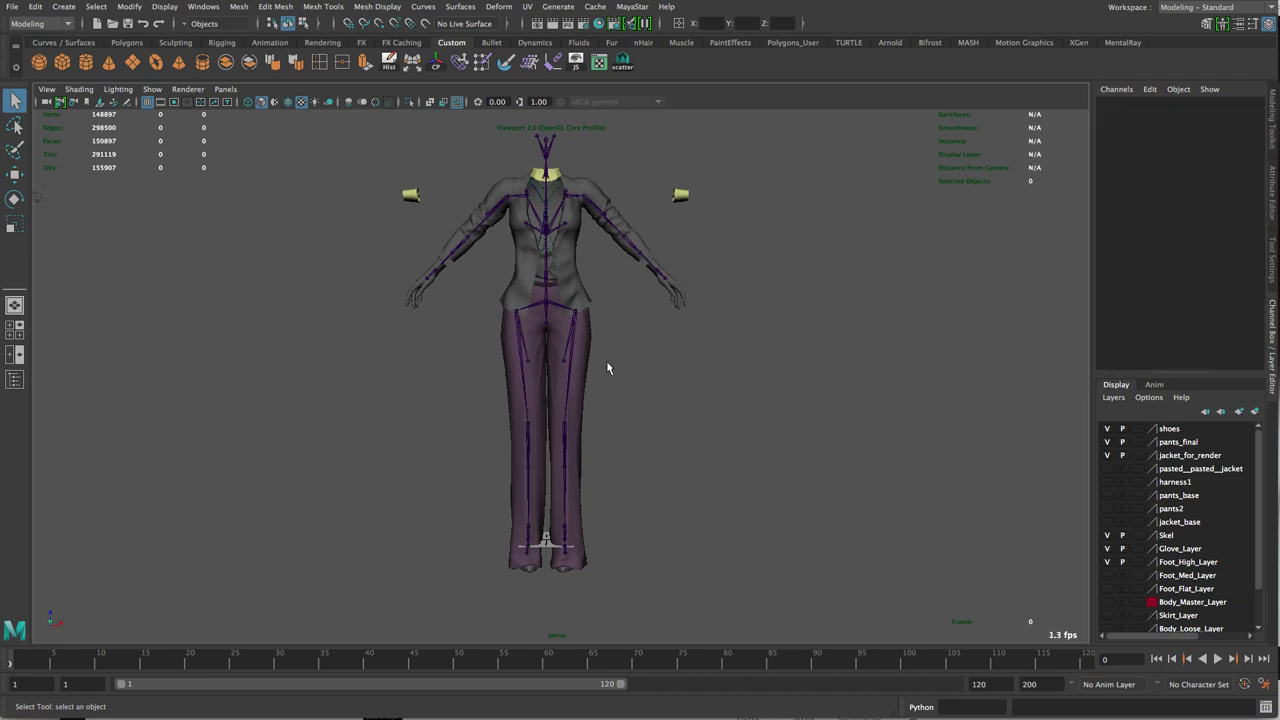
# Step: Copy the rigged pants mesh and open the recent scene dandy_HG_tut.mb without saving the current one
pyautogui.click(585, 380)
pyautogui.click(579, 411)
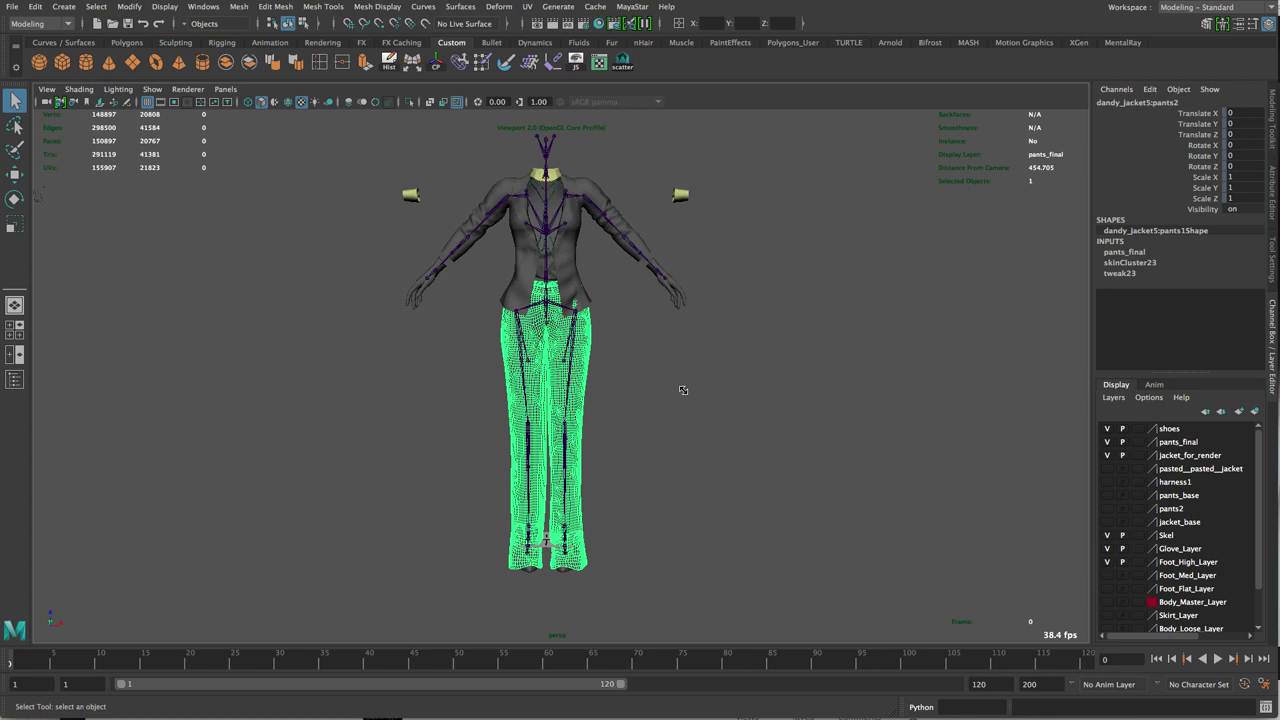
pyautogui.click(13, 7)
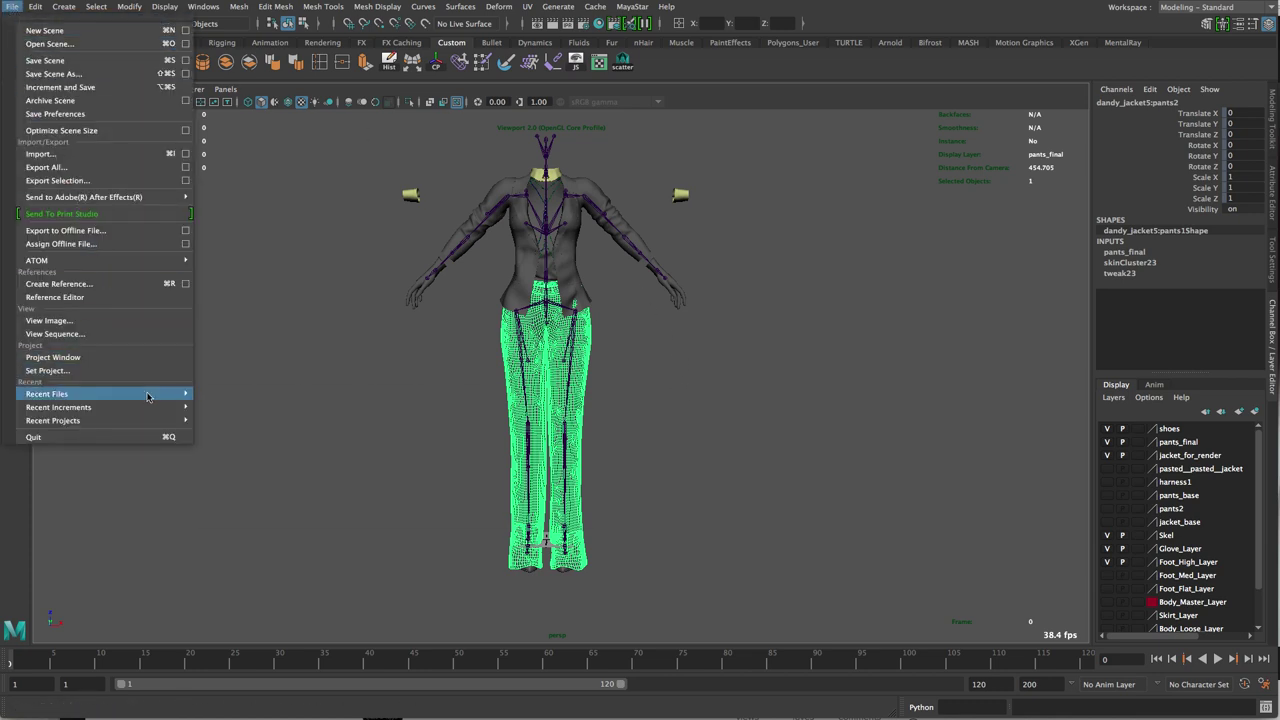
pyautogui.moveTo(168, 397)
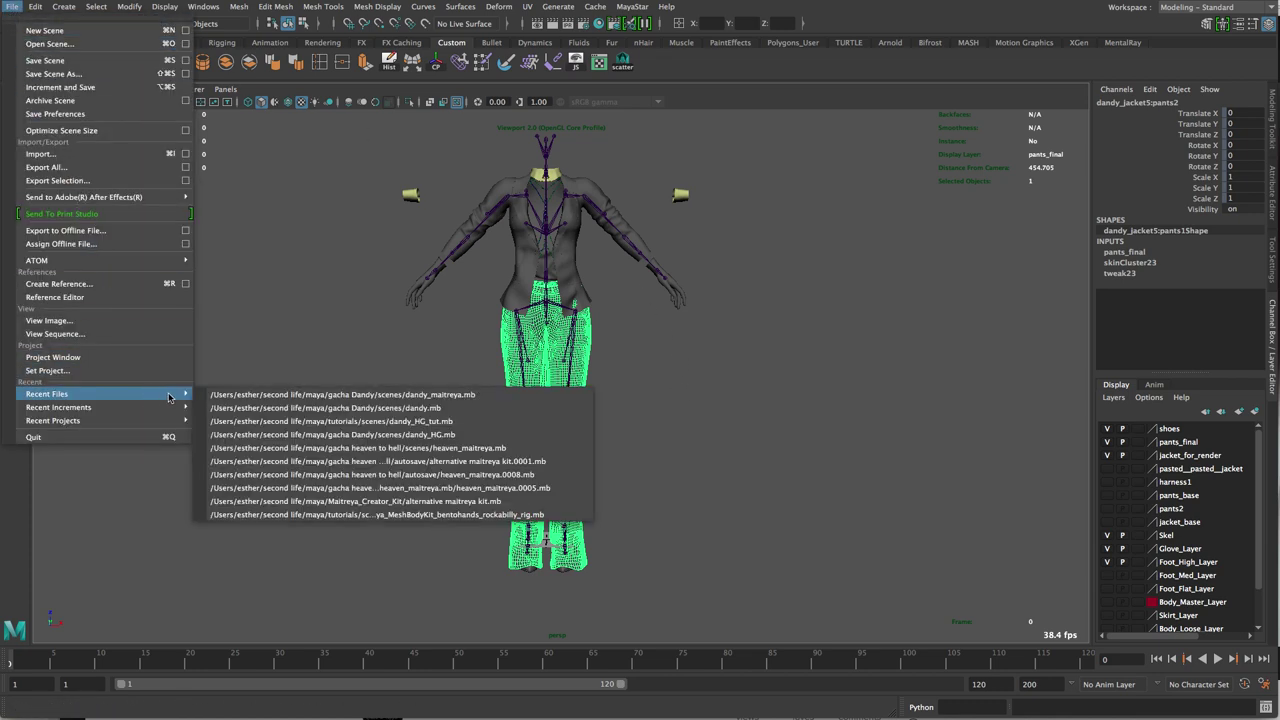
pyautogui.click(247, 421)
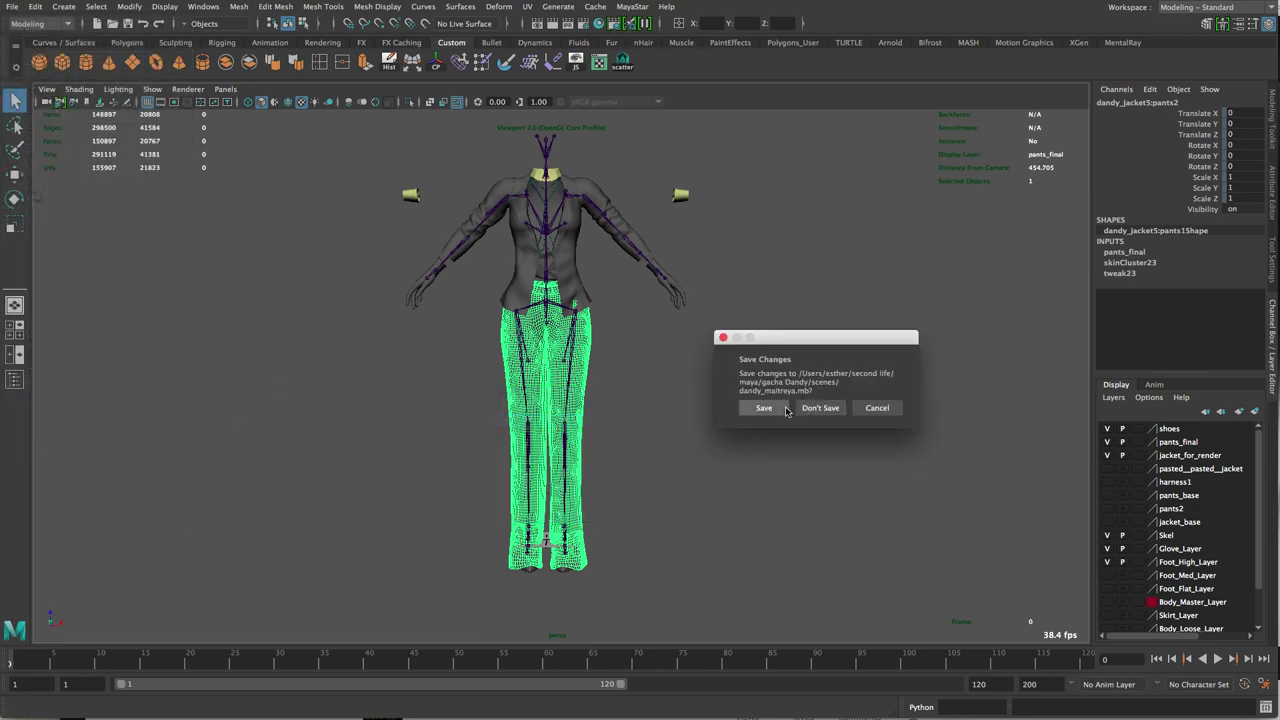
pyautogui.click(813, 409)
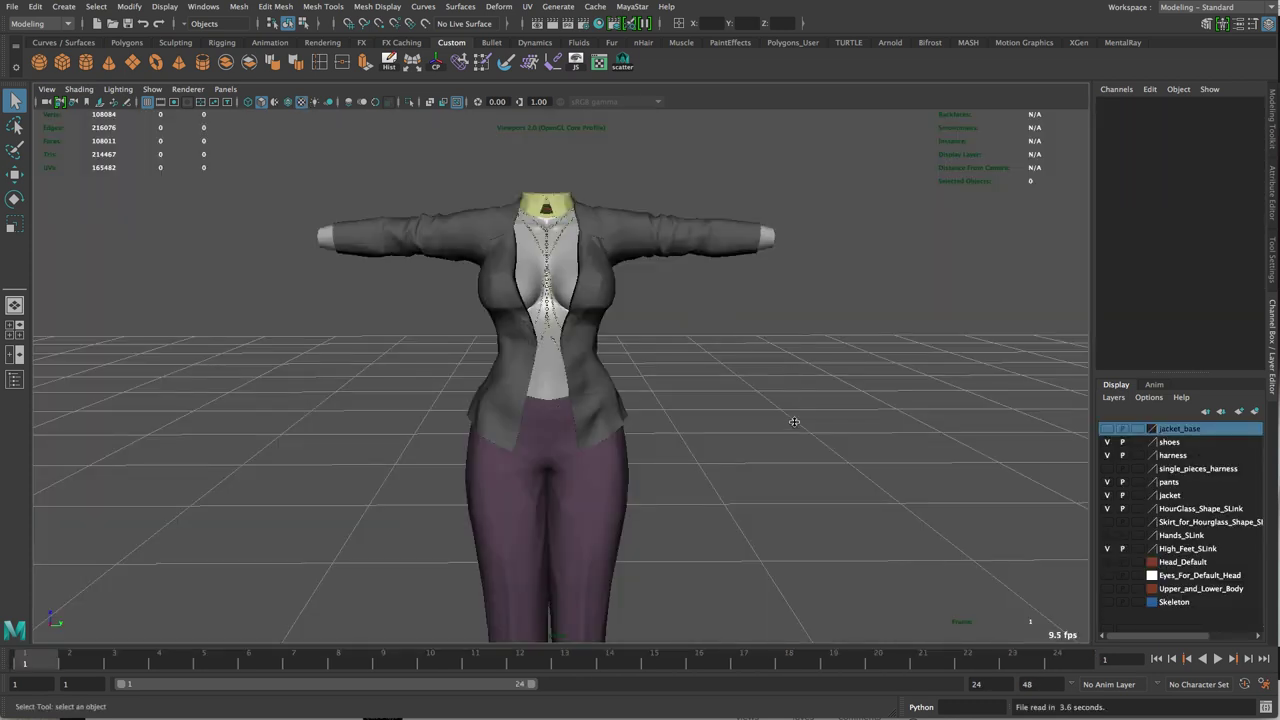
# Step: Hide the shoes, harness, pants and jacket layers so only the bare hourglass body remains displayed
pyautogui.keyDown('alt'); pyautogui.moveTo(810, 433); pyautogui.dragTo(627, 399, button='right'); pyautogui.keyUp('alt')
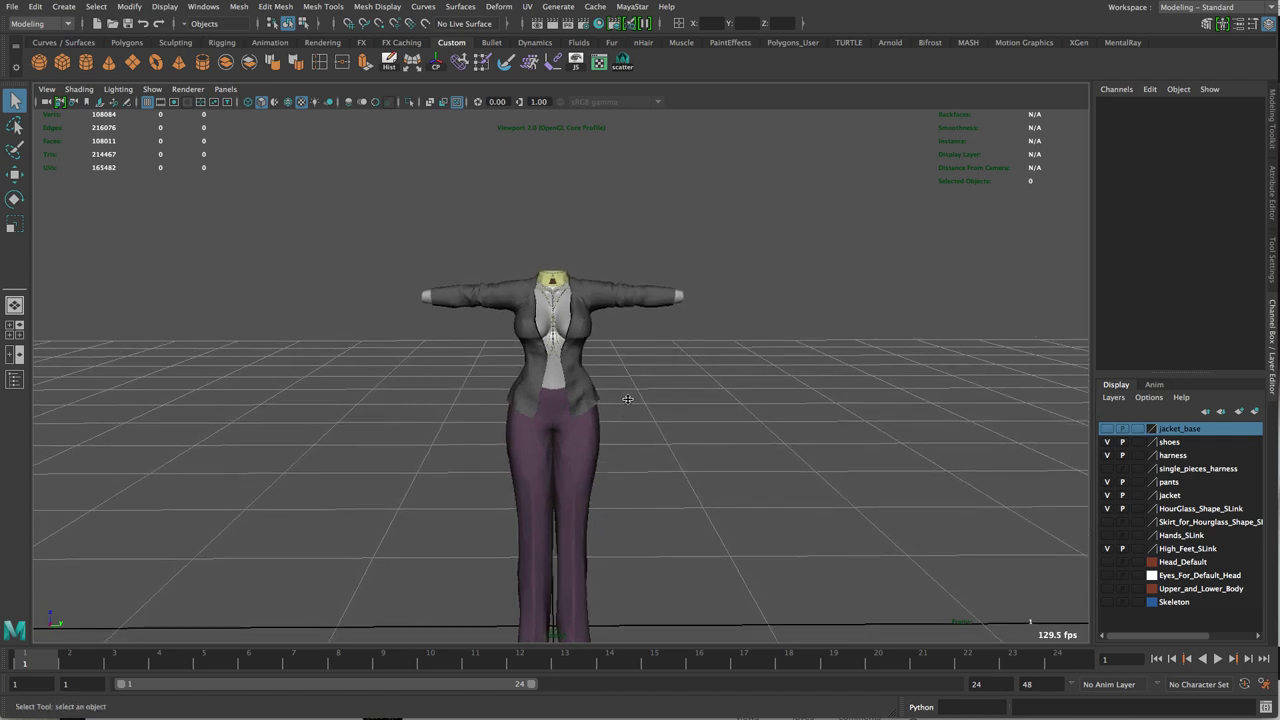
pyautogui.keyDown('alt'); pyautogui.moveTo(627, 399); pyautogui.dragTo(634, 329, button='middle'); pyautogui.keyUp('alt')
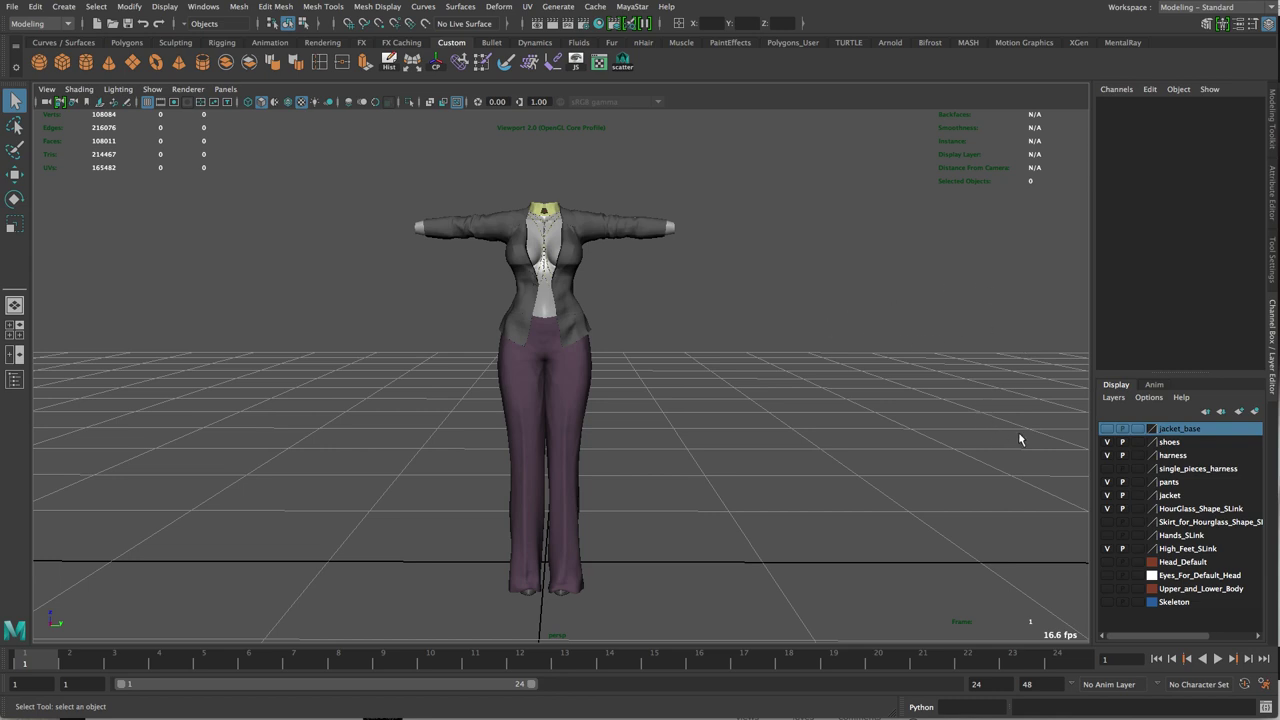
pyautogui.click(1106, 442)
pyautogui.click(1107, 455)
pyautogui.click(1107, 482)
pyautogui.click(1107, 495)
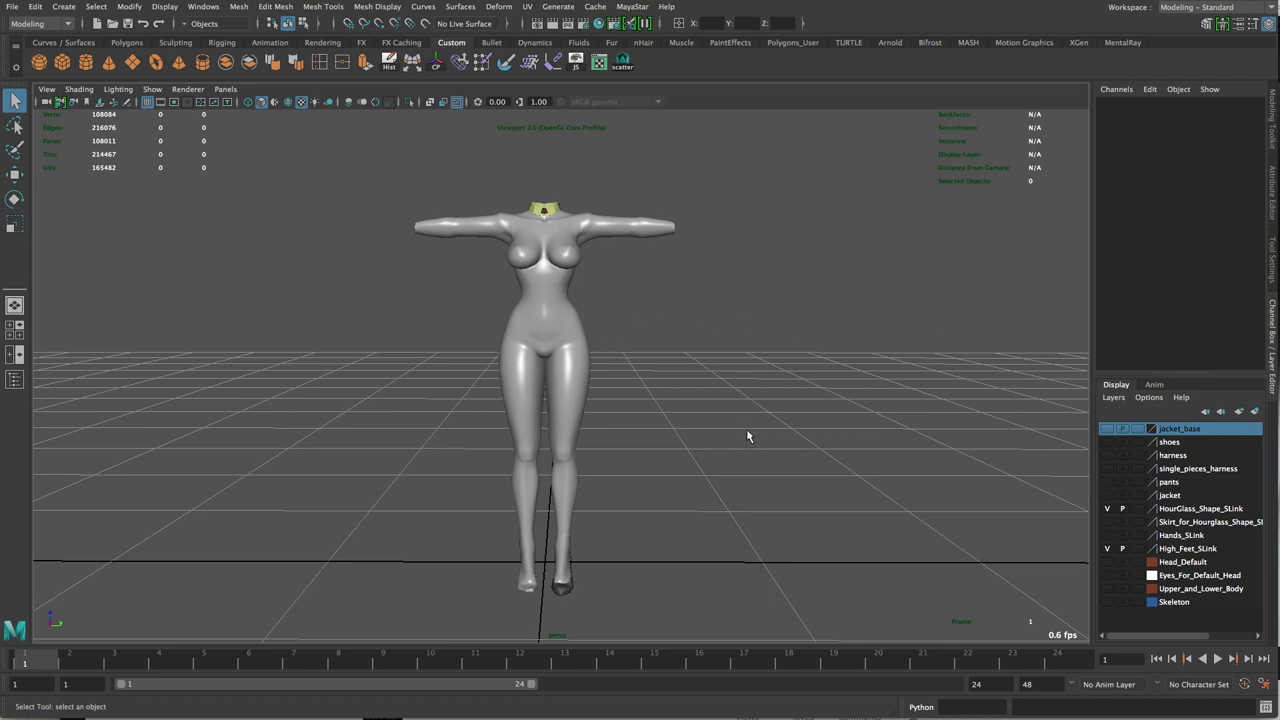
# Step: Paste the copied pants with their skeleton into the hourglass body scene and clear the selection
pyautogui.hotkey('ctrl', 'v')
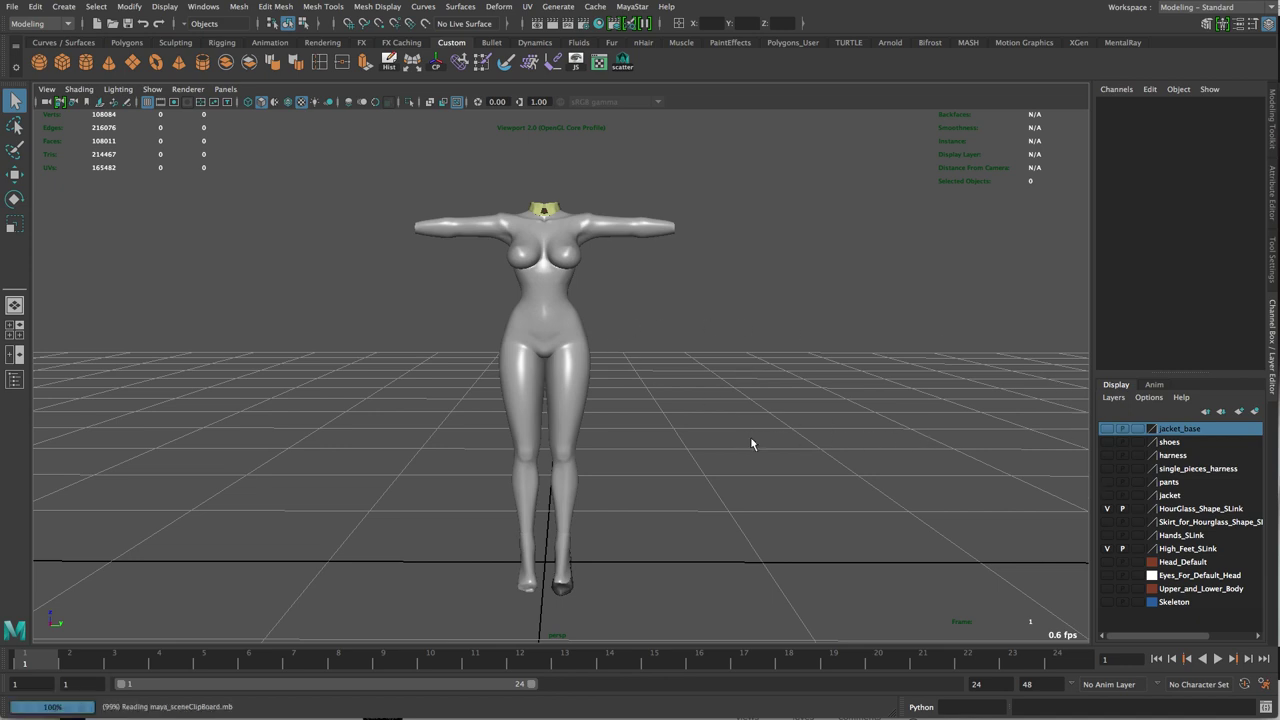
pyautogui.moveTo(794, 470)
pyautogui.keyDown('alt'); pyautogui.mouseDown(button='right')
pyautogui.moveTo(603, 363)
pyautogui.moveTo(374, 269)
pyautogui.mouseUp(button='right'); pyautogui.keyUp('alt')
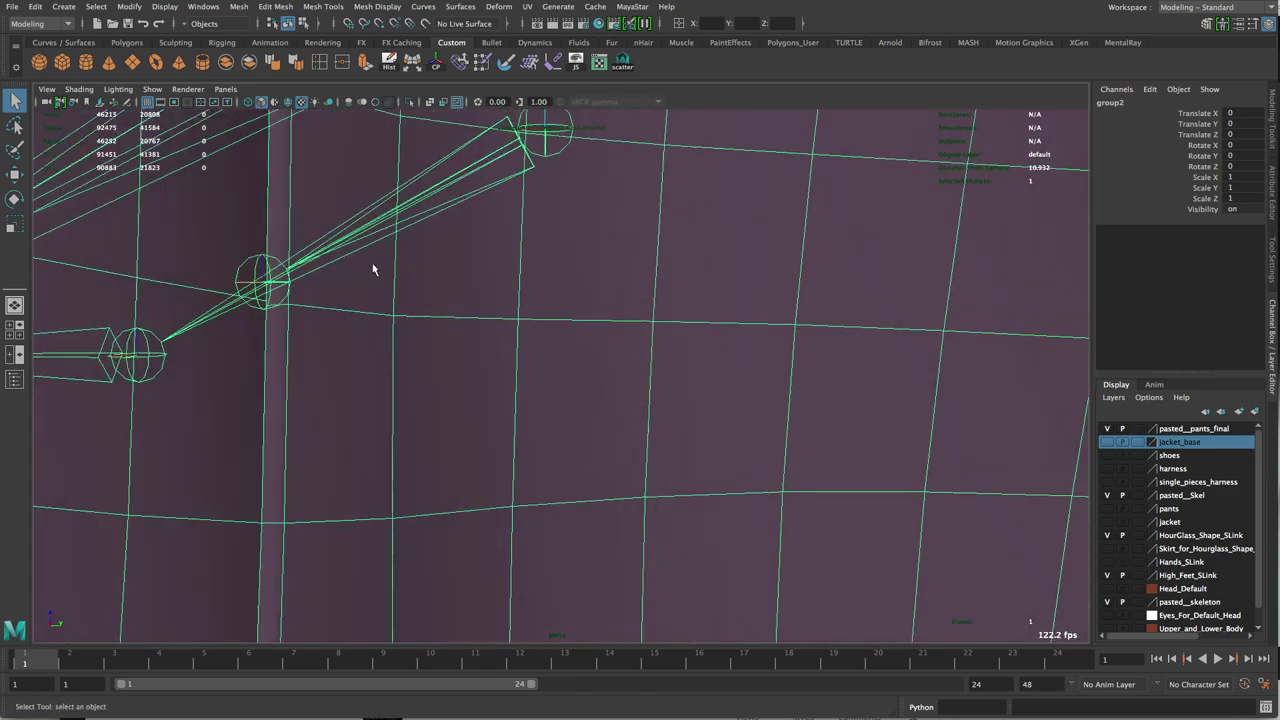
pyautogui.keyDown('alt'); pyautogui.moveTo(700, 430); pyautogui.dragTo(176, 184, button='right'); pyautogui.keyUp('alt')
pyautogui.keyDown('alt'); pyautogui.moveTo(484, 336); pyautogui.dragTo(265, 210, button='right'); pyautogui.keyUp('alt')
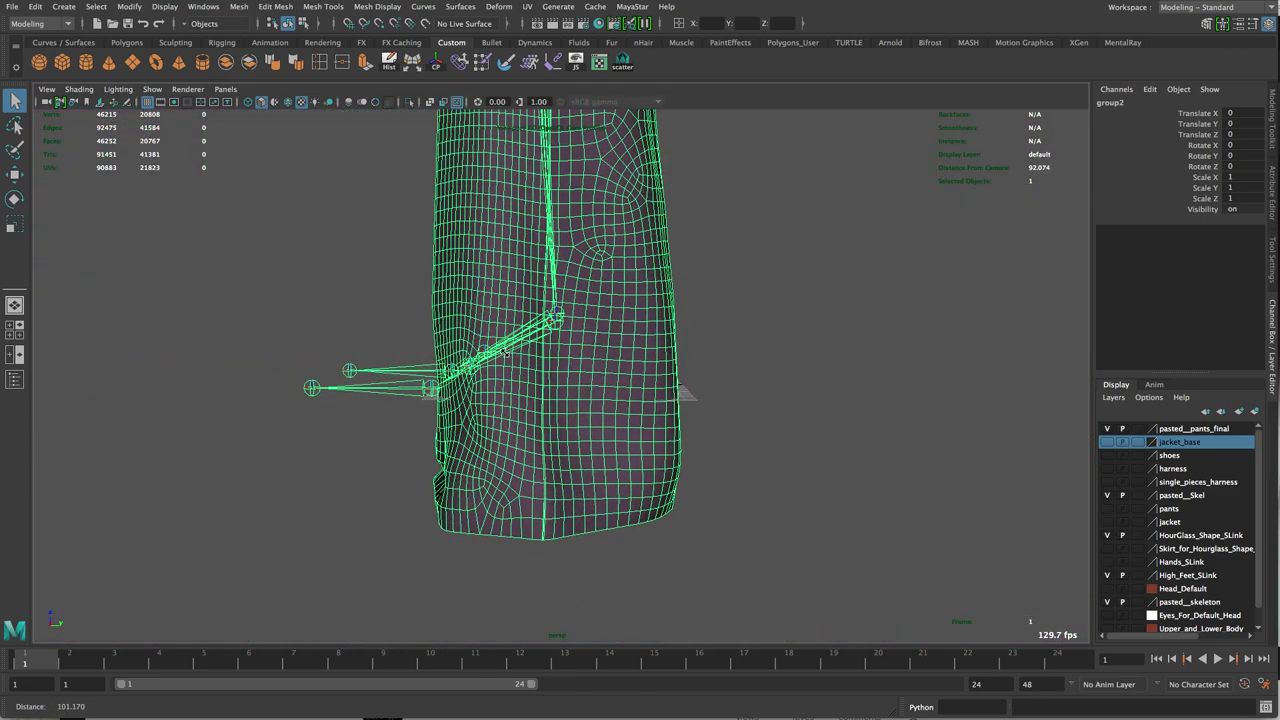
pyautogui.keyDown('alt'); pyautogui.moveTo(666, 405); pyautogui.dragTo(489, 278, button='right'); pyautogui.keyUp('alt')
pyautogui.scroll(5, 620, 340)
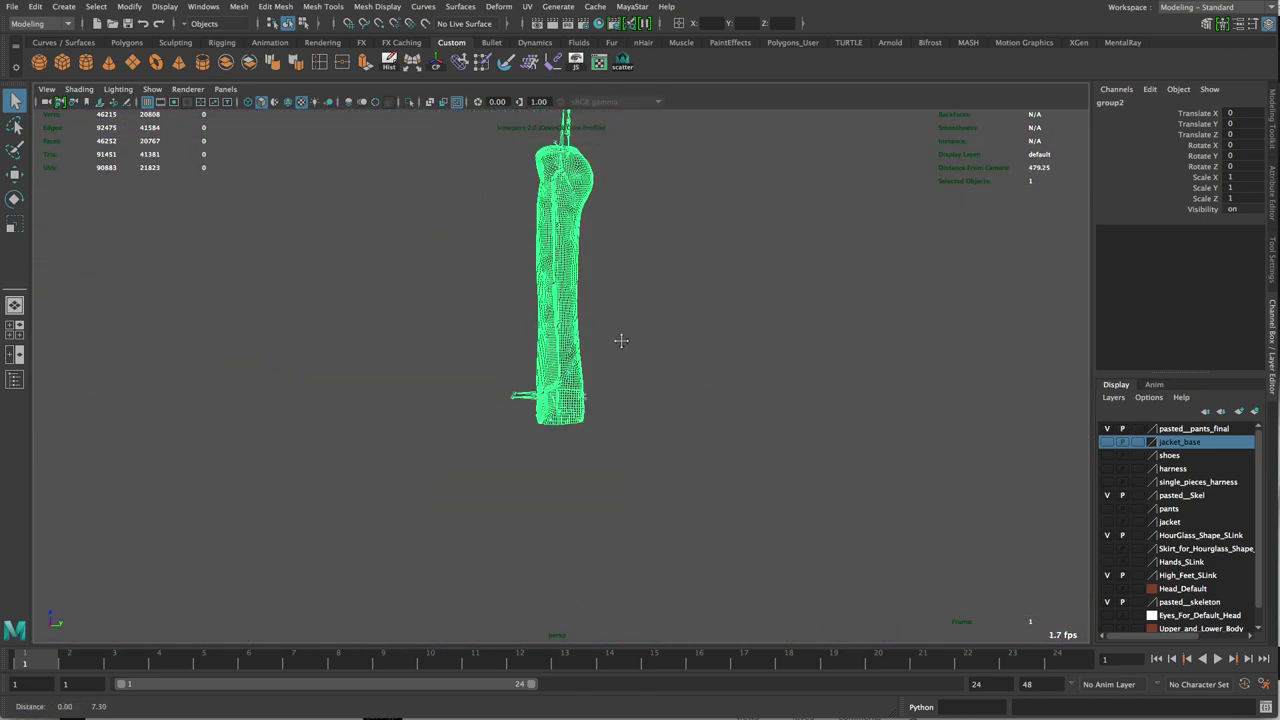
pyautogui.click(663, 348)
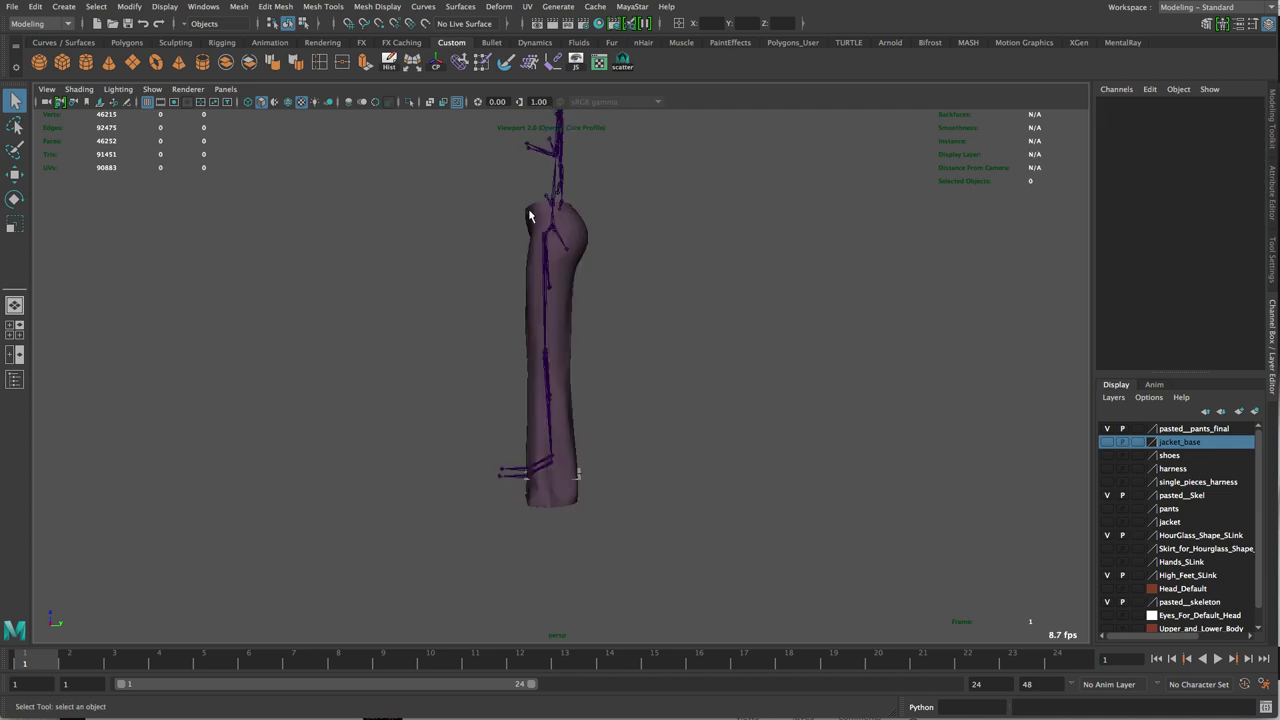
# Step: Delete the construction history of the pasted pants mesh to remove its skin binding
pyautogui.click(588, 232)
pyautogui.click(588, 232)
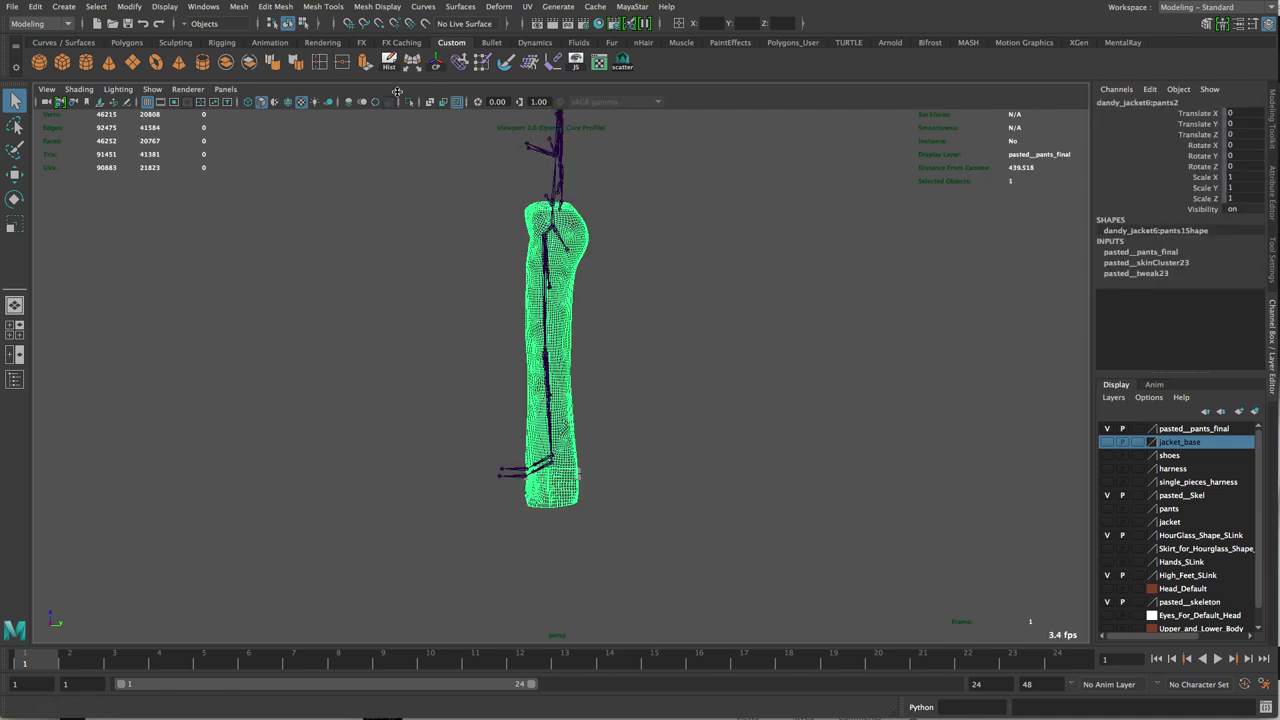
pyautogui.click(389, 63)
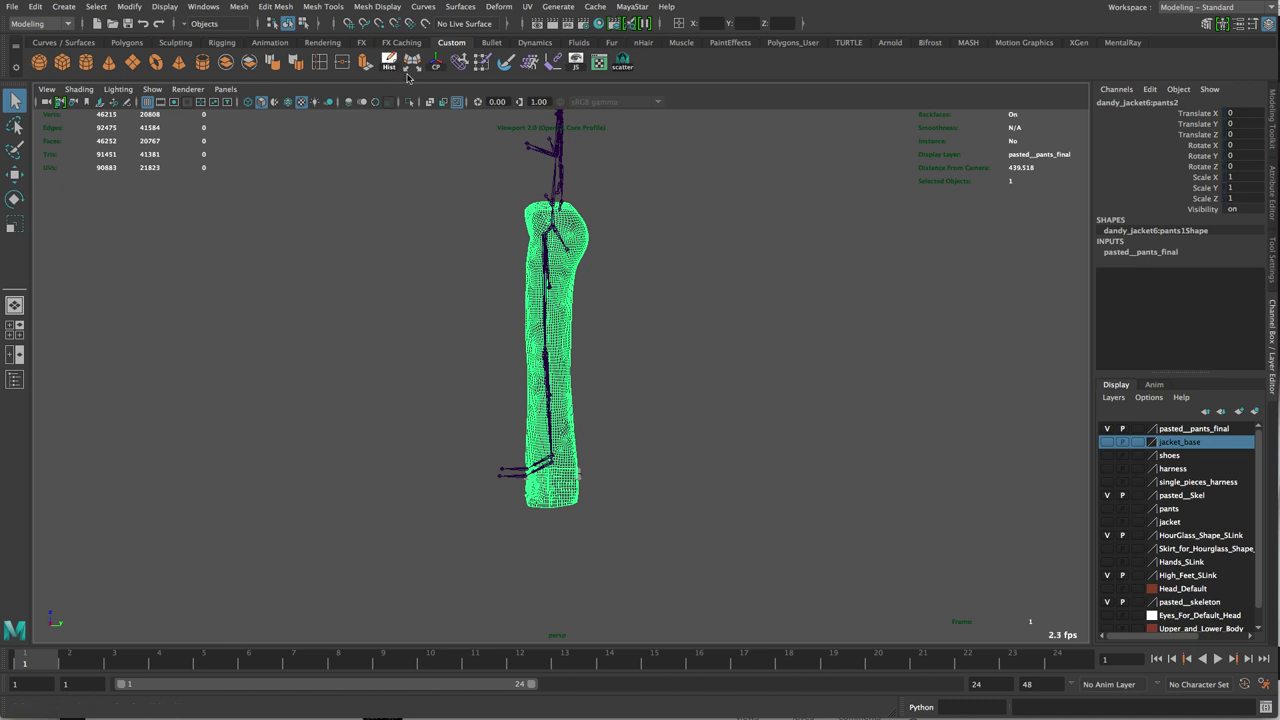
pyautogui.click(675, 262)
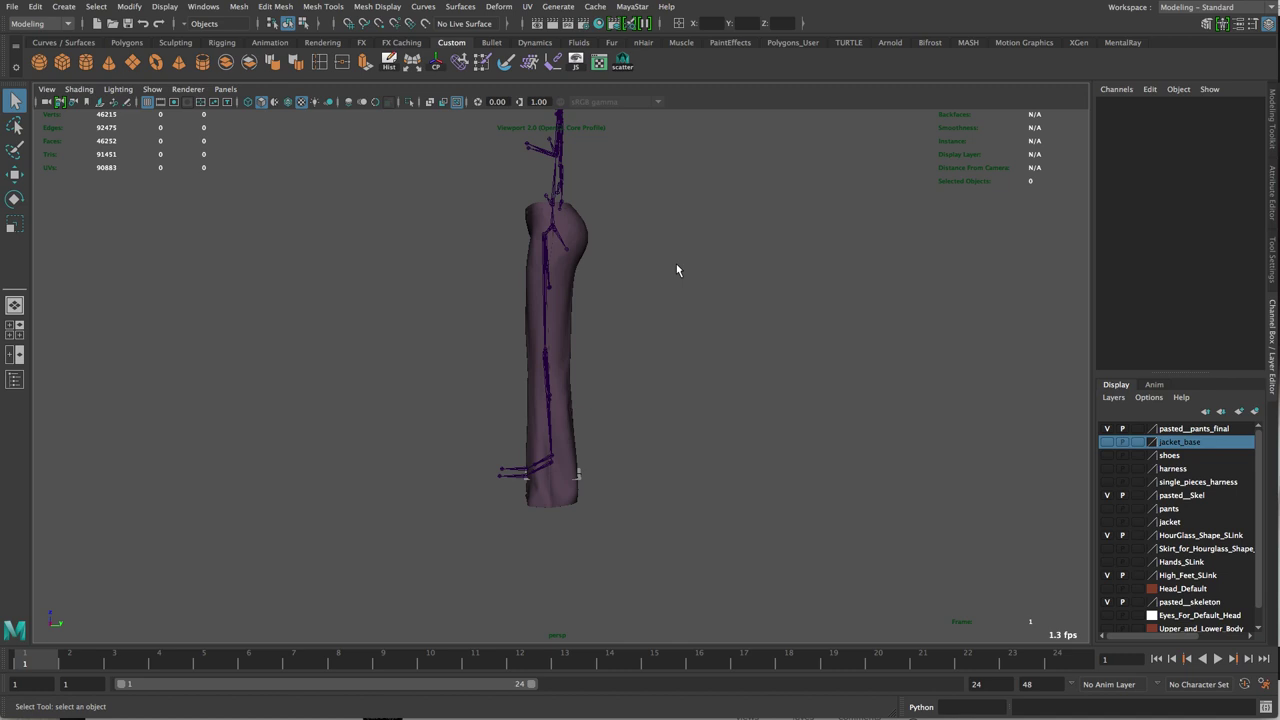
# Step: Delete the pasted skeleton from its pelvis root joint
pyautogui.click(596, 226)
pyautogui.click(550, 218)
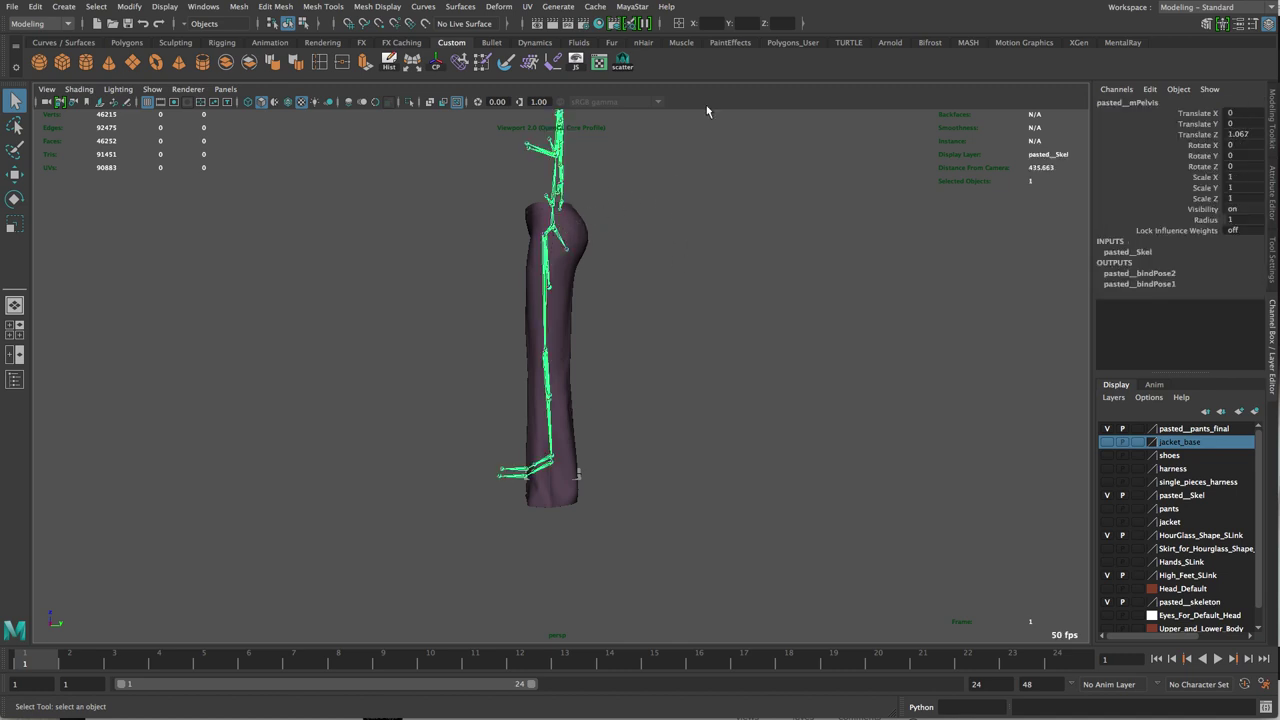
pyautogui.press('Delete')
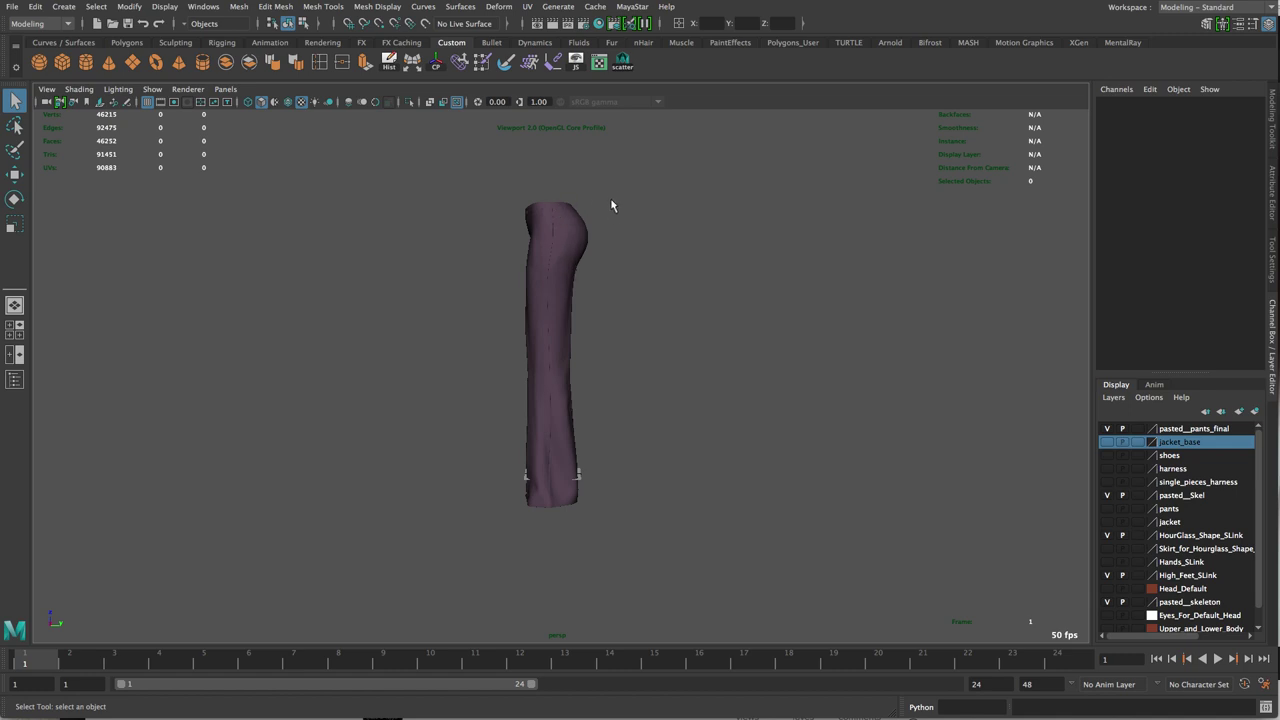
pyautogui.moveTo(564, 228)
pyautogui.keyDown('alt'); pyautogui.mouseDown()
pyautogui.moveTo(557, 266)
pyautogui.moveTo(574, 214)
pyautogui.moveTo(560, 251)
pyautogui.mouseUp(); pyautogui.keyUp('alt')
pyautogui.click(560, 251)
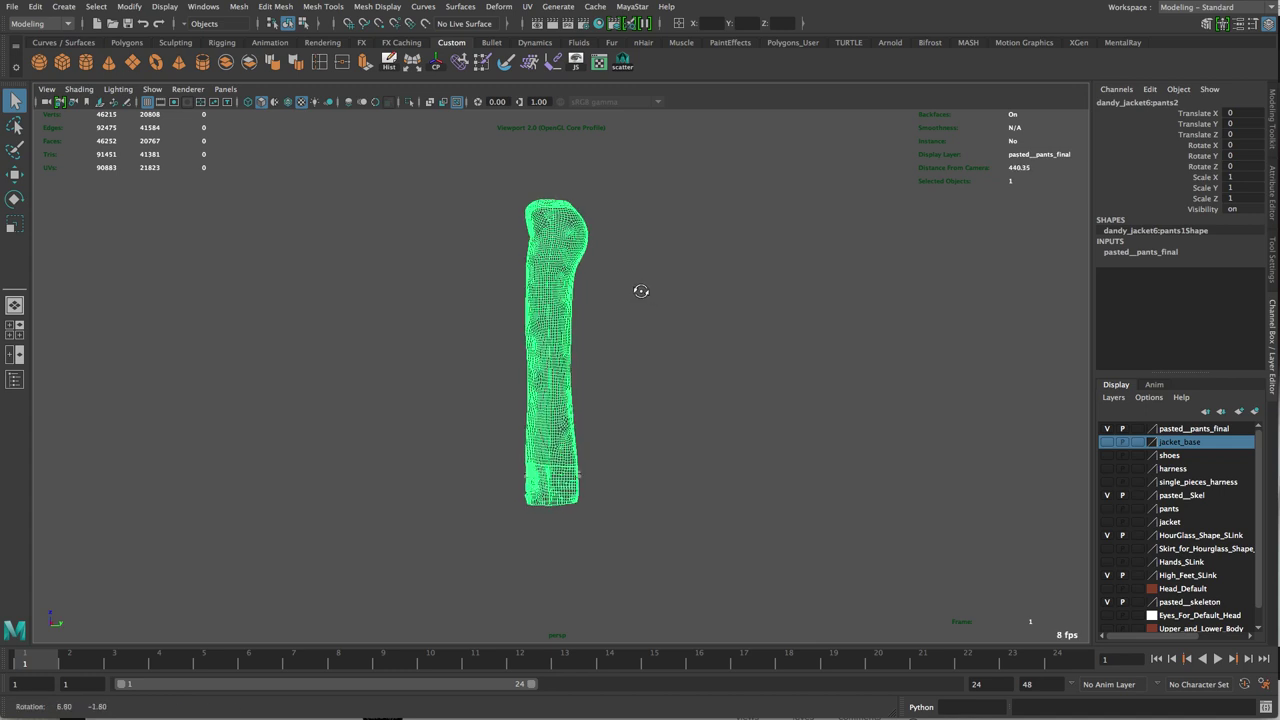
pyautogui.click(846, 211)
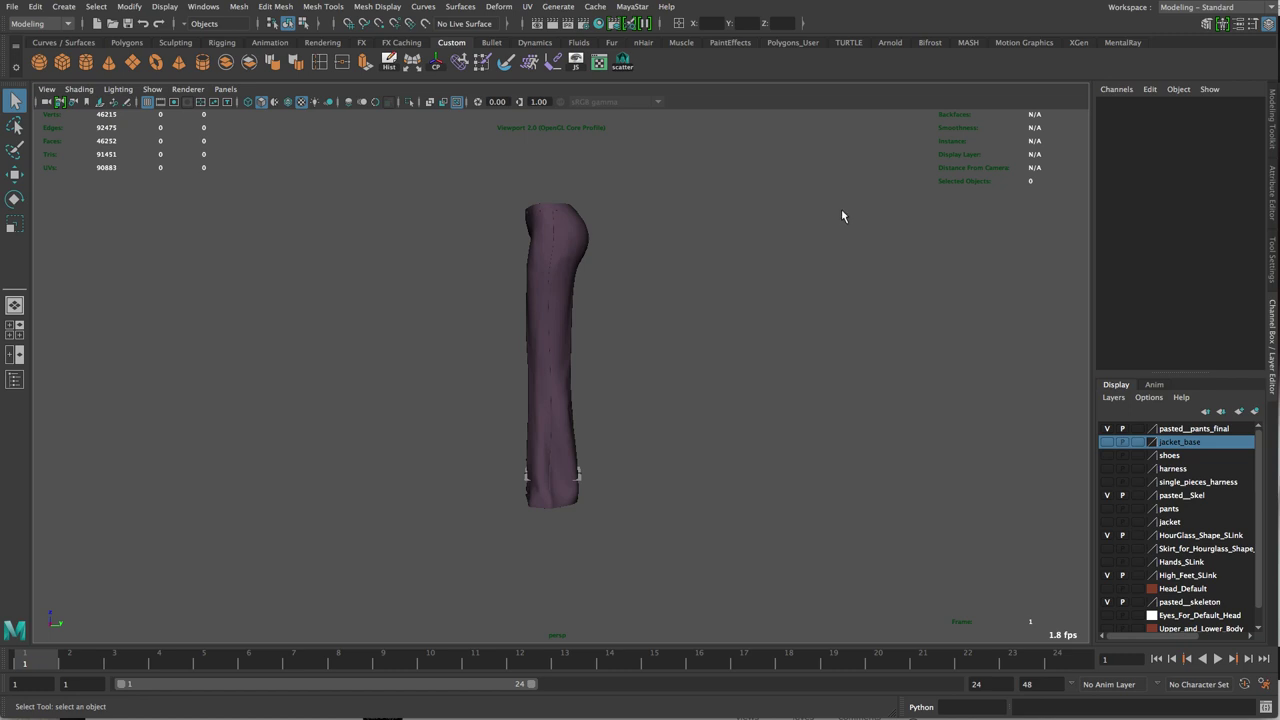
pyautogui.click(1269, 268)
pyautogui.click(1273, 318)
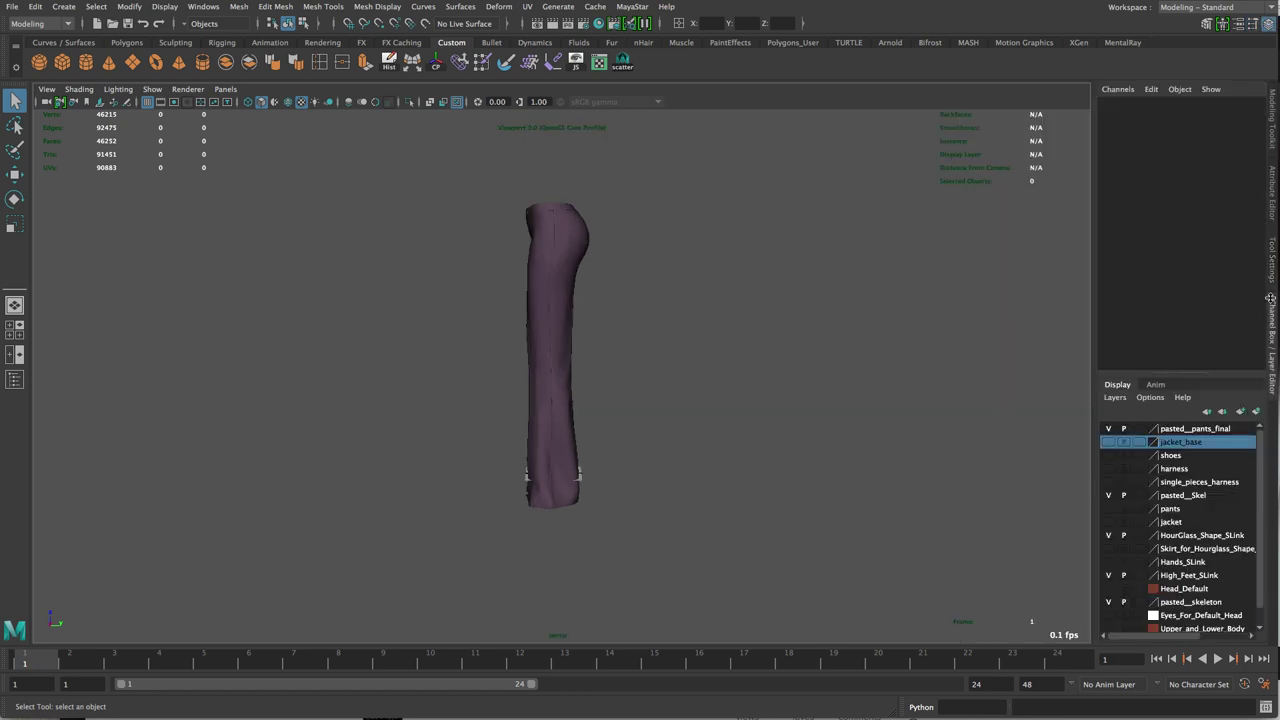
pyautogui.click(1273, 210)
# Step: Select the pasted pants mesh, show its transform channels and reset its transformations
pyautogui.click(513, 272)
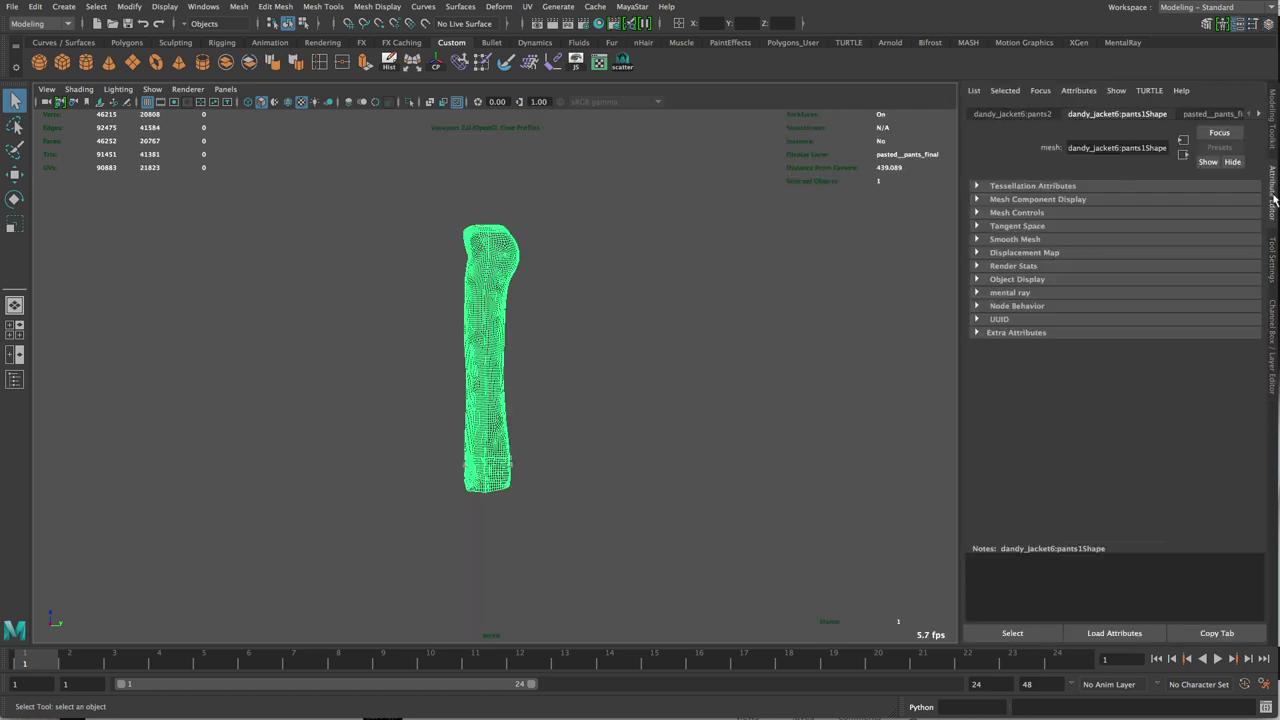
pyautogui.click(1273, 322)
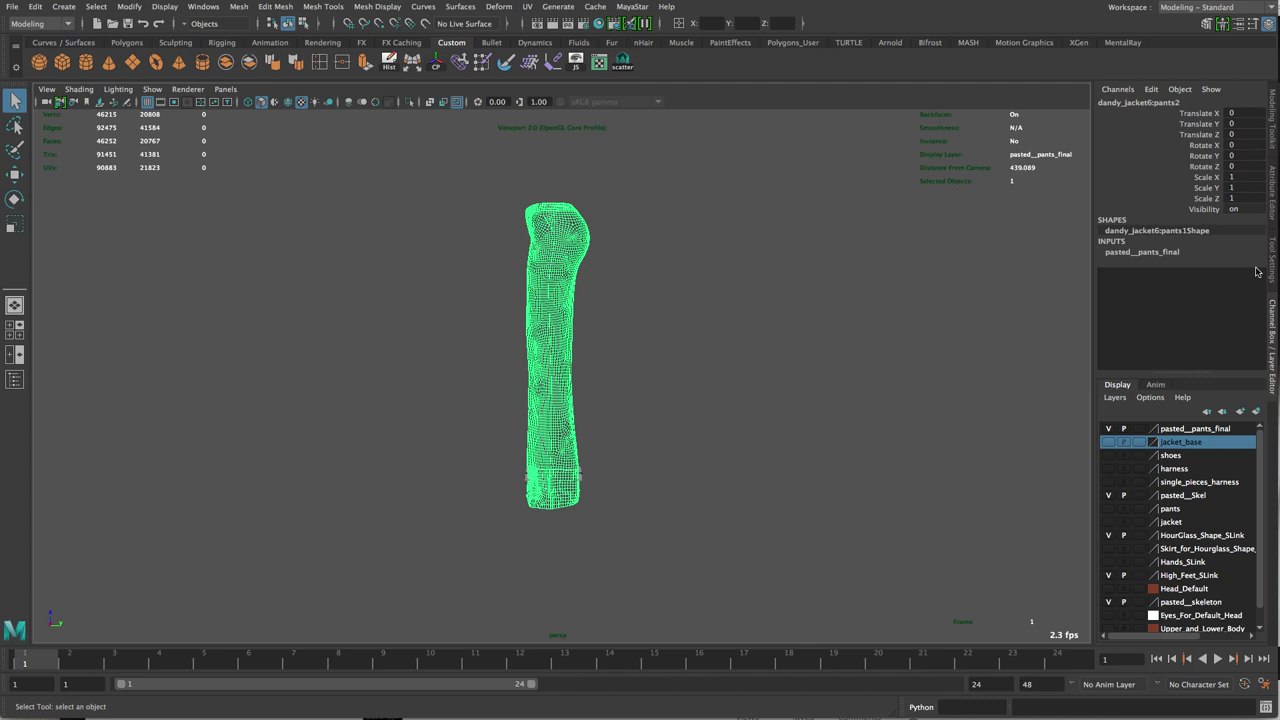
pyautogui.click(1242, 177)
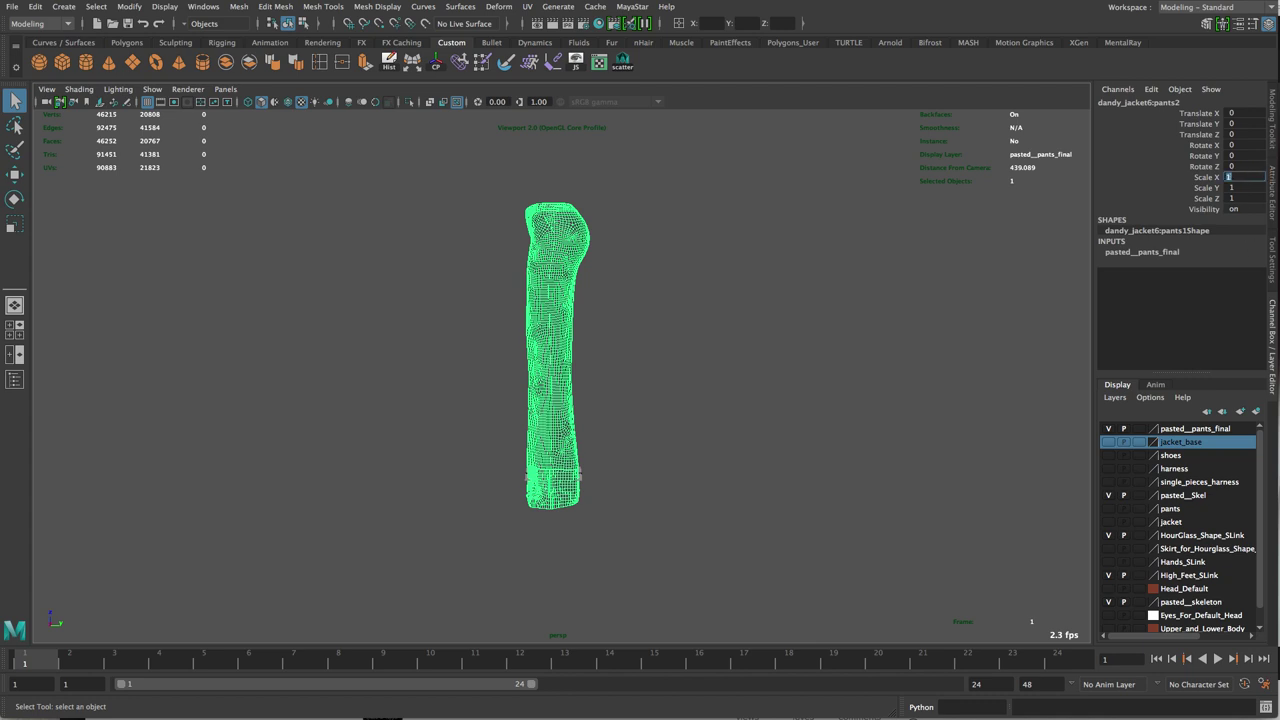
pyautogui.click(95, 6)
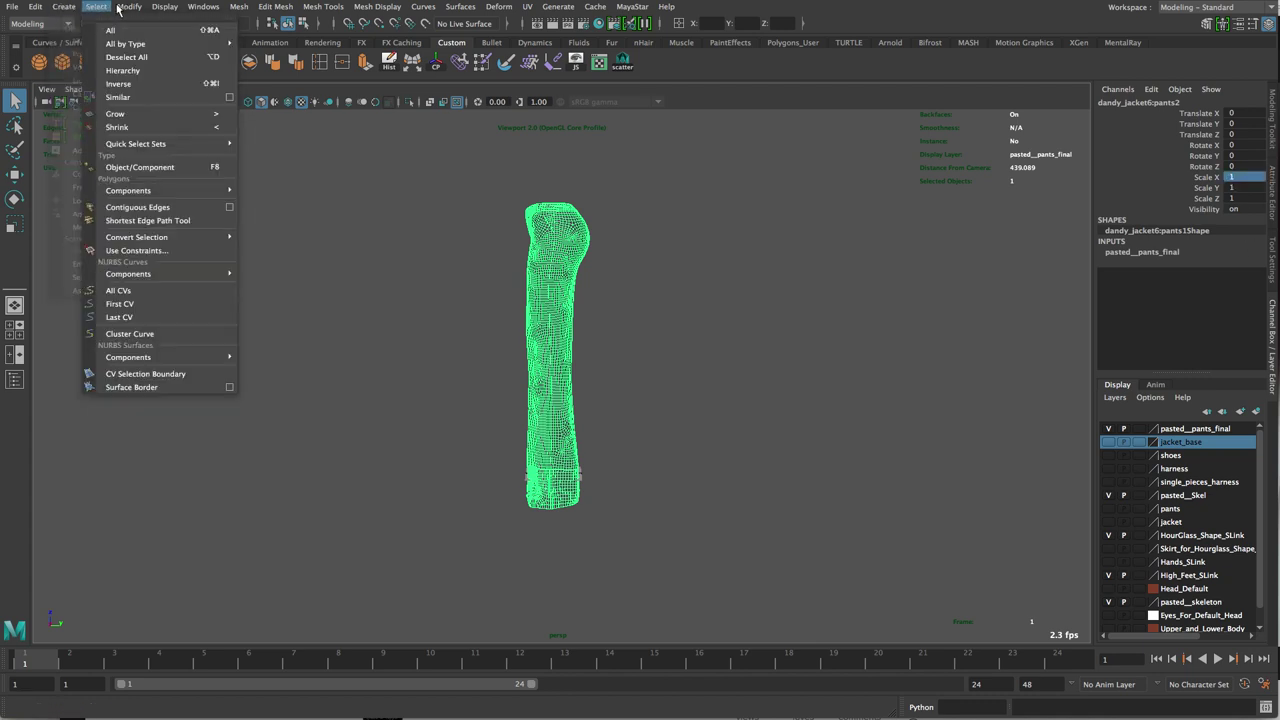
pyautogui.moveTo(128, 8)
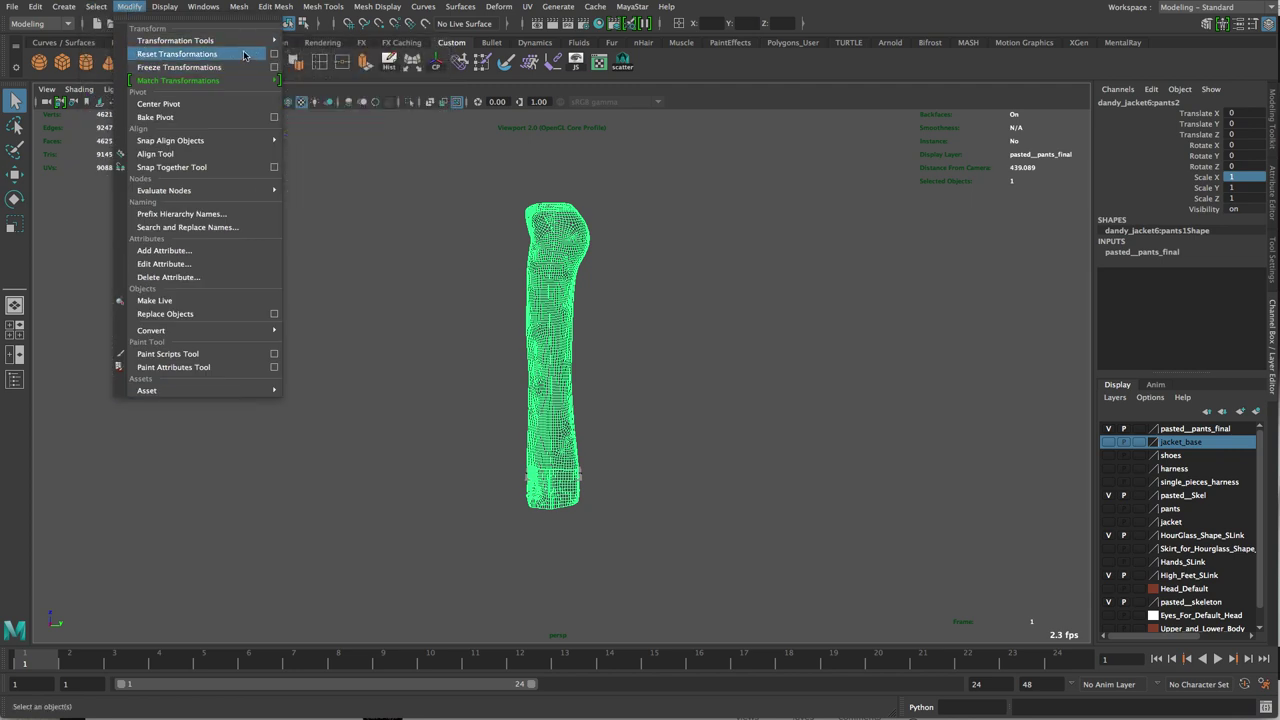
pyautogui.click(245, 55)
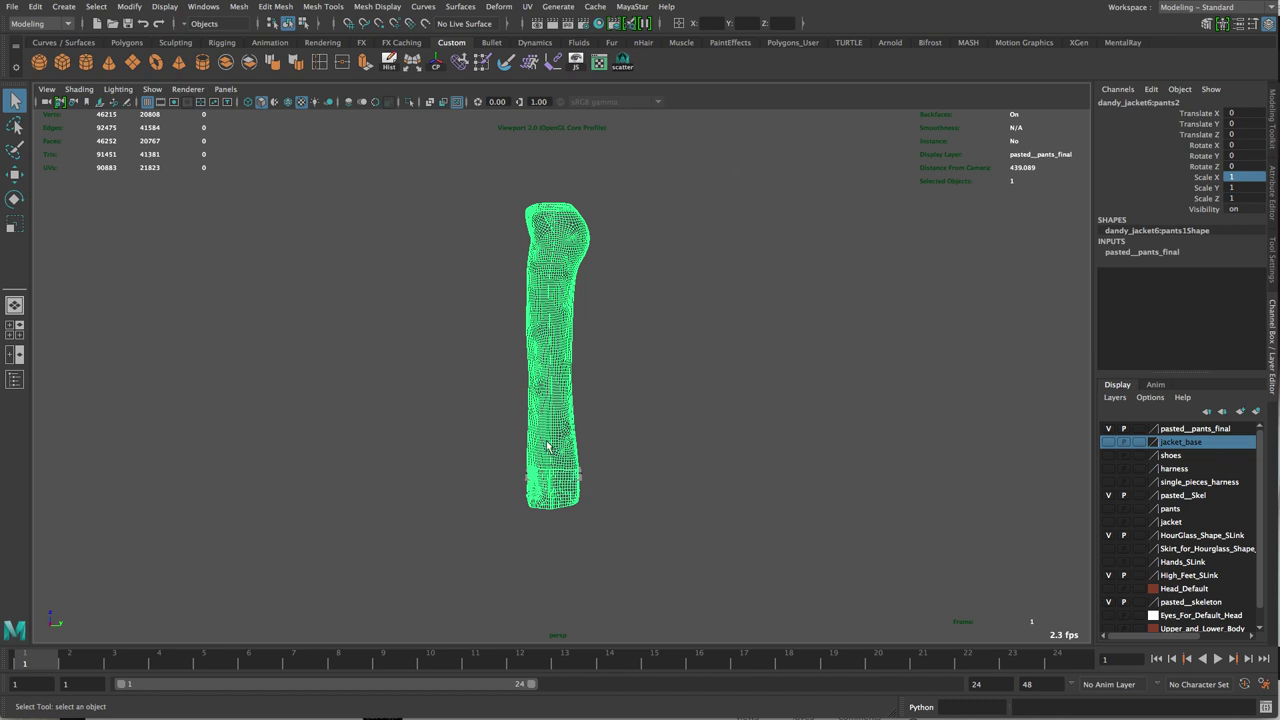
# Step: Scale the pasted pants uniformly to 0.01 on the X, Y and Z axes
pyautogui.click(1232, 177)
pyautogui.write('0.01')
pyautogui.press('Tab')
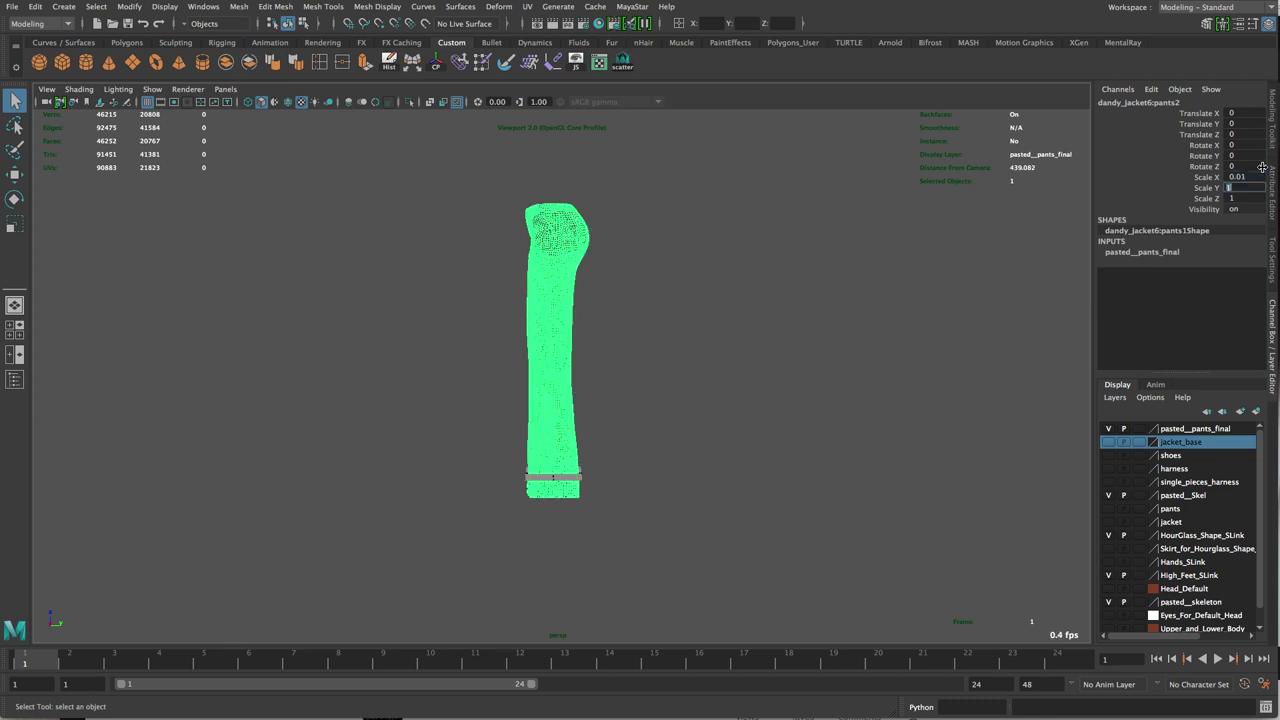
pyautogui.write('0.01')
pyautogui.press('Tab')
pyautogui.write('0.01')
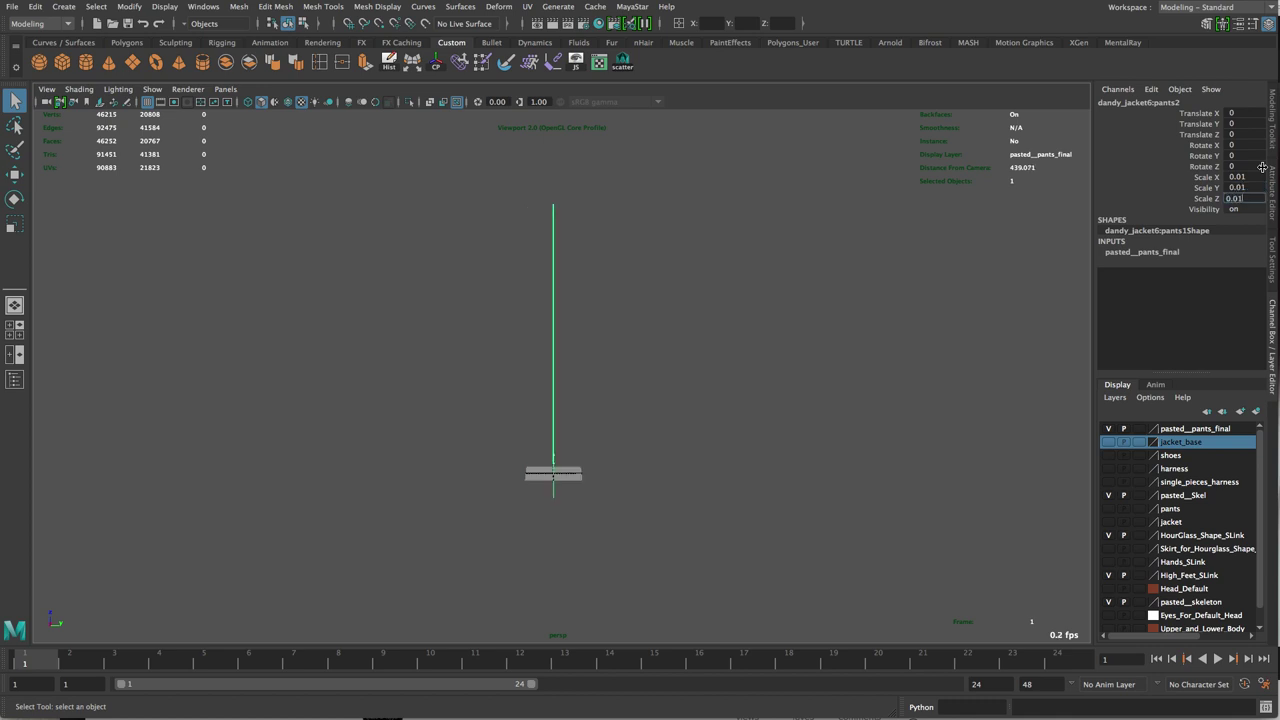
pyautogui.press('Return')
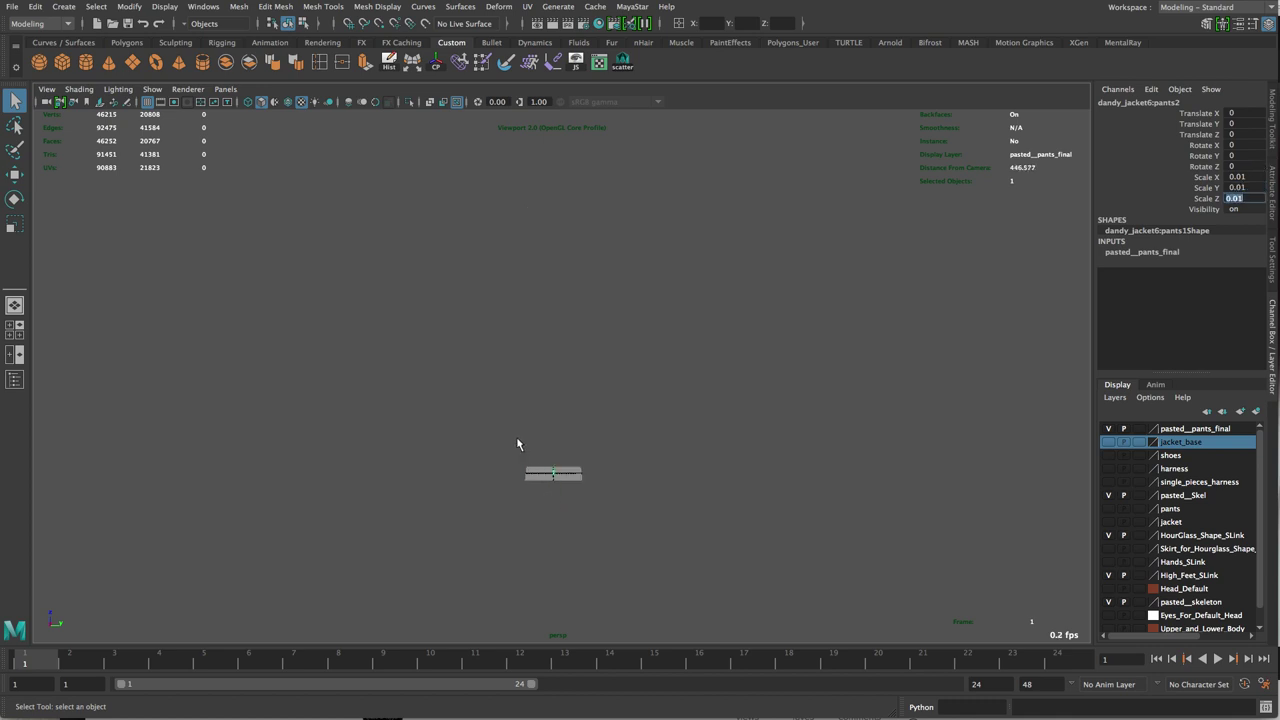
# Step: Rotate the scaled pants to 90 degrees about Z to align them with the body, and clear the selection
pyautogui.moveTo(517, 444); pyautogui.dragTo(575, 472)
pyautogui.press('f')
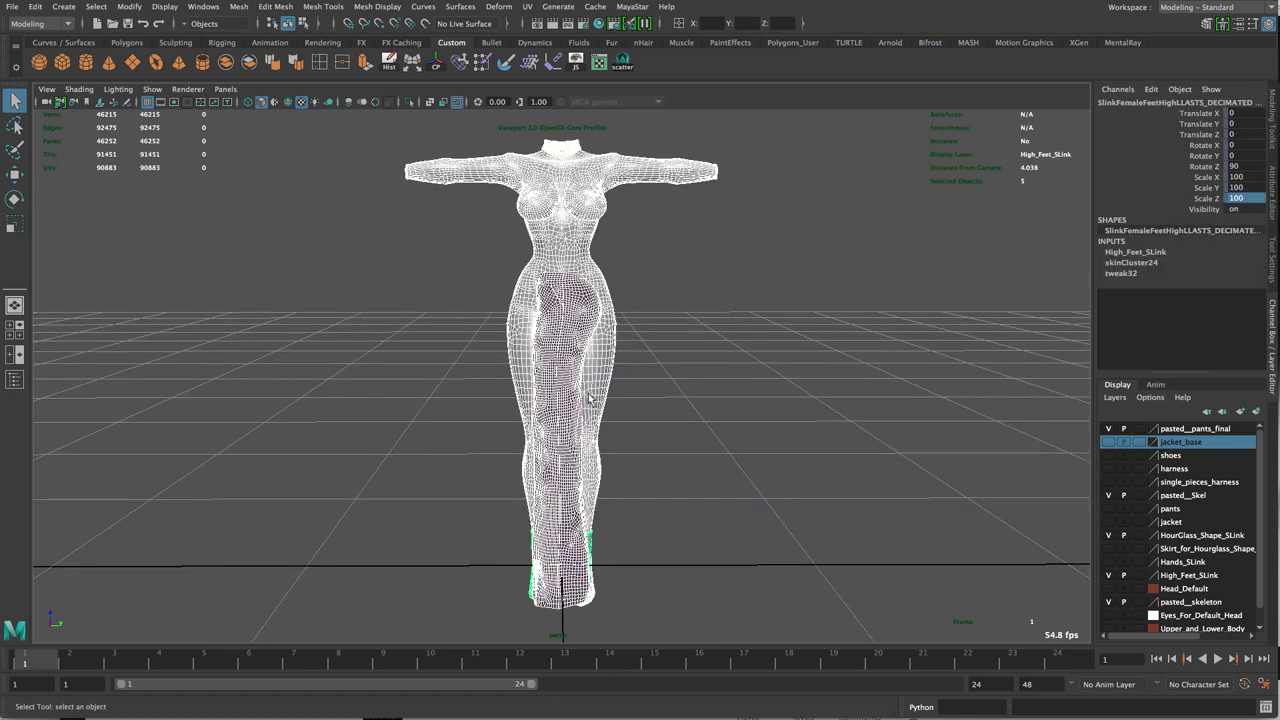
pyautogui.click(700, 374)
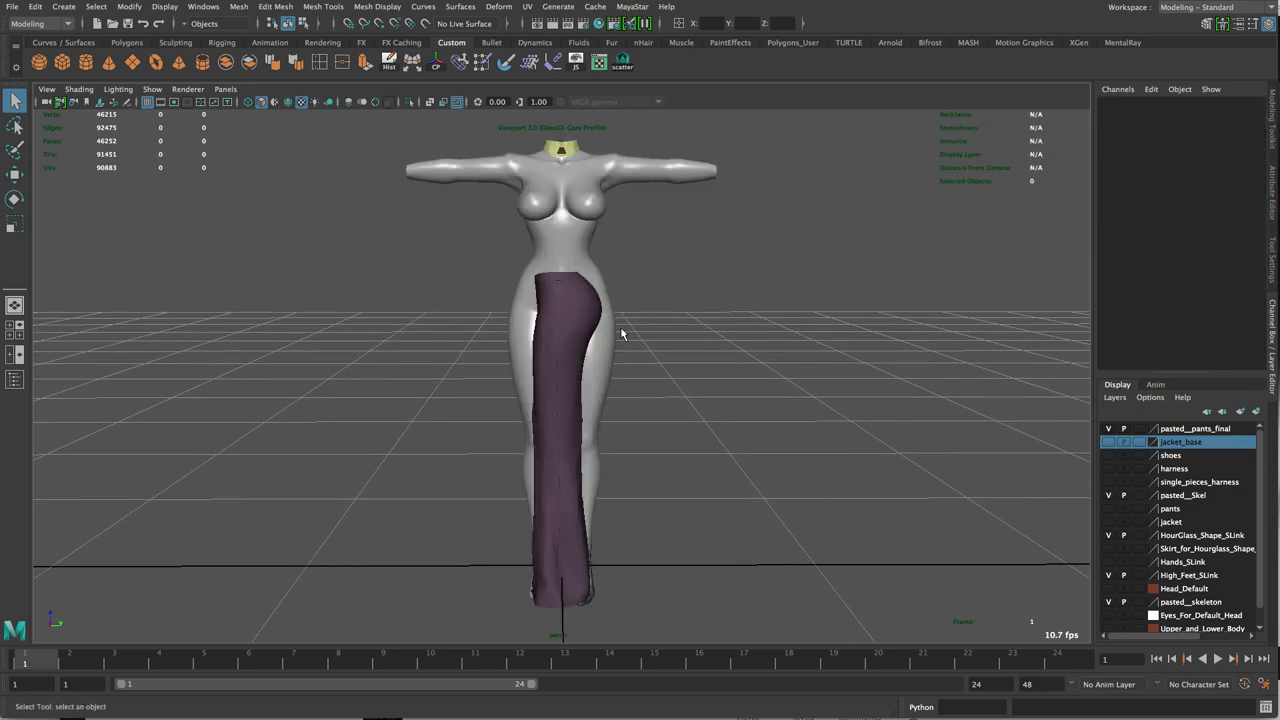
pyautogui.click(570, 338)
pyautogui.press('e')
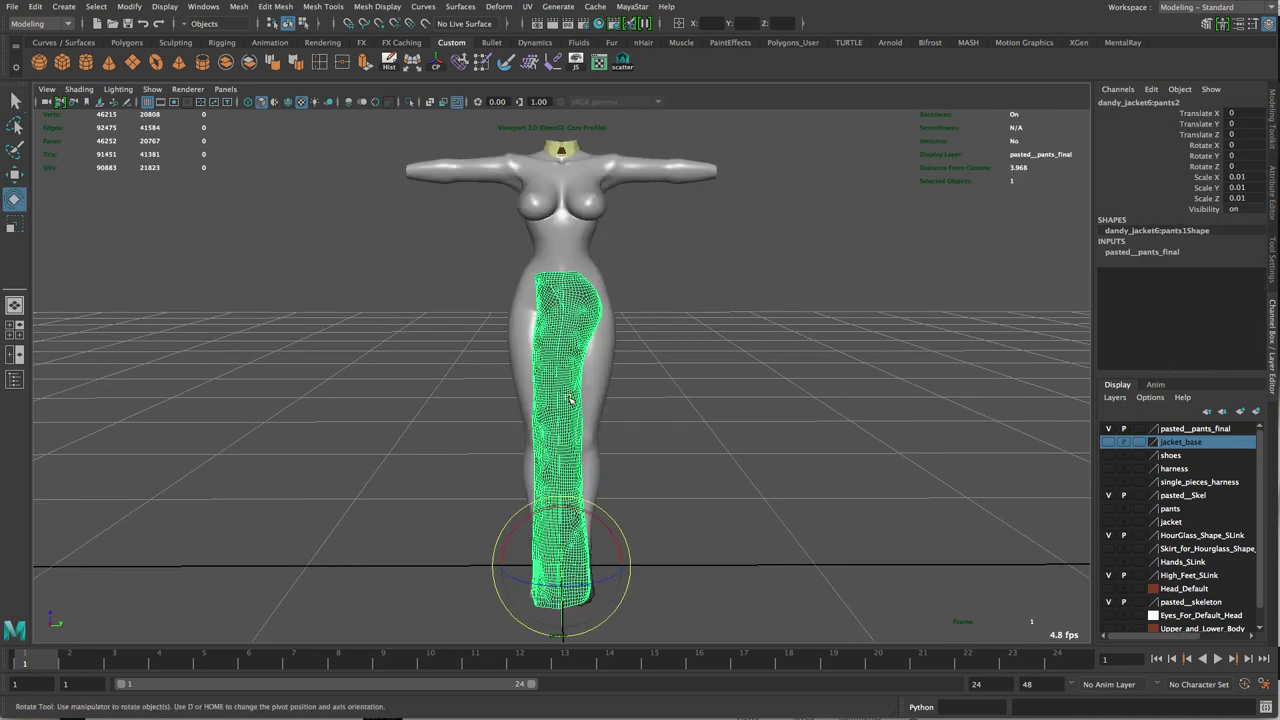
pyautogui.moveTo(574, 585); pyautogui.dragTo(992, 289)
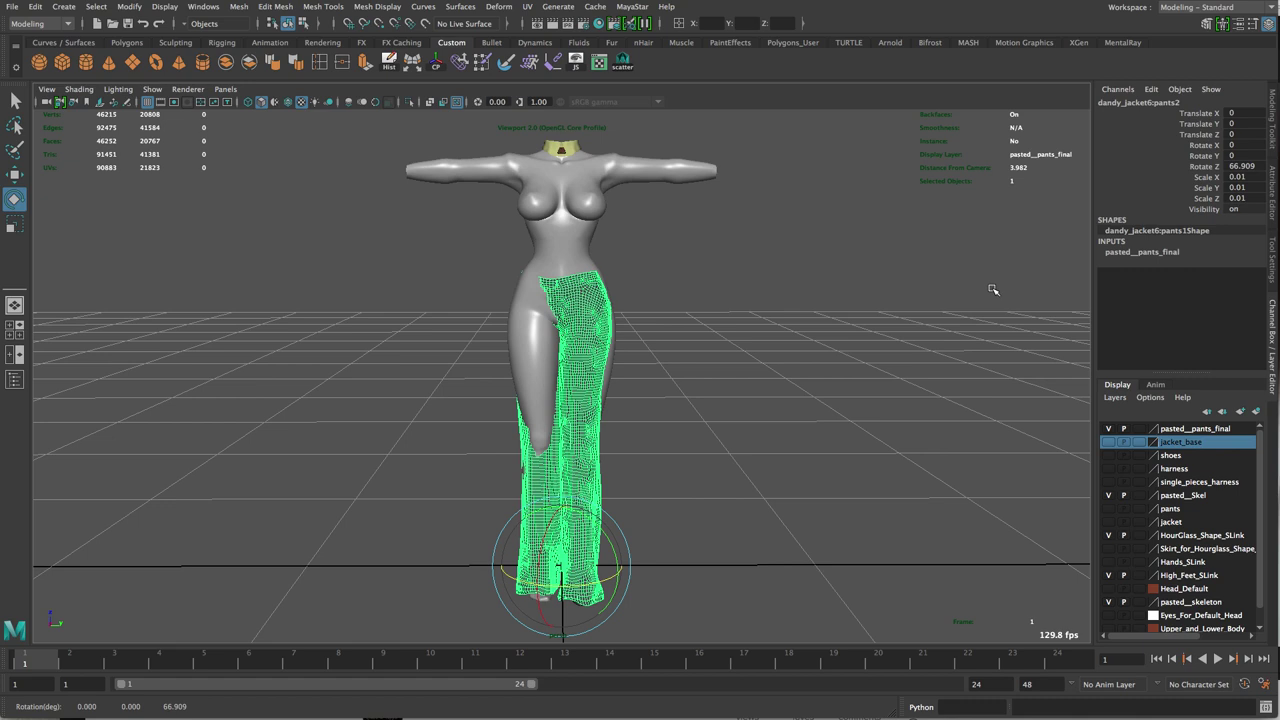
pyautogui.click(1255, 168)
pyautogui.write('90')
pyautogui.press('Return')
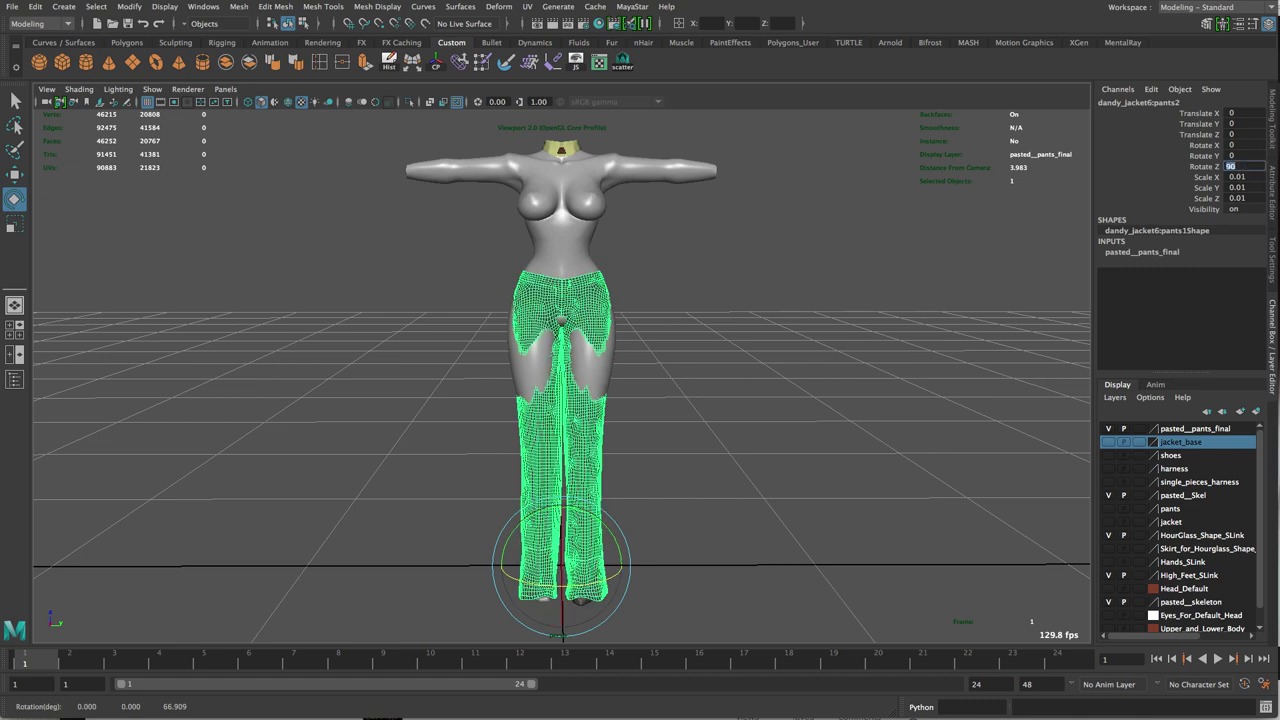
pyautogui.click(712, 376)
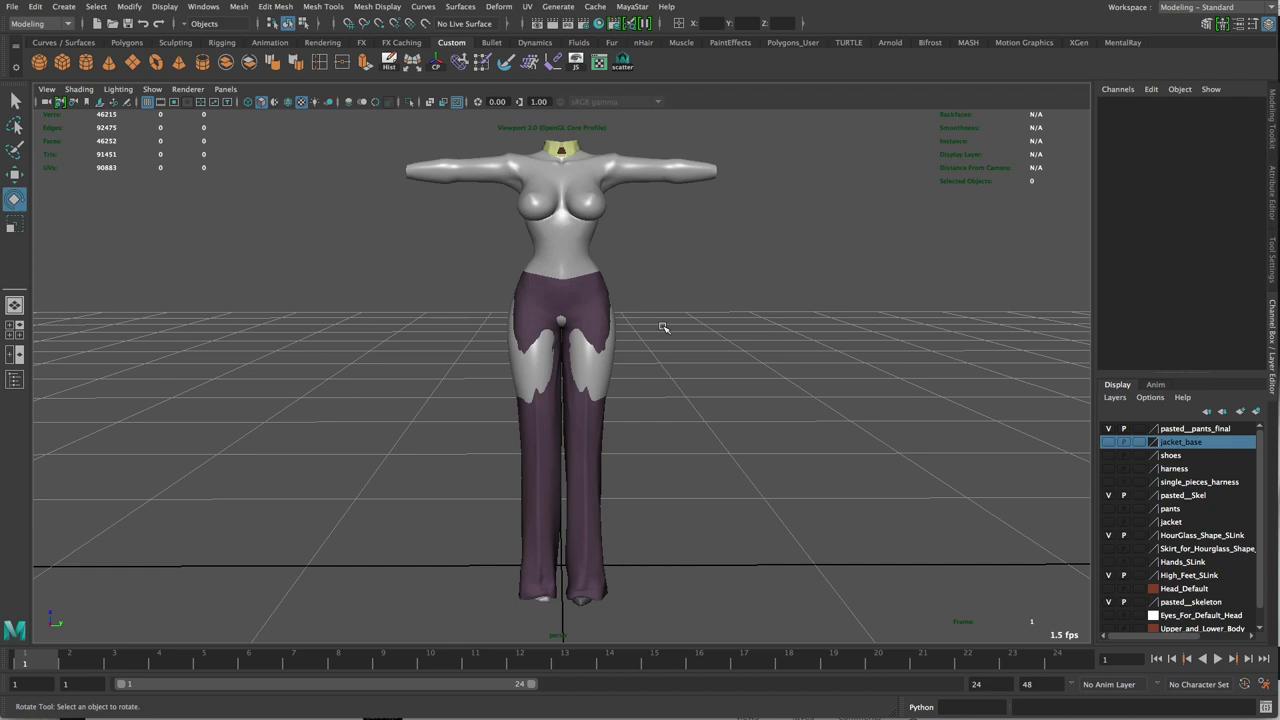
# Step: Examine from the front how the pants fit the body's waist, hips and thighs
pyautogui.moveTo(579, 304)
pyautogui.keyDown('alt'); pyautogui.mouseDown()
pyautogui.moveTo(831, 300)
pyautogui.moveTo(721, 284)
pyautogui.moveTo(563, 303)
pyautogui.mouseUp(); pyautogui.keyUp('alt')
pyautogui.keyDown('alt'); pyautogui.moveTo(563, 302); pyautogui.dragTo(682, 264, button='right'); pyautogui.keyUp('alt')
pyautogui.keyDown('alt'); pyautogui.moveTo(682, 264); pyautogui.dragTo(695, 316, button='middle'); pyautogui.keyUp('alt')
pyautogui.keyDown('alt'); pyautogui.moveTo(694, 304); pyautogui.dragTo(683, 294); pyautogui.keyUp('alt')
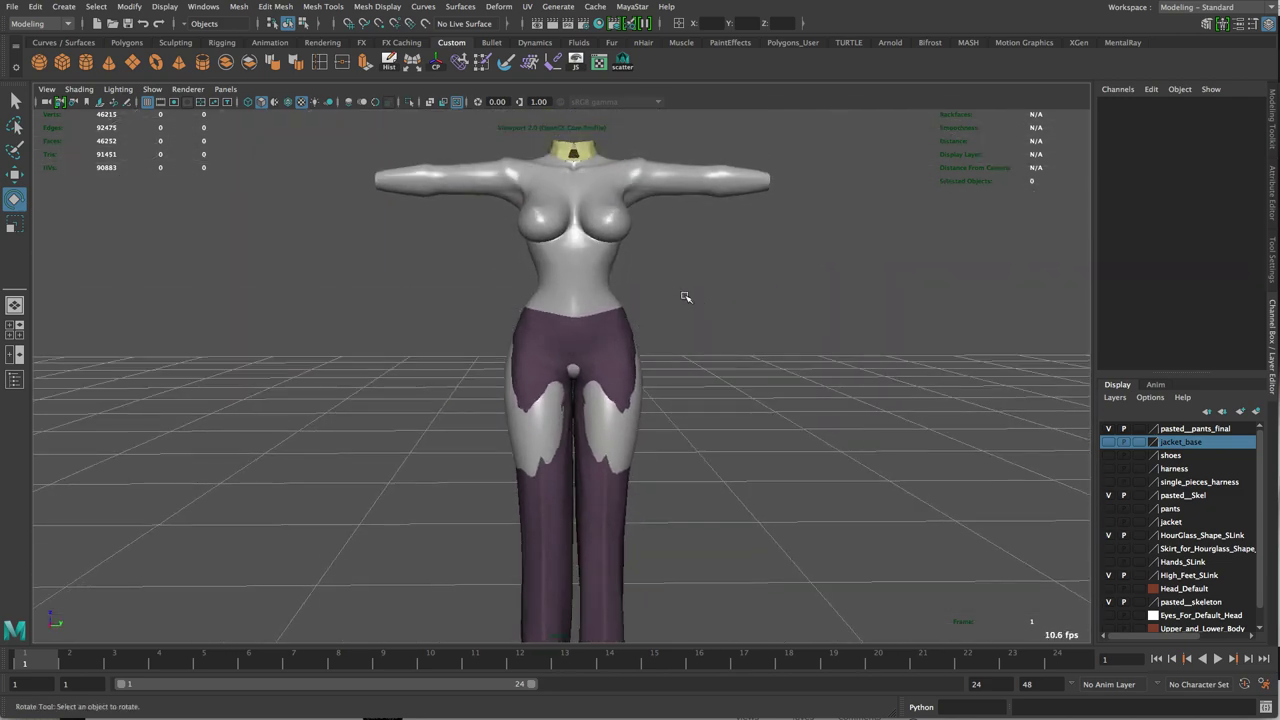
pyautogui.keyDown('alt'); pyautogui.moveTo(662, 275); pyautogui.dragTo(718, 344, button='right'); pyautogui.keyUp('alt')
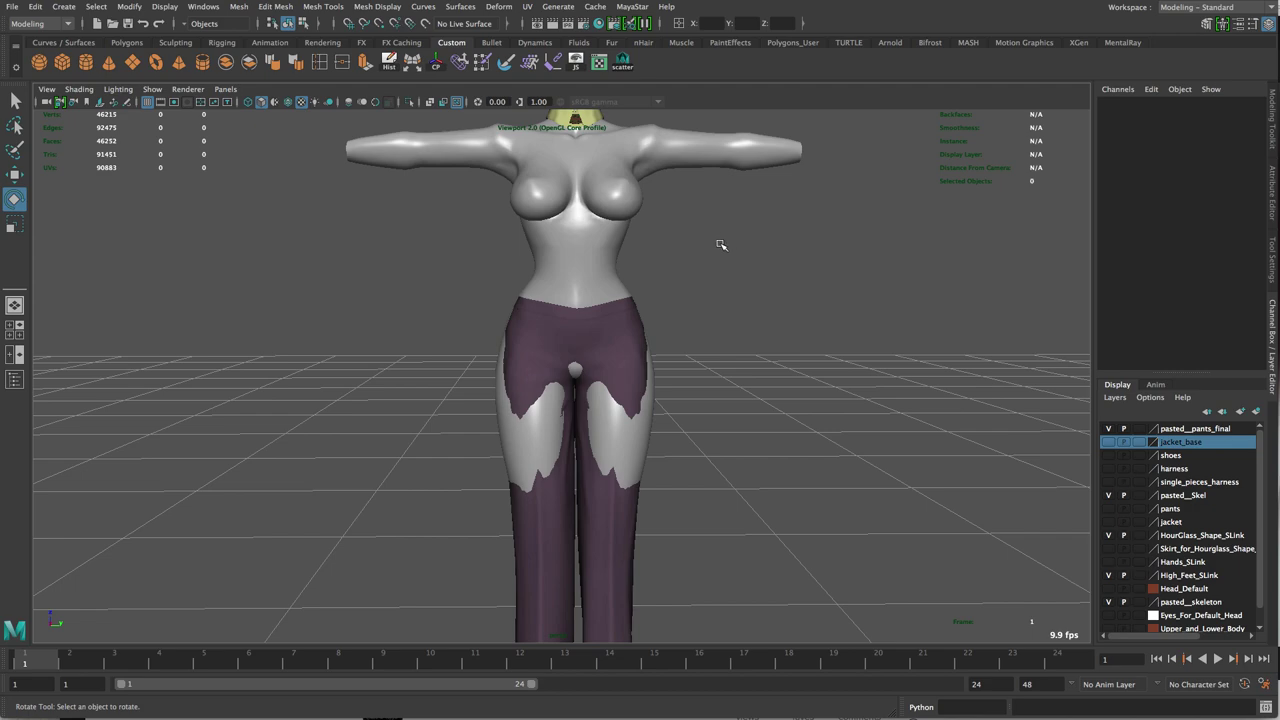
pyautogui.keyDown('alt'); pyautogui.moveTo(638, 292); pyautogui.dragTo(590, 390); pyautogui.keyUp('alt')
pyautogui.keyDown('alt'); pyautogui.moveTo(572, 445); pyautogui.dragTo(540, 407); pyautogui.keyUp('alt')
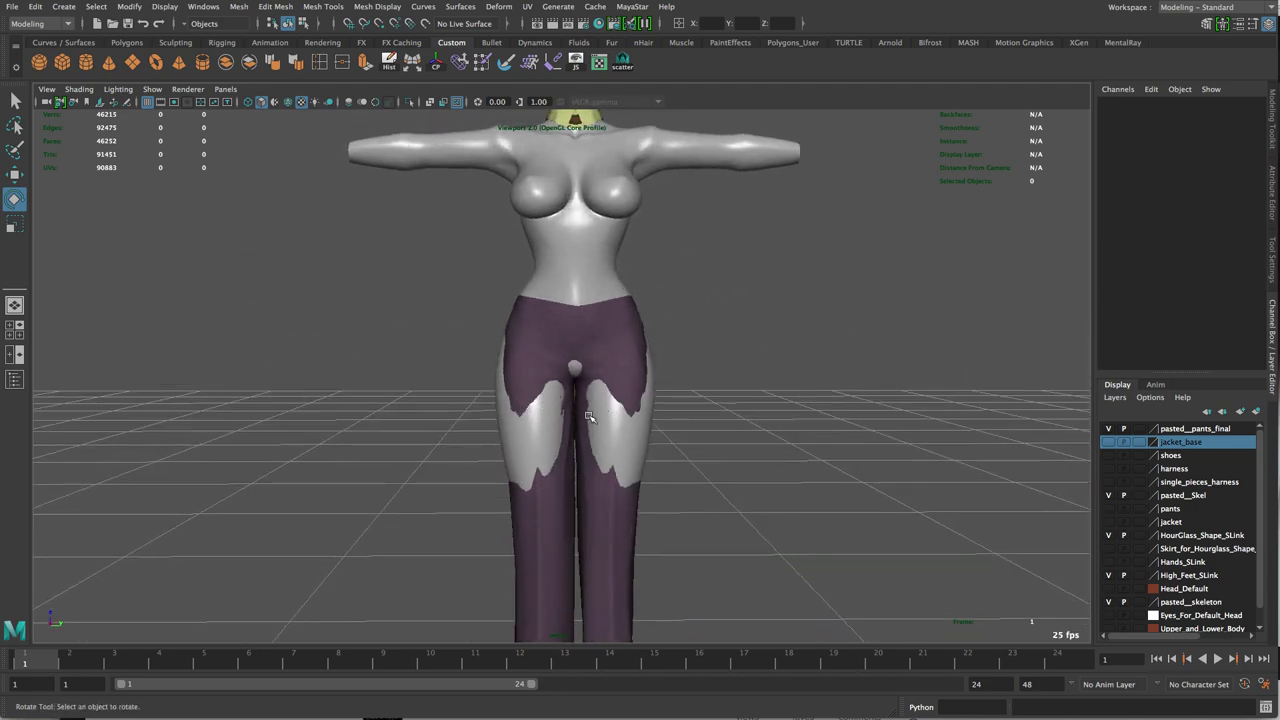
pyautogui.keyDown('alt'); pyautogui.moveTo(582, 418); pyautogui.dragTo(918, 430, button='right'); pyautogui.keyUp('alt')
# Step: Hide the pasted__pants_final layer to examine the bare body's hips and thighs, and display the layer again
pyautogui.click(1108, 429)
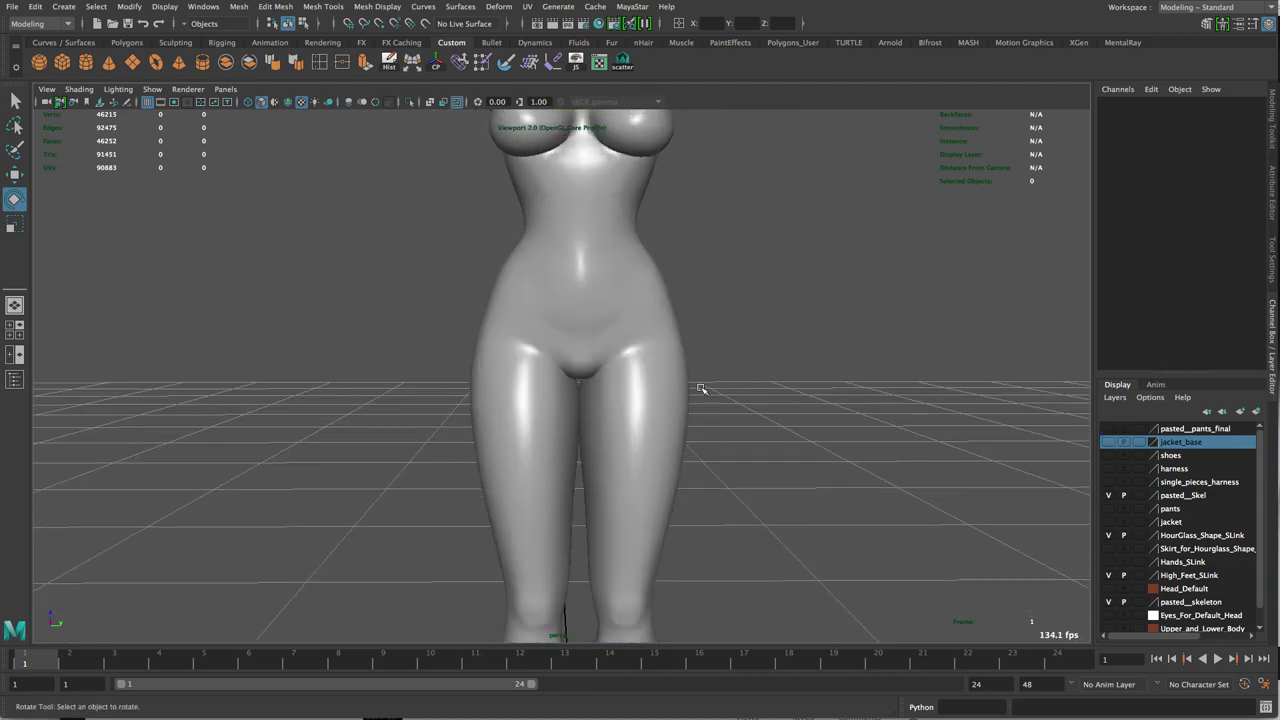
pyautogui.scroll(5, 751, 449)
pyautogui.scroll(3, 603, 408)
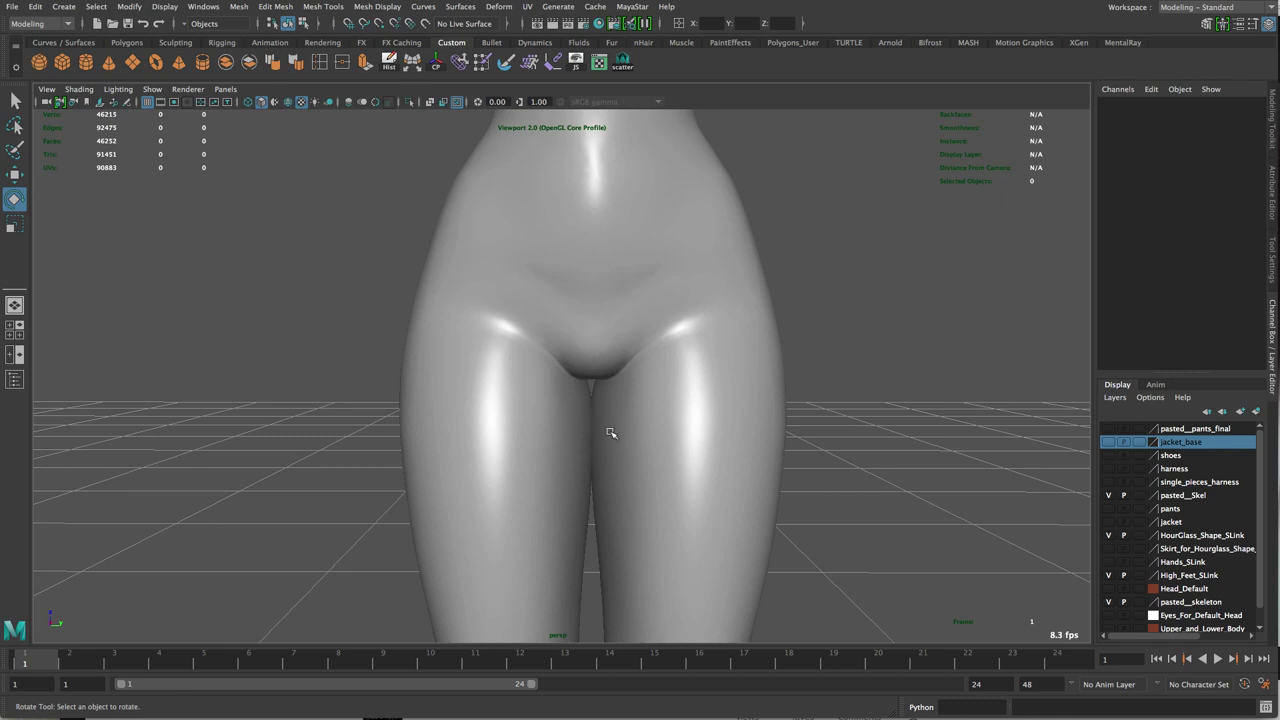
pyautogui.scroll(-4, 534, 380)
pyautogui.scroll(-3, 586, 306)
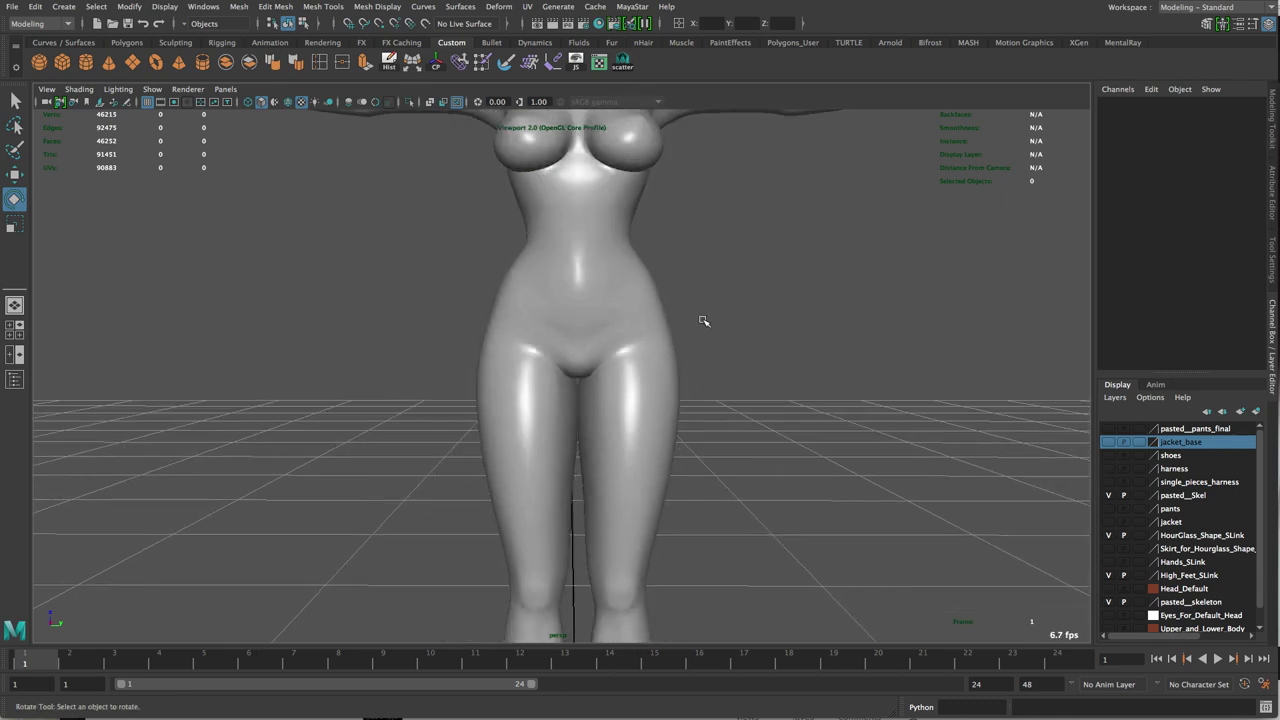
pyautogui.keyDown('alt'); pyautogui.moveTo(704, 321); pyautogui.dragTo(715, 320); pyautogui.keyUp('alt')
pyautogui.keyDown('alt'); pyautogui.moveTo(715, 320); pyautogui.dragTo(674, 331, button='right'); pyautogui.keyUp('alt')
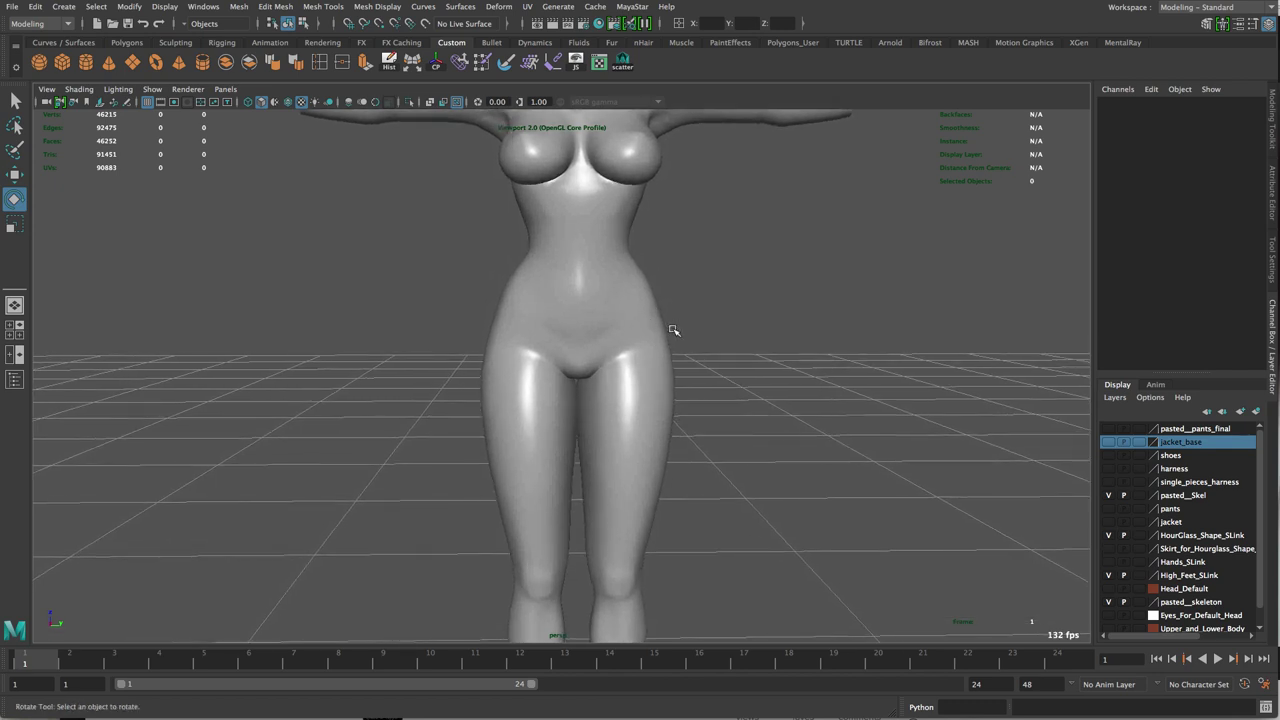
pyautogui.keyDown('alt'); pyautogui.moveTo(674, 331); pyautogui.dragTo(672, 333); pyautogui.keyUp('alt')
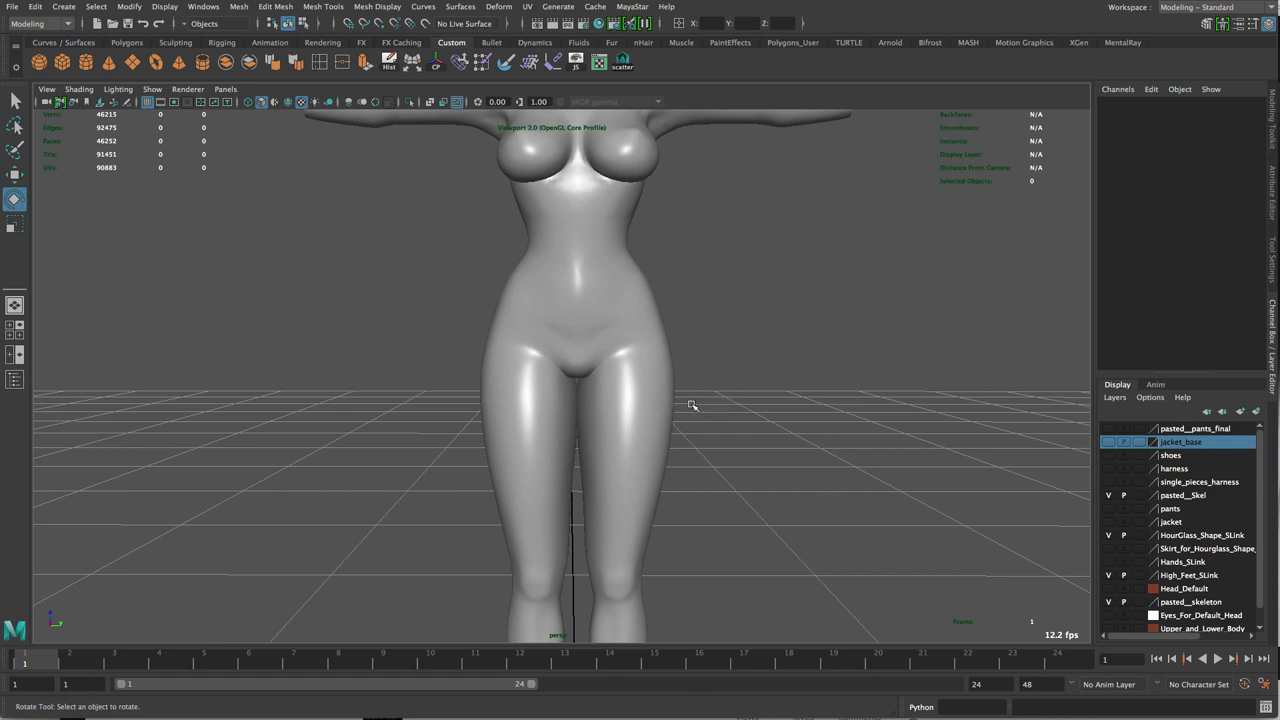
pyautogui.click(1107, 428)
# Step: Select the pants mesh on the body and create a lattice deformer around it
pyautogui.keyDown('alt'); pyautogui.moveTo(650, 335); pyautogui.dragTo(677, 330); pyautogui.keyUp('alt')
pyautogui.keyDown('alt'); pyautogui.moveTo(677, 330); pyautogui.dragTo(623, 325, button='right'); pyautogui.keyUp('alt')
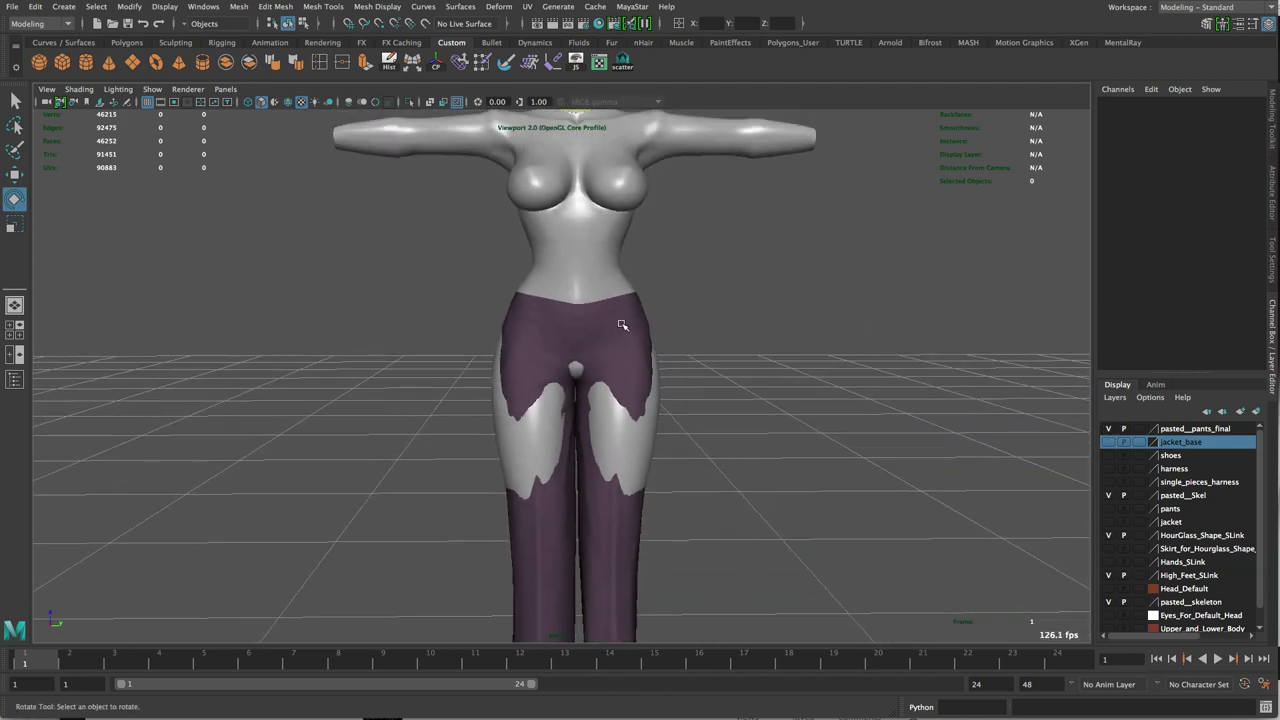
pyautogui.keyDown('alt'); pyautogui.moveTo(623, 325); pyautogui.dragTo(640, 300); pyautogui.keyUp('alt')
pyautogui.keyDown('alt'); pyautogui.moveTo(646, 300); pyautogui.dragTo(642, 298, button='right'); pyautogui.keyUp('alt')
pyautogui.keyDown('alt'); pyautogui.moveTo(642, 298); pyautogui.dragTo(614, 329); pyautogui.keyUp('alt')
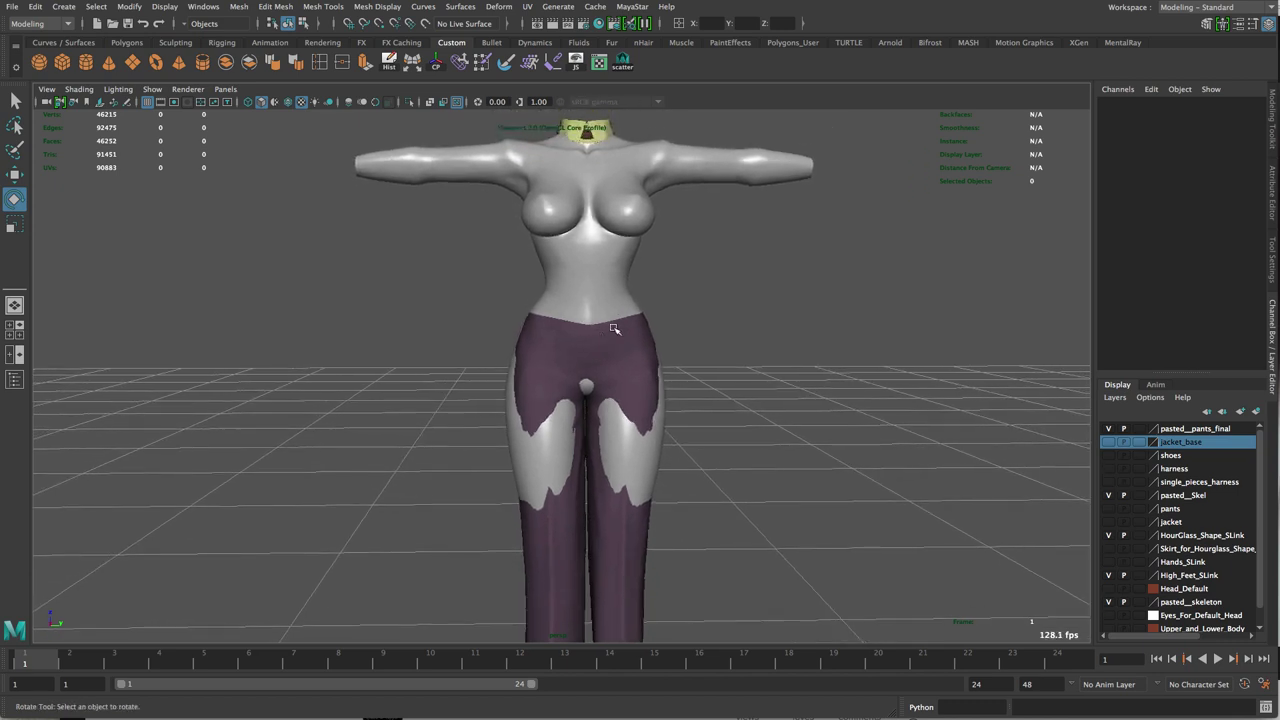
pyautogui.click(650, 336)
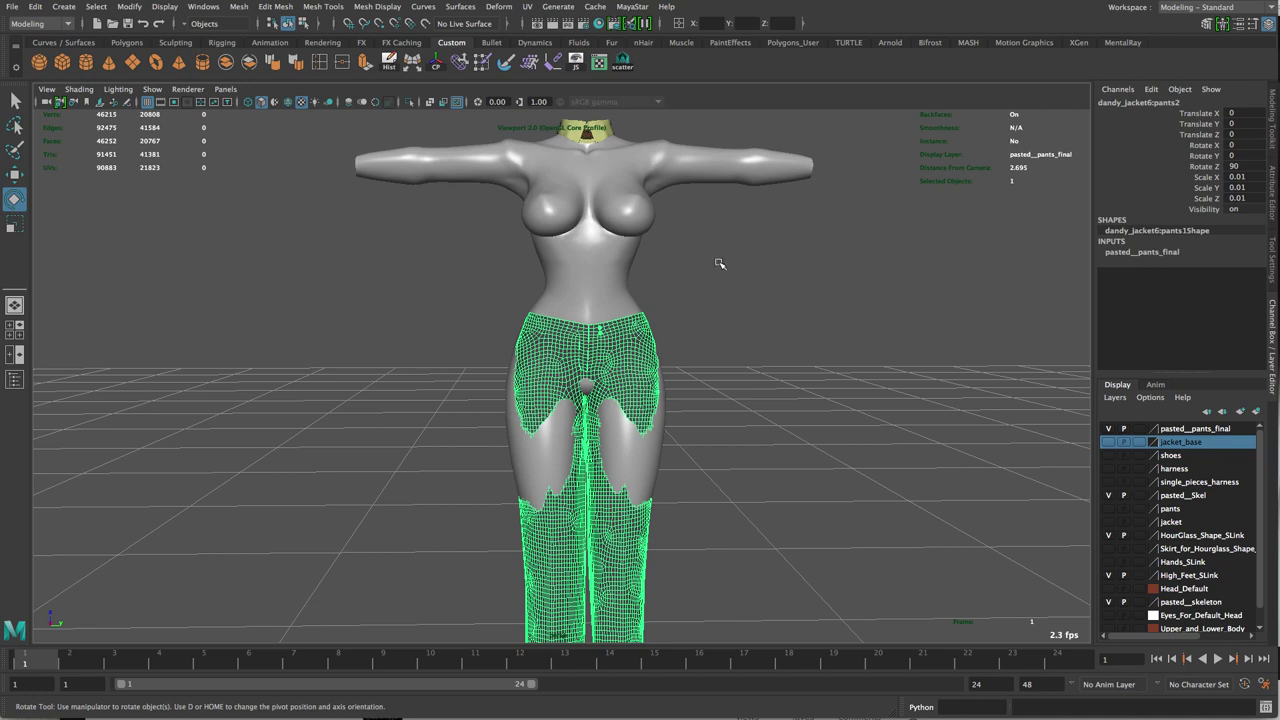
pyautogui.click(504, 11)
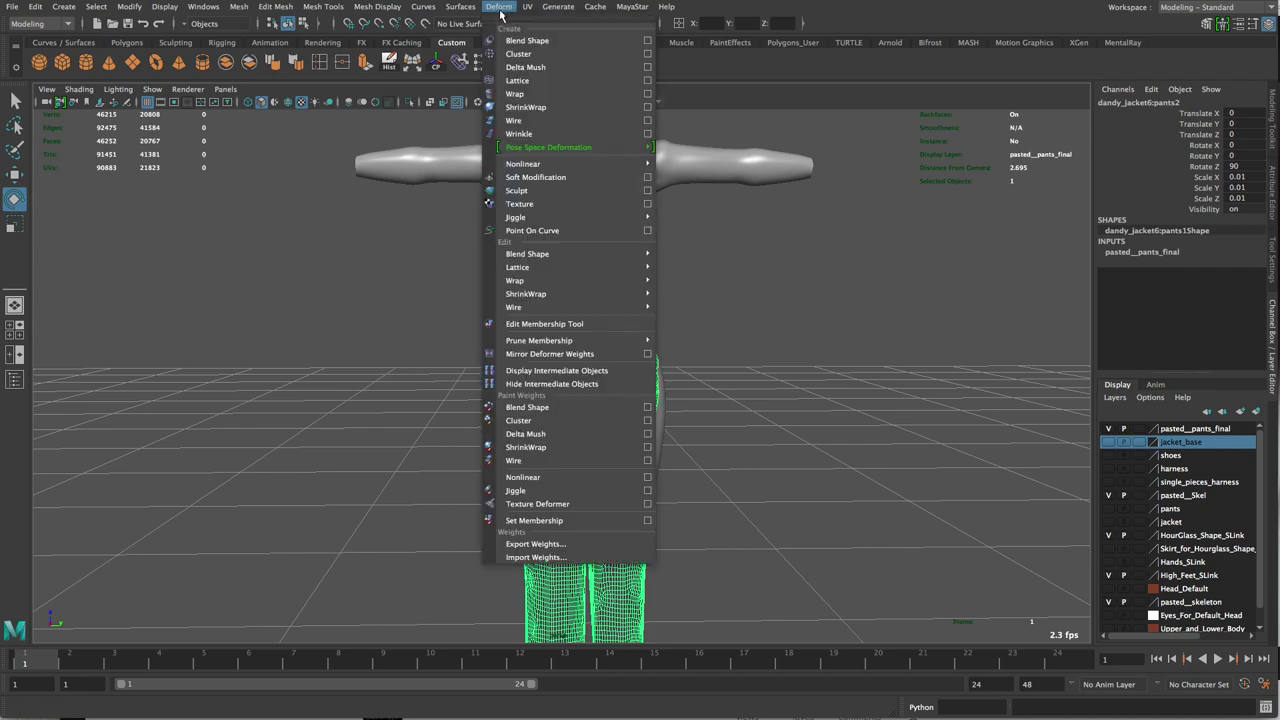
pyautogui.click(567, 81)
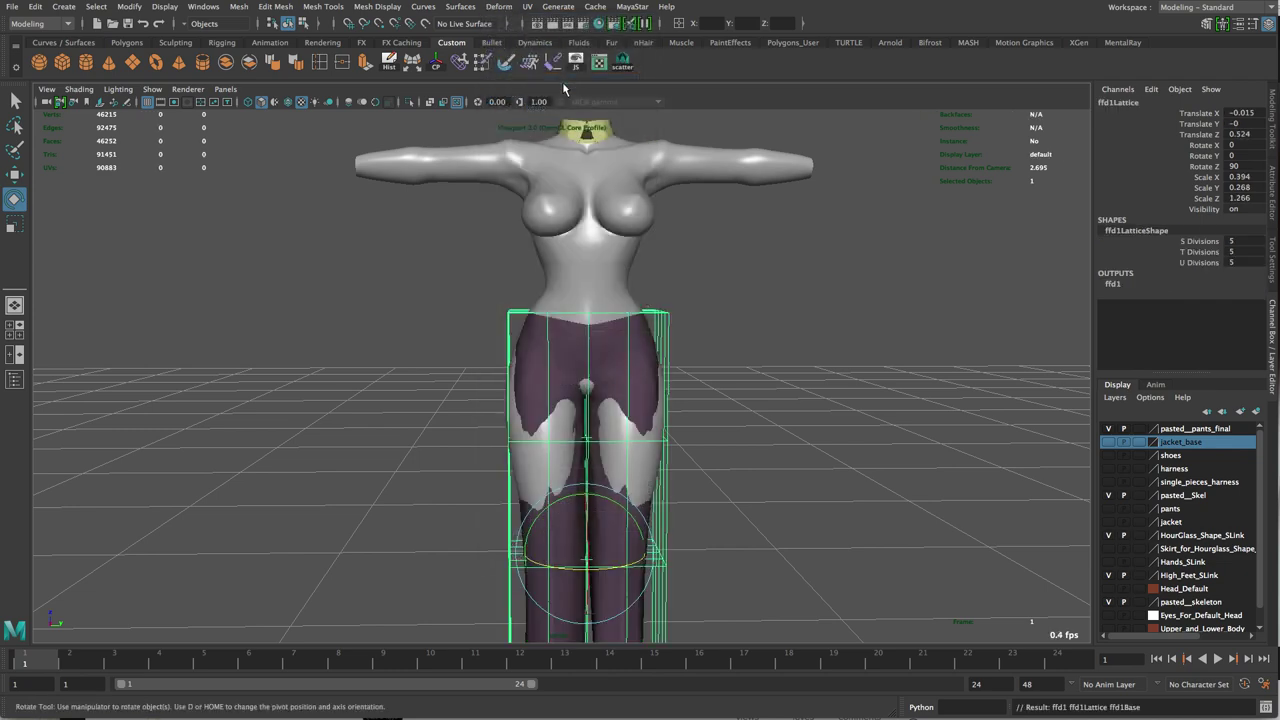
# Step: Examine the lattice cage around the pants from the side and the front, down to the feet
pyautogui.keyDown('alt'); pyautogui.moveTo(729, 457); pyautogui.dragTo(850, 445); pyautogui.keyUp('alt')
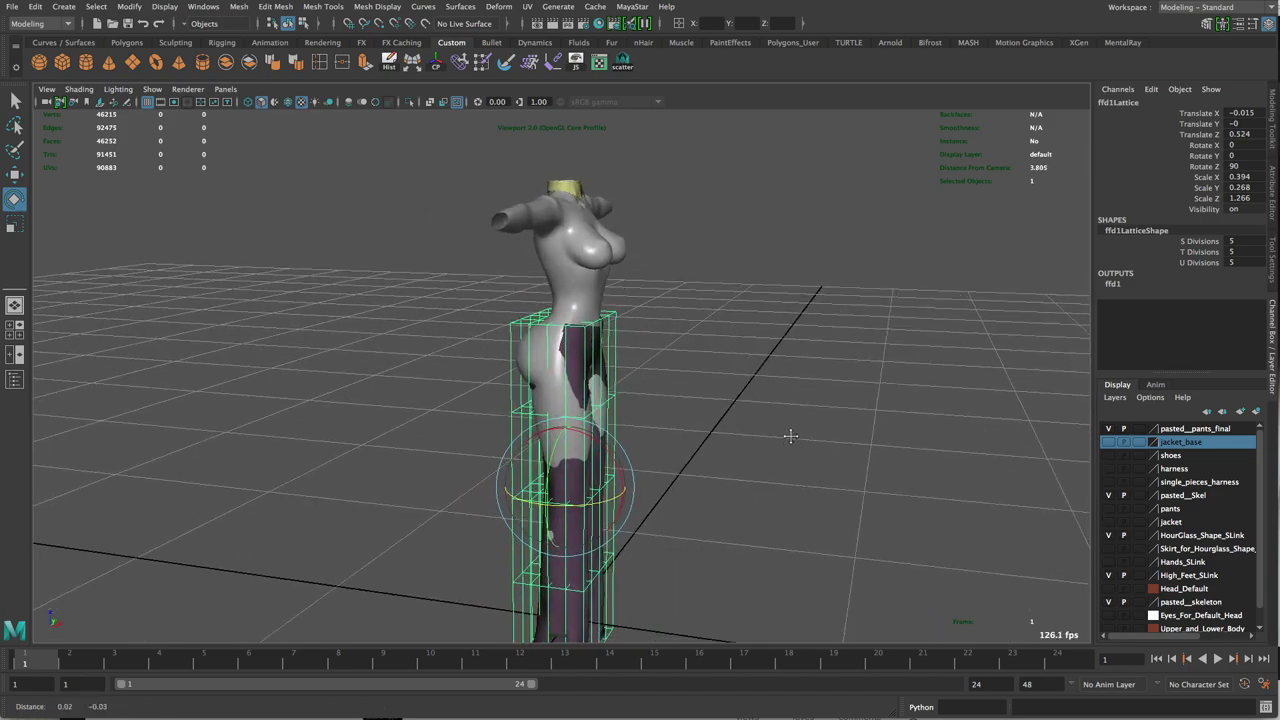
pyautogui.keyDown('alt'); pyautogui.moveTo(791, 434); pyautogui.dragTo(783, 320, button='middle'); pyautogui.keyUp('alt')
pyautogui.keyDown('alt'); pyautogui.moveTo(779, 344); pyautogui.dragTo(797, 343); pyautogui.keyUp('alt')
pyautogui.keyDown('alt'); pyautogui.moveTo(766, 354); pyautogui.dragTo(737, 391, button='middle'); pyautogui.keyUp('alt')
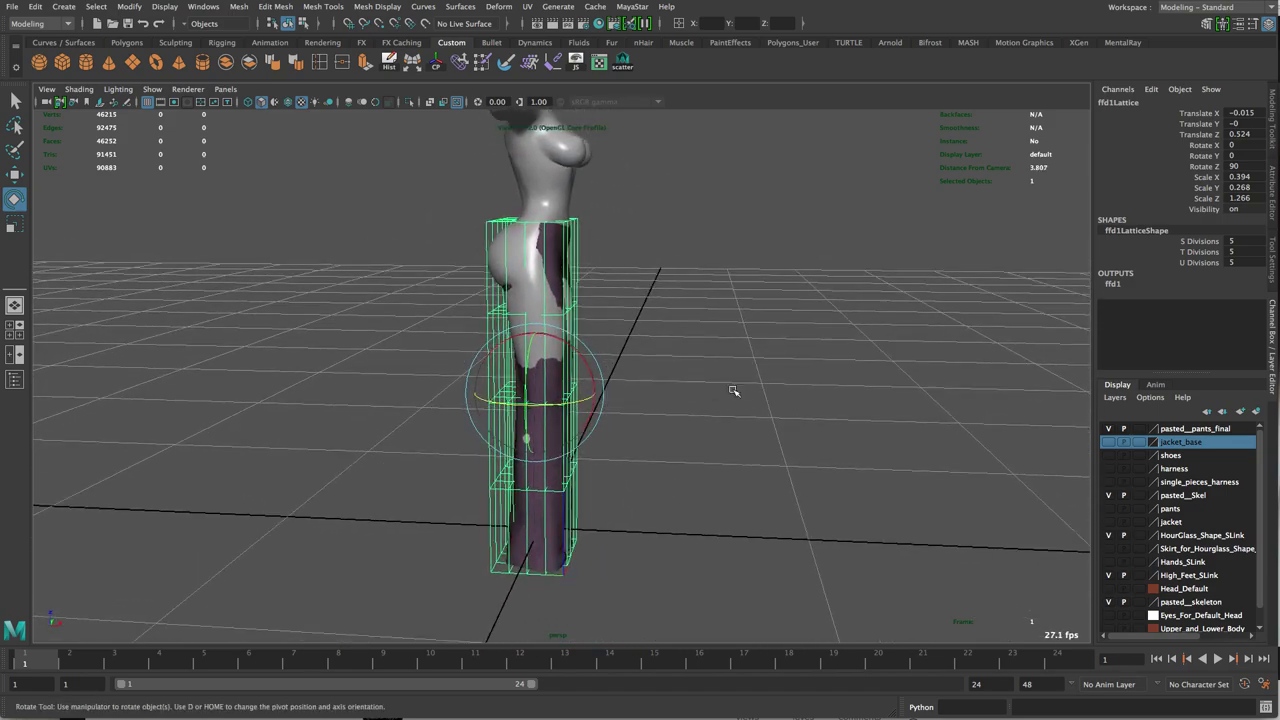
pyautogui.keyDown('alt'); pyautogui.moveTo(737, 391); pyautogui.dragTo(586, 366); pyautogui.keyUp('alt')
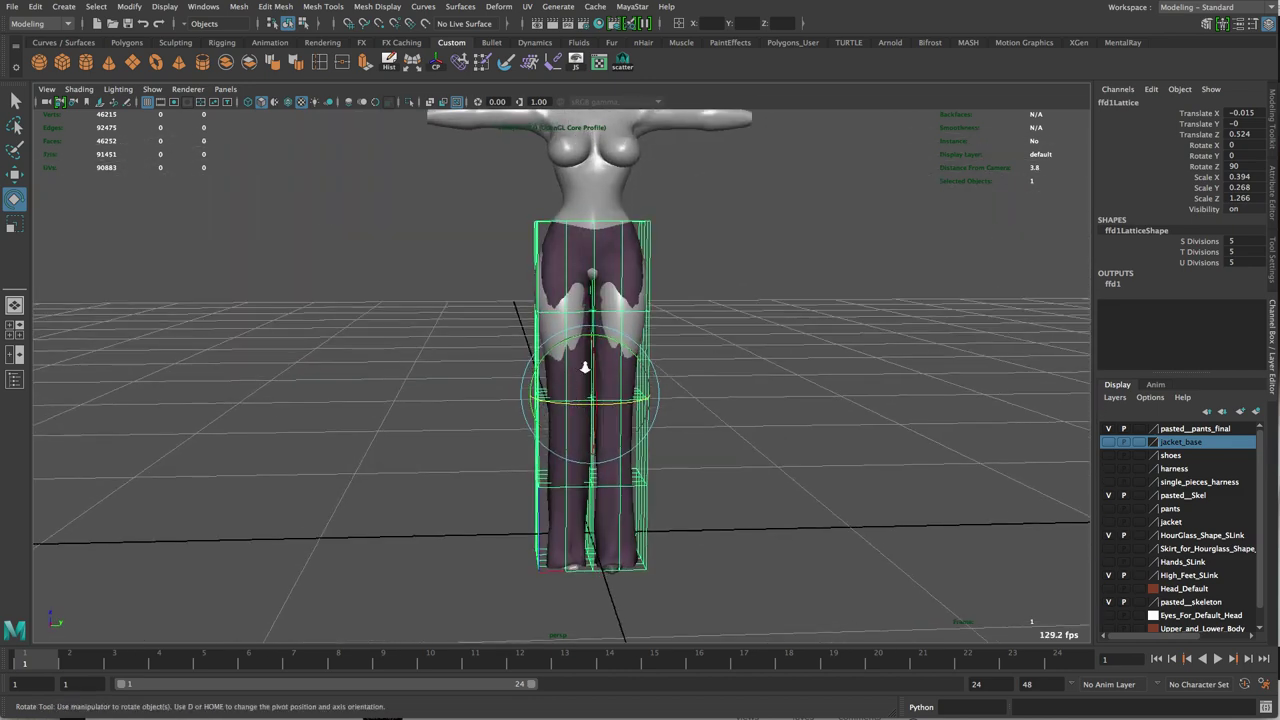
pyautogui.keyDown('alt'); pyautogui.moveTo(586, 366); pyautogui.dragTo(729, 406, button='right'); pyautogui.keyUp('alt')
pyautogui.keyDown('alt'); pyautogui.moveTo(729, 406); pyautogui.dragTo(723, 409); pyautogui.keyUp('alt')
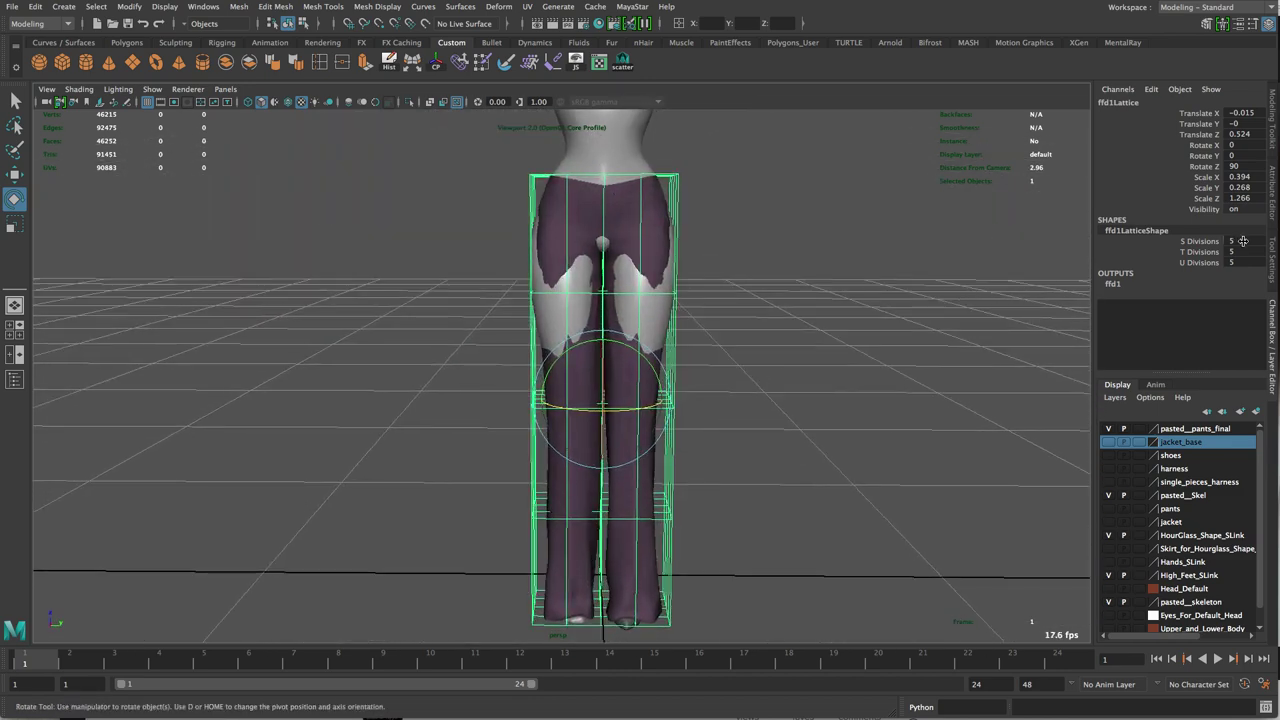
# Step: Set the pants lattice divisions to 7 in S, 7 in T and 15 in U
pyautogui.doubleClick(1243, 241)
pyautogui.write('7')
pyautogui.press('Tab')
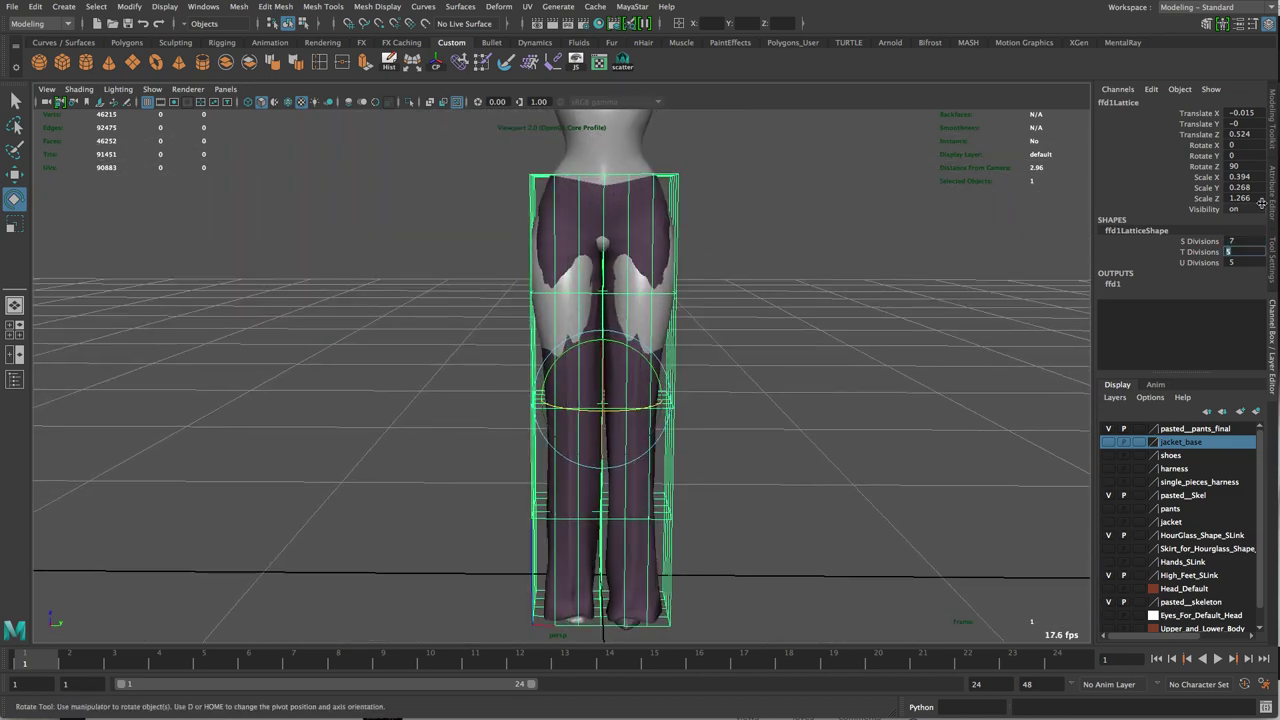
pyautogui.write('7')
pyautogui.press('Tab')
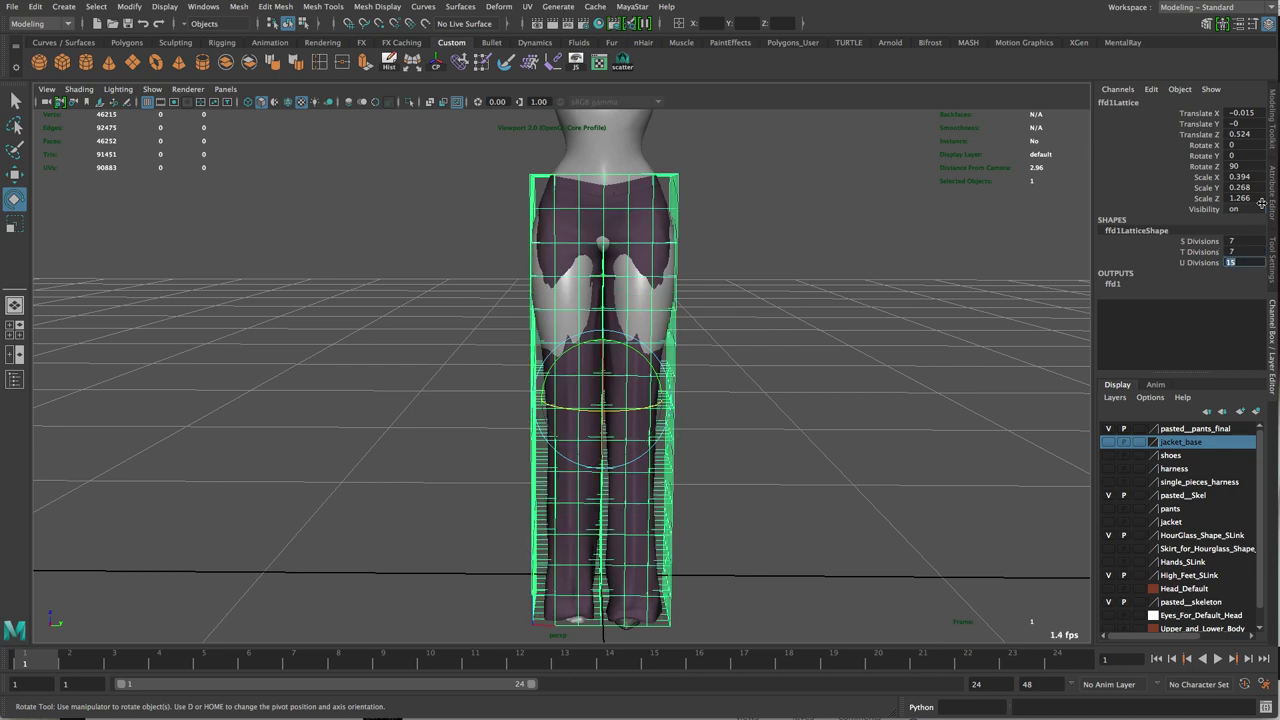
# Step: Switch the lattice to point editing, select a point at the outer hip and turn off soft selection
pyautogui.keyDown('alt'); pyautogui.moveTo(785, 372); pyautogui.dragTo(749, 337); pyautogui.keyUp('alt')
pyautogui.keyDown('alt'); pyautogui.moveTo(749, 337); pyautogui.dragTo(743, 342, button='right'); pyautogui.keyUp('alt')
pyautogui.keyDown('alt'); pyautogui.moveTo(751, 277); pyautogui.dragTo(734, 313); pyautogui.keyUp('alt')
pyautogui.keyDown('alt'); pyautogui.moveTo(734, 313); pyautogui.dragTo(847, 224, button='right'); pyautogui.keyUp('alt')
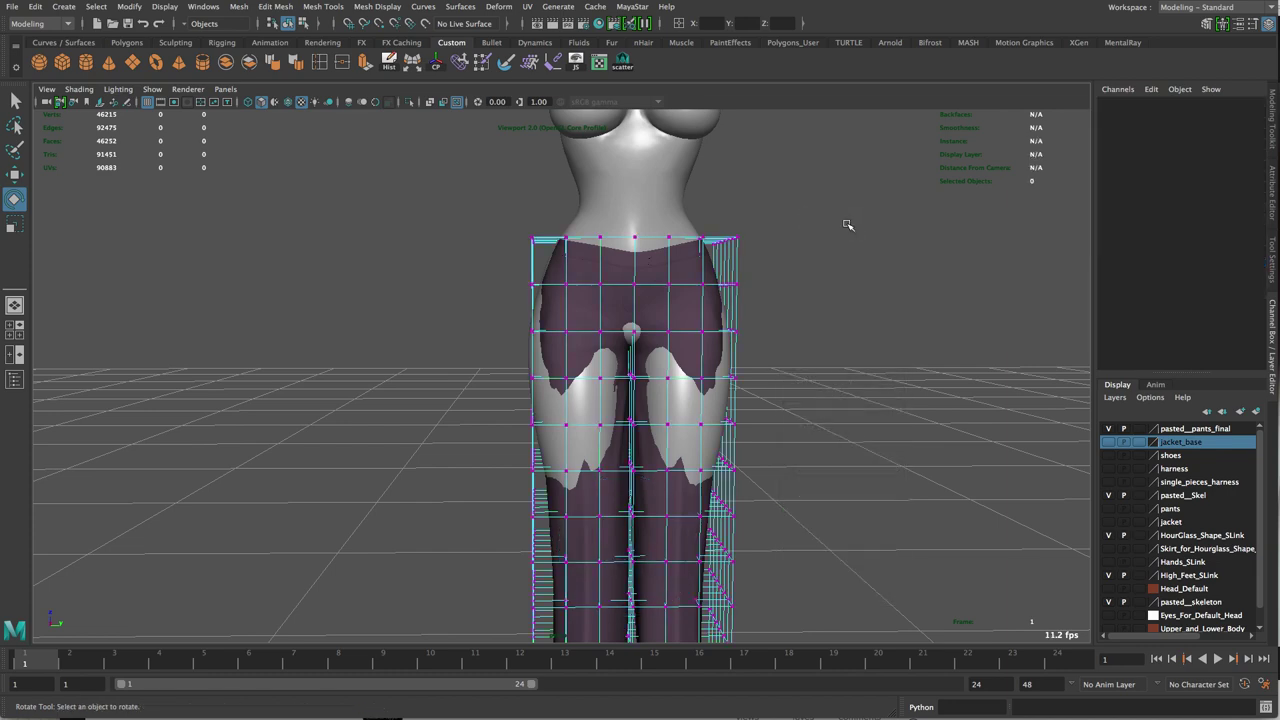
pyautogui.keyDown('alt'); pyautogui.moveTo(760, 284); pyautogui.dragTo(794, 294, button='right'); pyautogui.keyUp('alt')
pyautogui.keyDown('alt'); pyautogui.moveTo(795, 294); pyautogui.dragTo(837, 294); pyautogui.keyUp('alt')
pyautogui.click(753, 274)
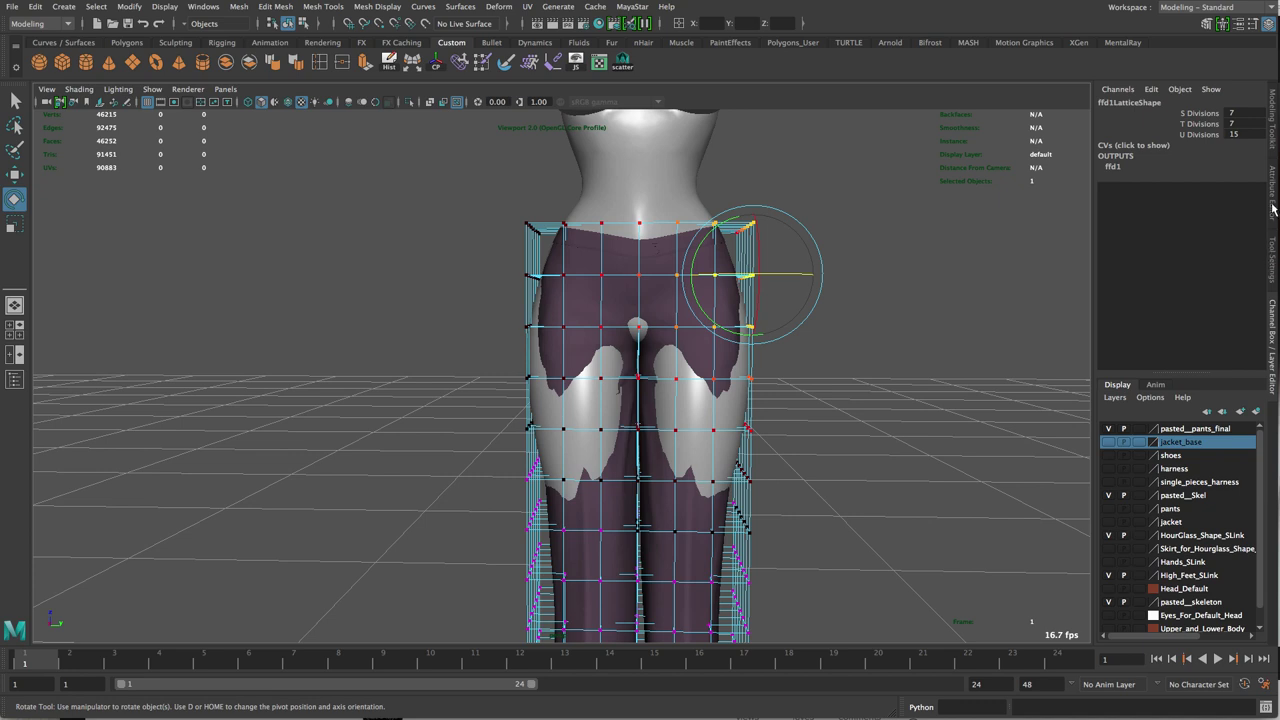
pyautogui.click(1273, 276)
pyautogui.click(1012, 362)
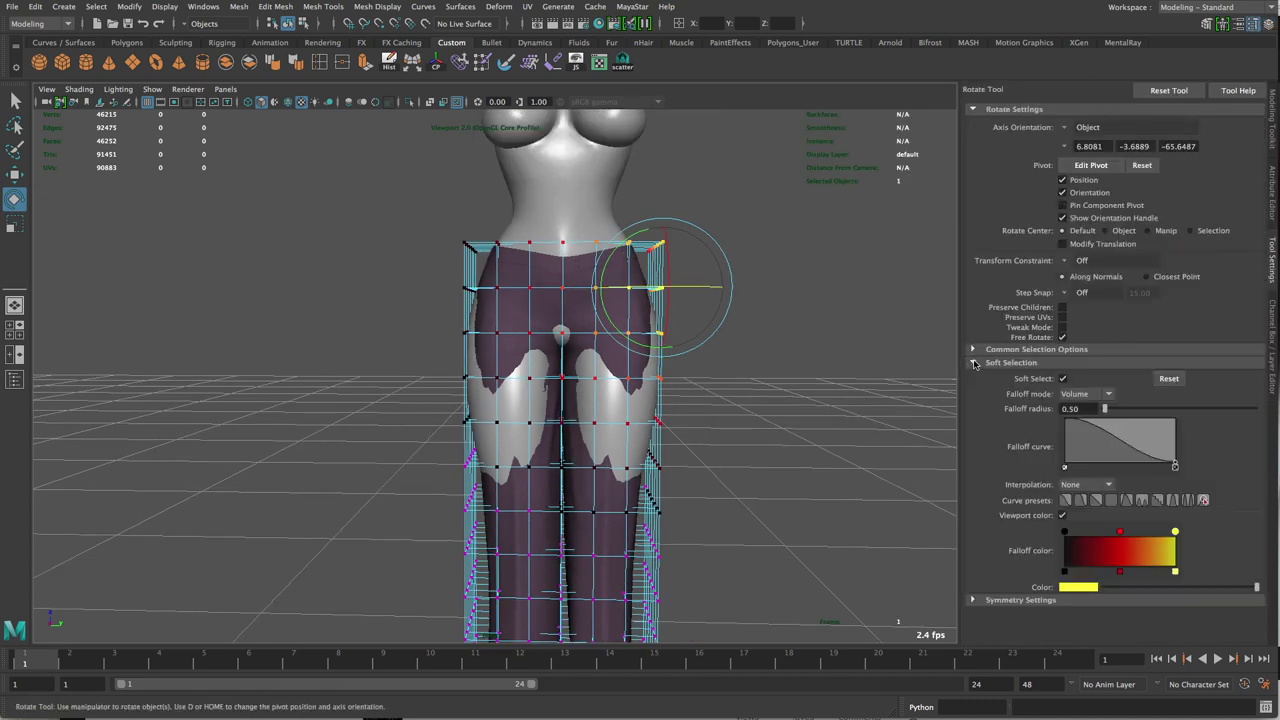
pyautogui.click(1062, 378)
pyautogui.click(972, 362)
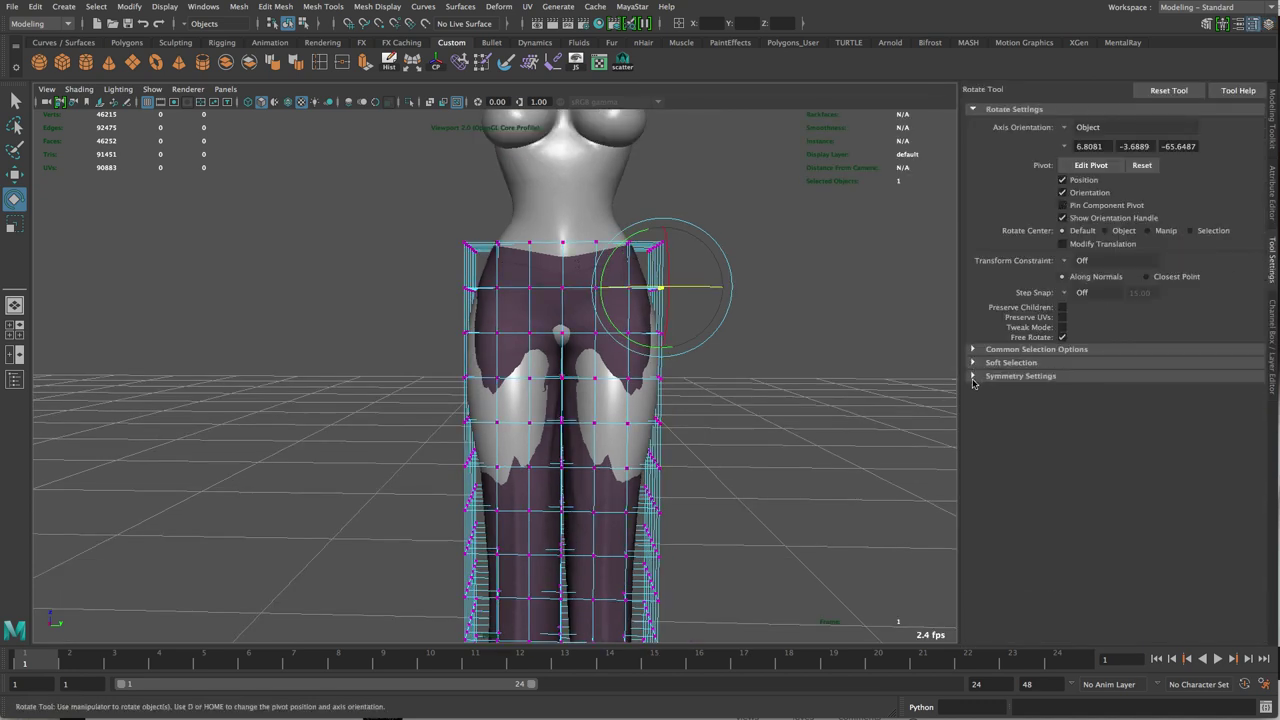
# Step: Set the symmetry to Object X and activate the Move tool on the outer corner lattice points at the waist
pyautogui.click(972, 377)
pyautogui.click(1068, 396)
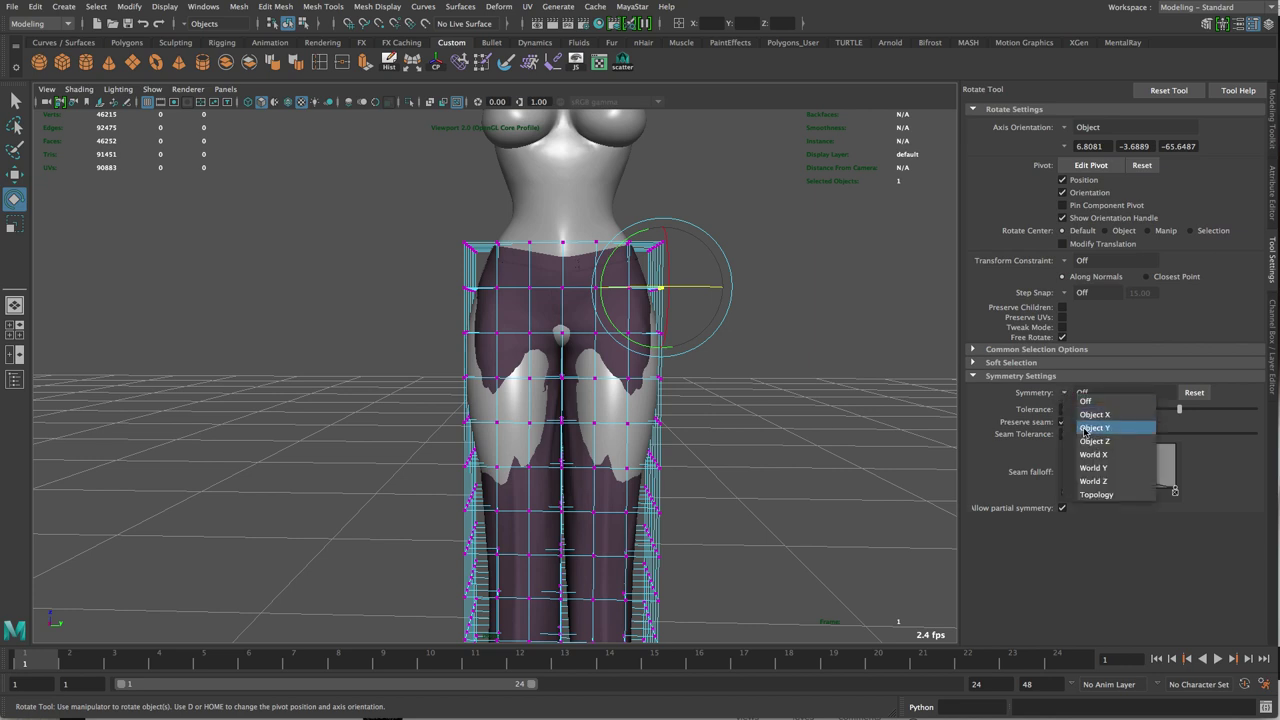
pyautogui.click(1100, 424)
pyautogui.click(1068, 393)
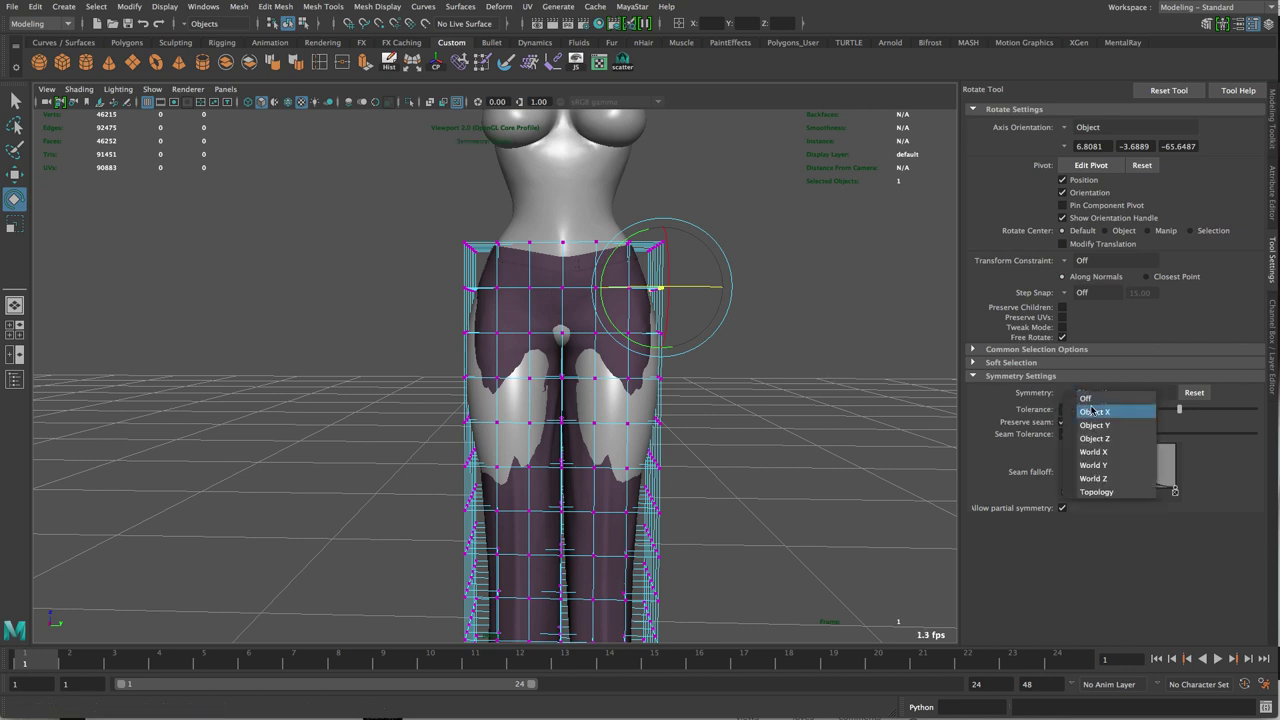
pyautogui.click(1095, 410)
pyautogui.press('w')
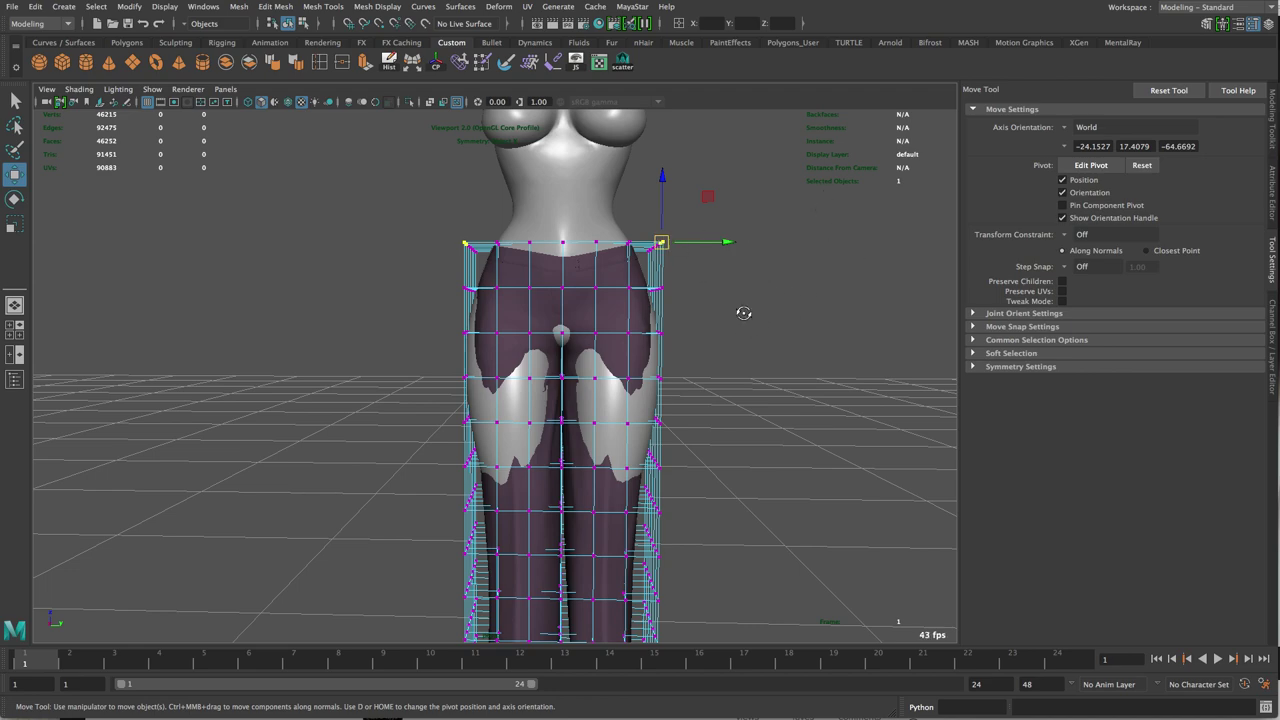
pyautogui.moveTo(743, 313)
pyautogui.keyDown('alt'); pyautogui.mouseDown()
pyautogui.moveTo(745, 345)
pyautogui.moveTo(771, 323)
pyautogui.moveTo(880, 309)
pyautogui.moveTo(730, 311)
pyautogui.moveTo(734, 326)
pyautogui.moveTo(734, 305)
pyautogui.moveTo(734, 356)
pyautogui.moveTo(731, 306)
pyautogui.mouseUp(); pyautogui.keyUp('alt')
pyautogui.keyDown('alt'); pyautogui.moveTo(731, 306); pyautogui.dragTo(786, 366, button='right'); pyautogui.keyUp('alt')
pyautogui.keyDown('alt'); pyautogui.moveTo(786, 366); pyautogui.dragTo(784, 363); pyautogui.keyUp('alt')
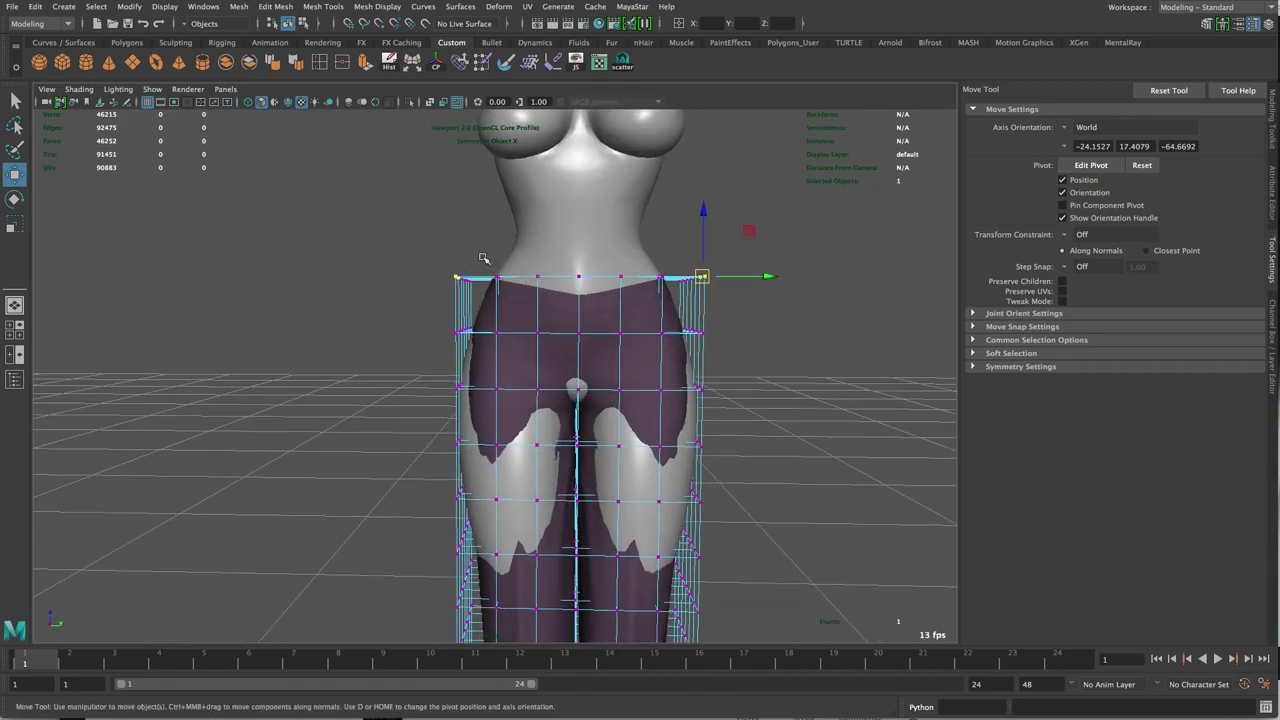
# Step: Select the outer lattice points from the waist to mid-thigh and move them outward to widen the pants over the hips
pyautogui.keyDown('alt'); pyautogui.moveTo(535, 298); pyautogui.dragTo(560, 290); pyautogui.keyUp('alt')
pyautogui.moveTo(366, 226); pyautogui.dragTo(536, 569)
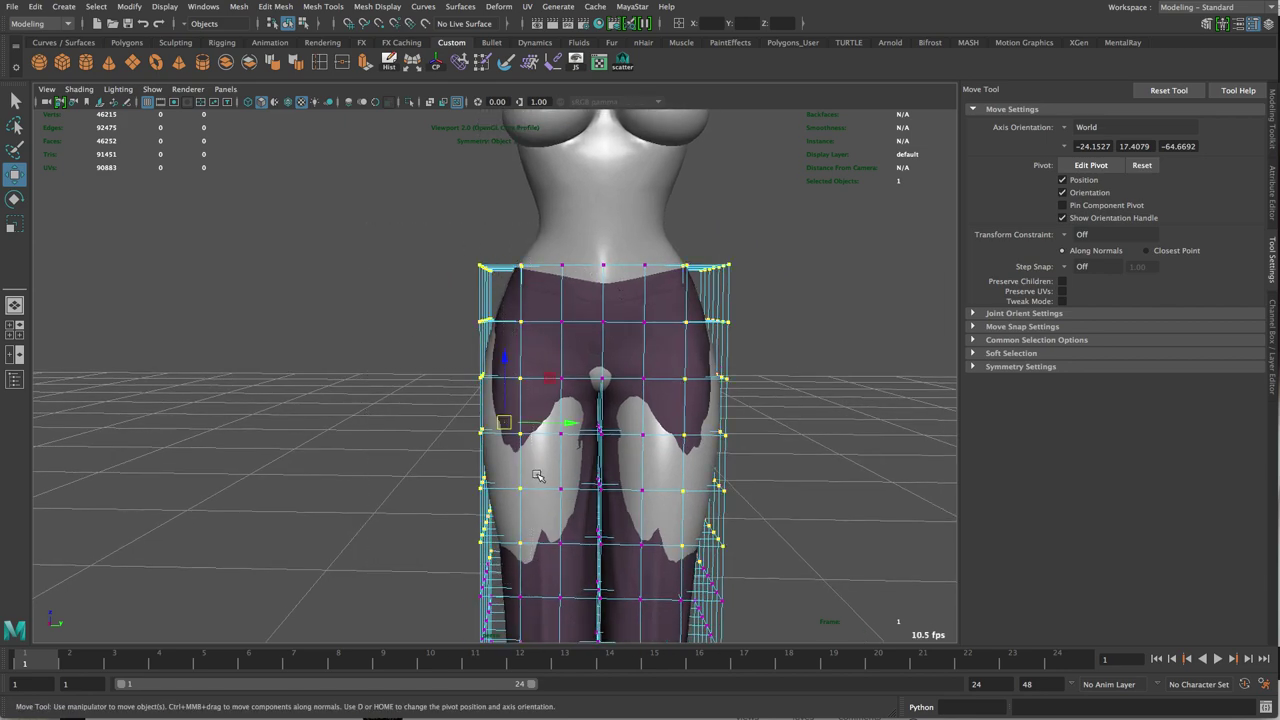
pyautogui.keyDown('alt'); pyautogui.moveTo(663, 428); pyautogui.dragTo(660, 384); pyautogui.keyUp('alt')
pyautogui.keyDown('alt'); pyautogui.moveTo(660, 384); pyautogui.dragTo(665, 357, button='middle'); pyautogui.keyUp('alt')
pyautogui.moveTo(455, 516); pyautogui.dragTo(524, 549)
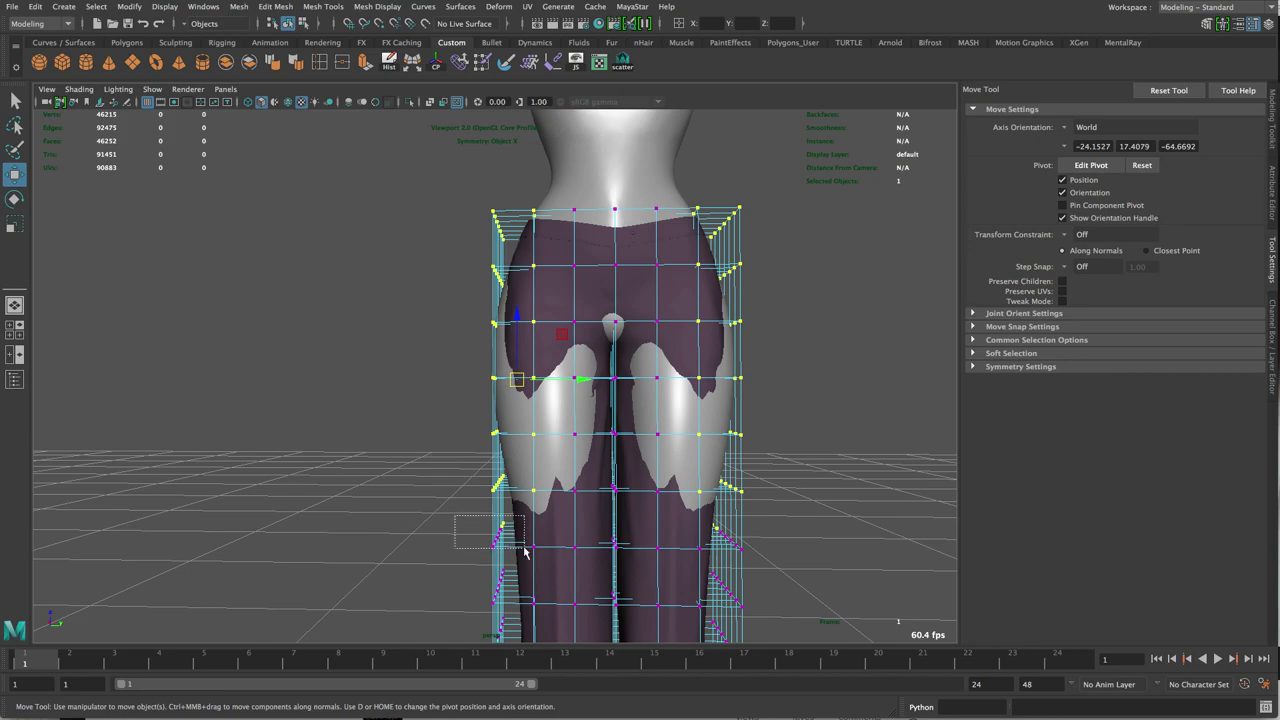
pyautogui.keyDown('alt'); pyautogui.moveTo(750, 346); pyautogui.dragTo(703, 341); pyautogui.keyUp('alt')
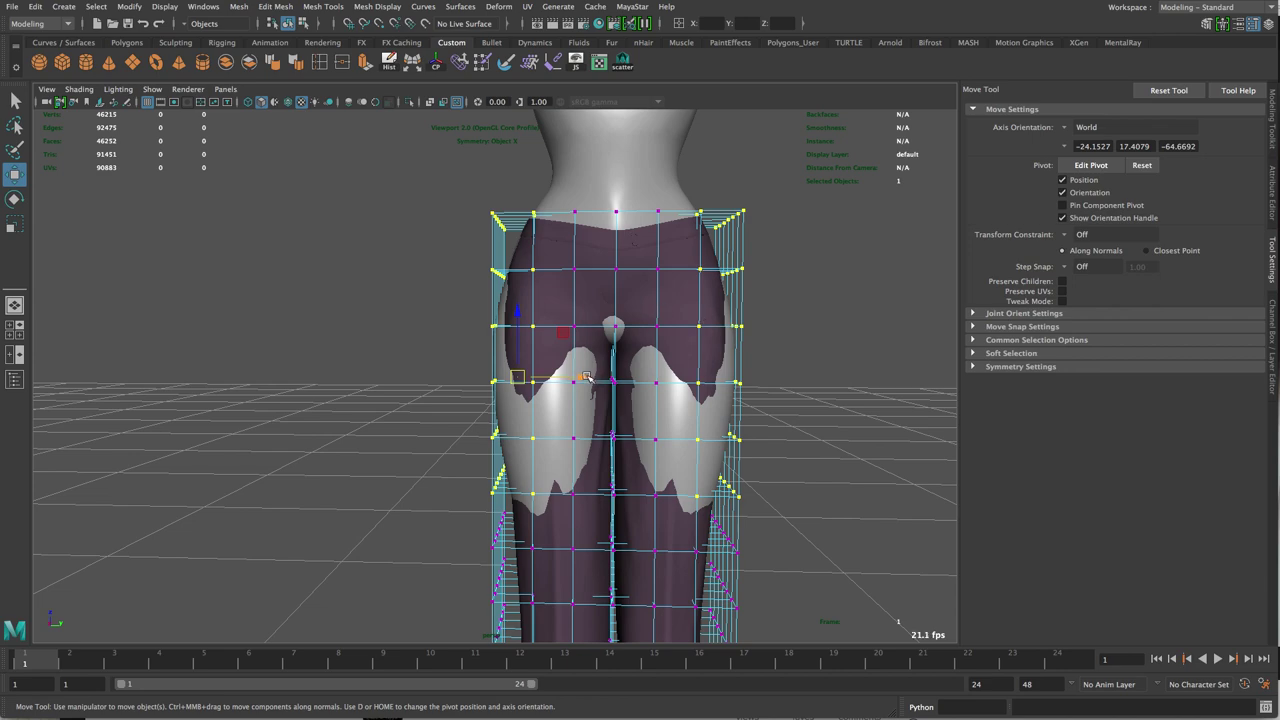
pyautogui.moveTo(587, 377); pyautogui.dragTo(584, 377)
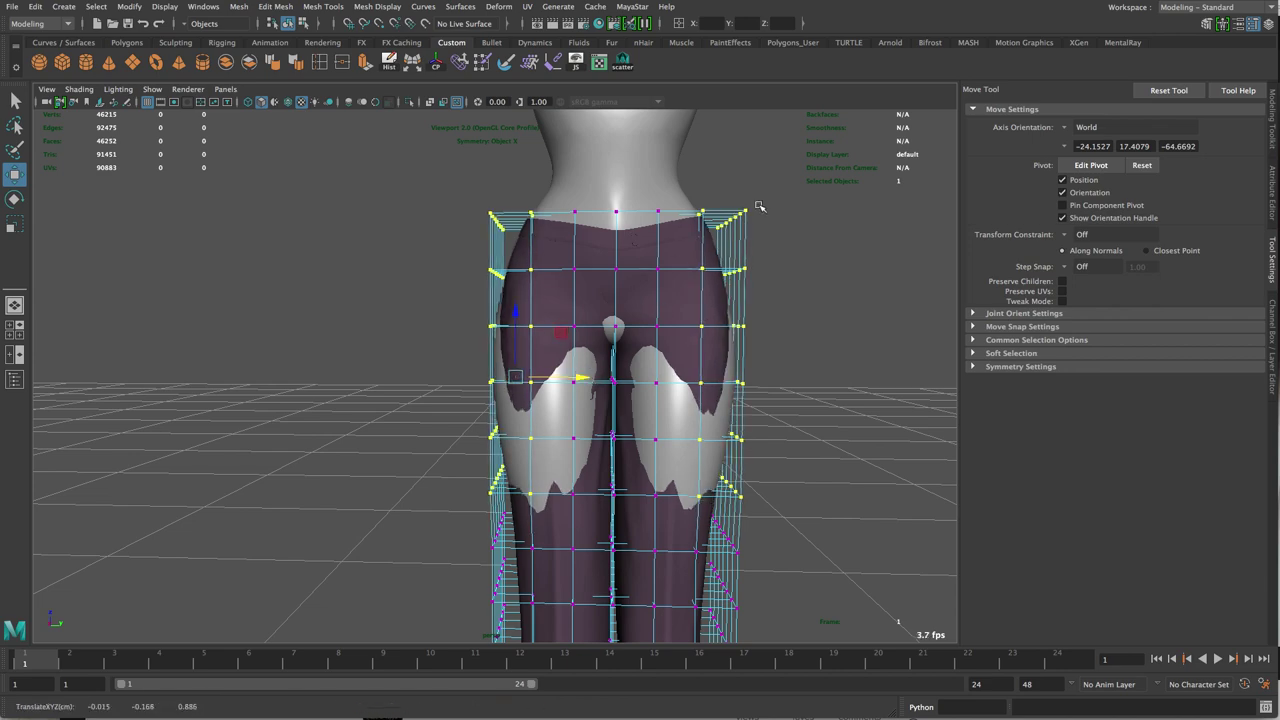
pyautogui.moveTo(760, 206)
pyautogui.keyDown('alt'); pyautogui.mouseDown()
pyautogui.moveTo(774, 263)
pyautogui.moveTo(770, 218)
pyautogui.mouseUp(); pyautogui.keyUp('alt')
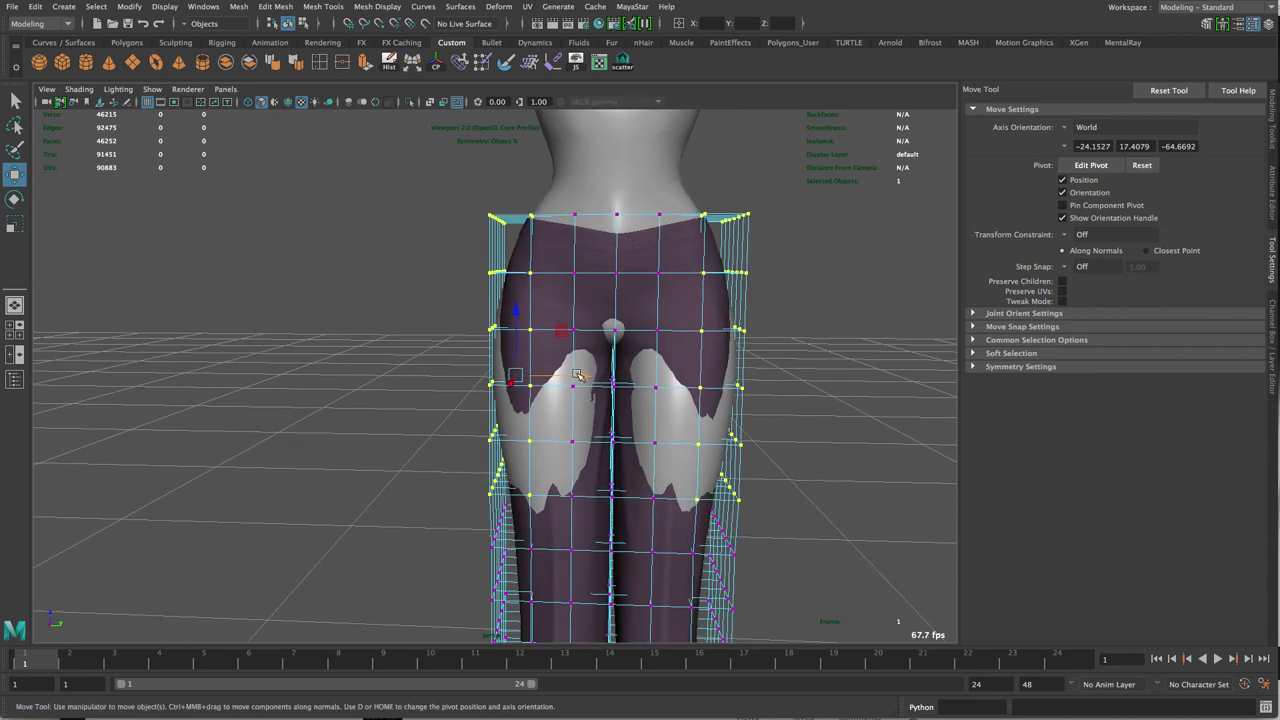
pyautogui.moveTo(578, 375); pyautogui.dragTo(579, 376)
# Step: Remove the two uppermost rows from the lattice point selection and move the remaining hip and thigh points further outward
pyautogui.keyDown('alt'); pyautogui.moveTo(712, 320); pyautogui.dragTo(677, 314); pyautogui.keyUp('alt')
pyautogui.moveTo(406, 170); pyautogui.dragTo(788, 279)
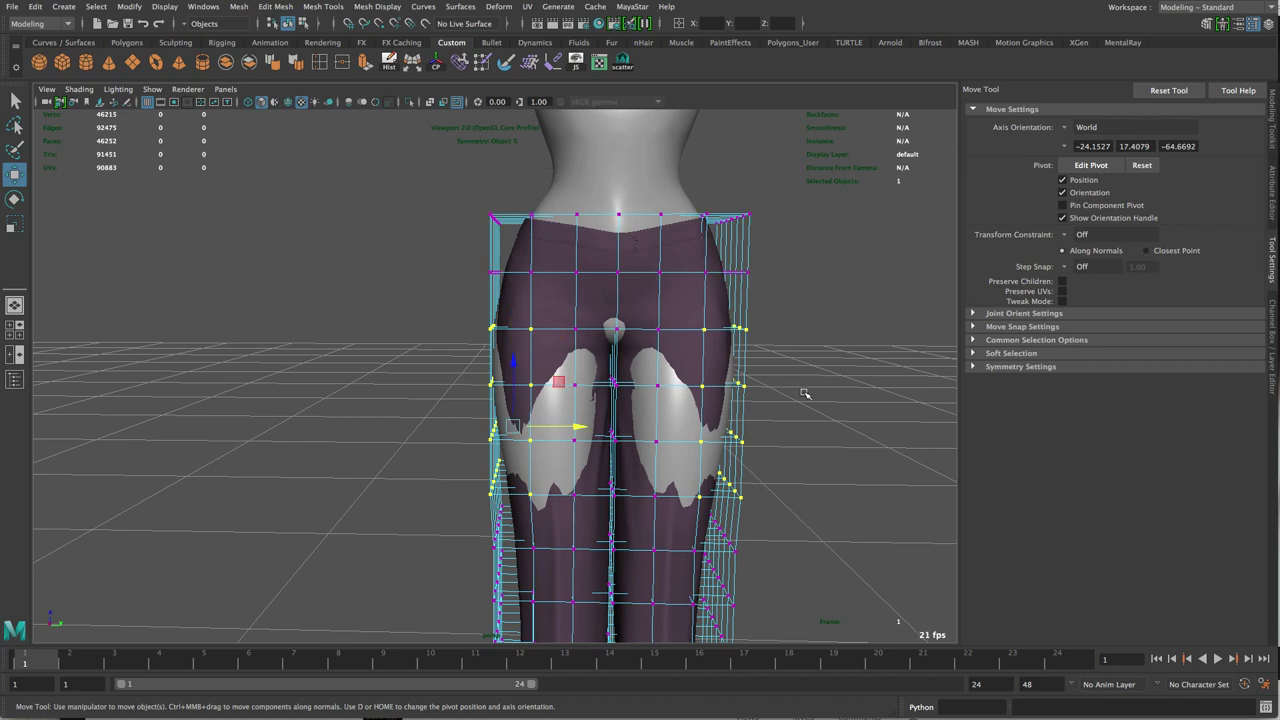
pyautogui.keyDown('alt'); pyautogui.moveTo(803, 392); pyautogui.dragTo(786, 396); pyautogui.keyUp('alt')
pyautogui.keyDown('alt'); pyautogui.moveTo(759, 349); pyautogui.dragTo(770, 286, button='middle'); pyautogui.keyUp('alt')
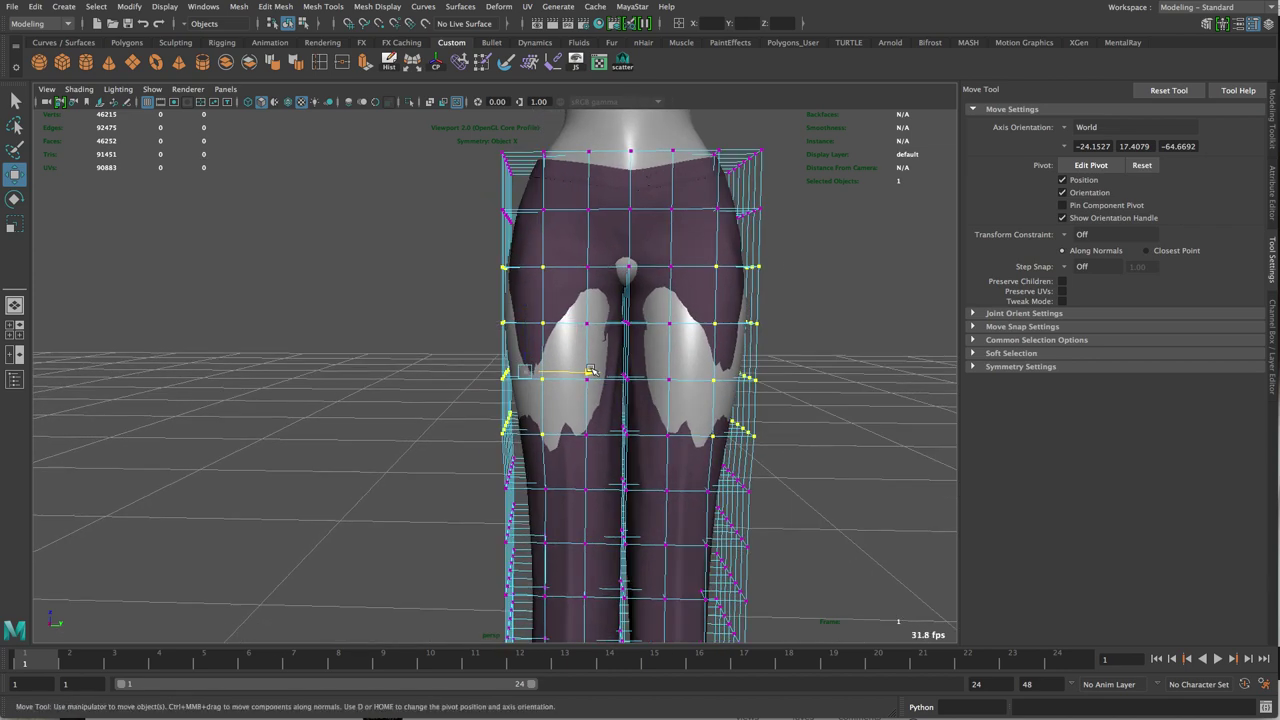
pyautogui.moveTo(591, 370); pyautogui.dragTo(589, 371)
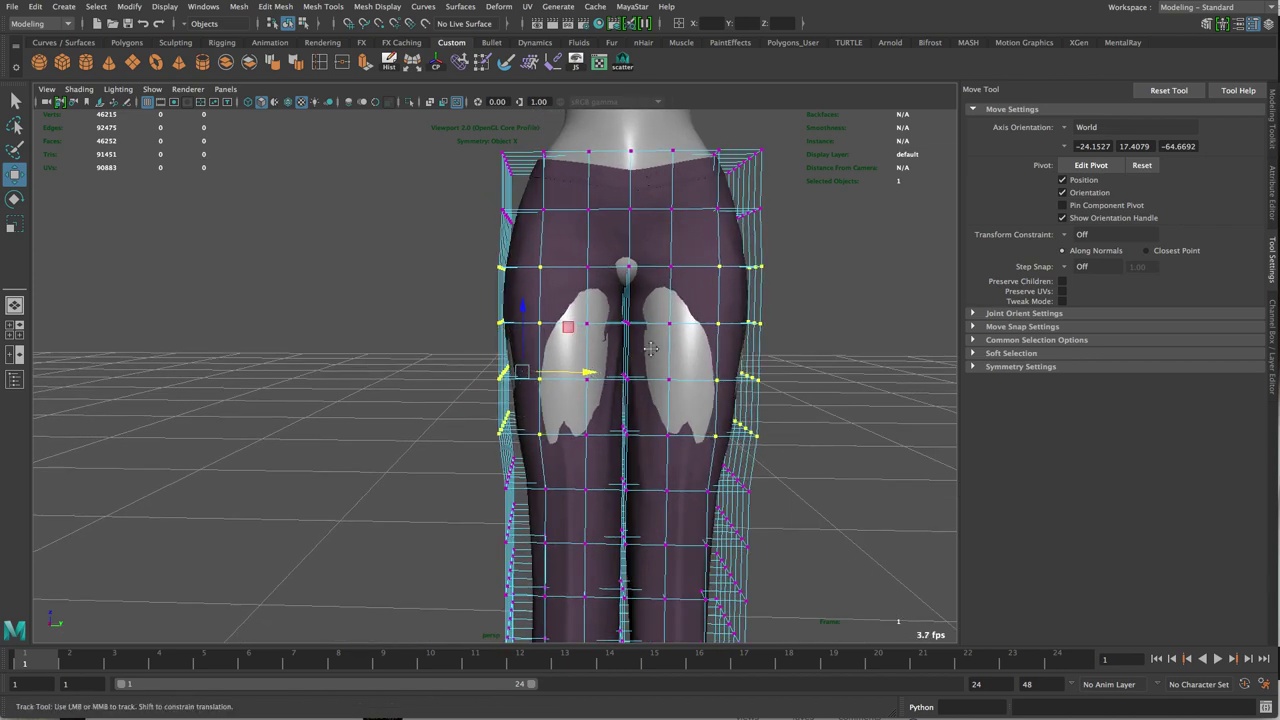
# Step: Reduce the selection to the single row of outer points at the upper thigh and move it outward
pyautogui.keyDown('alt'); pyautogui.moveTo(651, 350); pyautogui.dragTo(669, 313, button='middle'); pyautogui.keyUp('alt')
pyautogui.keyDown('ctrl'); pyautogui.moveTo(437, 186); pyautogui.dragTo(789, 300); pyautogui.keyUp('ctrl')
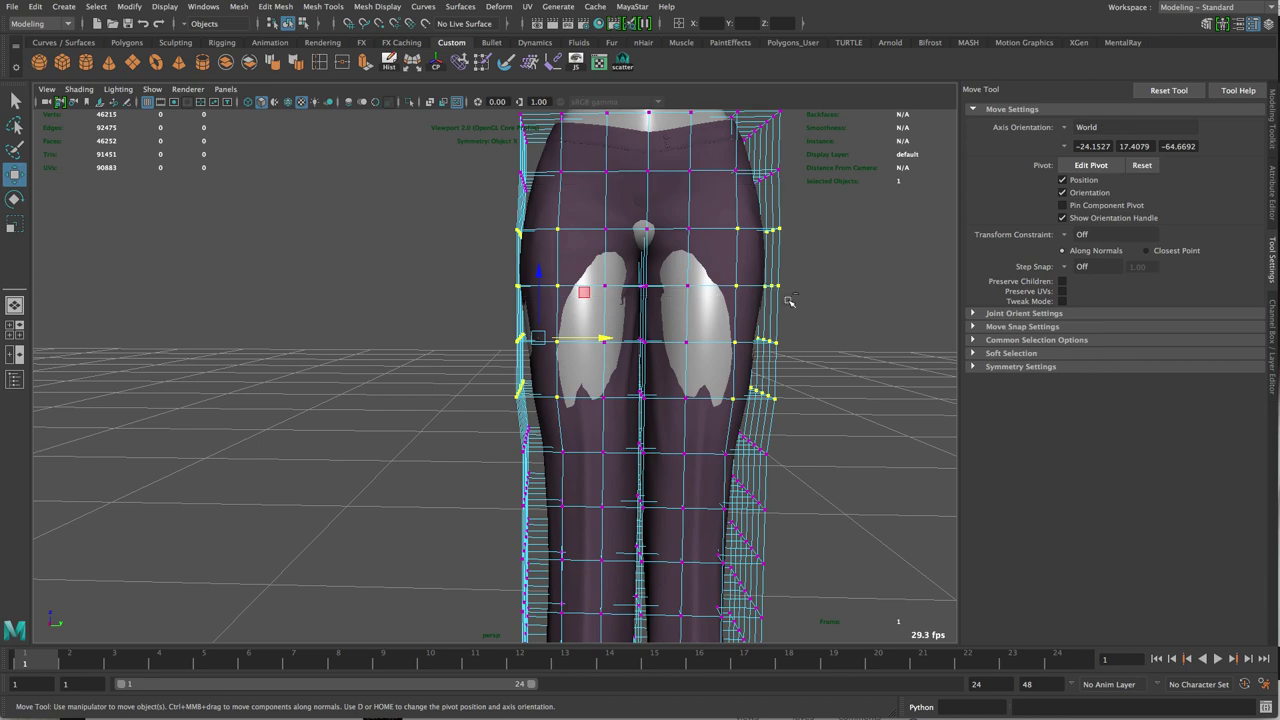
pyautogui.keyDown('ctrl'); pyautogui.moveTo(470, 432); pyautogui.dragTo(801, 371); pyautogui.keyUp('ctrl')
pyautogui.moveTo(599, 335); pyautogui.dragTo(877, 338)
# Step: Select the front lattice points from the hip down the thigh in side view and move them forward
pyautogui.keyDown('alt'); pyautogui.moveTo(673, 320); pyautogui.dragTo(682, 387, button='middle'); pyautogui.keyUp('alt')
pyautogui.keyDown('alt'); pyautogui.moveTo(682, 386); pyautogui.dragTo(605, 372); pyautogui.keyUp('alt')
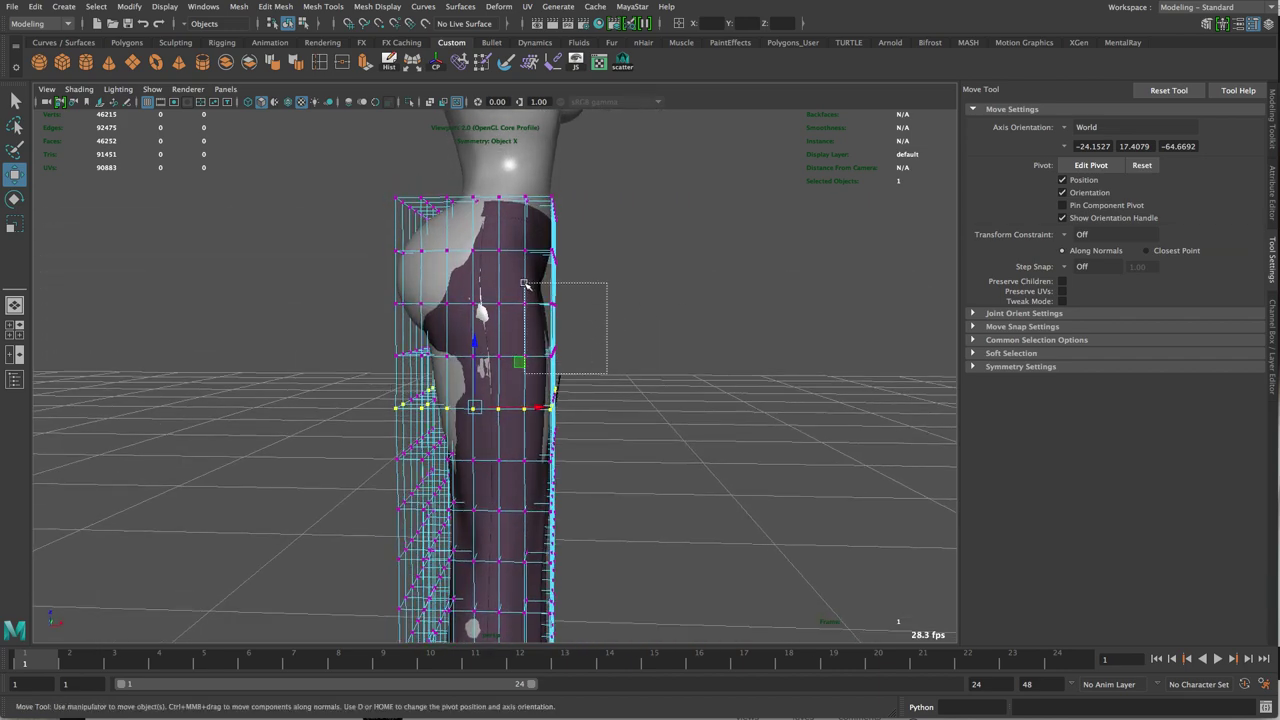
pyautogui.moveTo(524, 283); pyautogui.dragTo(519, 283)
pyautogui.keyDown('alt'); pyautogui.moveTo(648, 328); pyautogui.dragTo(654, 354); pyautogui.keyUp('alt')
pyautogui.keyDown('alt'); pyautogui.moveTo(644, 400); pyautogui.dragTo(670, 322, button='middle'); pyautogui.keyUp('alt')
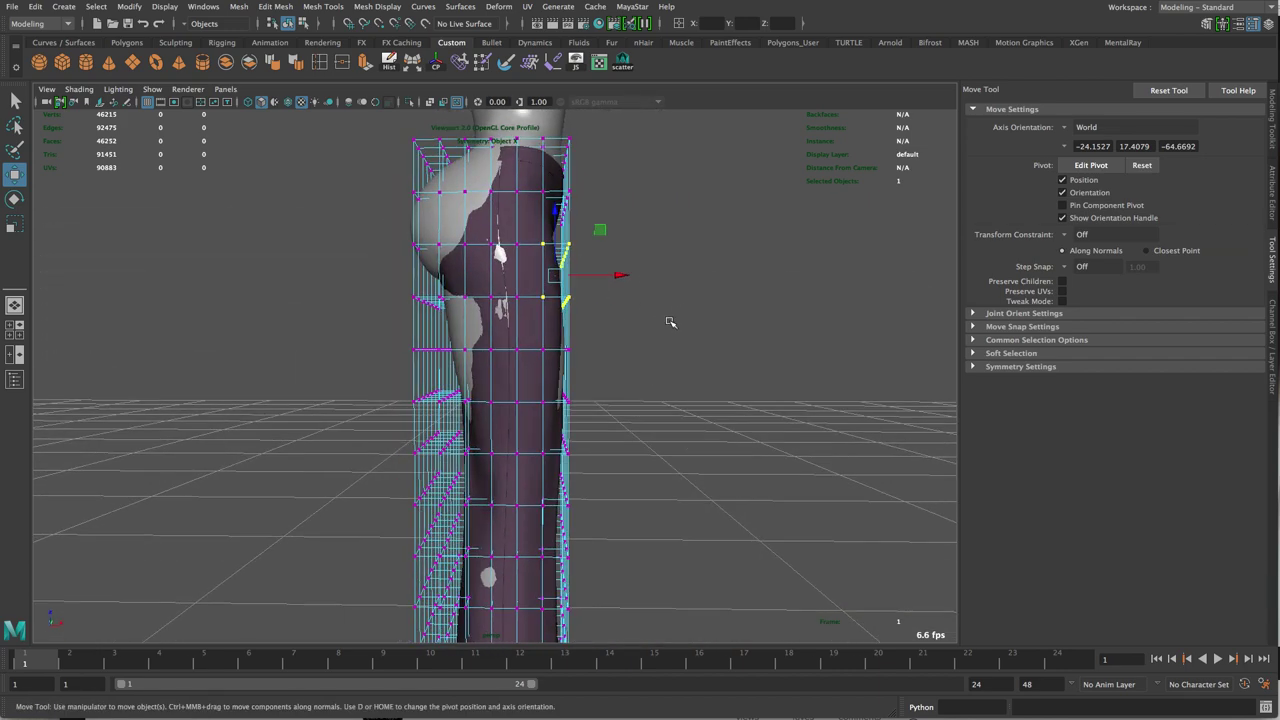
pyautogui.keyDown('shift'); pyautogui.moveTo(535, 332); pyautogui.dragTo(604, 466); pyautogui.keyUp('shift')
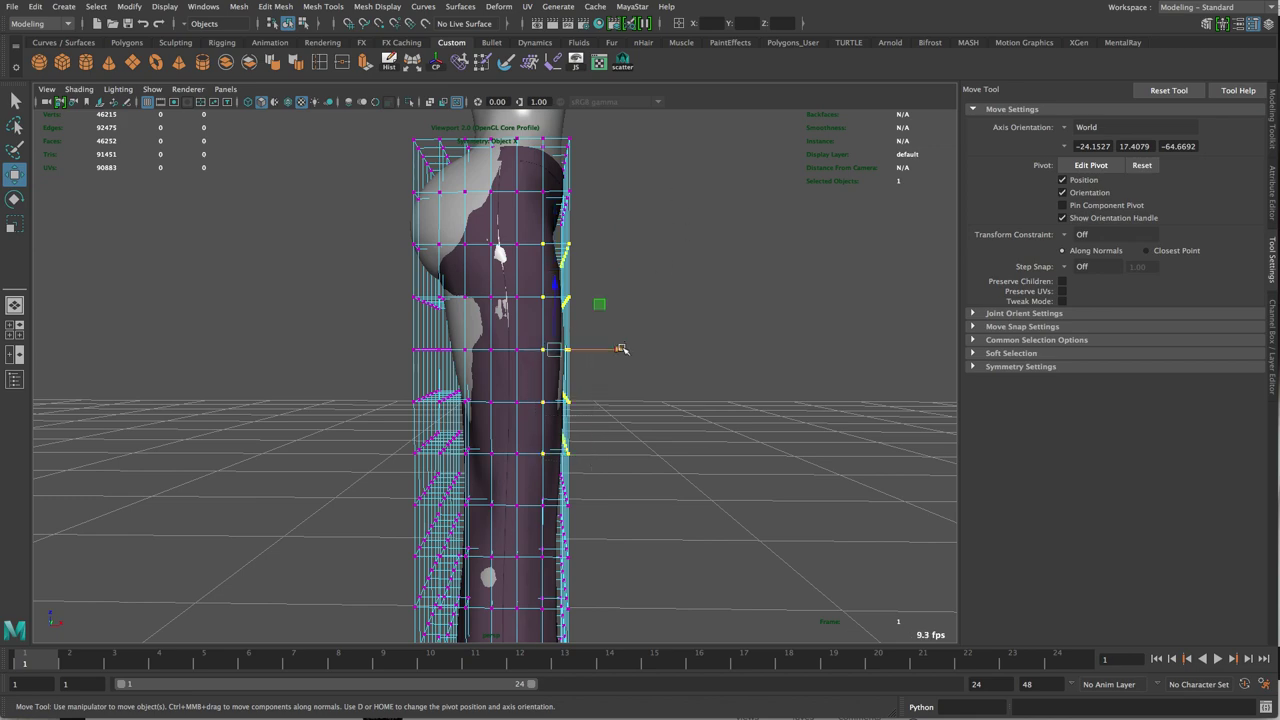
pyautogui.moveTo(621, 348); pyautogui.dragTo(625, 349)
# Step: Move the front lattice points from the knee down to the hem forward to smooth the front of the leg
pyautogui.keyDown('alt'); pyautogui.moveTo(688, 430); pyautogui.dragTo(666, 357); pyautogui.keyUp('alt')
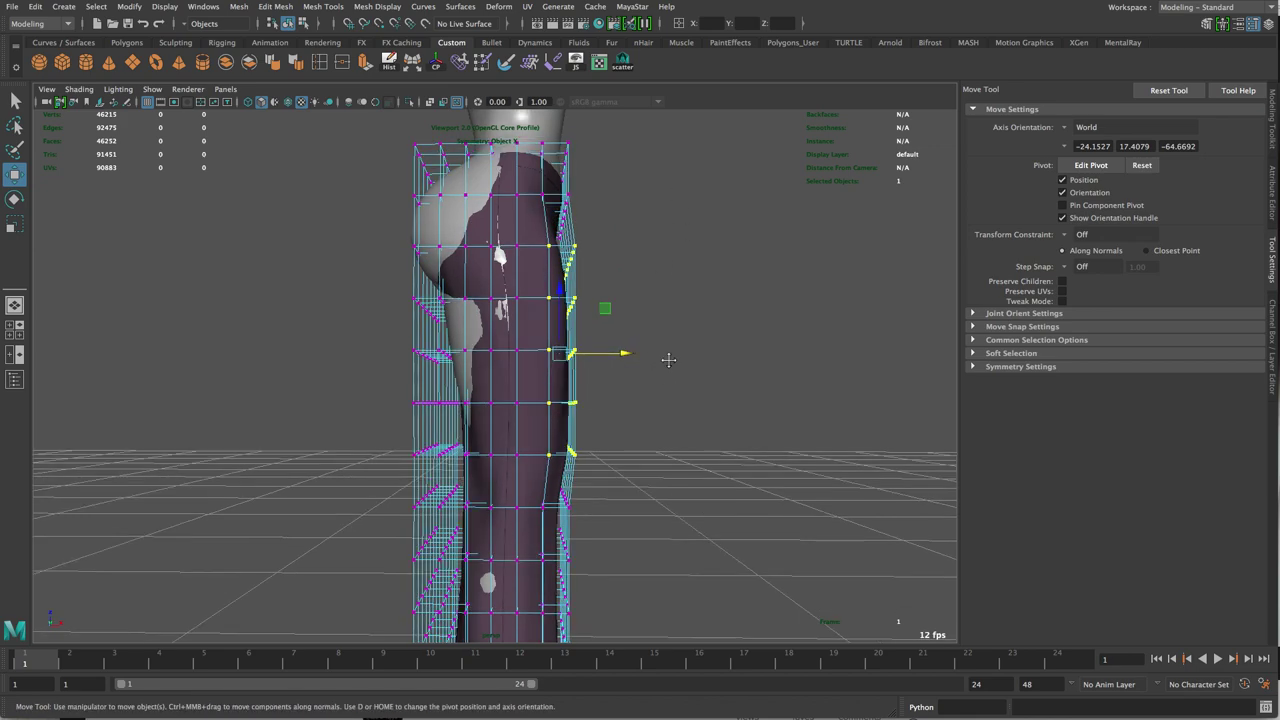
pyautogui.keyDown('alt'); pyautogui.moveTo(665, 412); pyautogui.dragTo(660, 231, button='middle'); pyautogui.keyUp('alt')
pyautogui.keyDown('alt'); pyautogui.moveTo(656, 290); pyautogui.dragTo(646, 455); pyautogui.keyUp('alt')
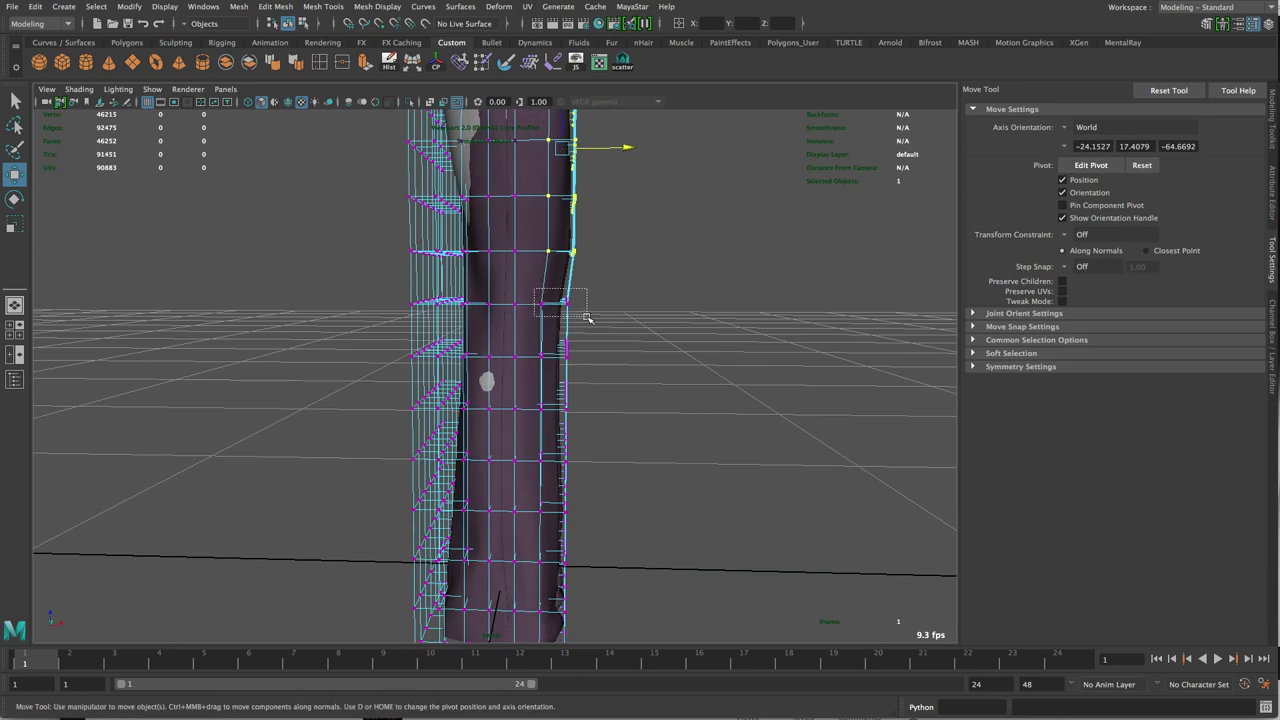
pyautogui.moveTo(593, 358); pyautogui.dragTo(560, 252)
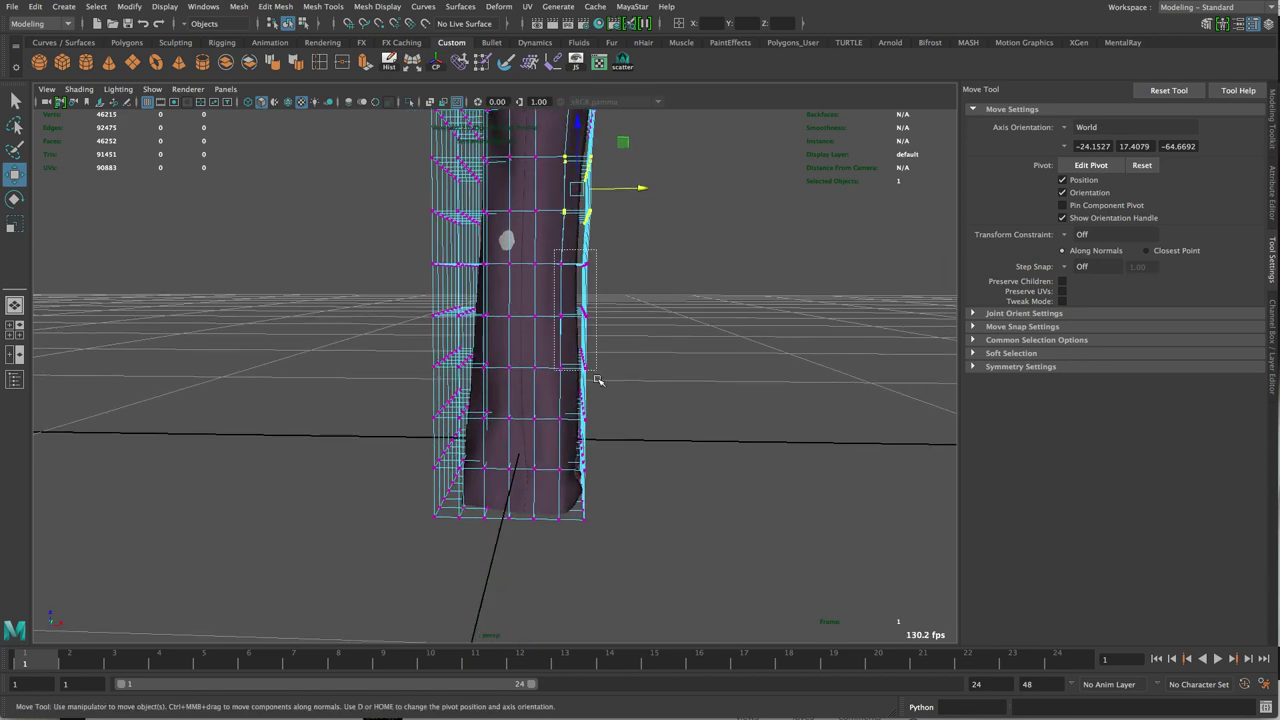
pyautogui.moveTo(598, 380)
pyautogui.mouseDown()
pyautogui.moveTo(598, 532)
pyautogui.moveTo(617, 384)
pyautogui.mouseUp()
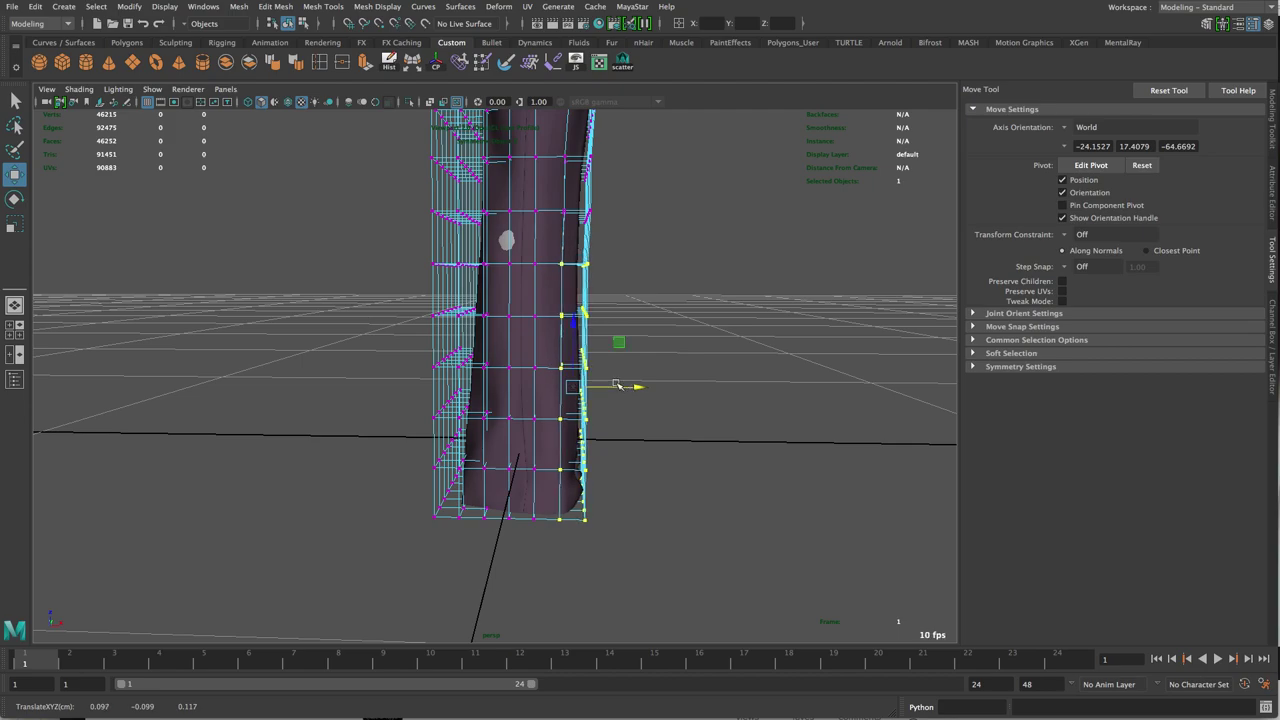
# Step: Select the two rows of rear lattice points at the buttocks and pull them backward over the body
pyautogui.keyDown('alt'); pyautogui.moveTo(698, 326); pyautogui.dragTo(588, 326); pyautogui.keyUp('alt')
pyautogui.keyDown('alt'); pyautogui.moveTo(590, 318); pyautogui.dragTo(529, 518, button='middle'); pyautogui.keyUp('alt')
pyautogui.keyDown('alt'); pyautogui.moveTo(613, 370); pyautogui.dragTo(533, 332); pyautogui.keyUp('alt')
pyautogui.keyDown('alt'); pyautogui.moveTo(605, 312); pyautogui.dragTo(510, 374); pyautogui.keyUp('alt')
pyautogui.keyDown('alt'); pyautogui.moveTo(682, 308); pyautogui.dragTo(607, 319); pyautogui.keyUp('alt')
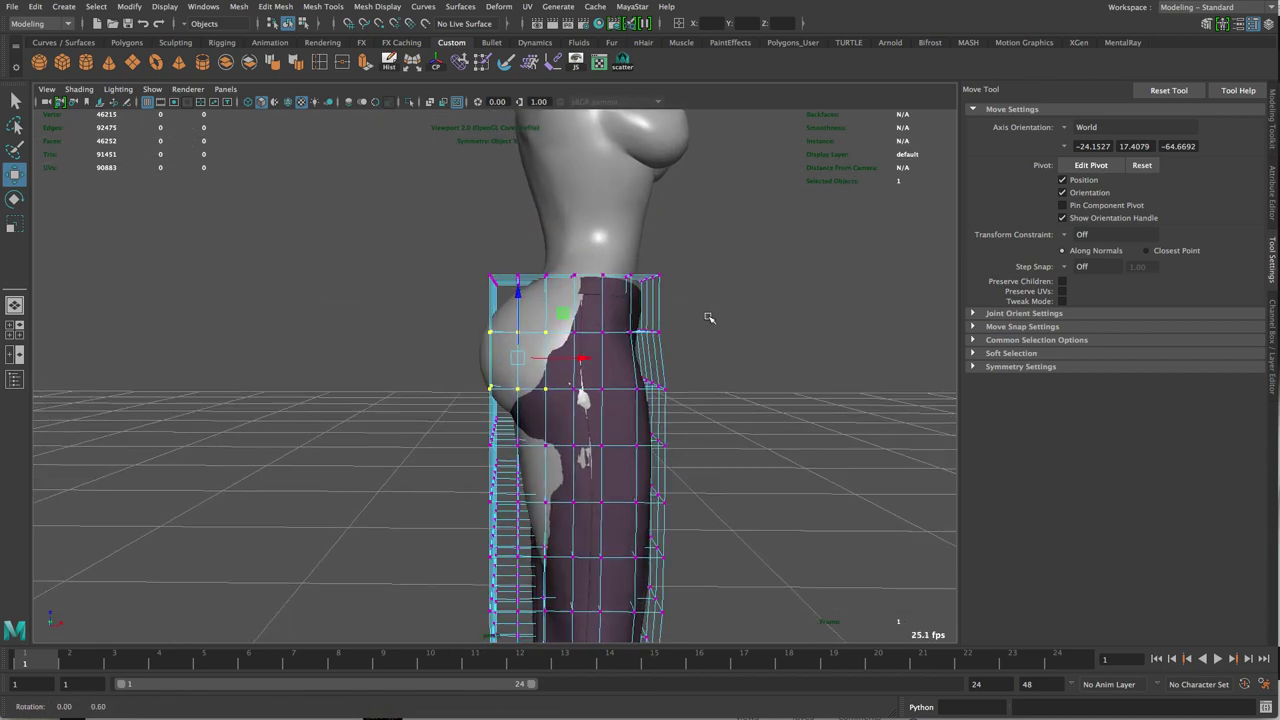
pyautogui.moveTo(583, 358); pyautogui.dragTo(572, 358)
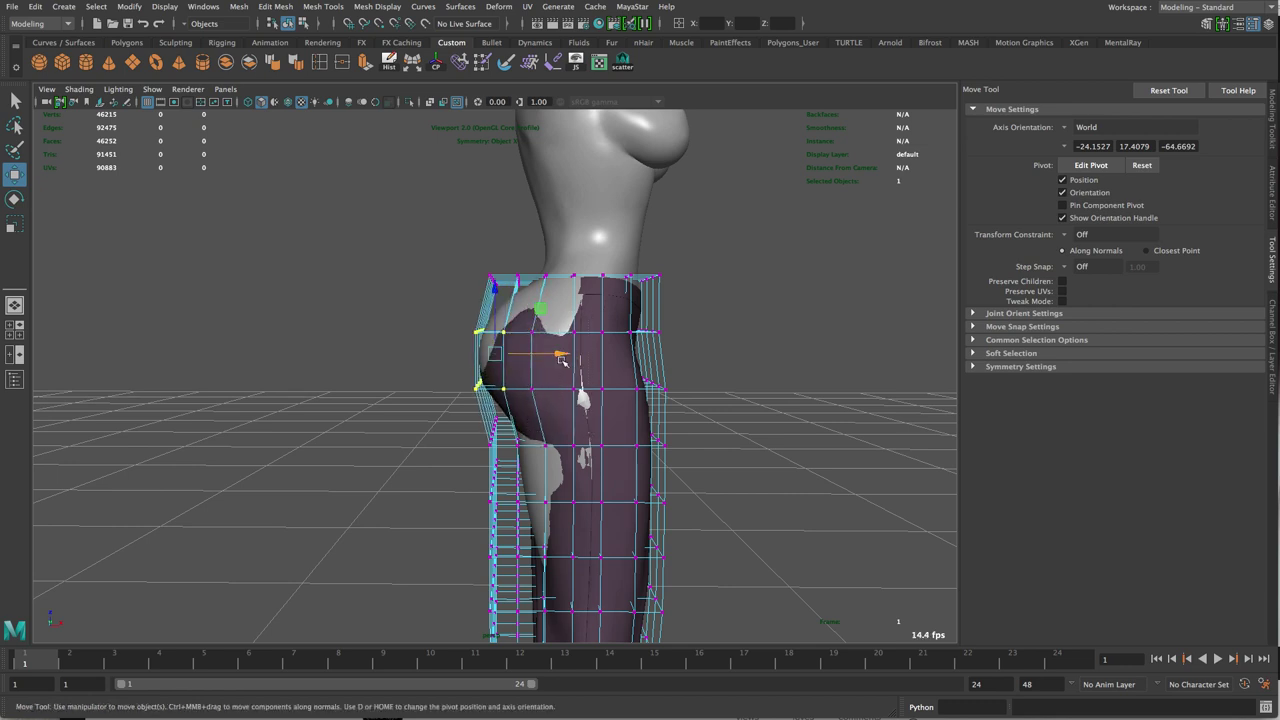
pyautogui.moveTo(571, 358); pyautogui.dragTo(553, 355)
# Step: Raise the rear lattice points at the waistband, move them backward, and adjust the rear rows around the buttocks
pyautogui.keyDown('alt'); pyautogui.moveTo(642, 303); pyautogui.dragTo(651, 355, button='middle'); pyautogui.keyUp('alt')
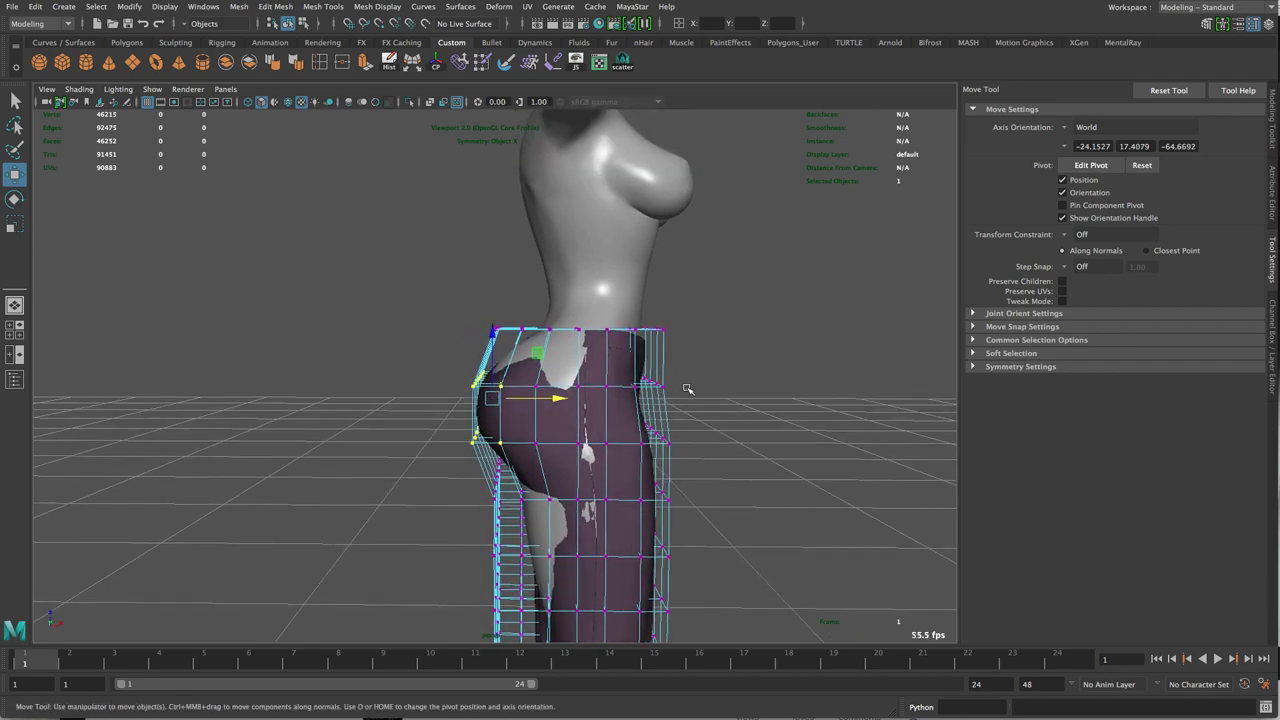
pyautogui.keyDown('alt'); pyautogui.moveTo(686, 386); pyautogui.dragTo(648, 370); pyautogui.keyUp('alt')
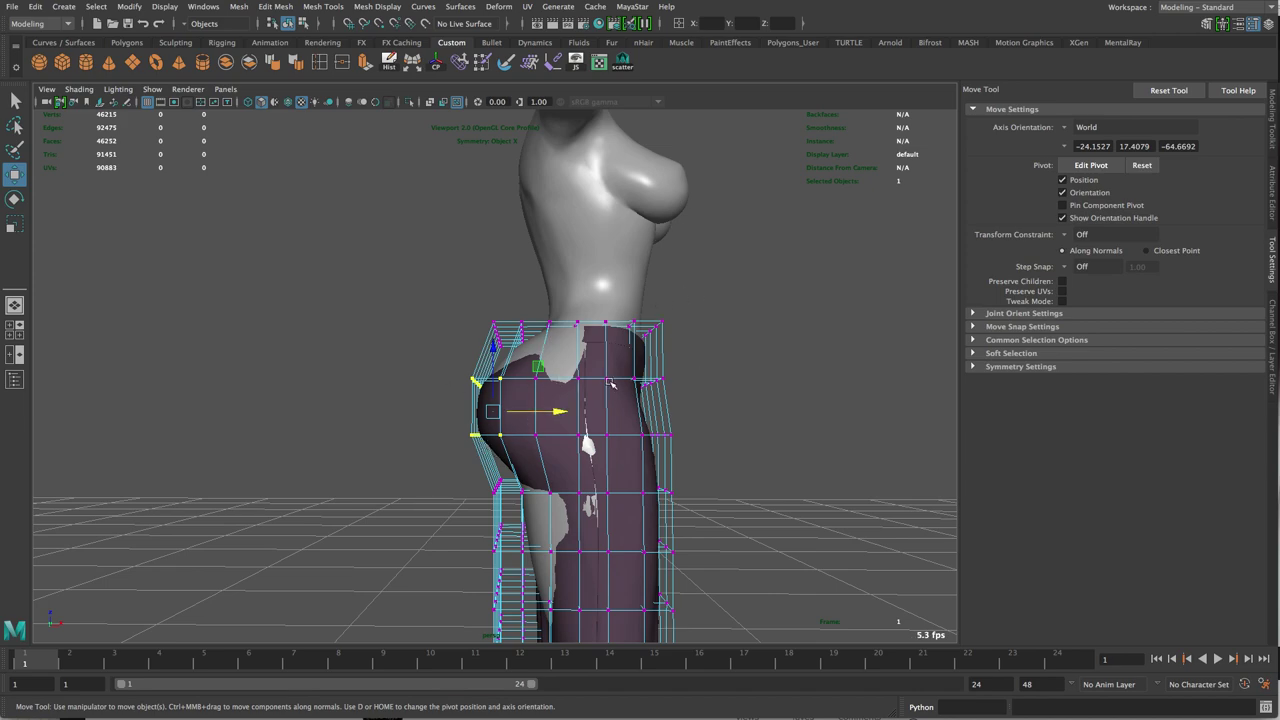
pyautogui.keyDown('alt'); pyautogui.moveTo(612, 383); pyautogui.dragTo(550, 318); pyautogui.keyUp('alt')
pyautogui.click(507, 292)
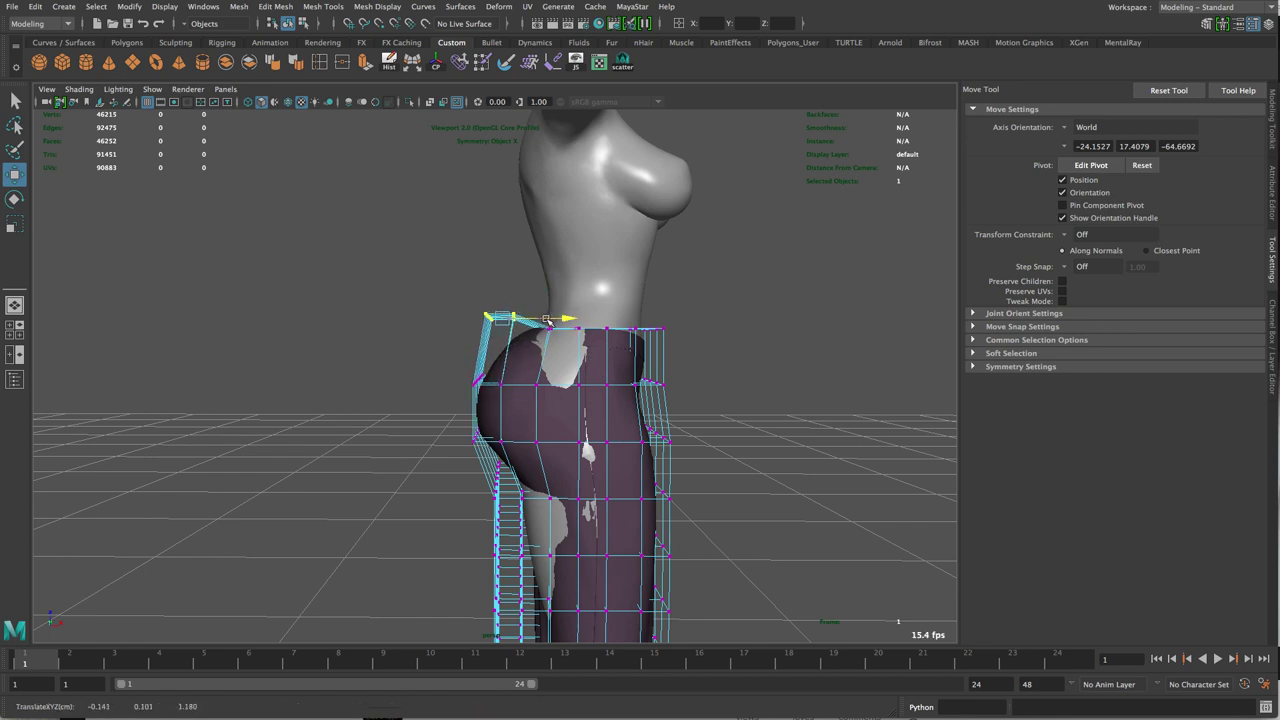
pyautogui.keyDown('alt'); pyautogui.moveTo(464, 369); pyautogui.dragTo(537, 371); pyautogui.keyUp('alt')
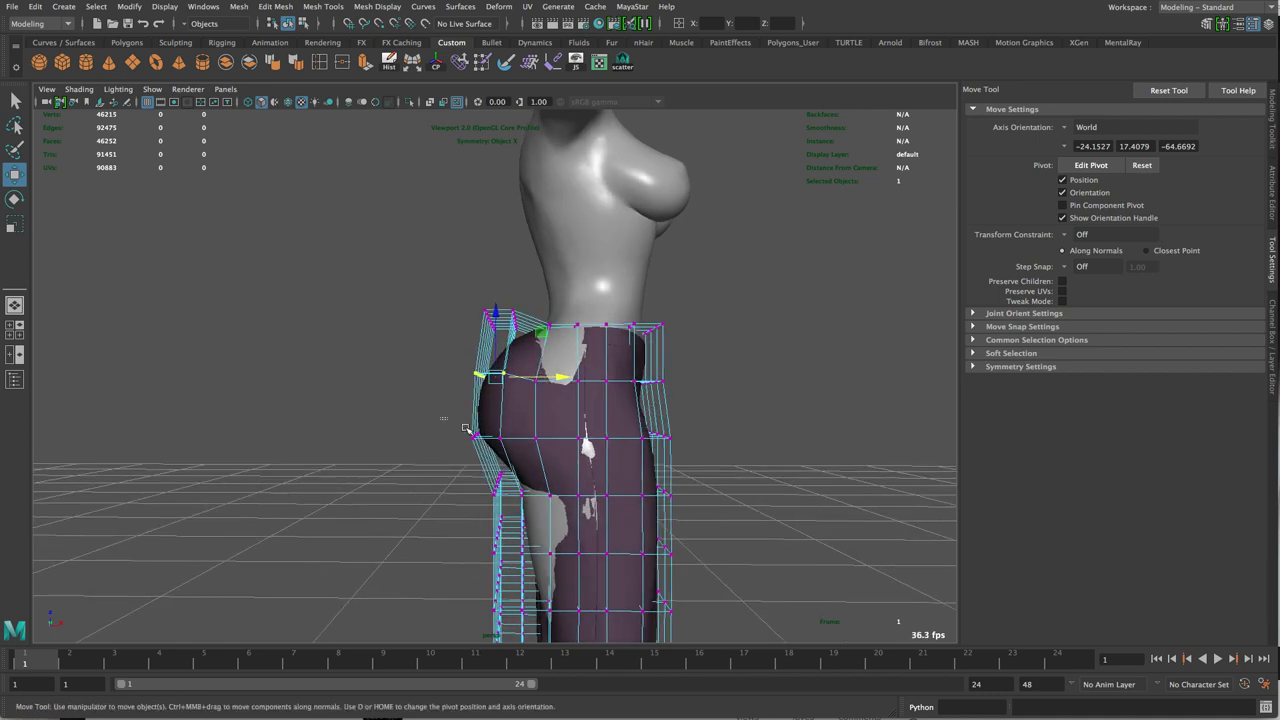
pyautogui.moveTo(459, 426); pyautogui.dragTo(518, 469)
# Step: Select the rear lattice points under the buttocks and on the upper thighs and pull them backward over the body
pyautogui.keyDown('alt'); pyautogui.moveTo(522, 463); pyautogui.dragTo(490, 378); pyautogui.keyUp('alt')
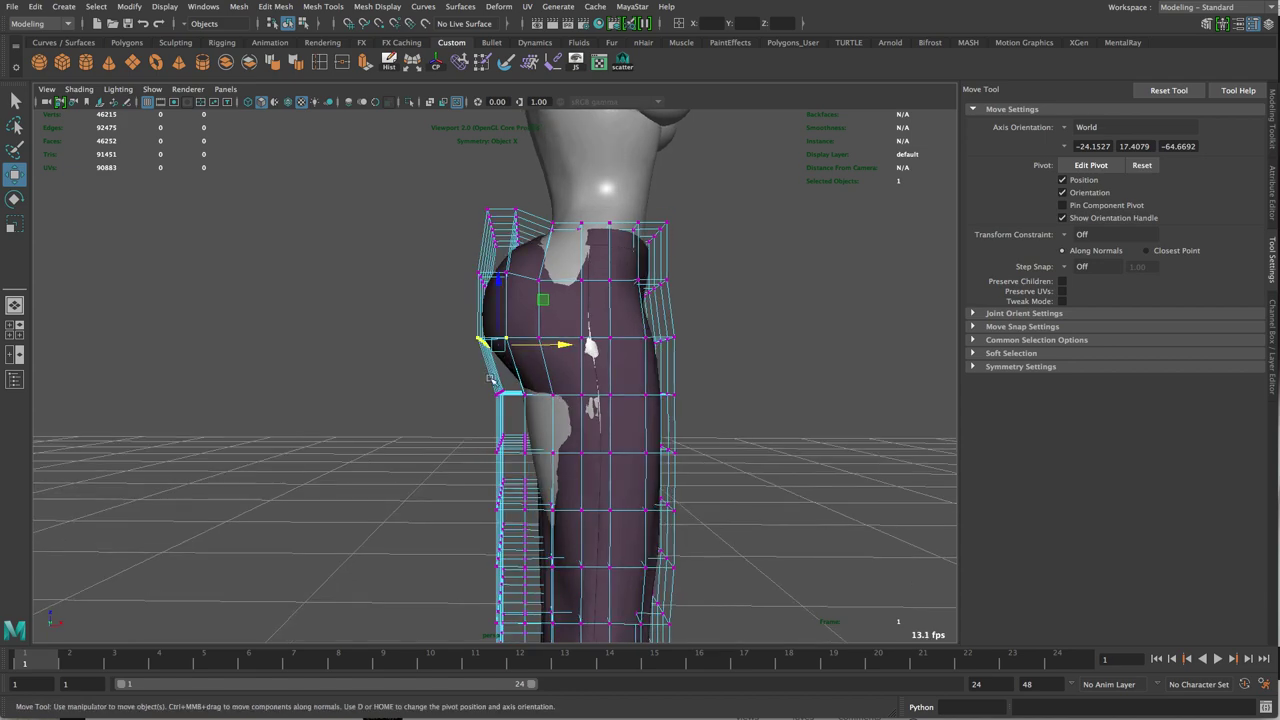
pyautogui.moveTo(581, 393); pyautogui.dragTo(500, 308)
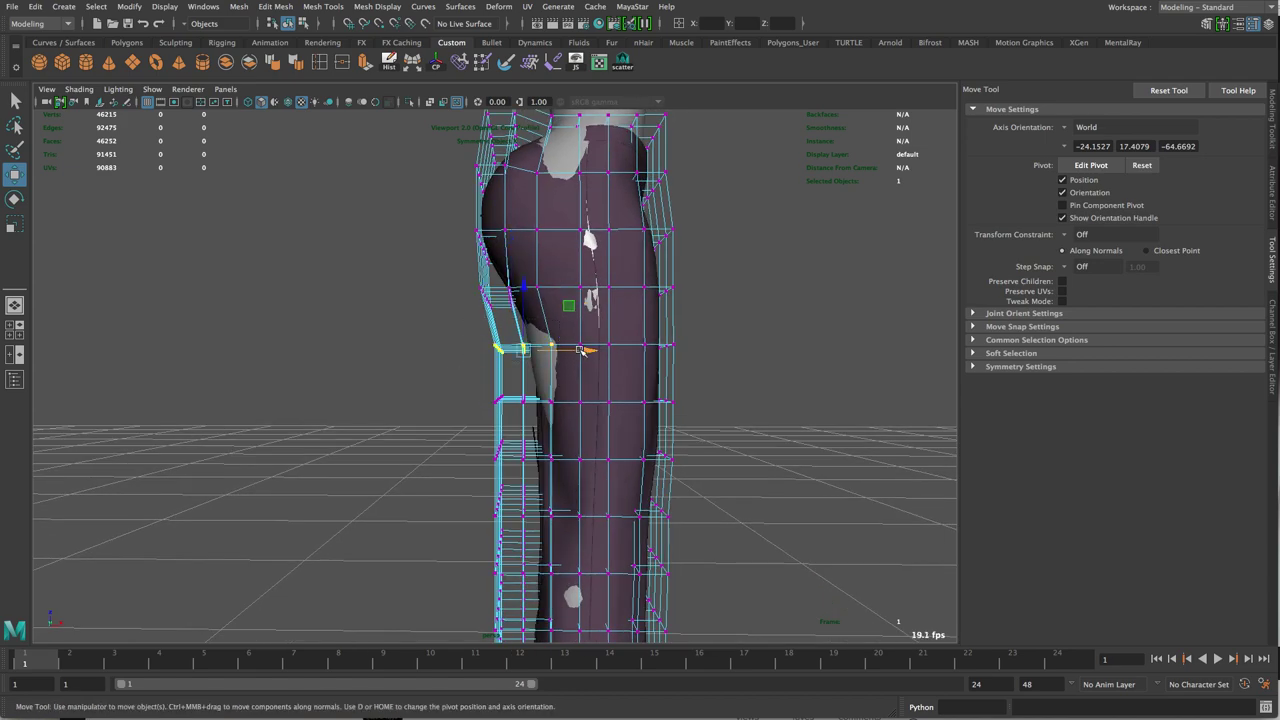
pyautogui.moveTo(580, 350); pyautogui.dragTo(455, 357)
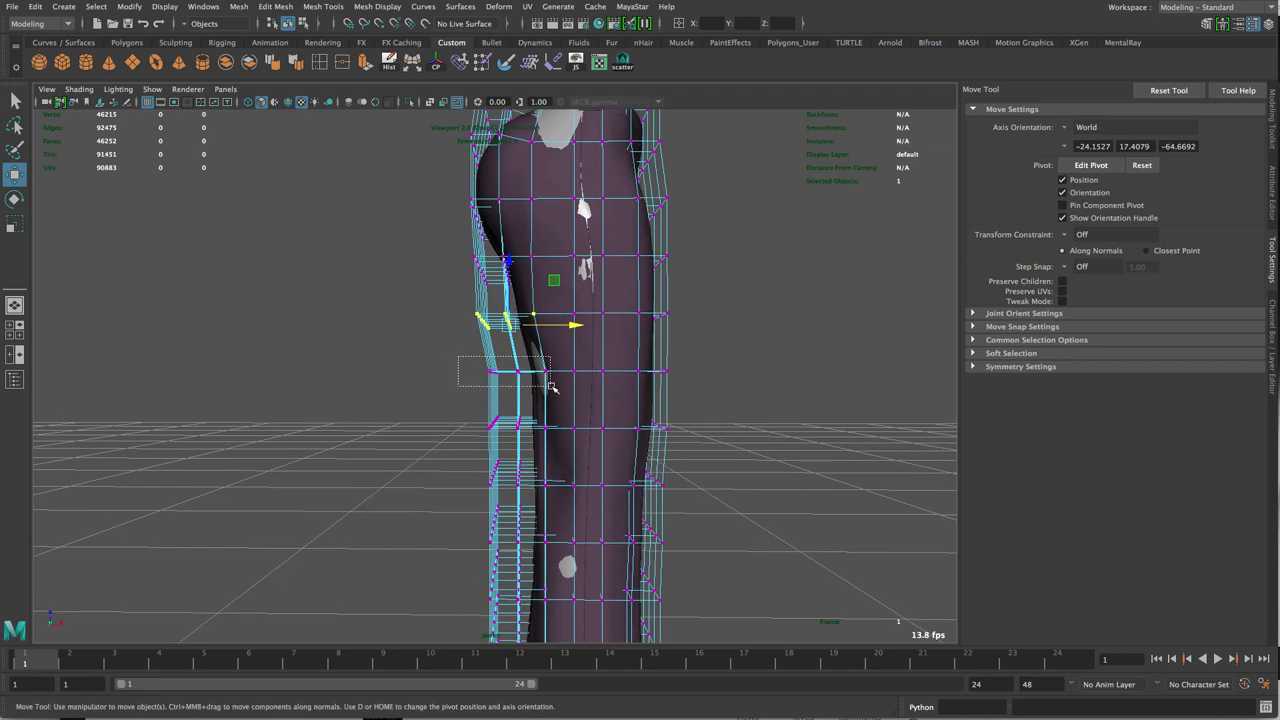
pyautogui.keyDown('alt'); pyautogui.moveTo(568, 374); pyautogui.dragTo(500, 381); pyautogui.keyUp('alt')
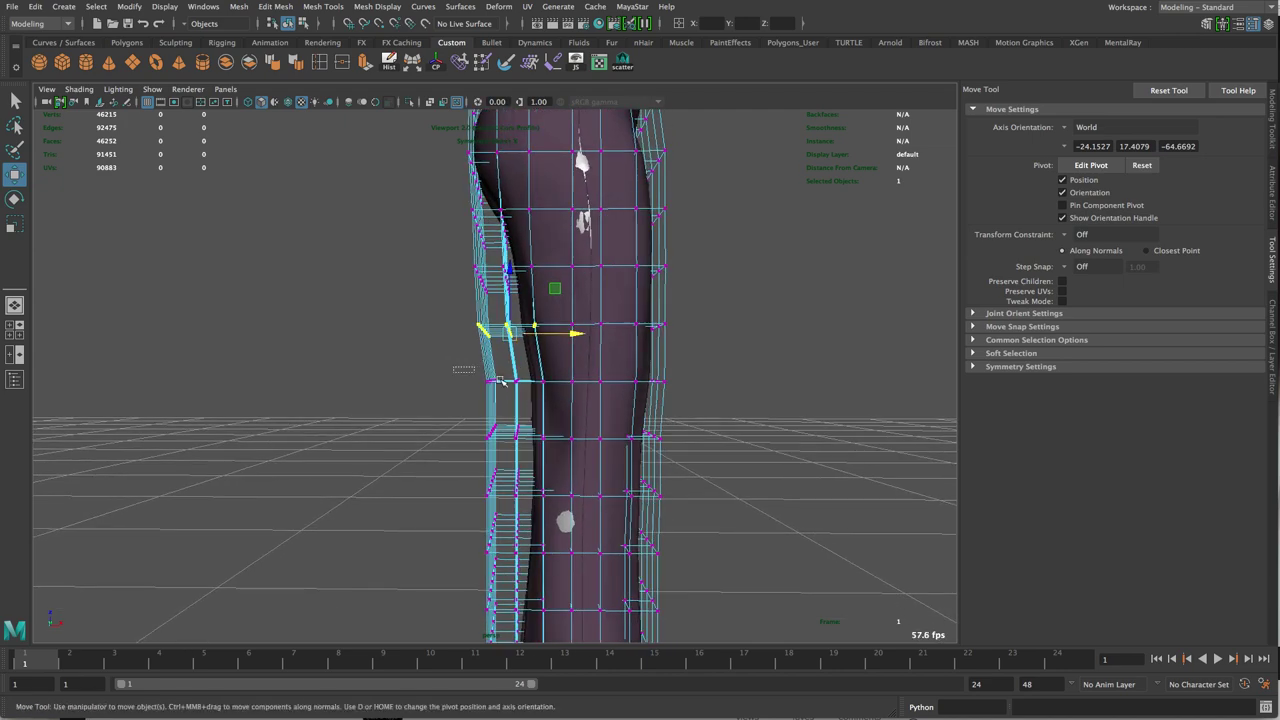
# Step: Select the rear lattice rows around the knees and pull them backward to smooth the back of the legs
pyautogui.keyDown('alt'); pyautogui.moveTo(563, 407); pyautogui.dragTo(450, 405); pyautogui.keyUp('alt')
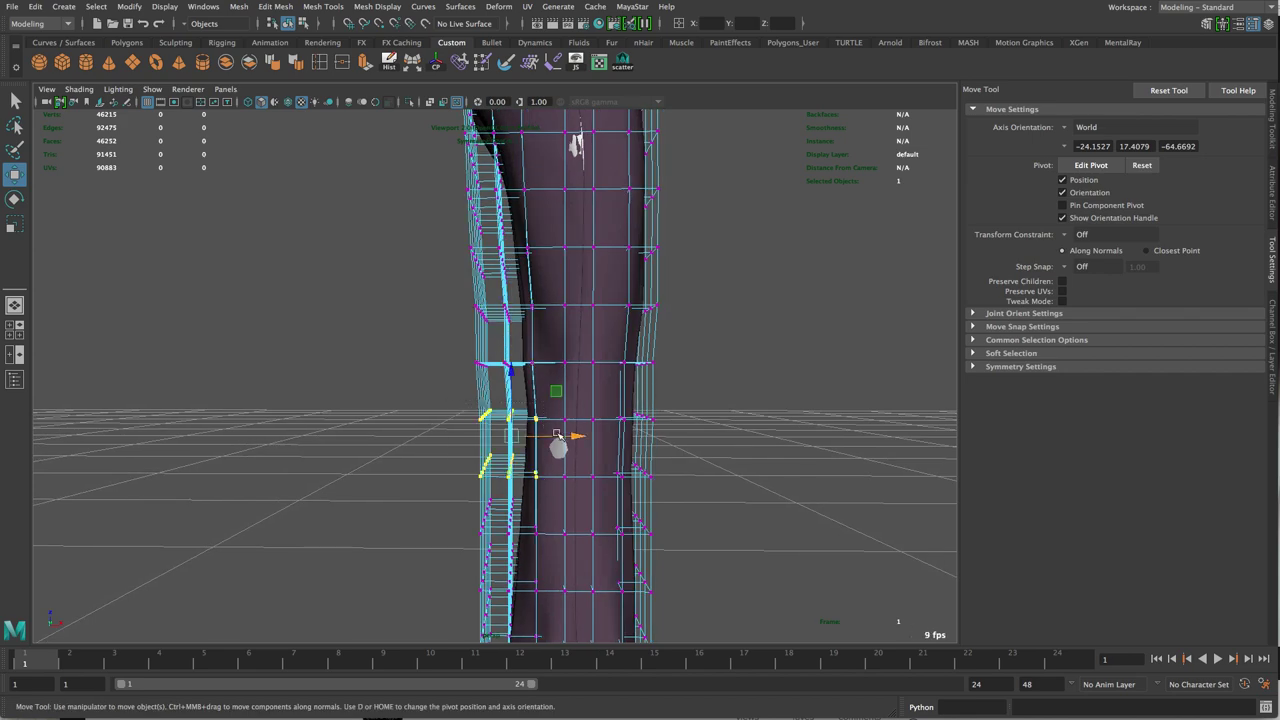
pyautogui.keyDown('alt'); pyautogui.moveTo(557, 433); pyautogui.dragTo(499, 437); pyautogui.keyUp('alt')
pyautogui.moveTo(611, 378); pyautogui.dragTo(514, 365)
pyautogui.keyDown('alt'); pyautogui.moveTo(596, 290); pyautogui.dragTo(623, 411, button='middle'); pyautogui.keyUp('alt')
# Step: Select the side lattice points along the outer hips and thighs and move them outward symmetrically to cover the body
pyautogui.keyDown('alt'); pyautogui.moveTo(641, 405); pyautogui.dragTo(543, 401); pyautogui.keyUp('alt')
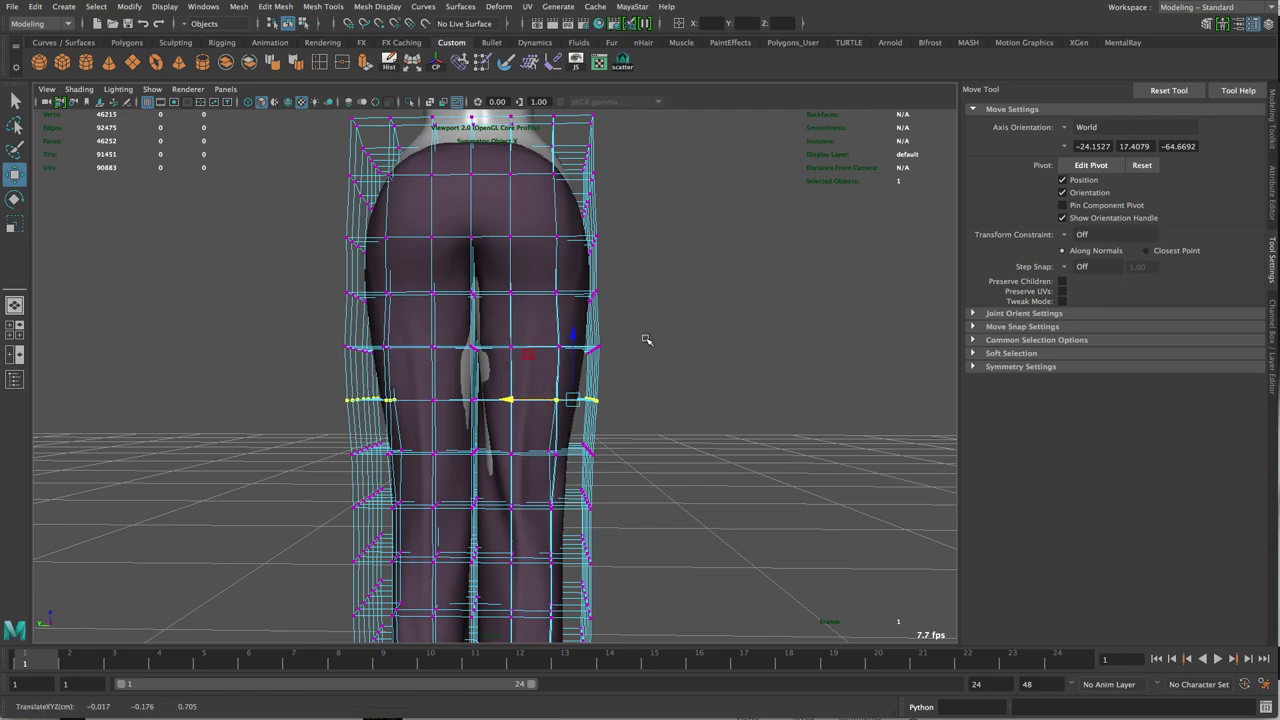
pyautogui.keyDown('alt'); pyautogui.moveTo(646, 340); pyautogui.dragTo(538, 248); pyautogui.keyUp('alt')
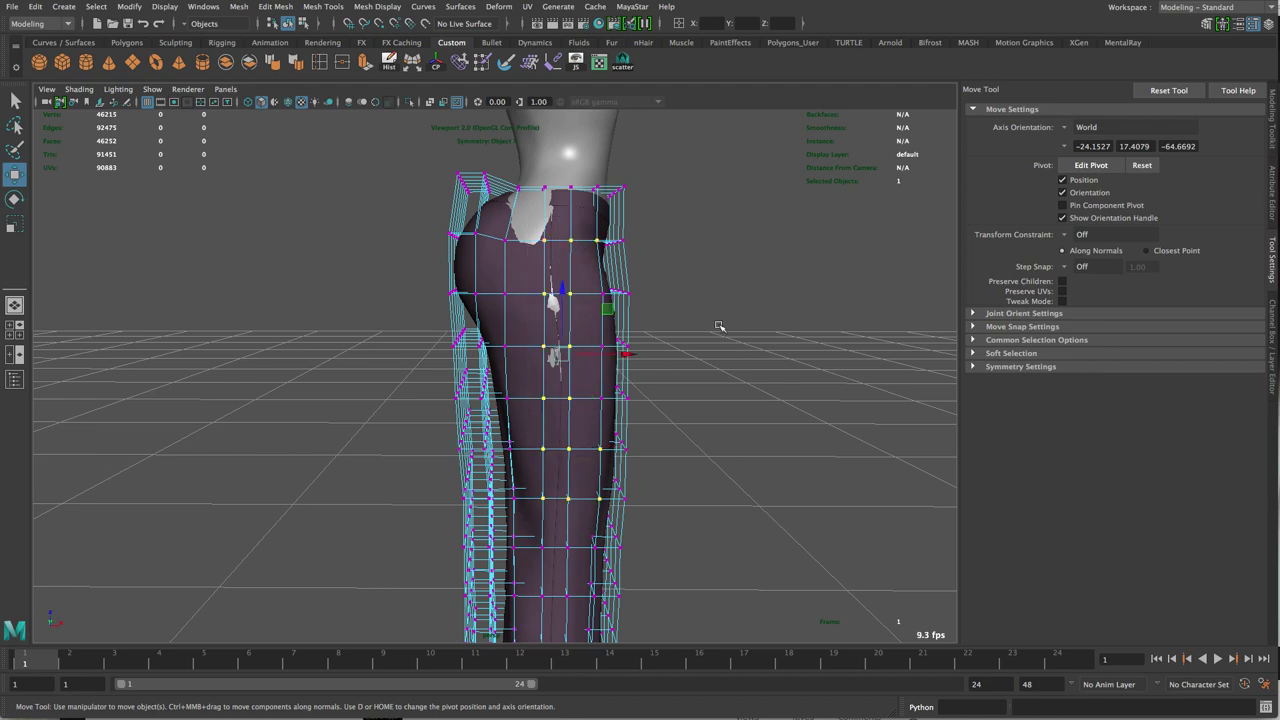
pyautogui.keyDown('alt'); pyautogui.moveTo(655, 509); pyautogui.dragTo(664, 507); pyautogui.keyUp('alt')
pyautogui.keyDown('ctrl'); pyautogui.moveTo(607, 338); pyautogui.dragTo(595, 325); pyautogui.keyUp('ctrl')
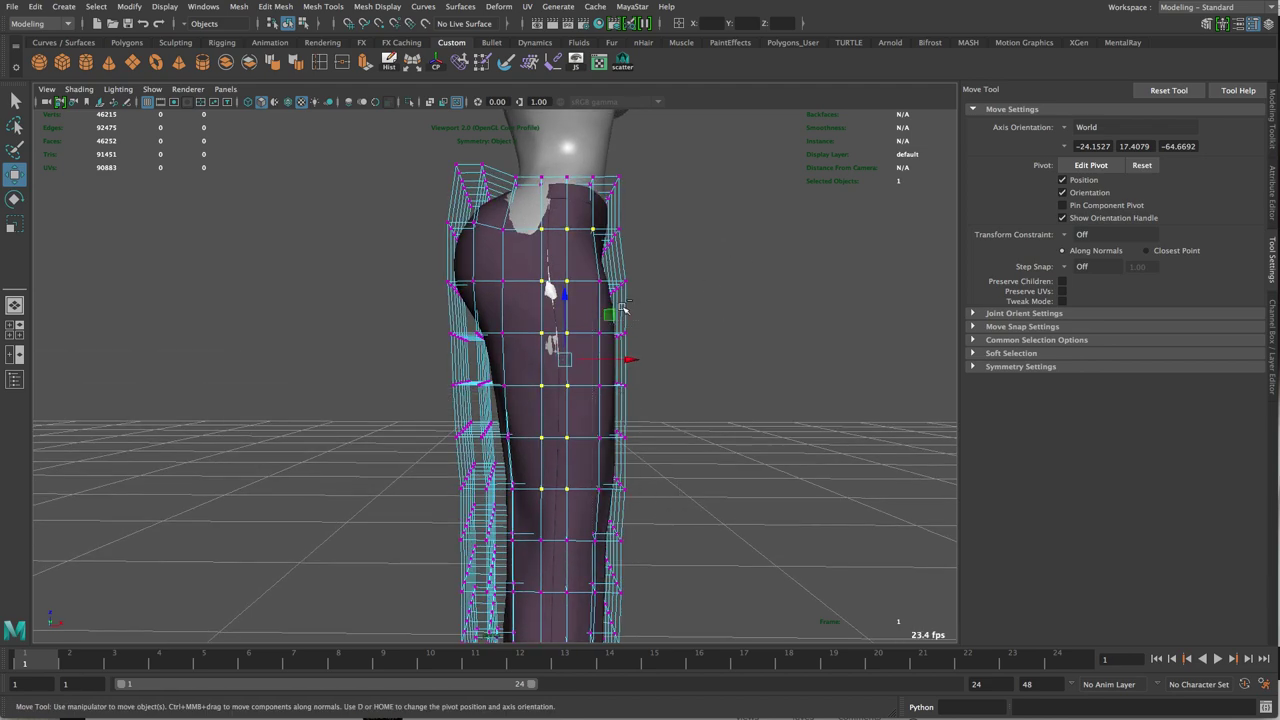
pyautogui.keyDown('alt'); pyautogui.moveTo(717, 369); pyautogui.dragTo(609, 391); pyautogui.keyUp('alt')
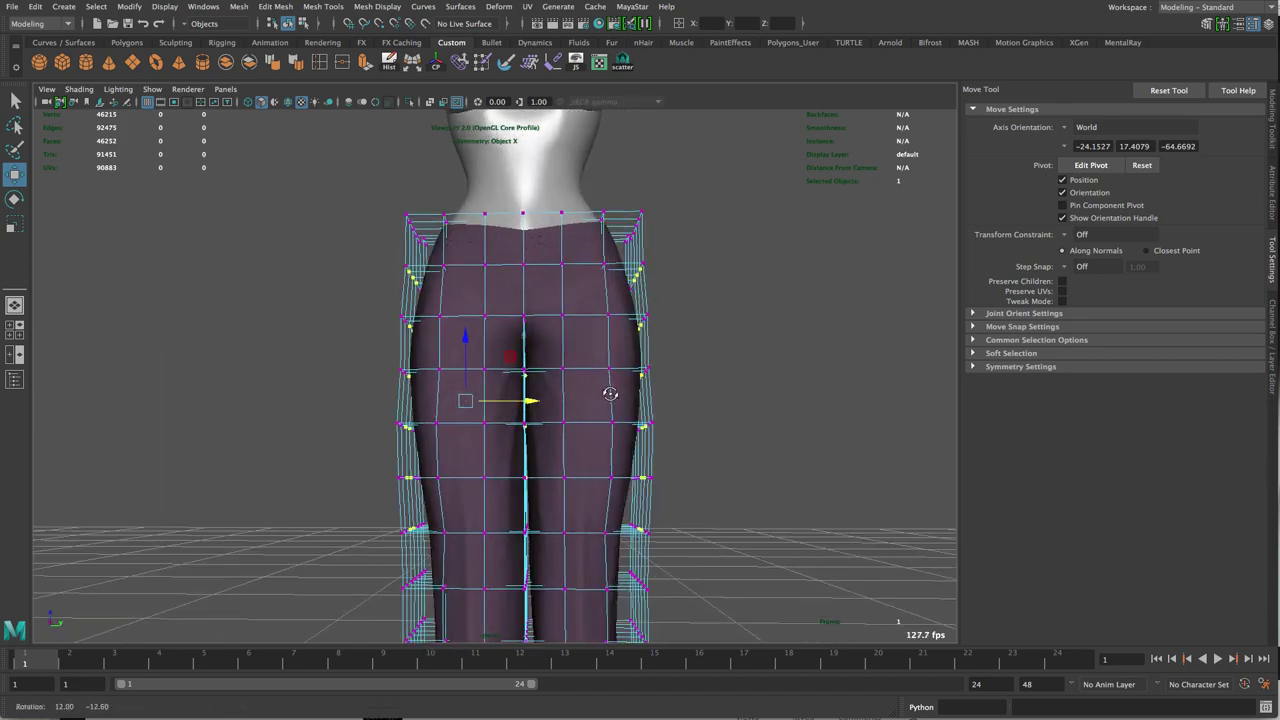
pyautogui.moveTo(500, 370); pyautogui.dragTo(545, 550)
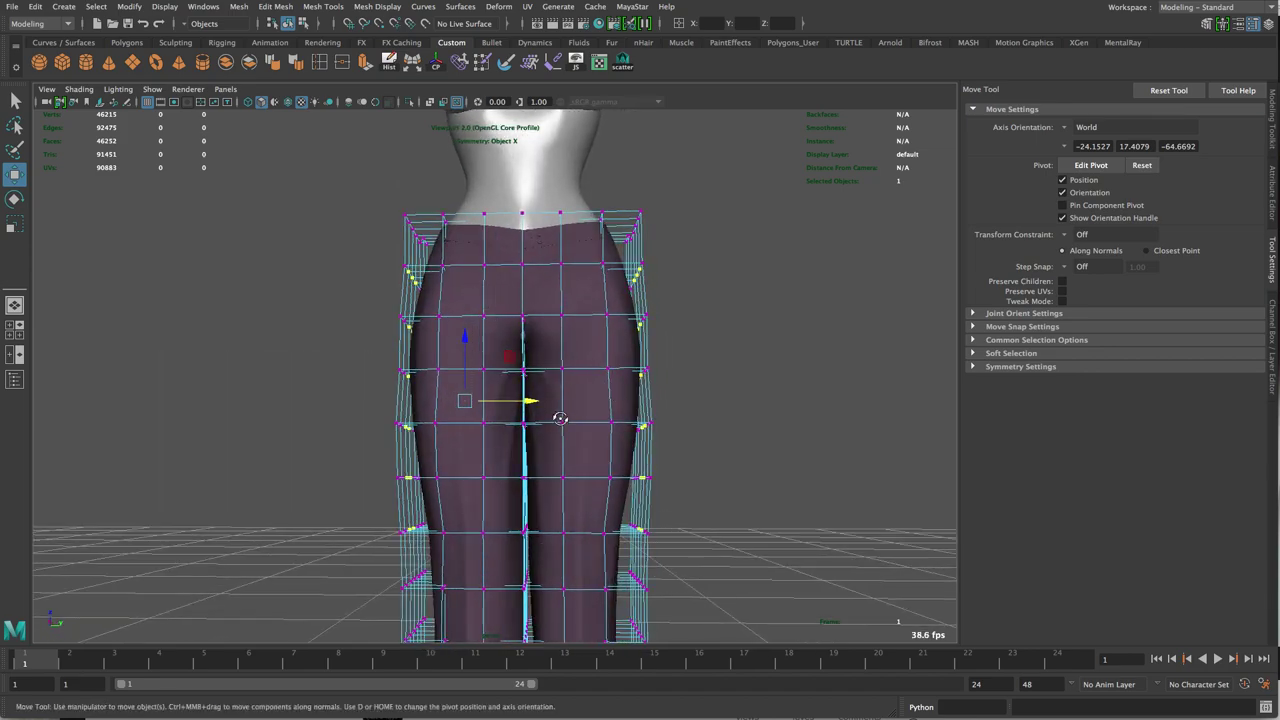
pyautogui.keyDown('alt'); pyautogui.moveTo(560, 418); pyautogui.dragTo(437, 460); pyautogui.keyUp('alt')
# Step: Move the side waistband lattice points upward and outward to cover the body showing through at the hips
pyautogui.keyDown('alt'); pyautogui.moveTo(793, 462); pyautogui.dragTo(567, 358); pyautogui.keyUp('alt')
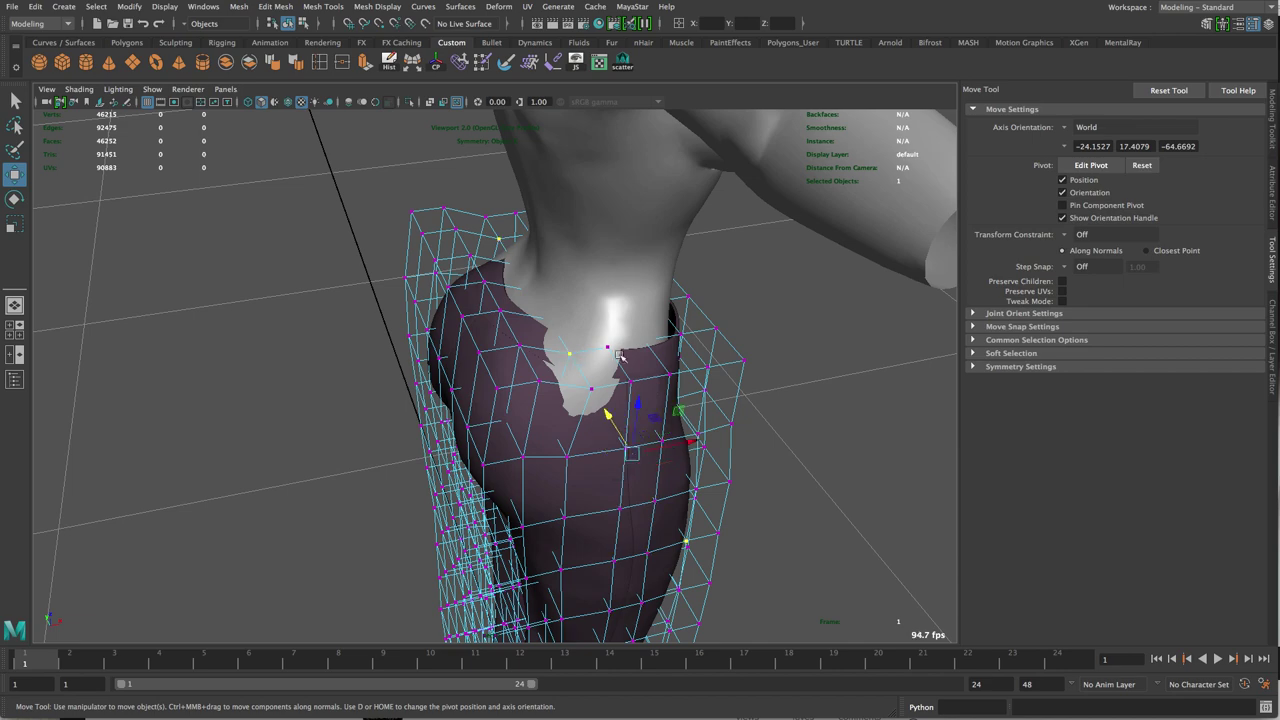
pyautogui.keyDown('alt'); pyautogui.moveTo(805, 373); pyautogui.dragTo(578, 389); pyautogui.keyUp('alt')
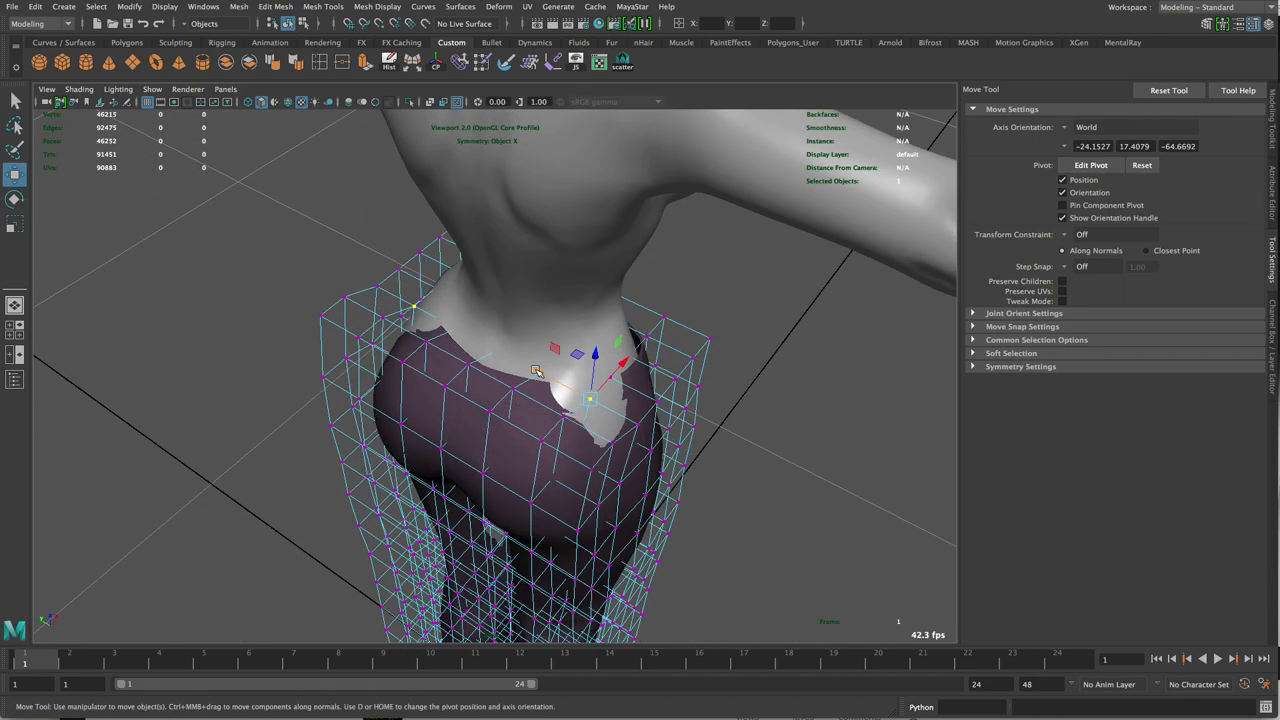
pyautogui.moveTo(537, 371); pyautogui.dragTo(614, 377, button='middle')
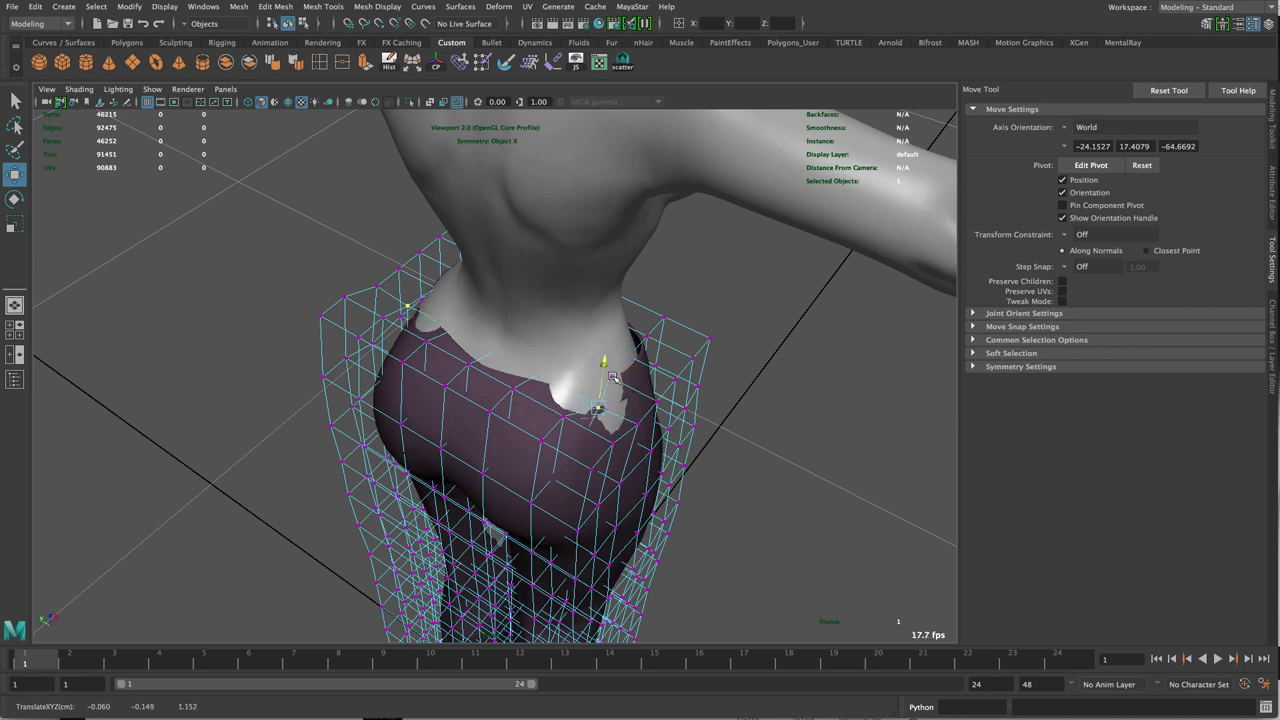
pyautogui.moveTo(630, 366)
pyautogui.keyDown('alt'); pyautogui.mouseDown()
pyautogui.moveTo(615, 368)
pyautogui.moveTo(655, 369)
pyautogui.mouseUp(); pyautogui.keyUp('alt')
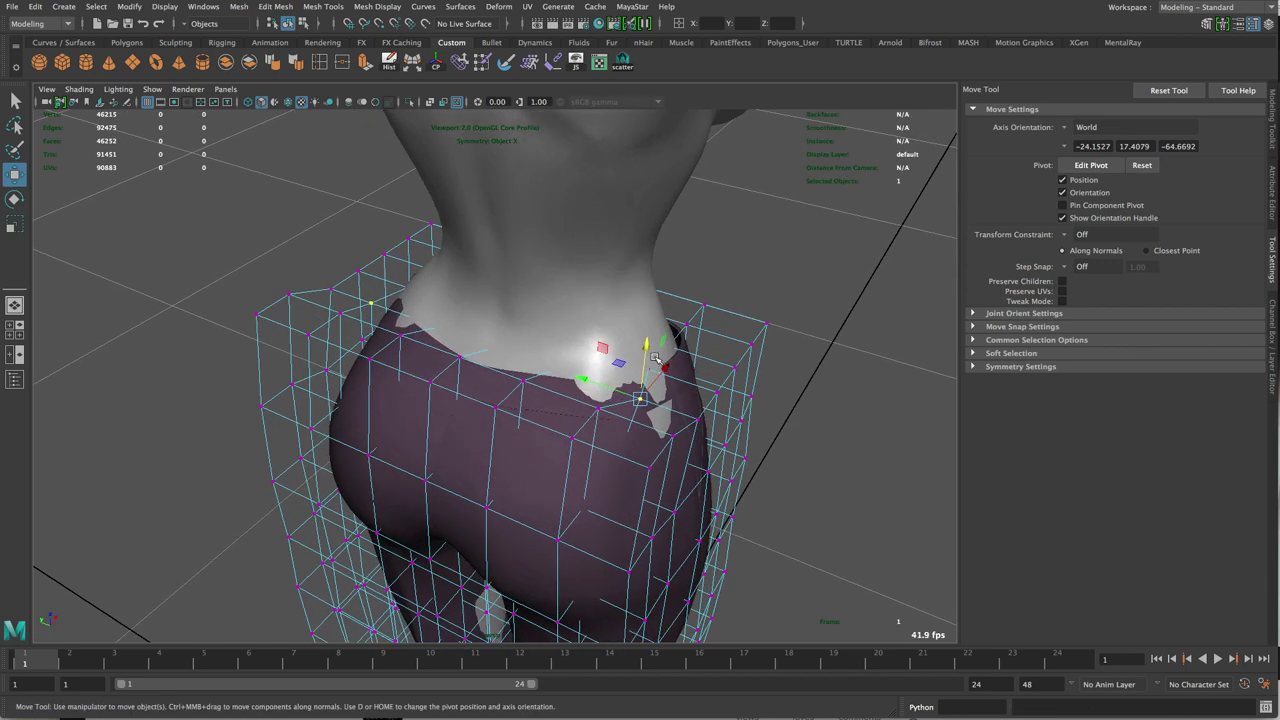
pyautogui.moveTo(625, 363); pyautogui.dragTo(632, 367, button='middle')
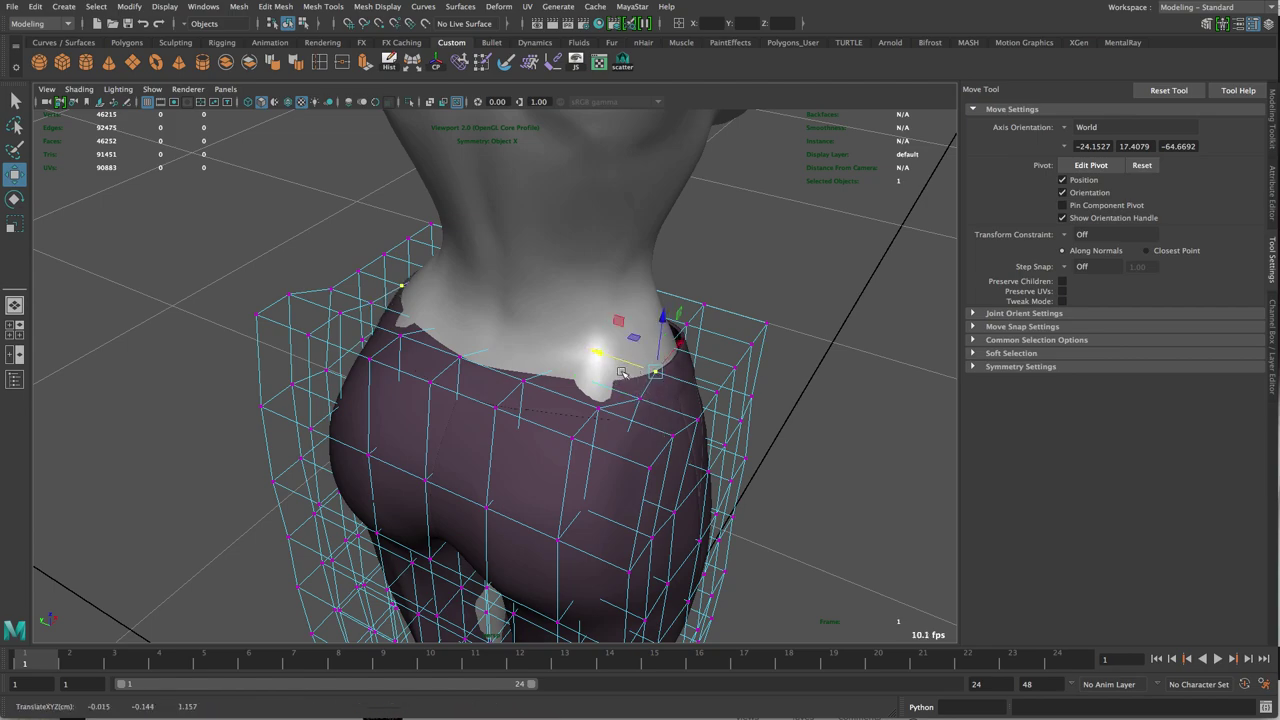
# Step: Check the rear waistband in X-ray and adjust its lattice points sideways where the body shows through
pyautogui.keyDown('alt'); pyautogui.moveTo(562, 366); pyautogui.dragTo(590, 342); pyautogui.keyUp('alt')
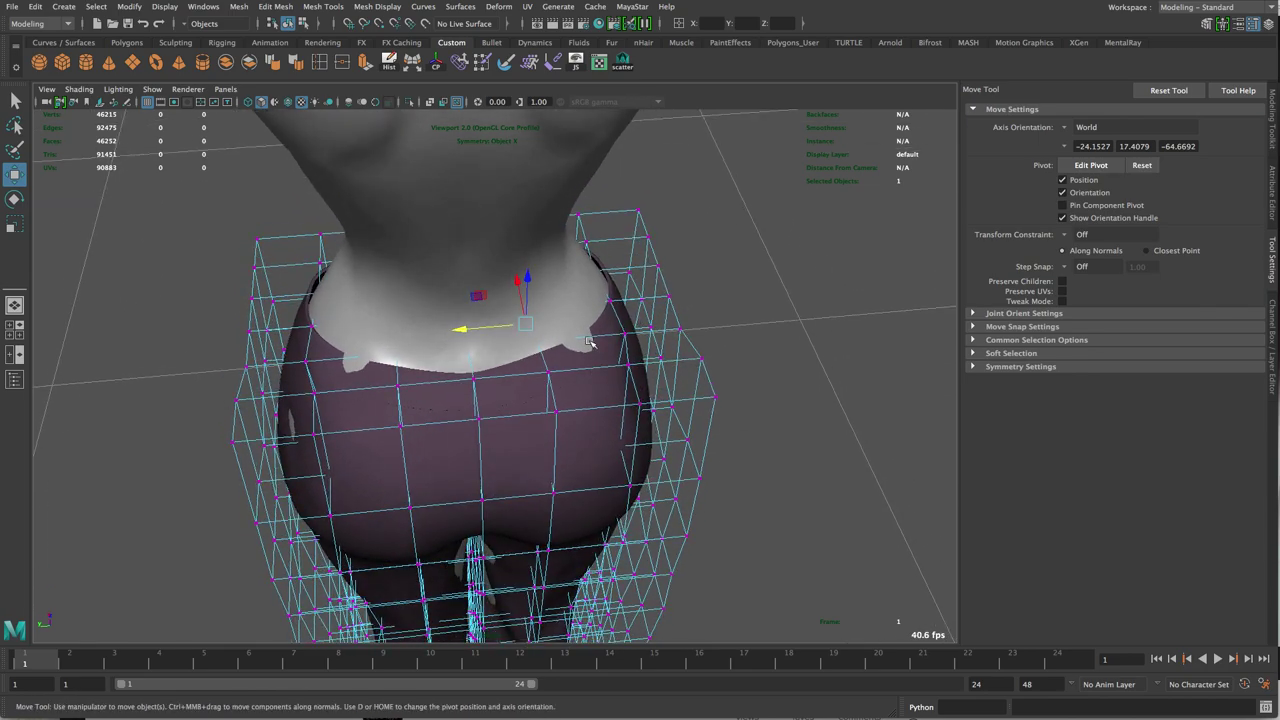
pyautogui.click(429, 101)
pyautogui.moveTo(532, 254)
pyautogui.keyDown('alt'); pyautogui.mouseDown()
pyautogui.moveTo(566, 349)
pyautogui.moveTo(565, 329)
pyautogui.moveTo(507, 341)
pyautogui.moveTo(525, 344)
pyautogui.mouseUp(); pyautogui.keyUp('alt')
pyautogui.click(430, 101)
pyautogui.keyDown('alt'); pyautogui.moveTo(530, 345); pyautogui.dragTo(650, 328); pyautogui.keyUp('alt')
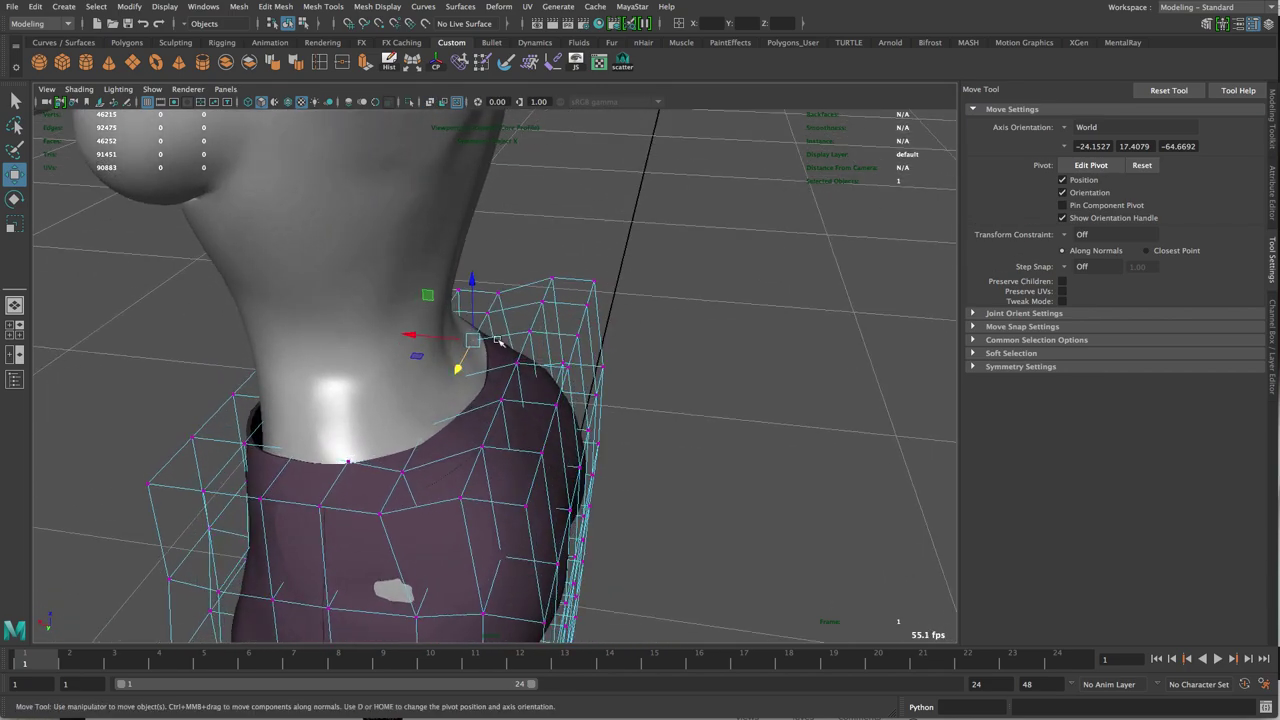
pyautogui.moveTo(457, 369); pyautogui.dragTo(349, 479)
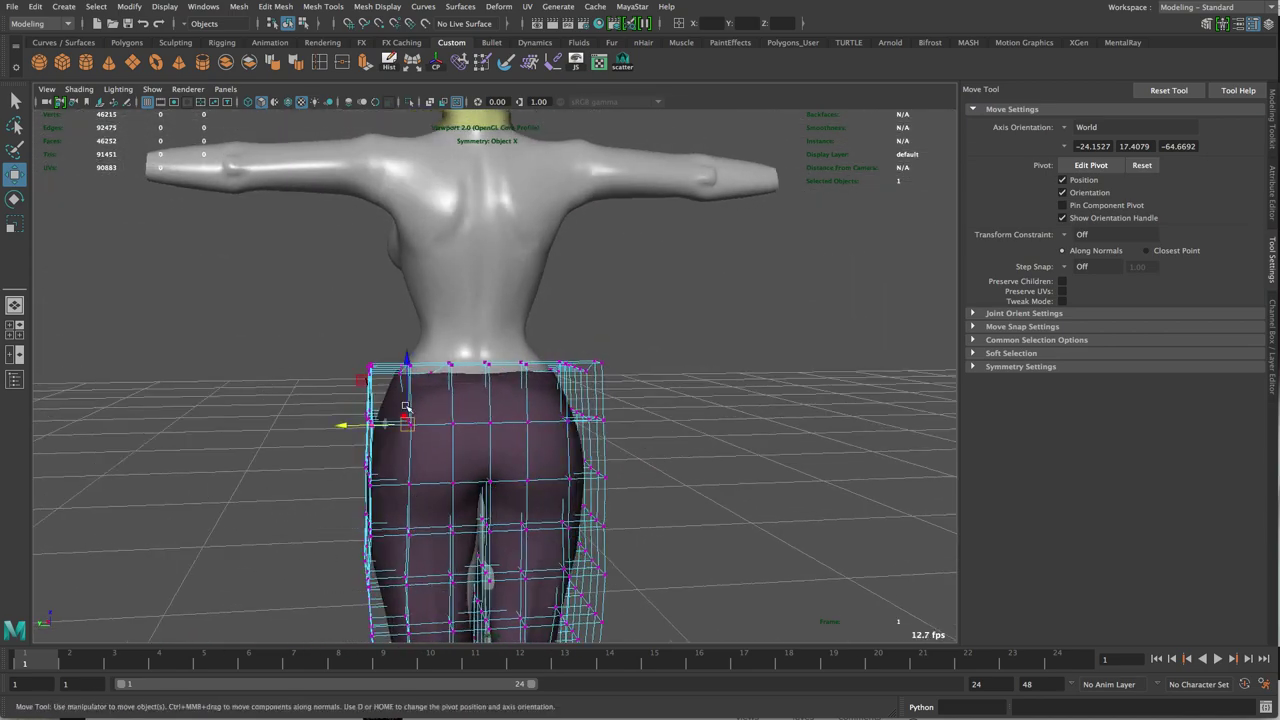
# Step: Adjust the front waistband lattice points front to back so the waistband follows the abdomen
pyautogui.keyDown('alt'); pyautogui.moveTo(405, 408); pyautogui.dragTo(523, 509, button='right'); pyautogui.keyUp('alt')
pyautogui.keyDown('alt'); pyautogui.moveTo(523, 509); pyautogui.dragTo(632, 475); pyautogui.keyUp('alt')
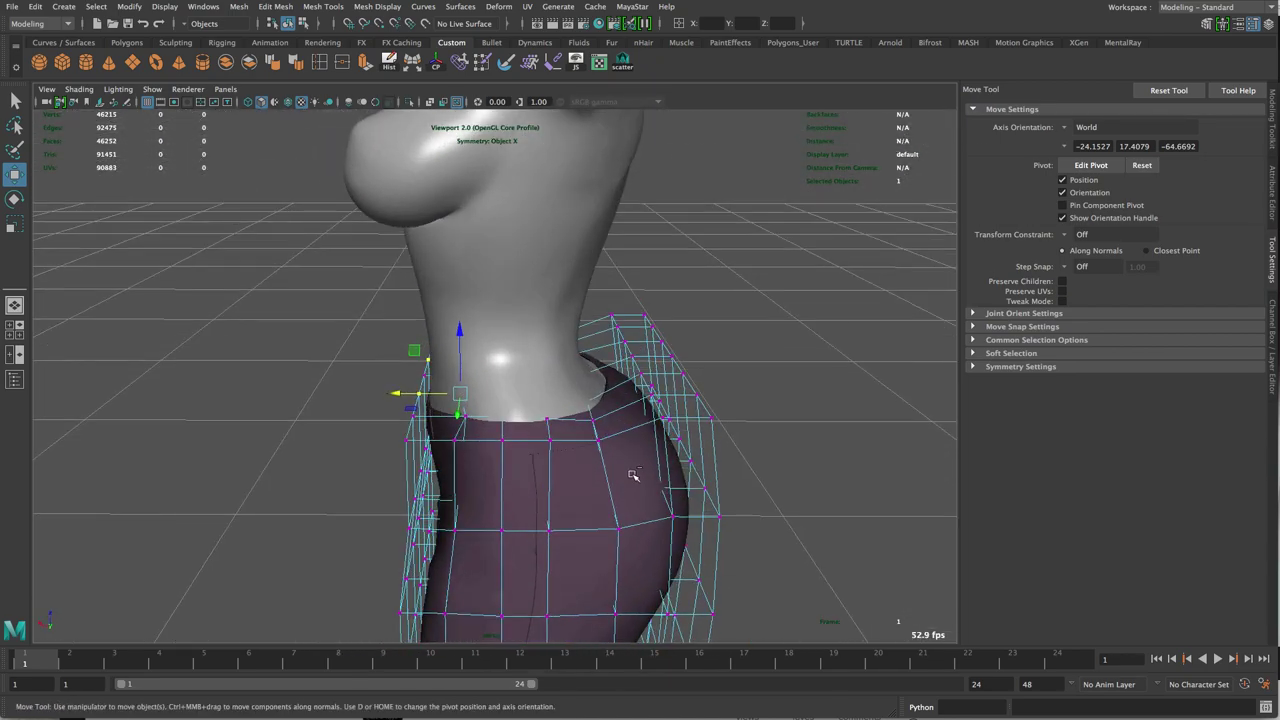
pyautogui.keyDown('alt'); pyautogui.moveTo(512, 352); pyautogui.dragTo(531, 371); pyautogui.keyUp('alt')
pyautogui.click(438, 411)
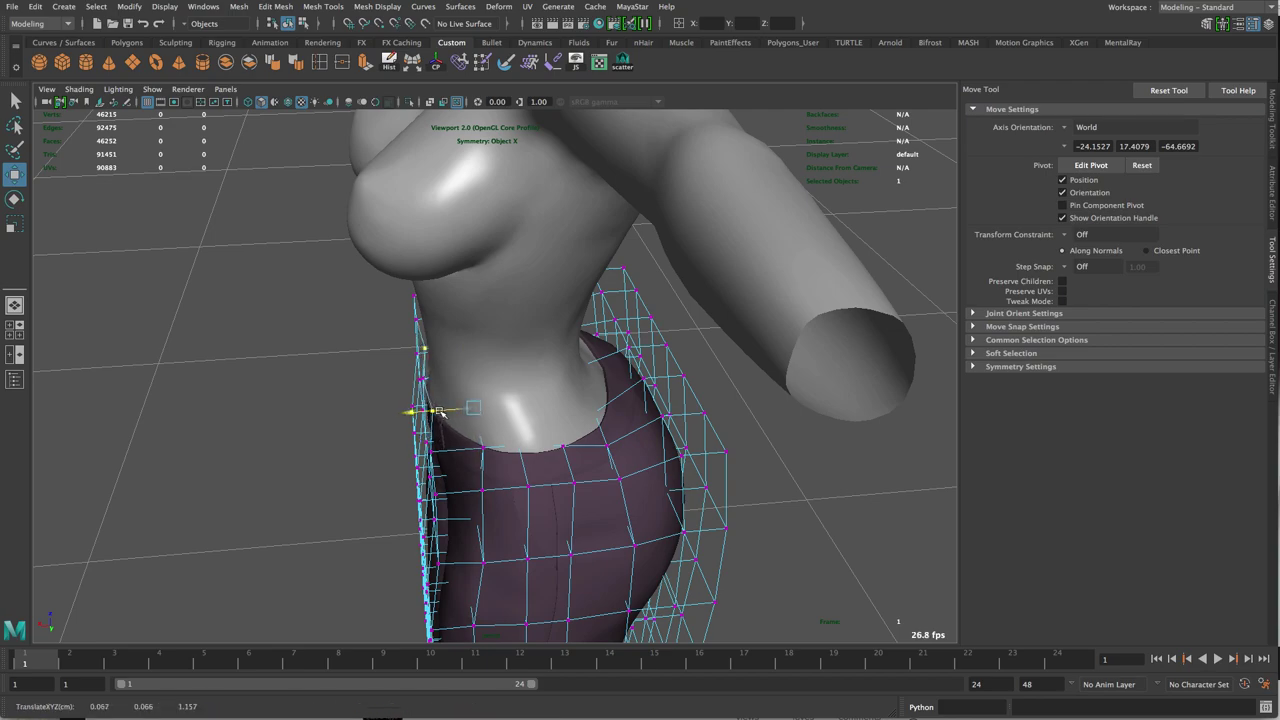
# Step: Select the center lattice points at the crotch and lower them slightly
pyautogui.keyDown('alt'); pyautogui.moveTo(470, 383); pyautogui.dragTo(640, 352); pyautogui.keyUp('alt')
pyautogui.keyDown('alt'); pyautogui.moveTo(624, 350); pyautogui.dragTo(595, 157, button='middle'); pyautogui.keyUp('alt')
pyautogui.keyDown('alt'); pyautogui.moveTo(546, 310); pyautogui.dragTo(574, 280); pyautogui.keyUp('alt')
pyautogui.keyDown('alt'); pyautogui.moveTo(572, 284); pyautogui.dragTo(447, 350, button='right'); pyautogui.keyUp('alt')
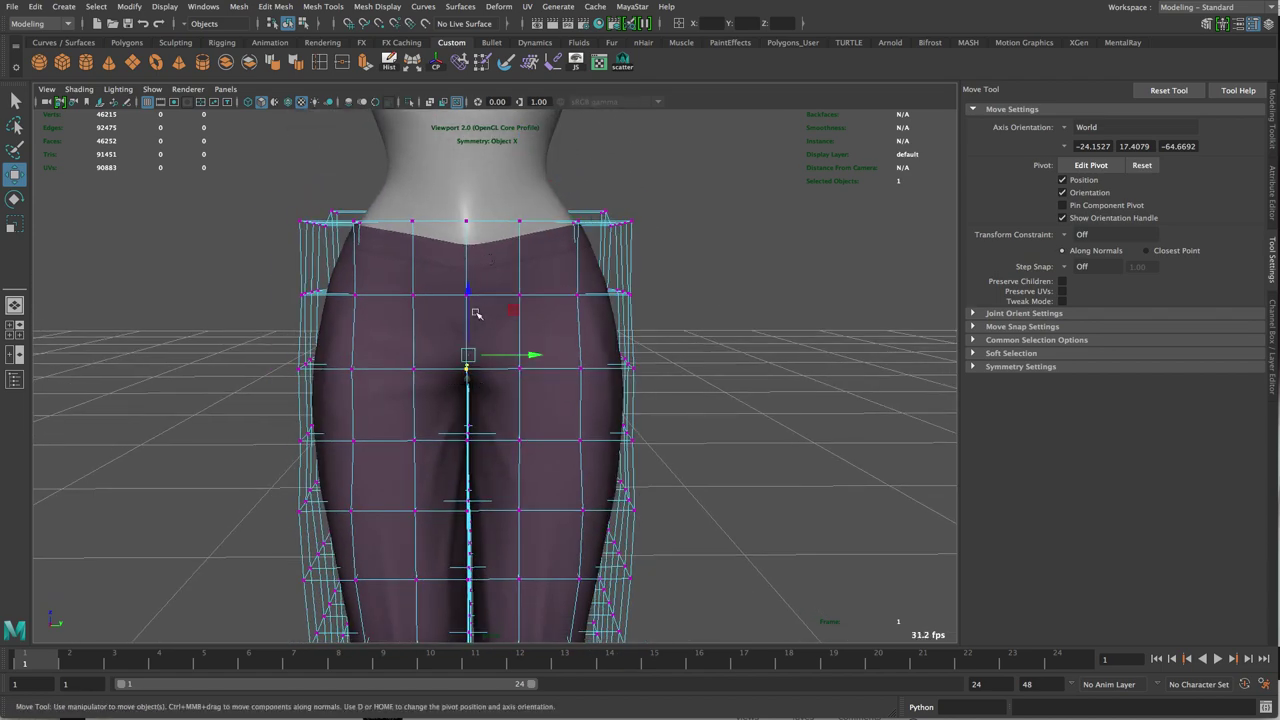
pyautogui.moveTo(470, 312); pyautogui.dragTo(468, 316)
pyautogui.moveTo(486, 324)
pyautogui.keyDown('alt'); pyautogui.mouseDown()
pyautogui.moveTo(497, 294)
pyautogui.moveTo(494, 308)
pyautogui.mouseUp(); pyautogui.keyUp('alt')
# Step: Move the inner lattice points of two rows on the back of the thighs toward the center to cover the inner legs
pyautogui.keyDown('alt'); pyautogui.moveTo(508, 386); pyautogui.dragTo(281, 404); pyautogui.keyUp('alt')
pyautogui.keyDown('alt'); pyautogui.moveTo(606, 298); pyautogui.dragTo(522, 260); pyautogui.keyUp('alt')
pyautogui.keyDown('alt'); pyautogui.moveTo(460, 280); pyautogui.dragTo(305, 312, button='right'); pyautogui.keyUp('alt')
pyautogui.keyDown('alt'); pyautogui.moveTo(459, 328); pyautogui.dragTo(460, 194, button='middle'); pyautogui.keyUp('alt')
pyautogui.keyDown('alt'); pyautogui.moveTo(483, 276); pyautogui.dragTo(589, 318, button='right'); pyautogui.keyUp('alt')
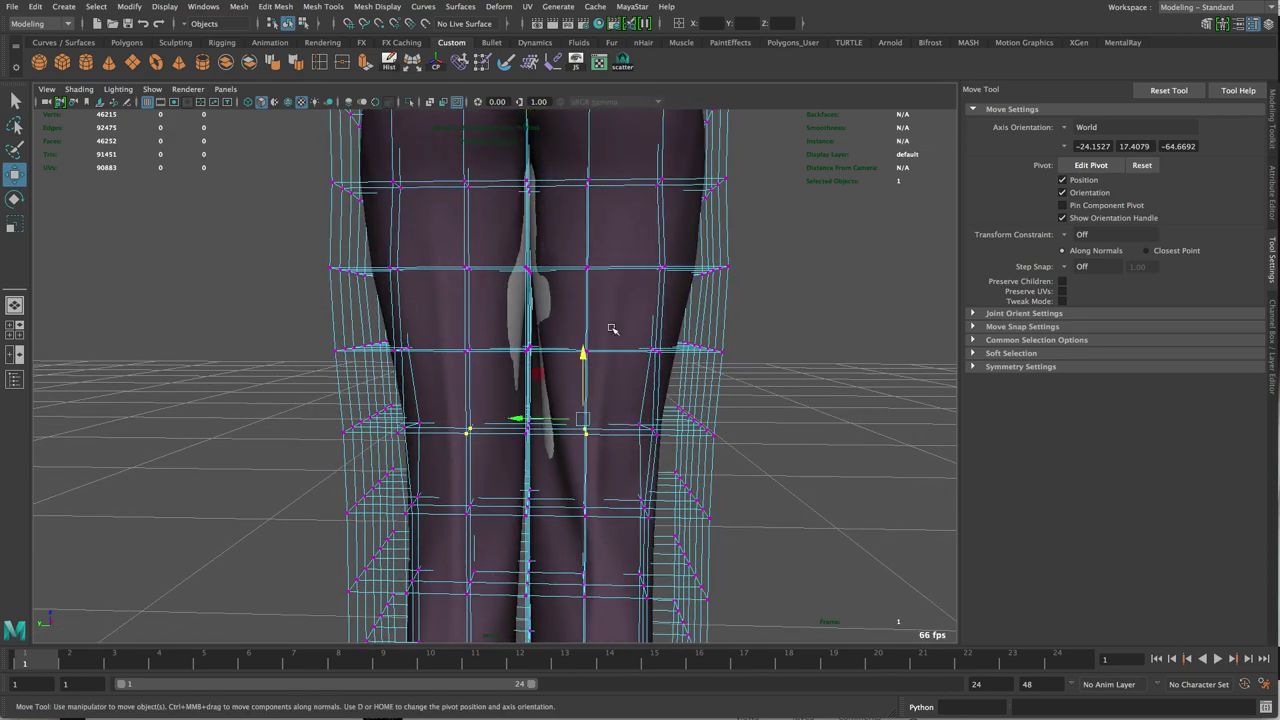
pyautogui.moveTo(557, 418); pyautogui.dragTo(554, 417)
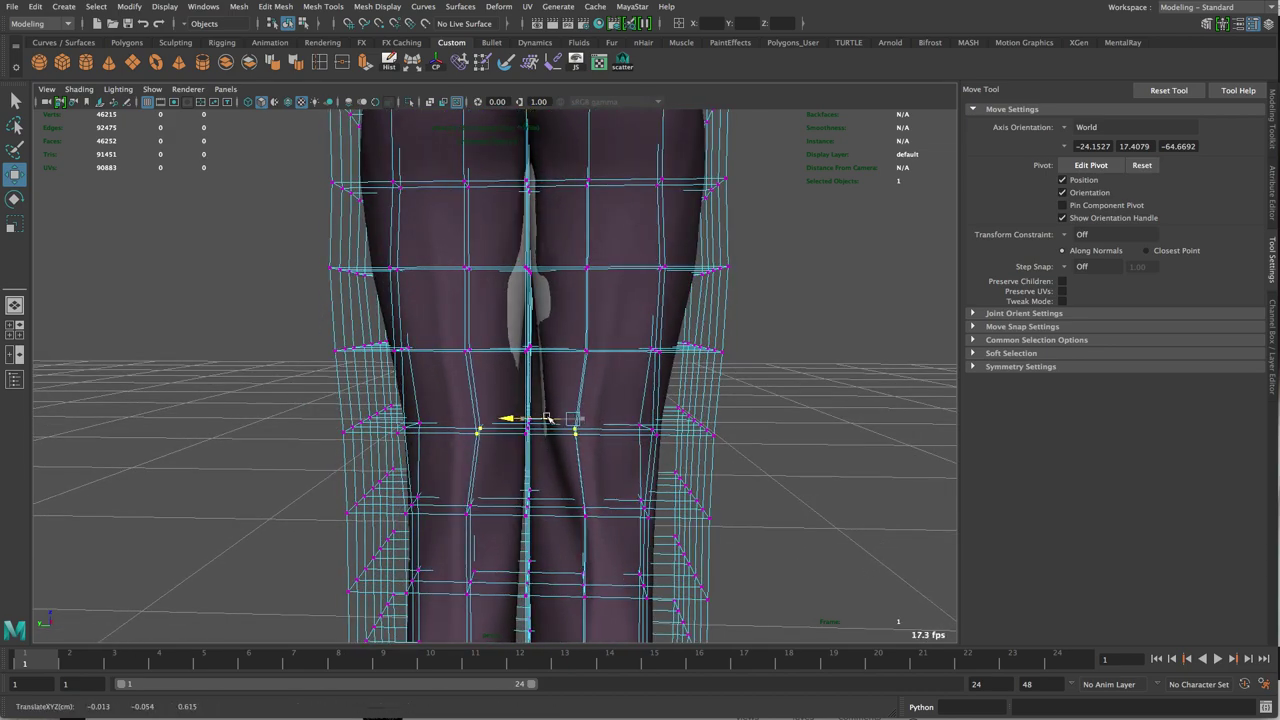
pyautogui.keyDown('alt'); pyautogui.moveTo(577, 342); pyautogui.dragTo(578, 395, button='middle'); pyautogui.keyUp('alt')
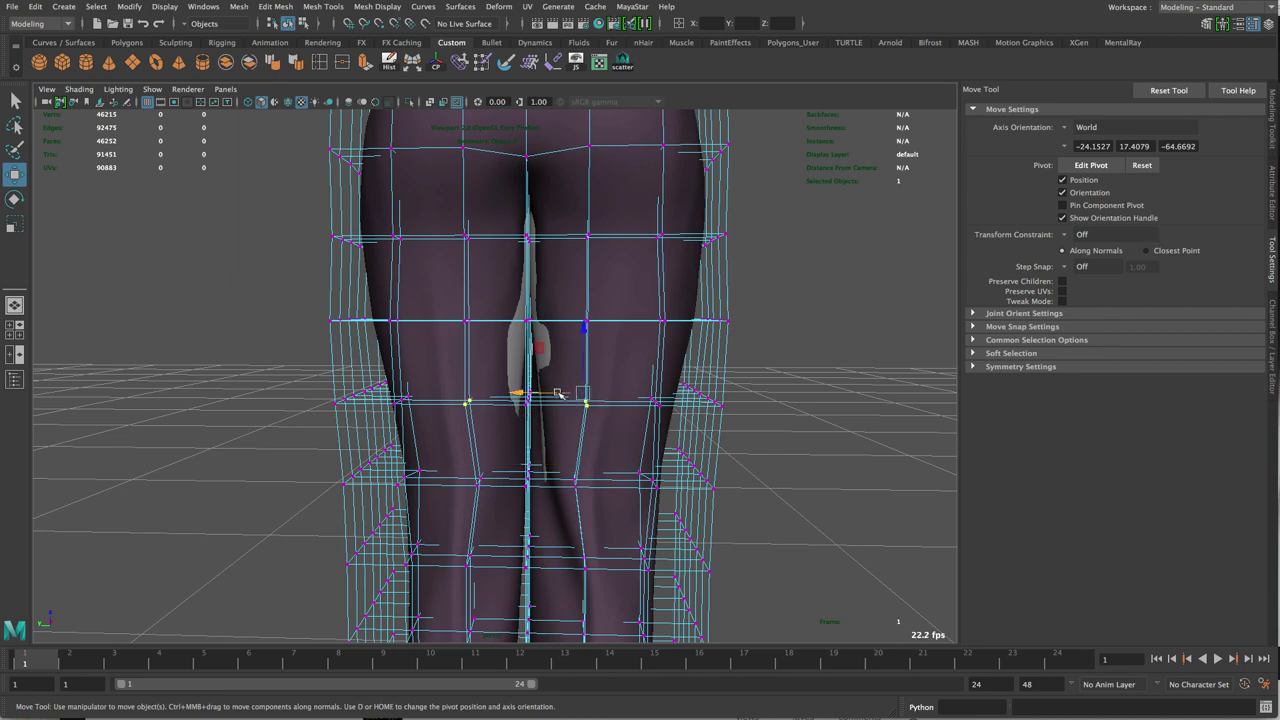
pyautogui.moveTo(558, 393); pyautogui.dragTo(551, 393)
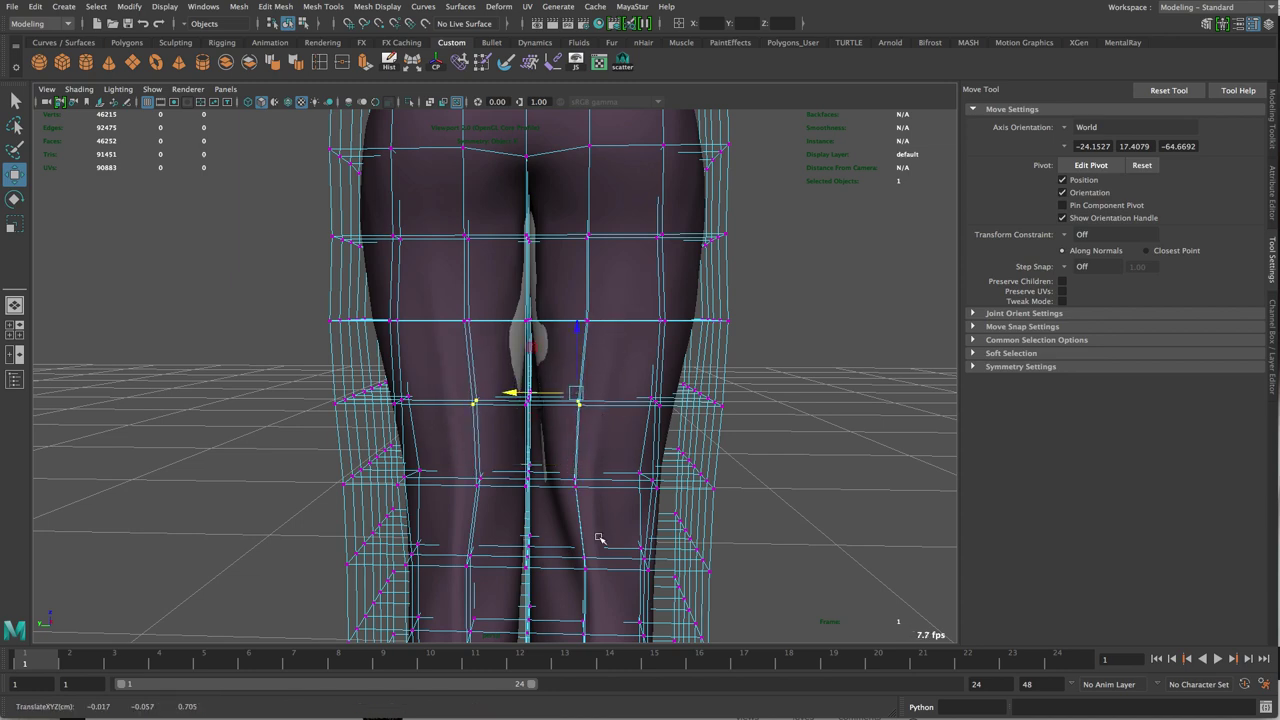
# Step: Move the inner lattice points around the back of the knees toward the center and even them with the rows above
pyautogui.keyDown('alt'); pyautogui.moveTo(644, 391); pyautogui.dragTo(565, 452, button='right'); pyautogui.keyUp('alt')
pyautogui.keyDown('alt'); pyautogui.moveTo(565, 452); pyautogui.dragTo(572, 336, button='middle'); pyautogui.keyUp('alt')
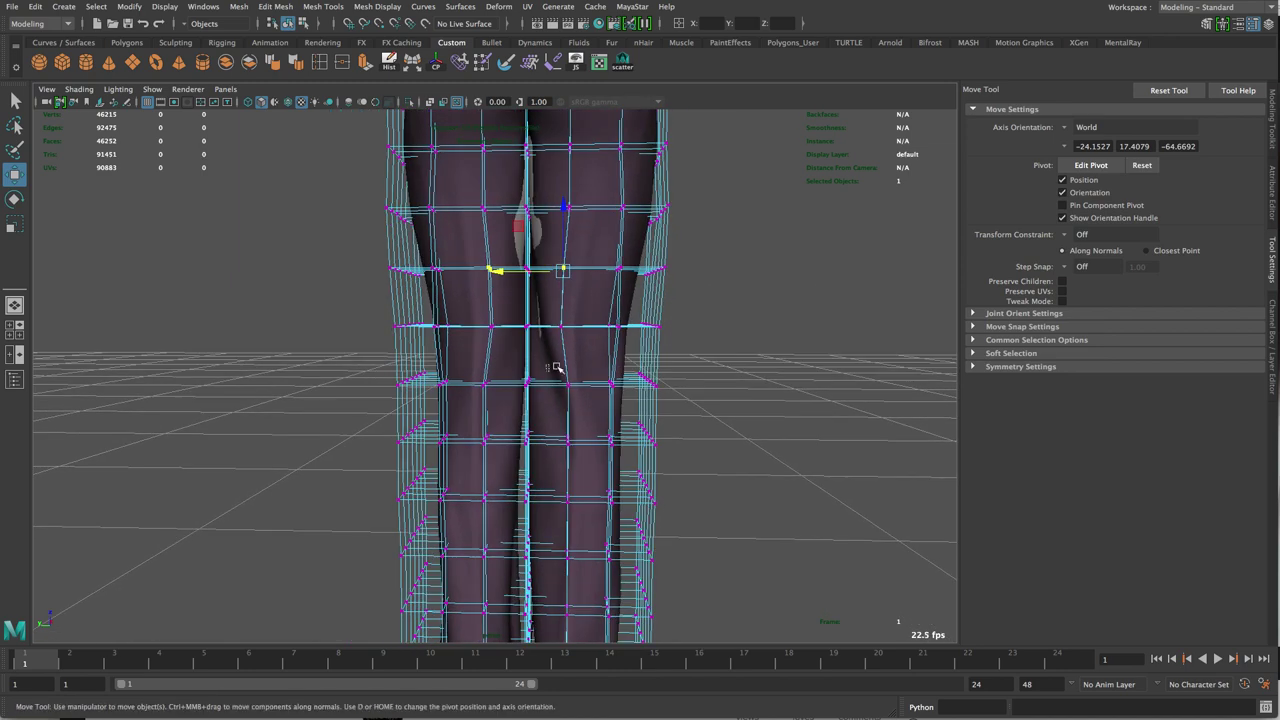
pyautogui.moveTo(547, 377); pyautogui.dragTo(544, 378)
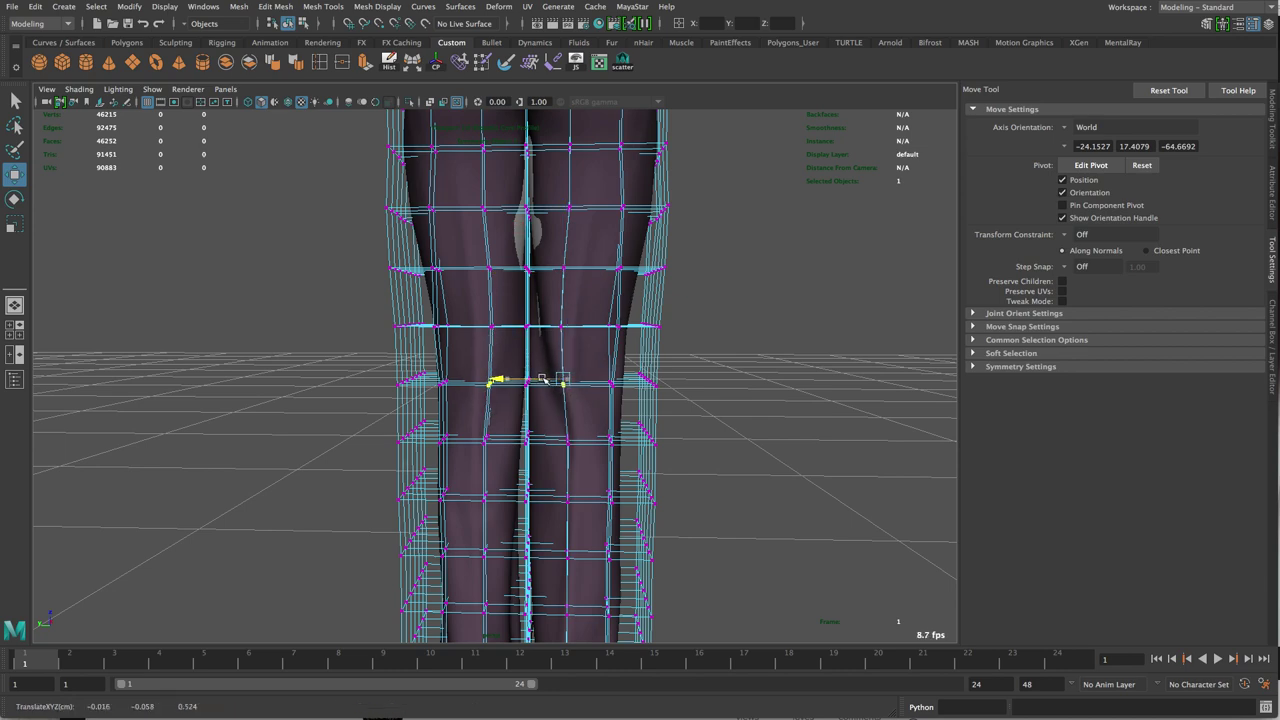
pyautogui.keyDown('alt'); pyautogui.moveTo(557, 378); pyautogui.dragTo(545, 405, button='middle'); pyautogui.keyUp('alt')
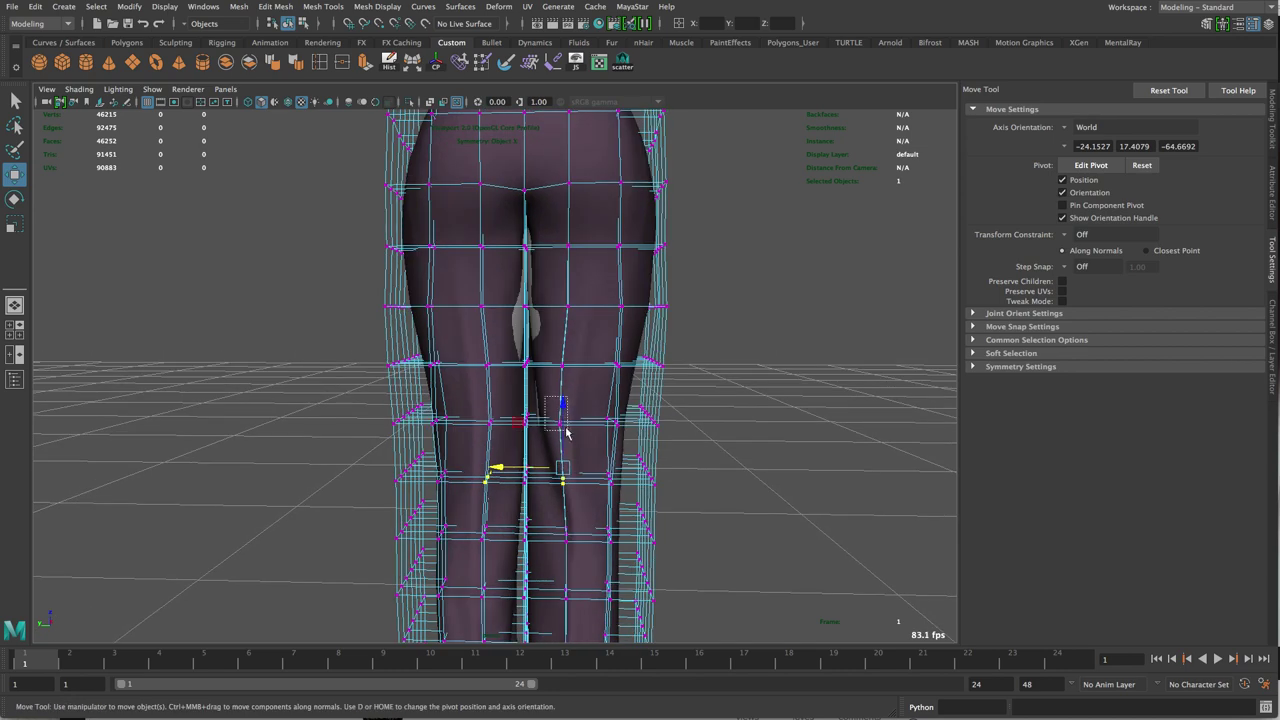
pyautogui.moveTo(545, 413); pyautogui.dragTo(550, 415)
pyautogui.keyDown('alt'); pyautogui.moveTo(552, 384); pyautogui.dragTo(558, 420, button='middle'); pyautogui.keyUp('alt')
pyautogui.keyDown('alt'); pyautogui.moveTo(563, 320); pyautogui.dragTo(555, 352, button='right'); pyautogui.keyUp('alt')
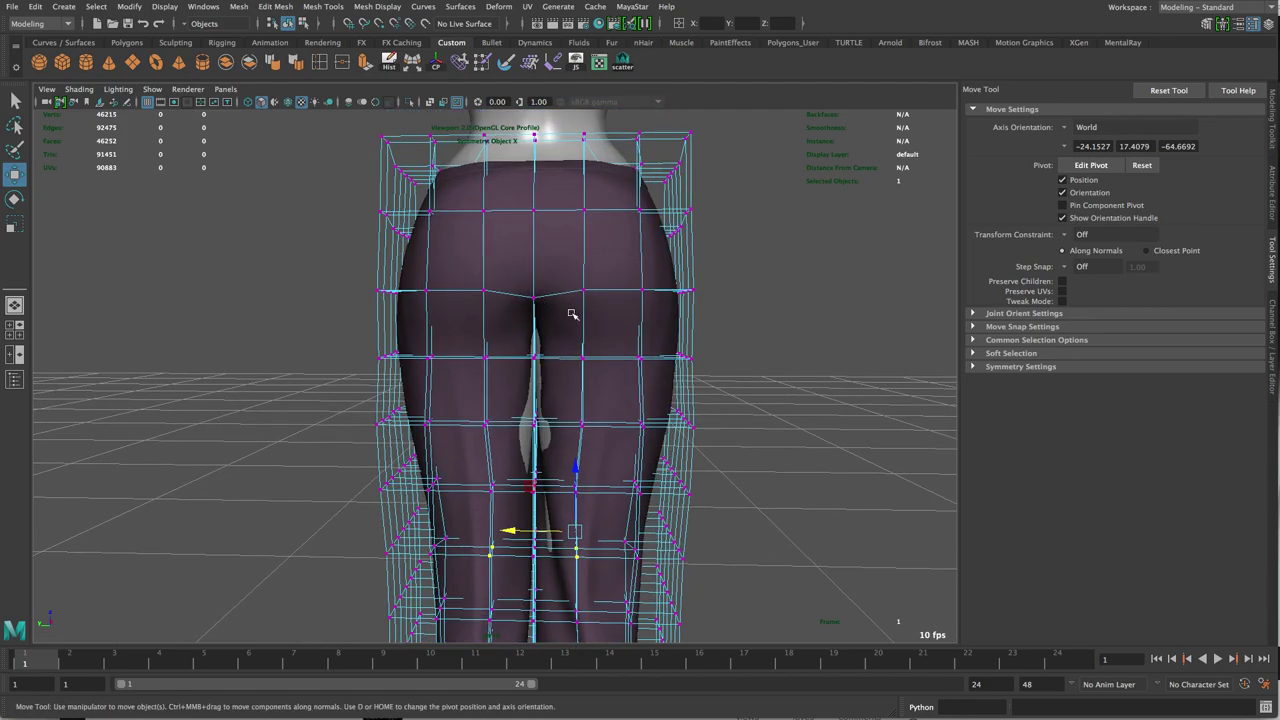
# Step: Examine the lattice-shaped pants from the back, sides and front for areas where the body shows through
pyautogui.keyDown('alt'); pyautogui.moveTo(641, 302); pyautogui.dragTo(618, 355); pyautogui.keyUp('alt')
pyautogui.keyDown('alt'); pyautogui.moveTo(618, 355); pyautogui.dragTo(451, 346, button='right'); pyautogui.keyUp('alt')
pyautogui.keyDown('alt'); pyautogui.moveTo(451, 346); pyautogui.dragTo(526, 189, button='middle'); pyautogui.keyUp('alt')
pyautogui.keyDown('alt'); pyautogui.moveTo(526, 189); pyautogui.dragTo(630, 370); pyautogui.keyUp('alt')
pyautogui.keyDown('alt'); pyautogui.moveTo(745, 340); pyautogui.dragTo(877, 344); pyautogui.keyUp('alt')
pyautogui.keyDown('alt'); pyautogui.moveTo(440, 294); pyautogui.dragTo(531, 297); pyautogui.keyUp('alt')
pyautogui.keyDown('alt'); pyautogui.moveTo(531, 297); pyautogui.dragTo(241, 318, button='right'); pyautogui.keyUp('alt')
pyautogui.keyDown('alt'); pyautogui.moveTo(241, 318); pyautogui.dragTo(557, 400); pyautogui.keyUp('alt')
pyautogui.keyDown('alt'); pyautogui.moveTo(557, 300); pyautogui.dragTo(580, 510, button='middle'); pyautogui.keyUp('alt')
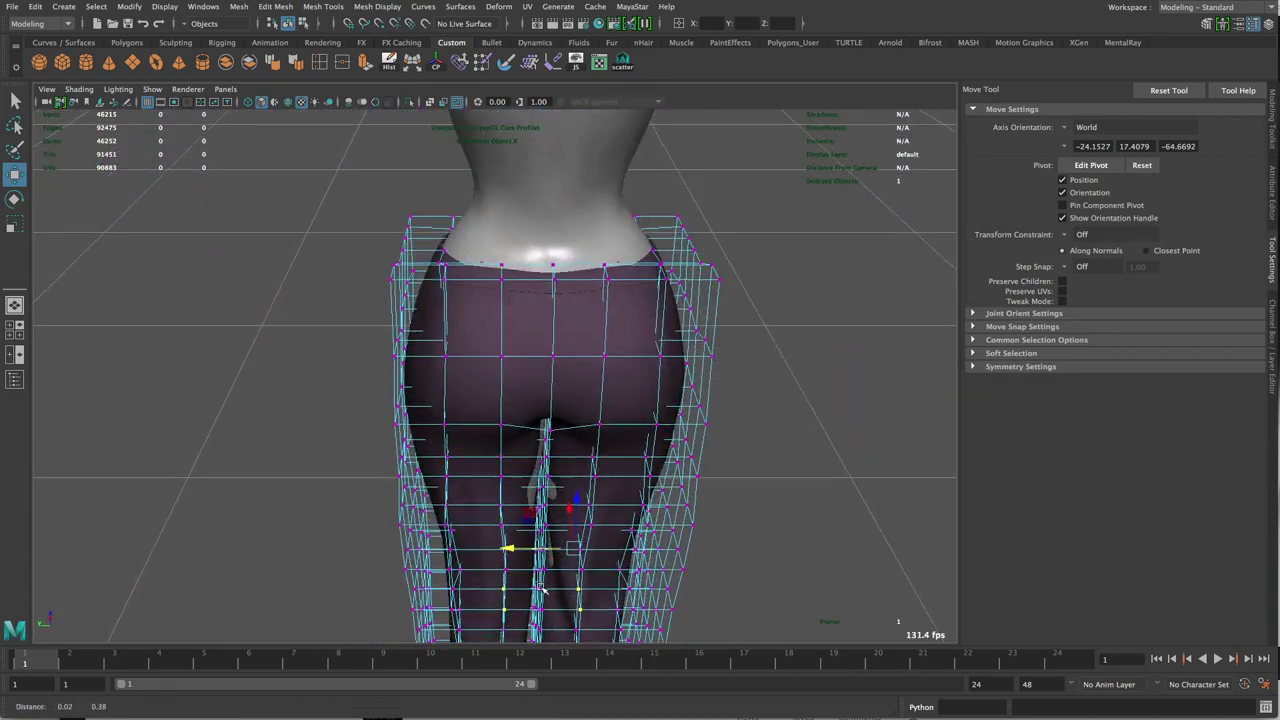
pyautogui.keyDown('alt'); pyautogui.moveTo(630, 375); pyautogui.dragTo(362, 345); pyautogui.keyUp('alt')
pyautogui.keyDown('alt'); pyautogui.moveTo(365, 343); pyautogui.dragTo(396, 449, button='middle'); pyautogui.keyUp('alt')
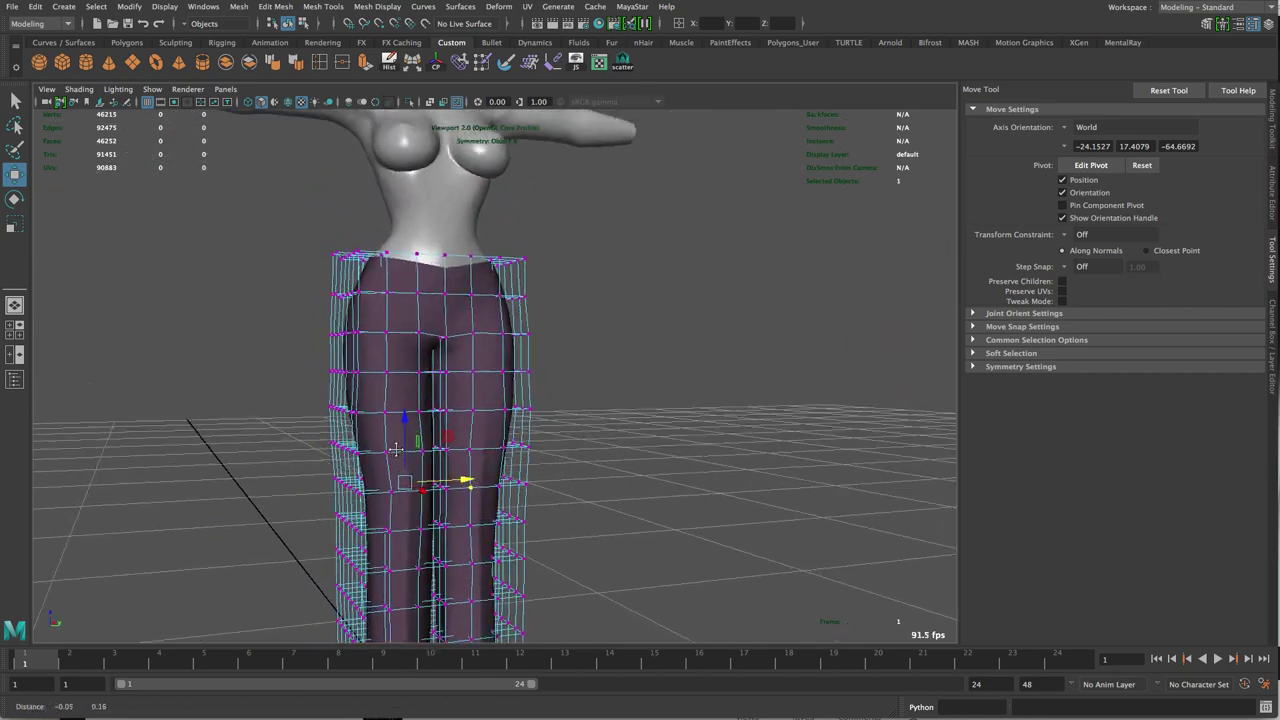
# Step: Return to object selection, select the pants and delete their construction history to bake in the lattice deformation
pyautogui.keyDown('alt'); pyautogui.moveTo(396, 449); pyautogui.dragTo(368, 496); pyautogui.keyUp('alt')
pyautogui.keyDown('alt'); pyautogui.moveTo(466, 329); pyautogui.dragTo(586, 343, button='right'); pyautogui.keyUp('alt')
pyautogui.click(529, 357)
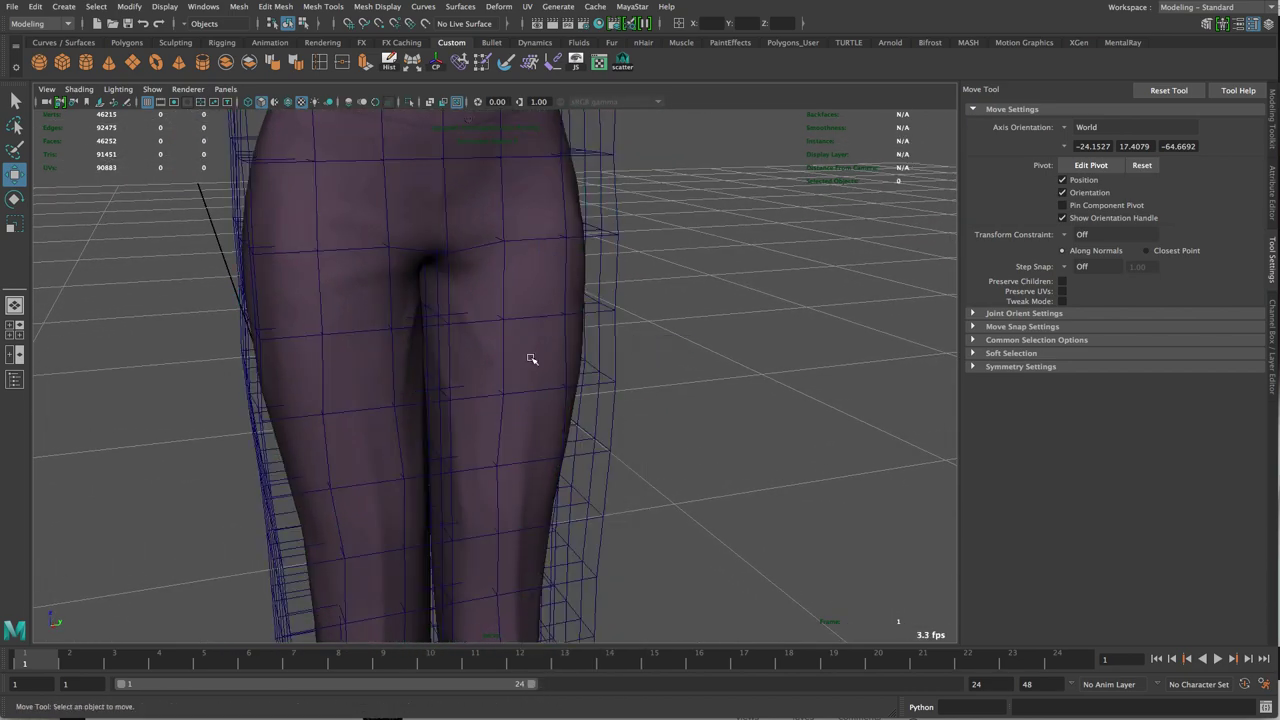
pyautogui.click(389, 62)
# Step: Deselect the pants and examine their fit over the body from the side and front, including in X-ray
pyautogui.keyDown('alt'); pyautogui.moveTo(604, 350); pyautogui.dragTo(576, 272); pyautogui.keyUp('alt')
pyautogui.keyDown('alt'); pyautogui.moveTo(576, 272); pyautogui.dragTo(659, 215, button='middle'); pyautogui.keyUp('alt')
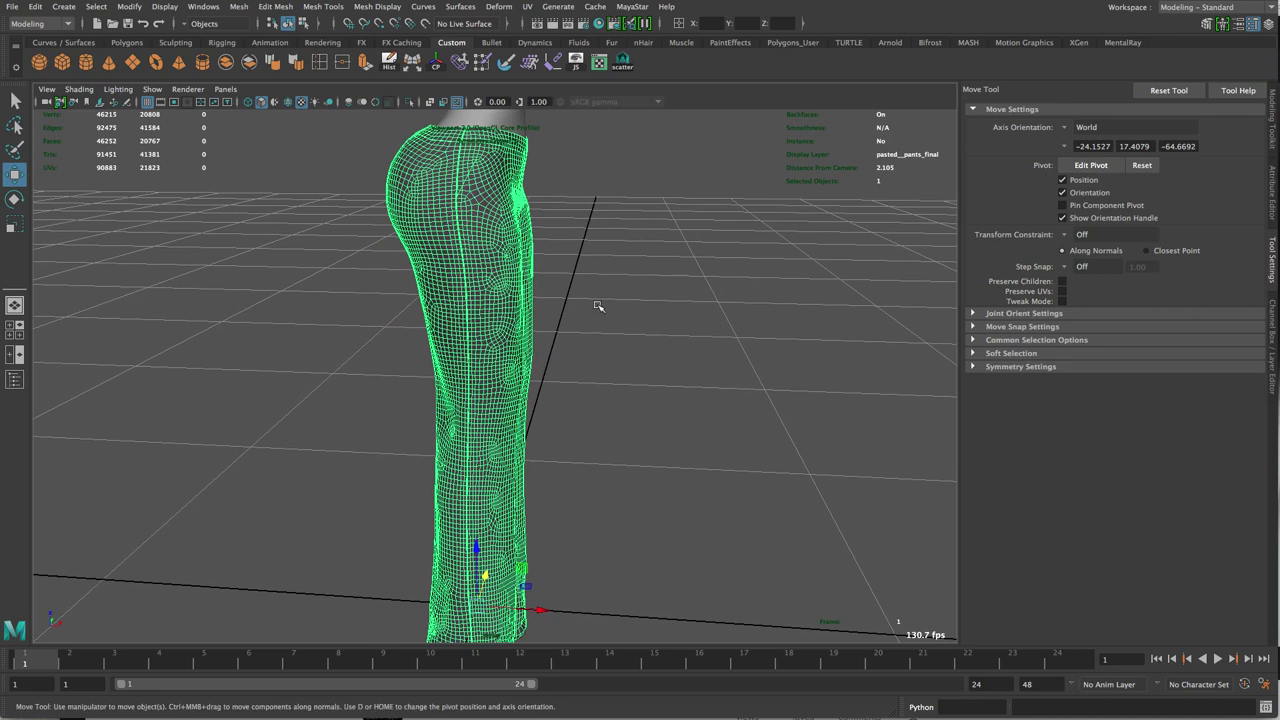
pyautogui.moveTo(600, 304)
pyautogui.keyDown('alt'); pyautogui.mouseDown()
pyautogui.moveTo(591, 314)
pyautogui.moveTo(602, 314)
pyautogui.mouseUp(); pyautogui.keyUp('alt')
pyautogui.click(602, 313)
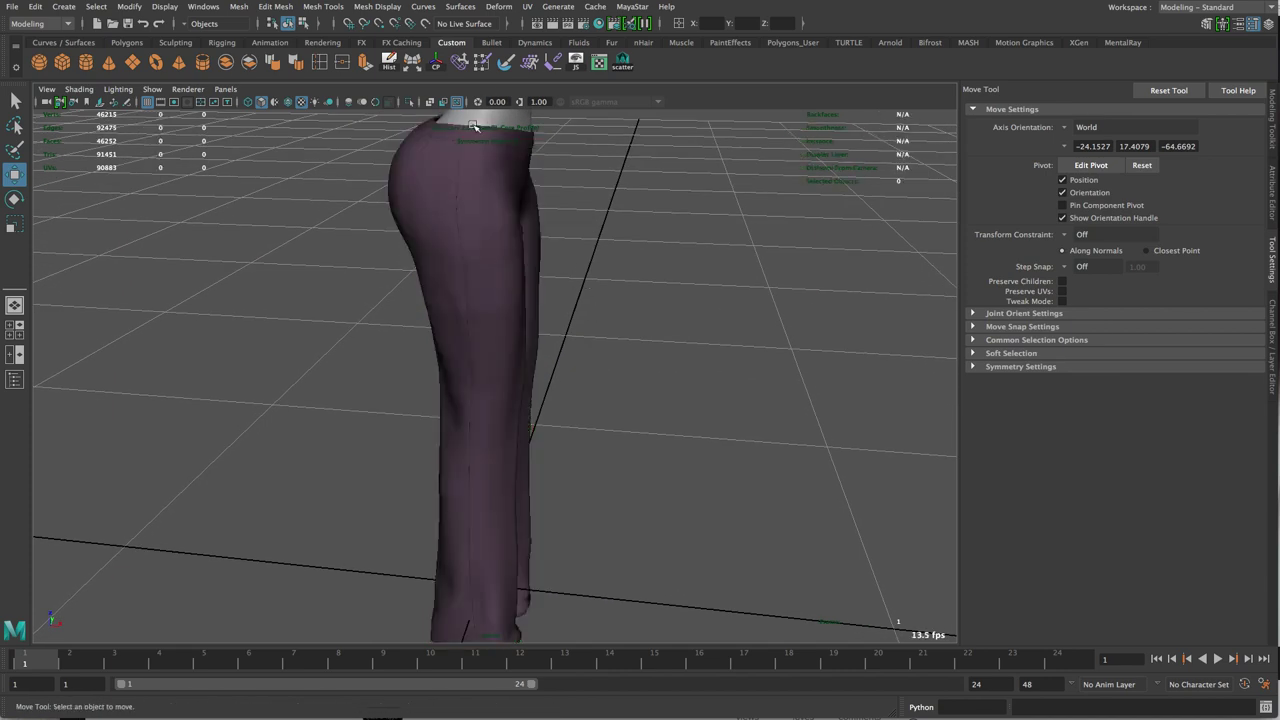
pyautogui.keyDown('alt'); pyautogui.moveTo(512, 257); pyautogui.dragTo(425, 250); pyautogui.keyUp('alt')
pyautogui.keyDown('alt'); pyautogui.moveTo(392, 251); pyautogui.dragTo(509, 294); pyautogui.keyUp('alt')
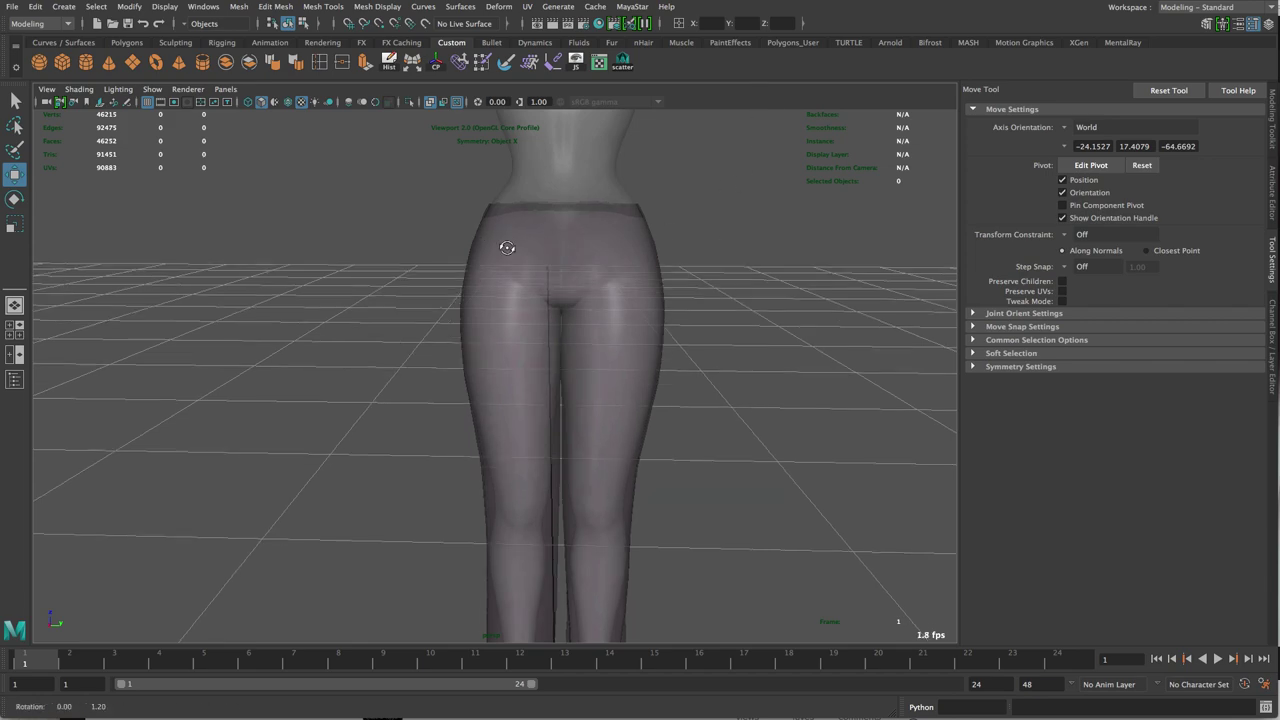
# Step: Turn off X-ray and examine the inner thighs of the pants from the front and back for body showing through
pyautogui.moveTo(503, 249)
pyautogui.keyDown('alt'); pyautogui.mouseDown()
pyautogui.moveTo(820, 260)
pyautogui.moveTo(519, 246)
pyautogui.mouseUp(); pyautogui.keyUp('alt')
pyautogui.click(431, 102)
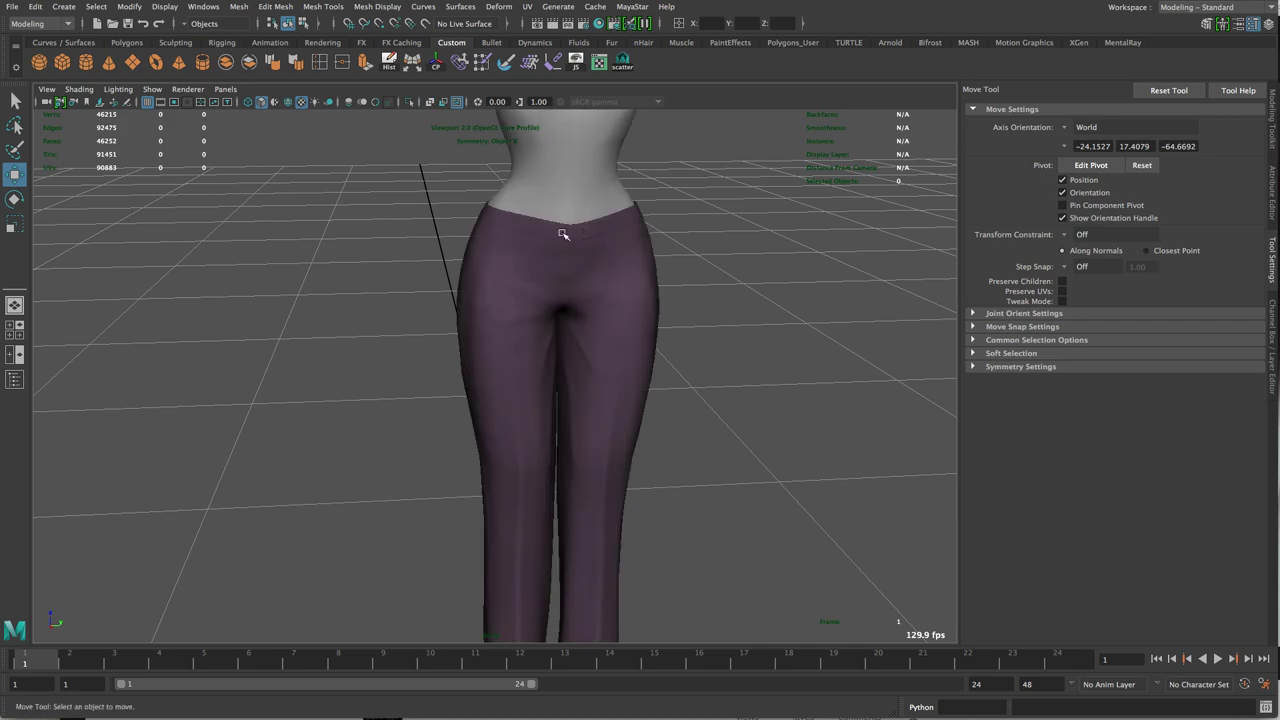
pyautogui.scroll(2, 666, 380)
pyautogui.keyDown('alt'); pyautogui.moveTo(666, 380); pyautogui.dragTo(570, 358); pyautogui.keyUp('alt')
pyautogui.keyDown('alt'); pyautogui.moveTo(570, 358); pyautogui.dragTo(508, 254, button='middle'); pyautogui.keyUp('alt')
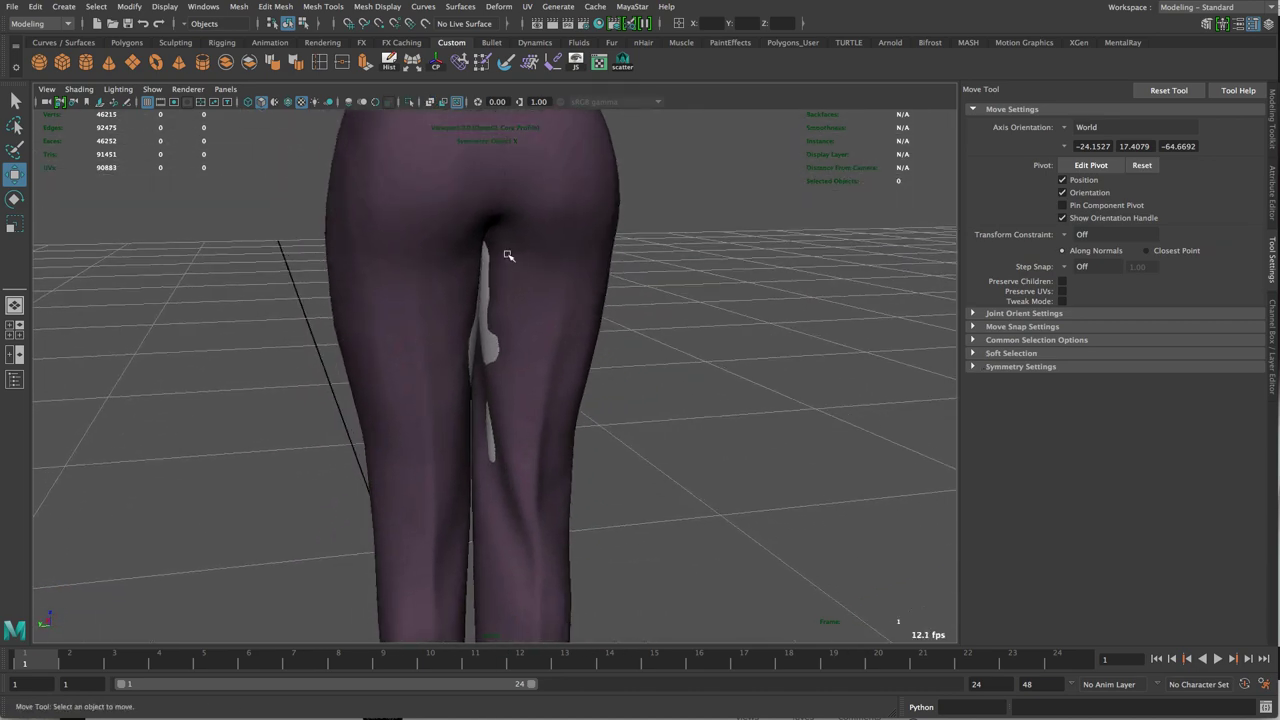
pyautogui.keyDown('alt'); pyautogui.moveTo(508, 254); pyautogui.dragTo(577, 303, button='right'); pyautogui.keyUp('alt')
pyautogui.keyDown('alt'); pyautogui.moveTo(577, 303); pyautogui.dragTo(557, 280); pyautogui.keyUp('alt')
pyautogui.keyDown('alt'); pyautogui.moveTo(557, 280); pyautogui.dragTo(588, 352, button='middle'); pyautogui.keyUp('alt')
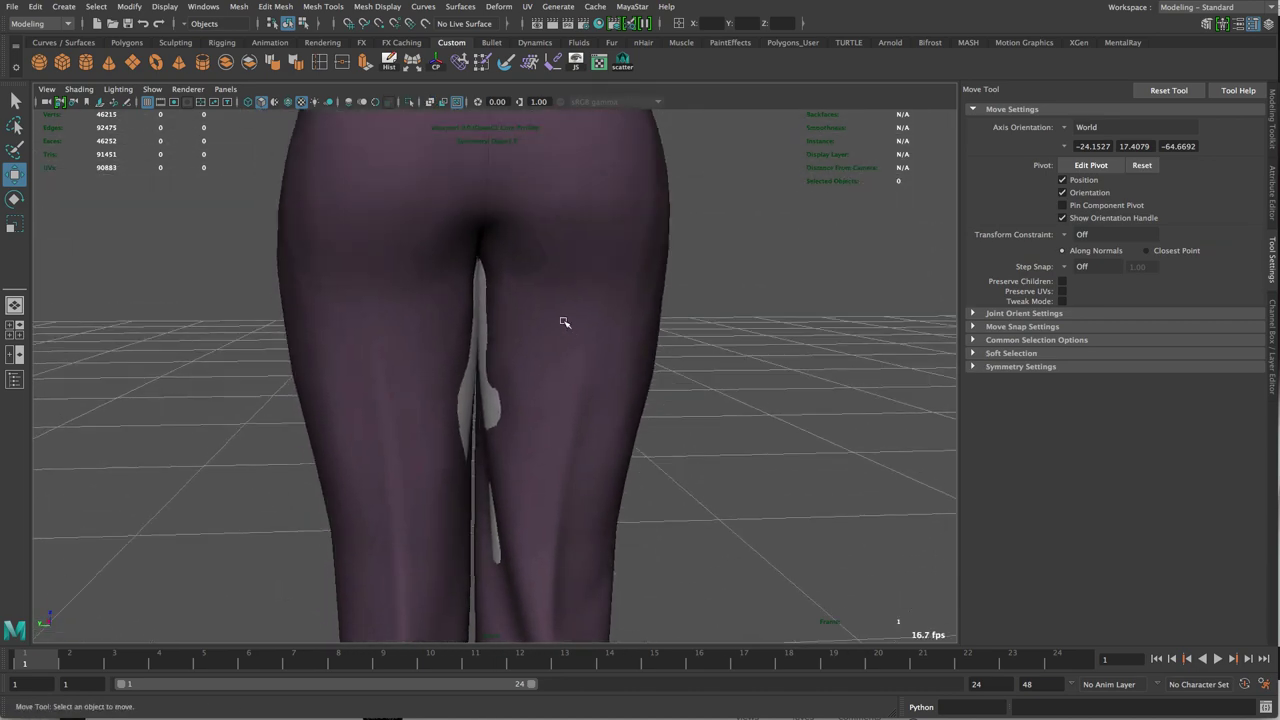
# Step: Hide the HourGlass_Shape_SLink layer and inspect the gap between the pants' legs from behind
pyautogui.click(565, 322)
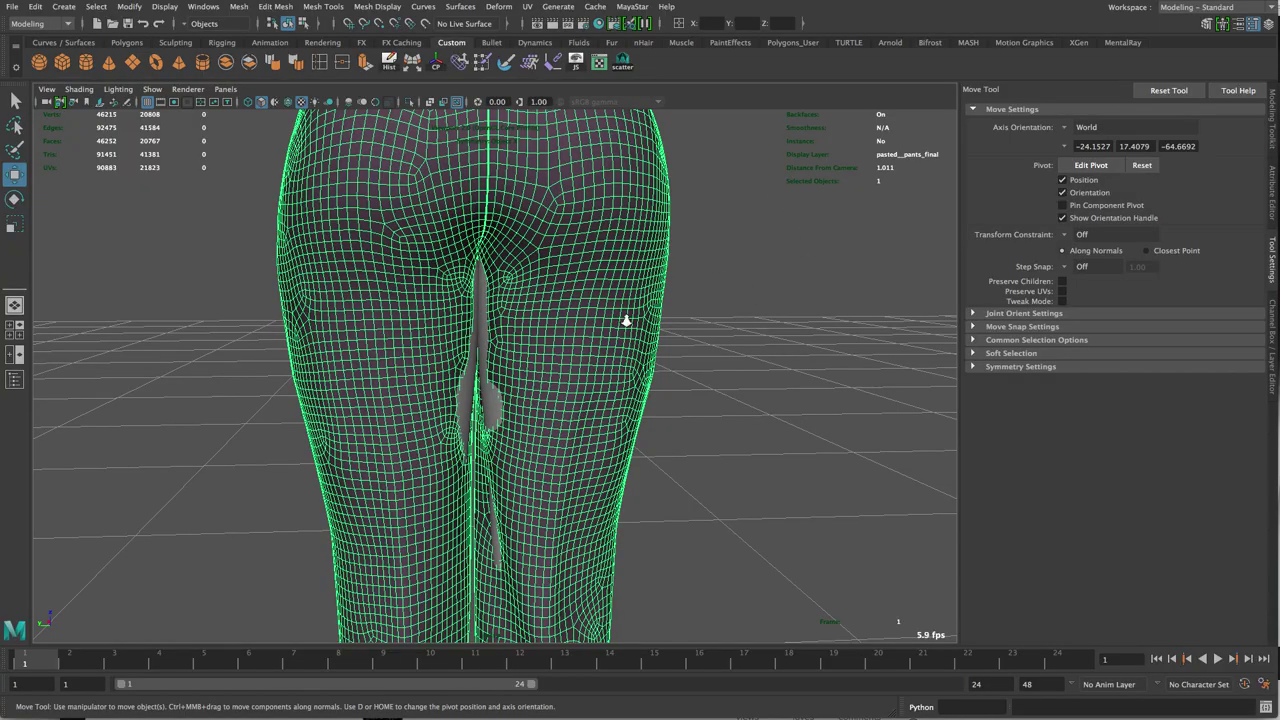
pyautogui.keyDown('alt'); pyautogui.moveTo(626, 321); pyautogui.dragTo(653, 377, button='right'); pyautogui.keyUp('alt')
pyautogui.keyDown('alt'); pyautogui.moveTo(746, 357); pyautogui.dragTo(748, 346); pyautogui.keyUp('alt')
pyautogui.keyDown('alt'); pyautogui.moveTo(670, 348); pyautogui.dragTo(741, 346, button='right'); pyautogui.keyUp('alt')
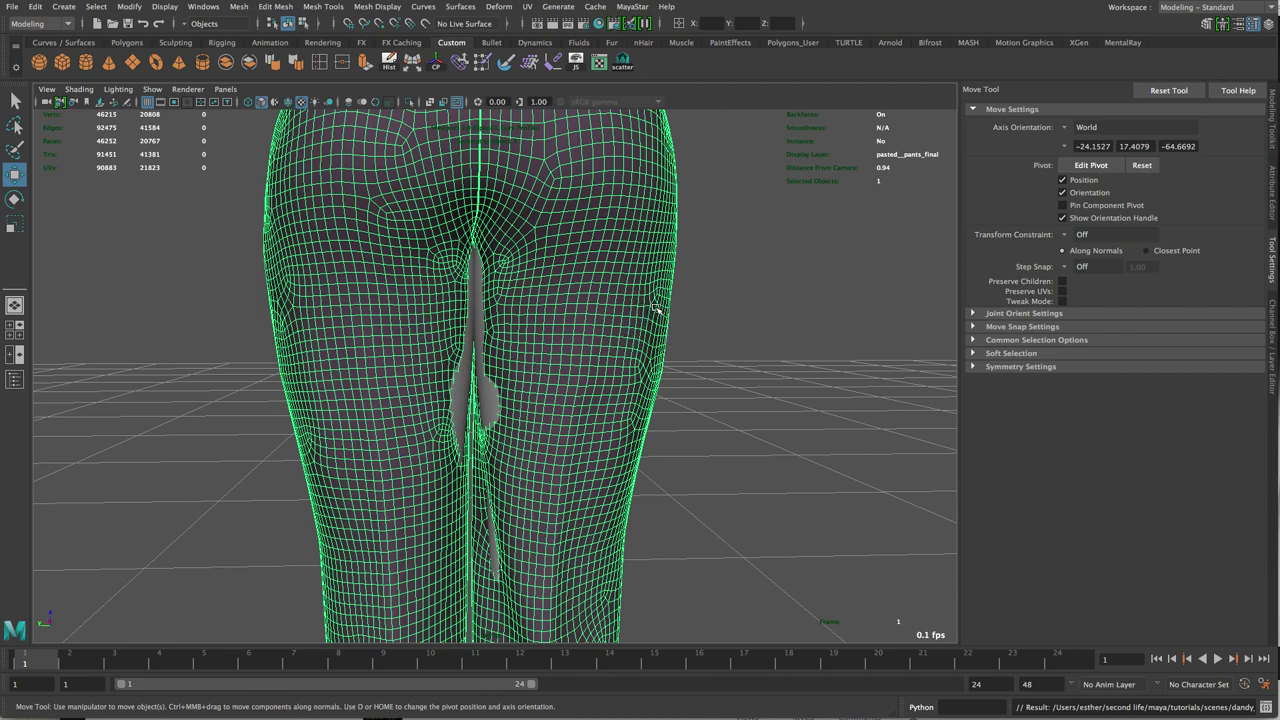
pyautogui.click(1272, 328)
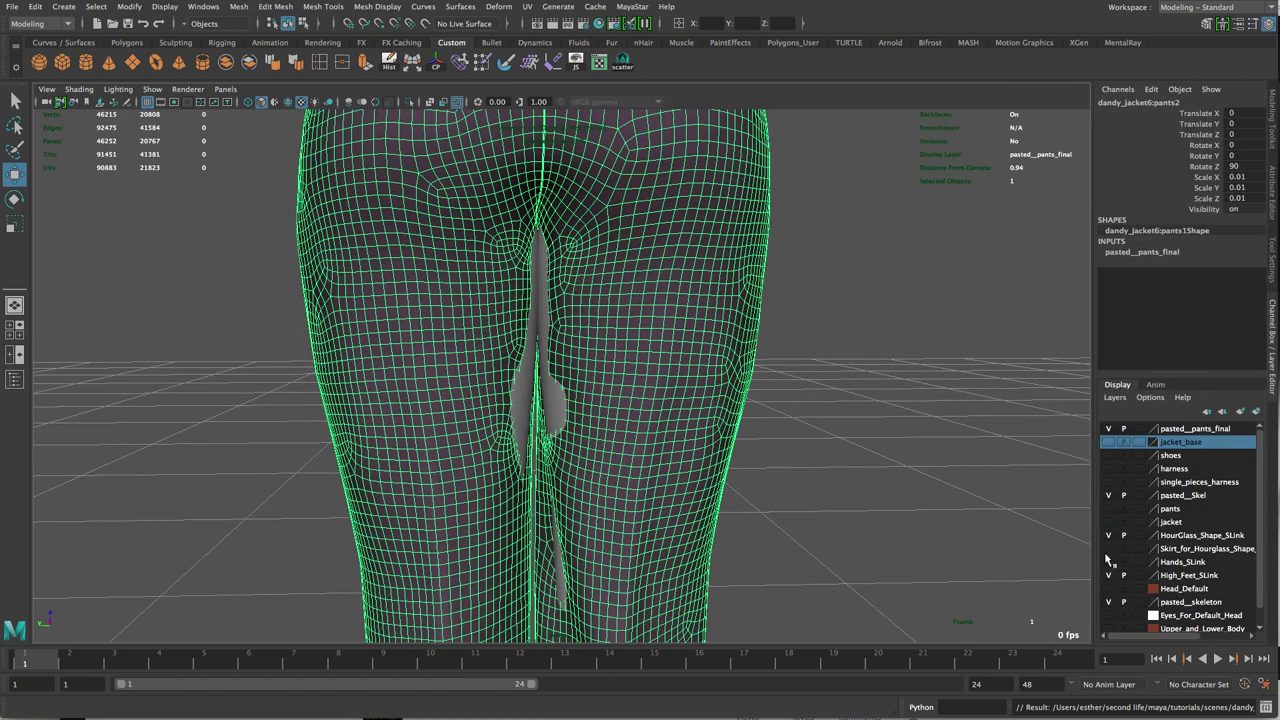
pyautogui.moveTo(1261, 530); pyautogui.dragTo(1259, 563)
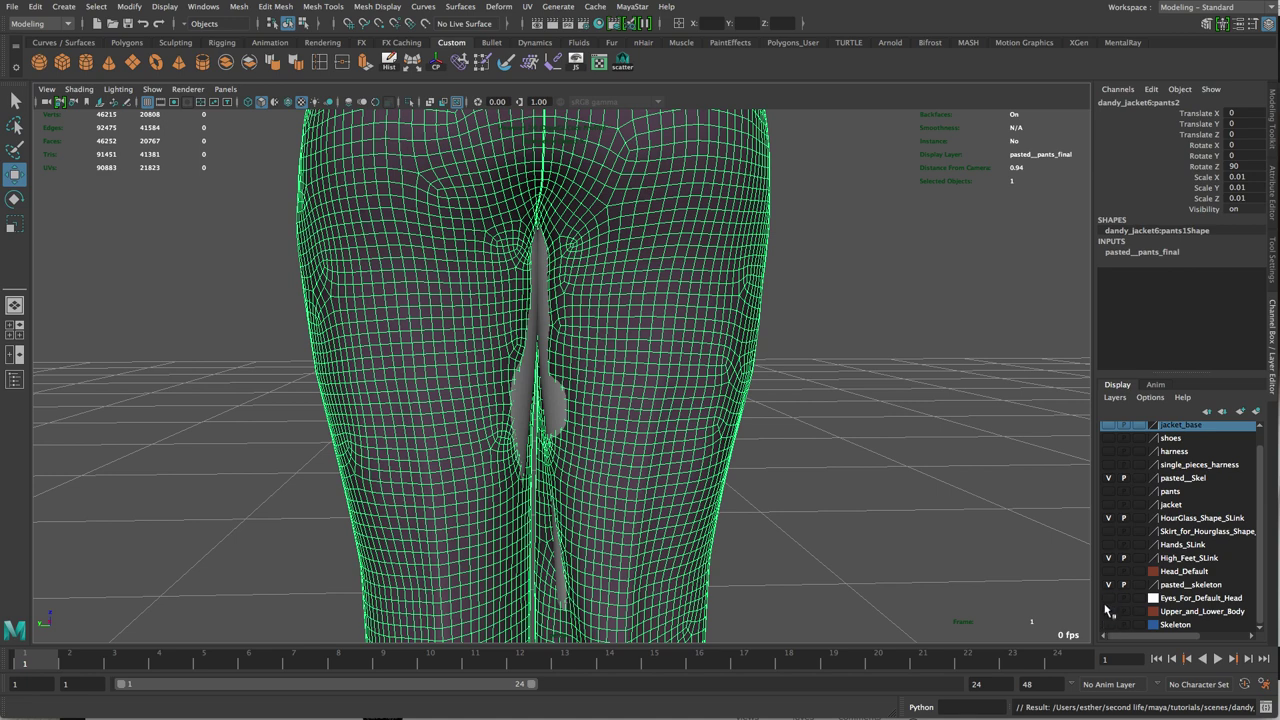
pyautogui.click(1109, 518)
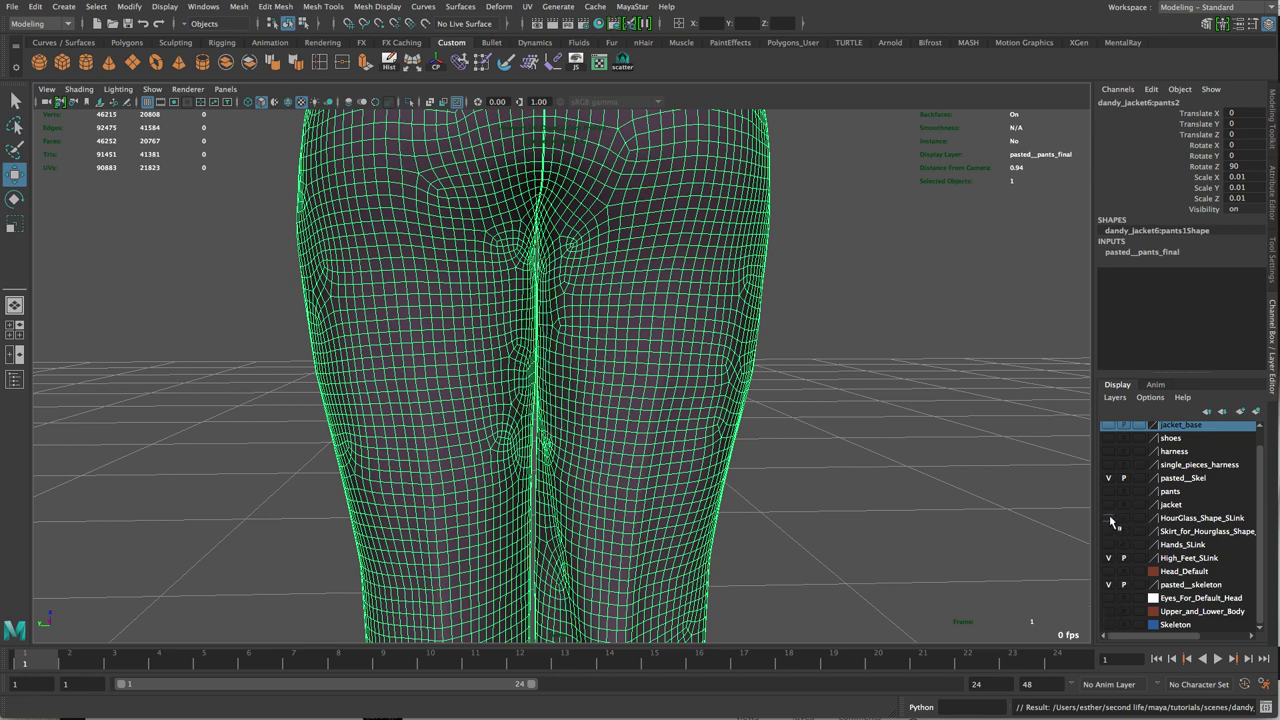
pyautogui.click(891, 451)
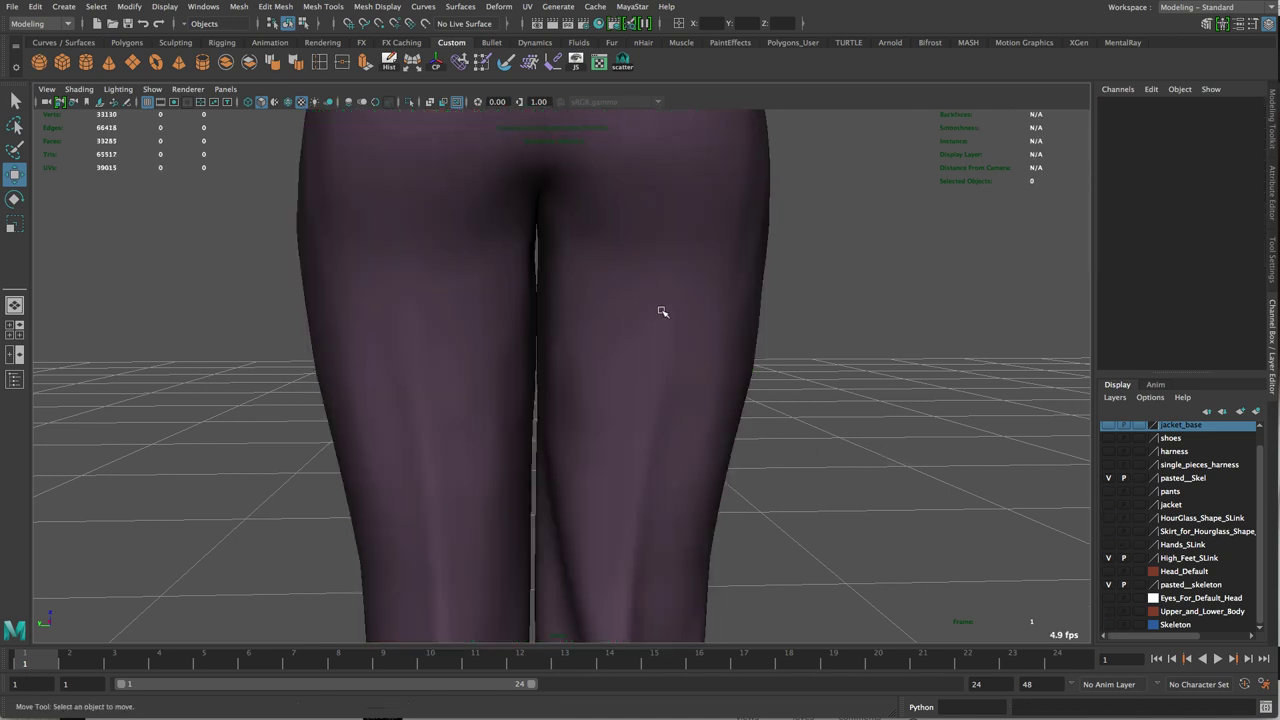
pyautogui.keyDown('alt'); pyautogui.moveTo(655, 303); pyautogui.dragTo(618, 291); pyautogui.keyUp('alt')
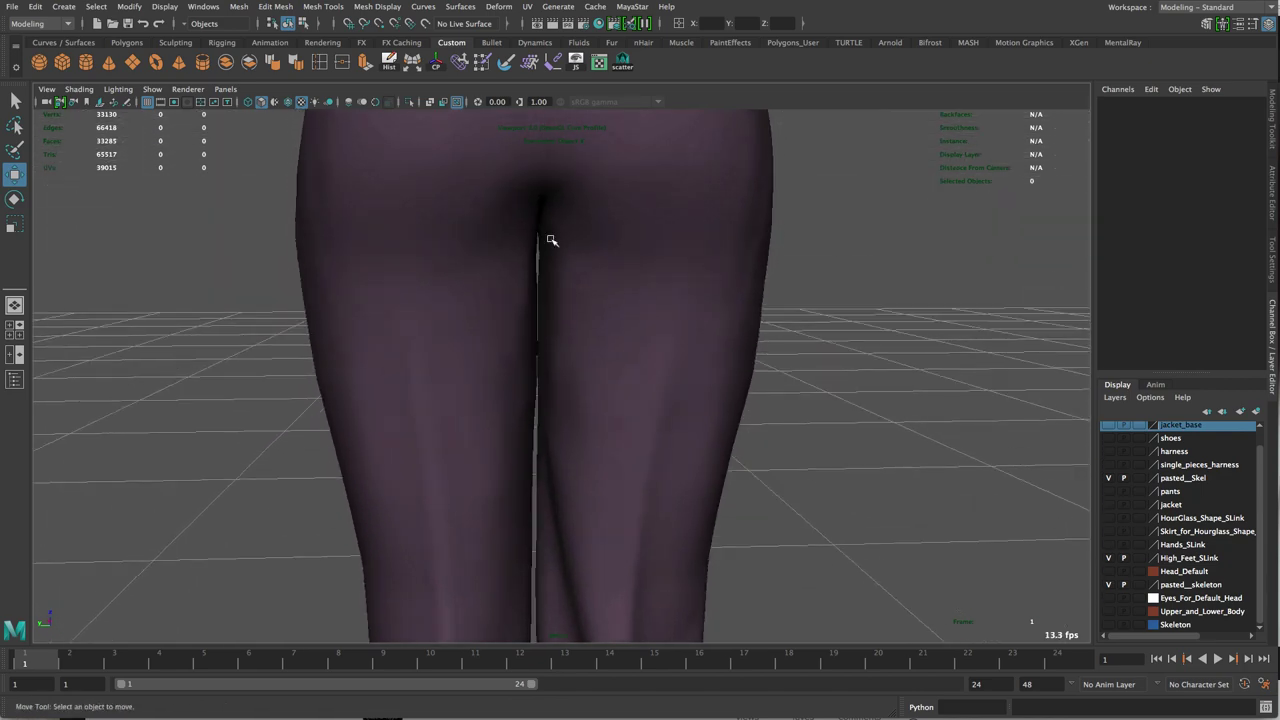
pyautogui.keyDown('alt'); pyautogui.moveTo(654, 346); pyautogui.dragTo(614, 337); pyautogui.keyUp('alt')
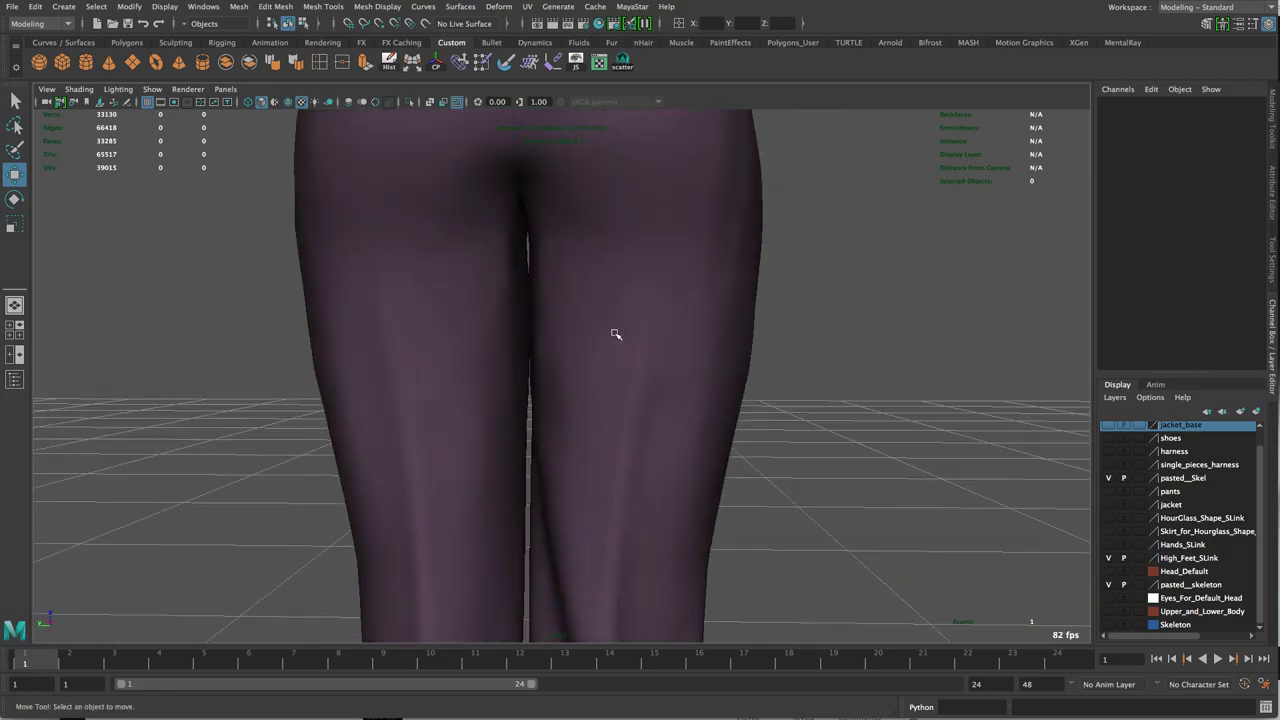
# Step: Select the pants and switch them to vertex selection
pyautogui.click(641, 339)
pyautogui.keyDown('alt'); pyautogui.moveTo(763, 357); pyautogui.dragTo(817, 354); pyautogui.keyUp('alt')
pyautogui.rightClick(816, 355)
pyautogui.moveTo(803, 358); pyautogui.dragTo(766, 357, button='right')
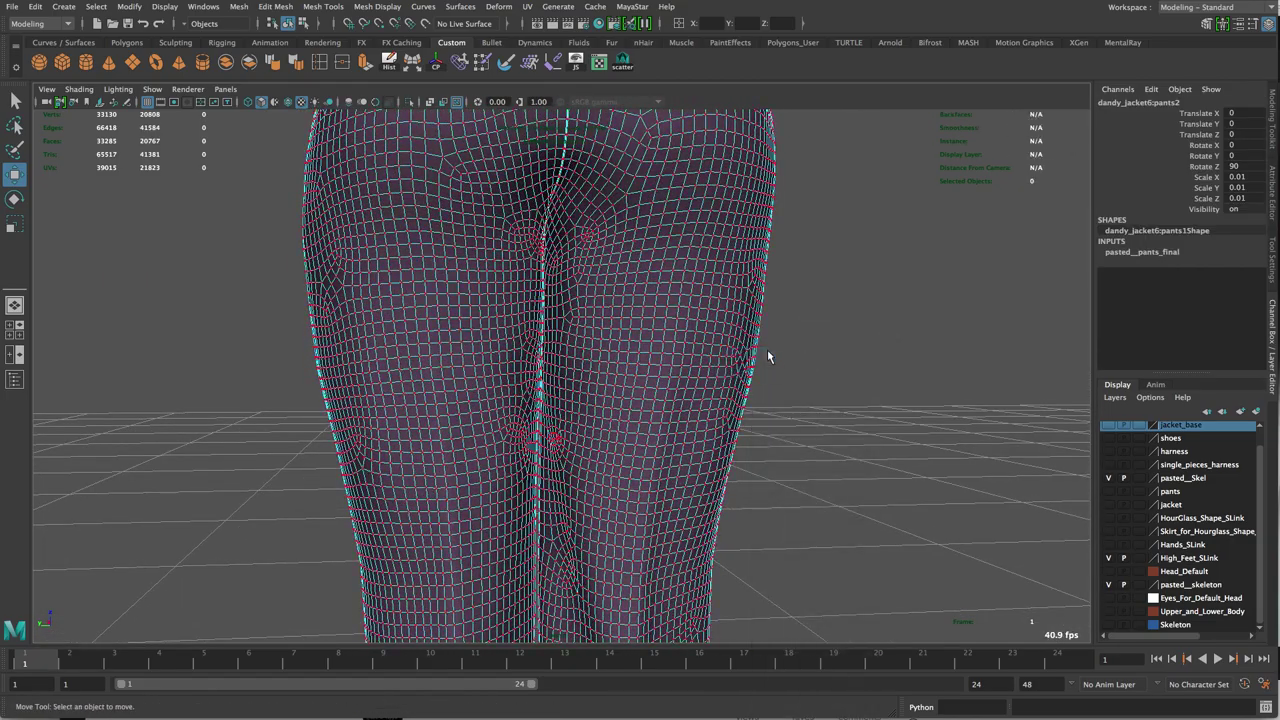
pyautogui.keyDown('alt'); pyautogui.moveTo(823, 371); pyautogui.dragTo(800, 383); pyautogui.keyUp('alt')
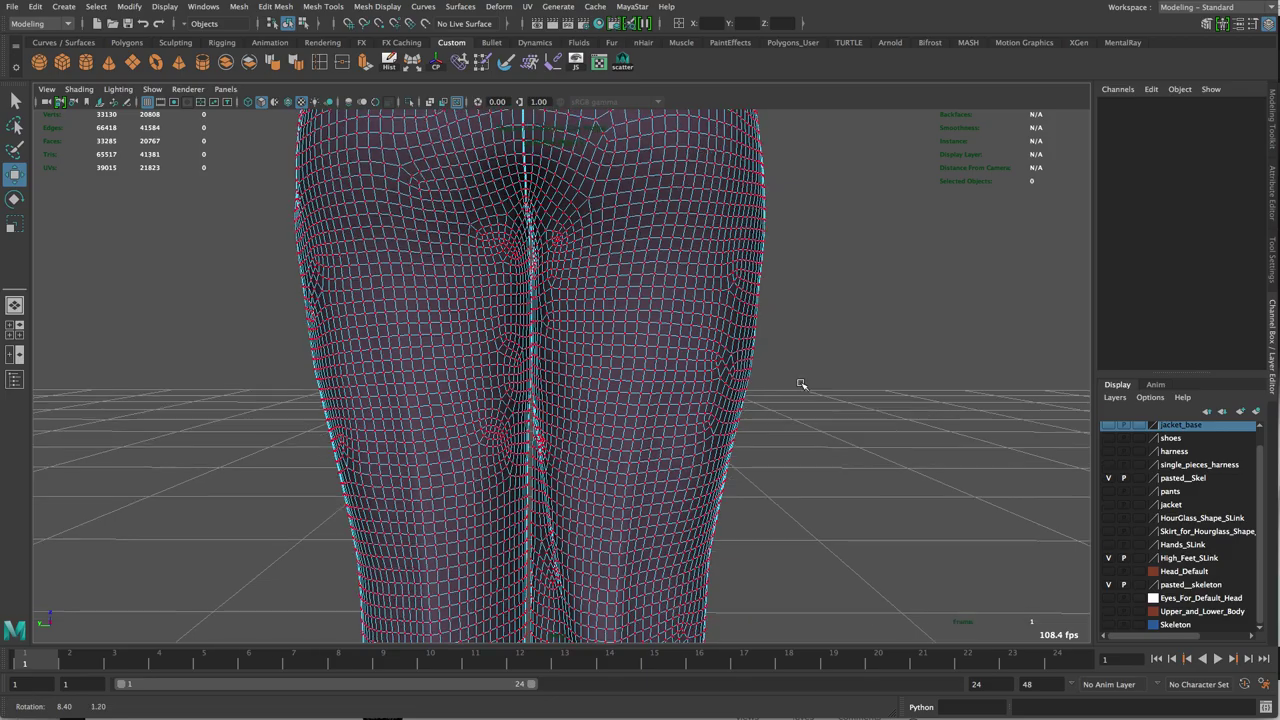
# Step: Open the UV Editor and resize and place it beside the pants so both the UV shells and legs are visible
pyautogui.click(599, 62)
pyautogui.keyDown('alt'); pyautogui.moveTo(736, 290); pyautogui.dragTo(333, 232, button='right'); pyautogui.keyUp('alt')
pyautogui.moveTo(702, 76); pyautogui.dragTo(1164, 78)
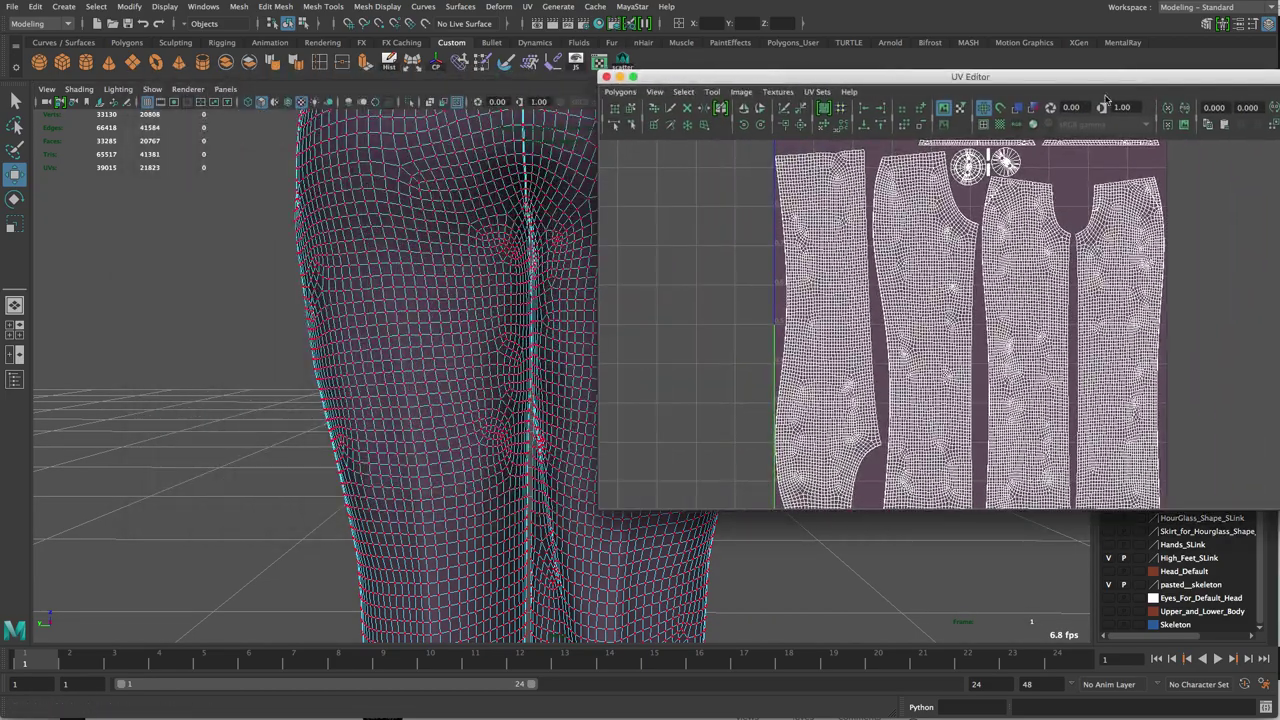
pyautogui.keyDown('alt'); pyautogui.moveTo(1018, 341); pyautogui.dragTo(880, 308, button='right'); pyautogui.keyUp('alt')
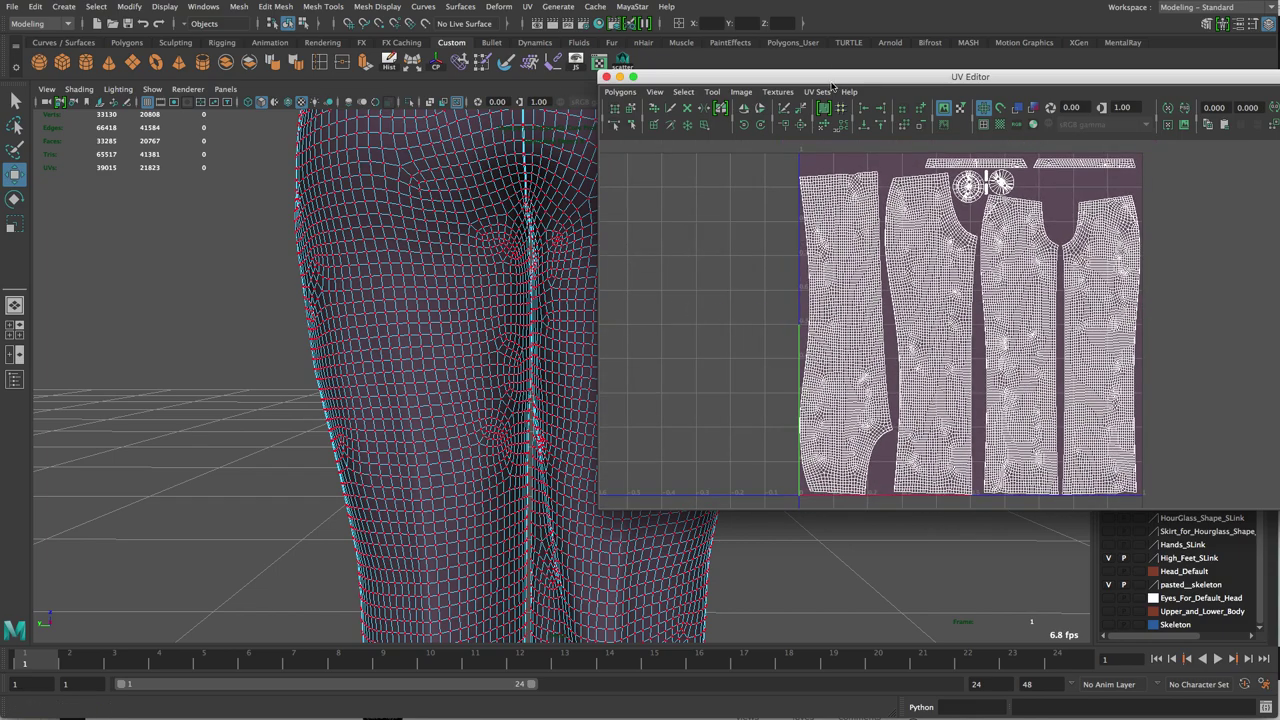
pyautogui.moveTo(992, 80); pyautogui.dragTo(879, 95)
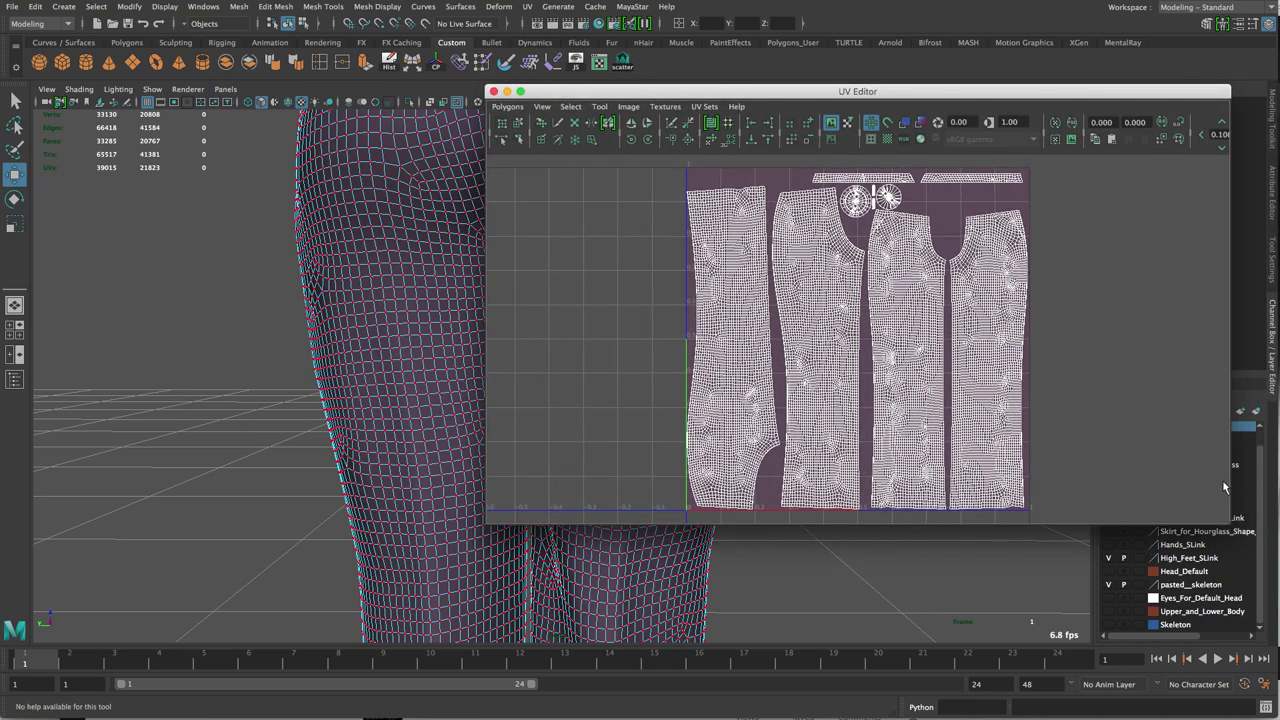
pyautogui.moveTo(1228, 522); pyautogui.dragTo(928, 489)
pyautogui.keyDown('alt'); pyautogui.moveTo(725, 315); pyautogui.dragTo(872, 410, button='right'); pyautogui.keyUp('alt')
pyautogui.moveTo(842, 93); pyautogui.dragTo(1125, 127)
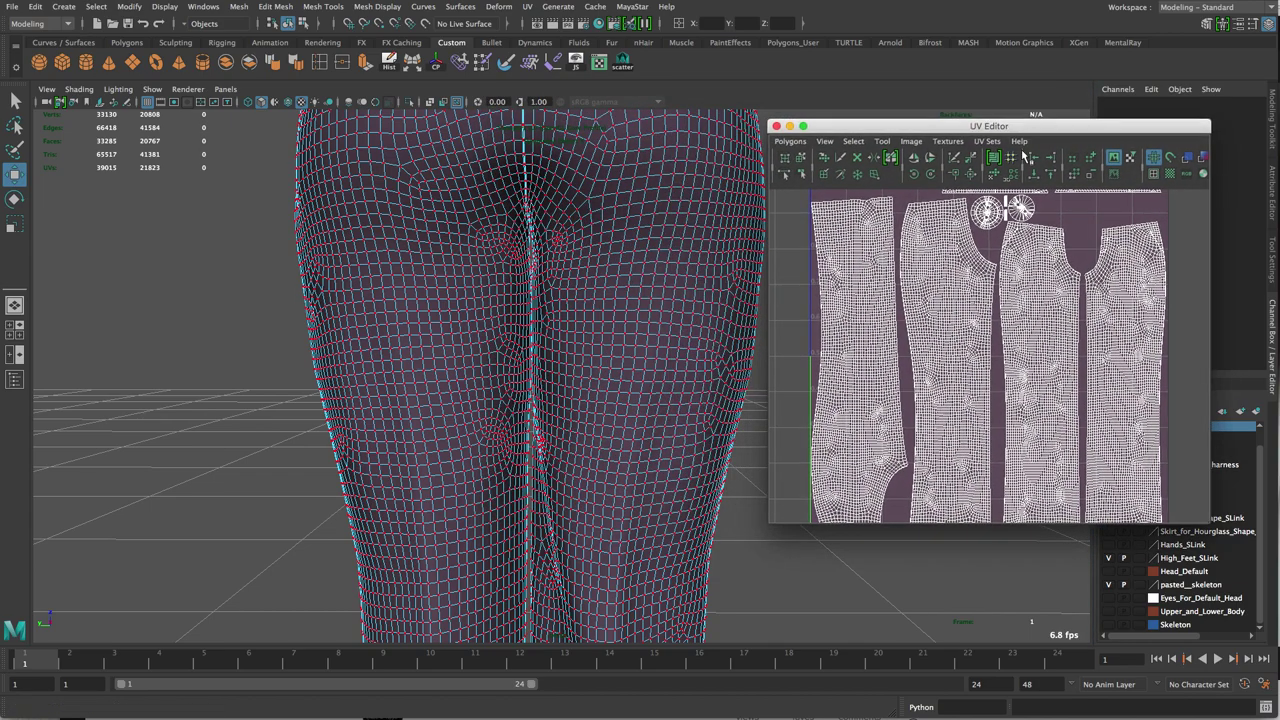
# Step: Try selecting patches of the pants' vertices in the first two leg shells of the UV layout
pyautogui.rightClick(898, 297)
pyautogui.moveTo(898, 298); pyautogui.dragTo(844, 306, button='right')
pyautogui.click(846, 342)
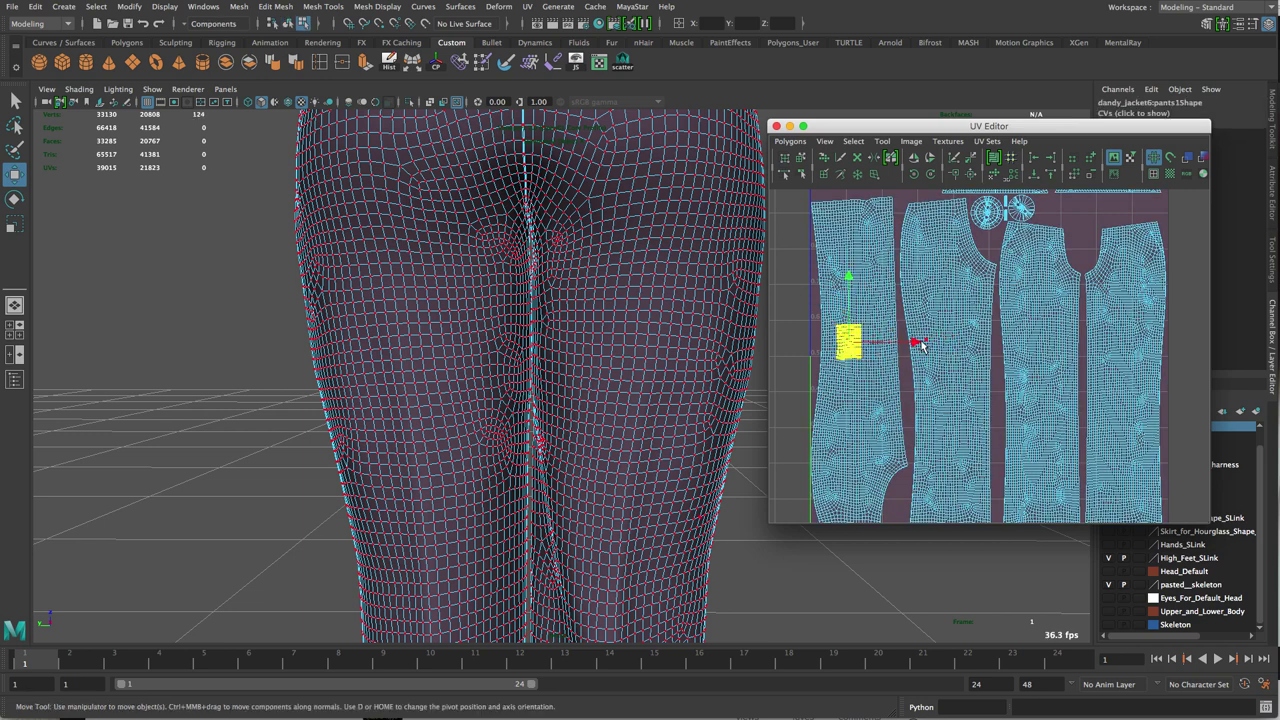
pyautogui.click(976, 263)
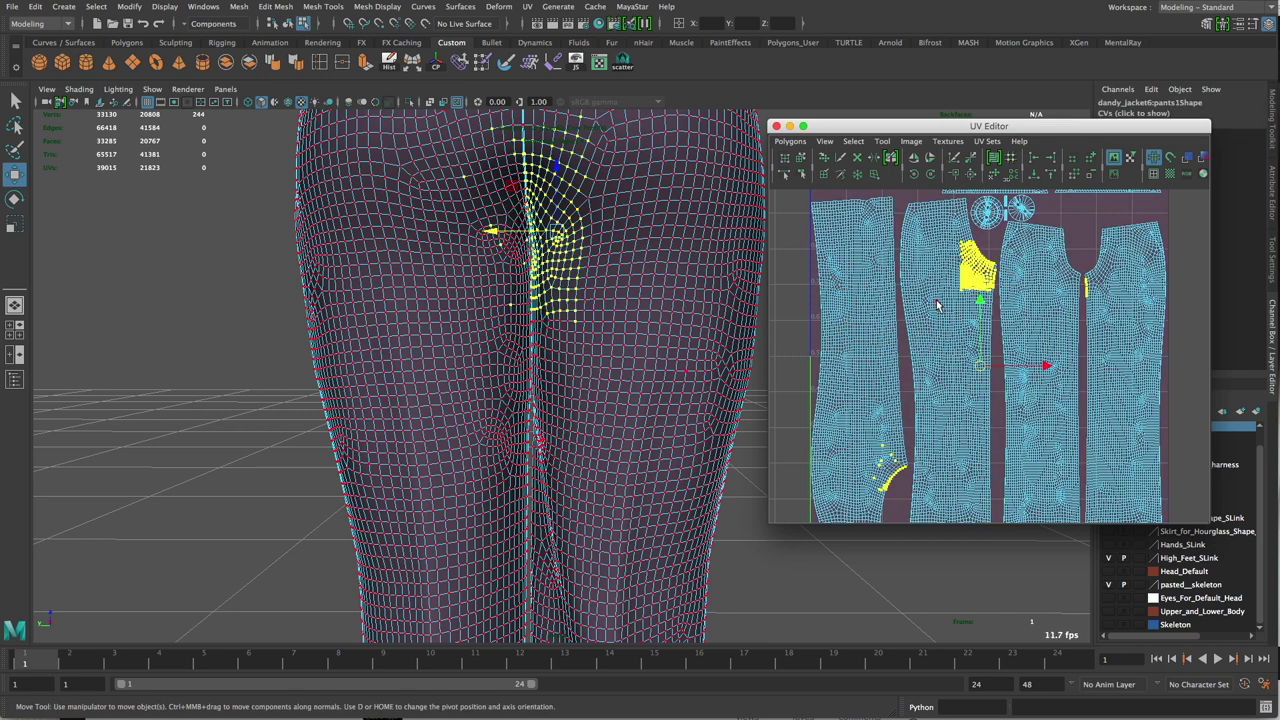
pyautogui.click(949, 241)
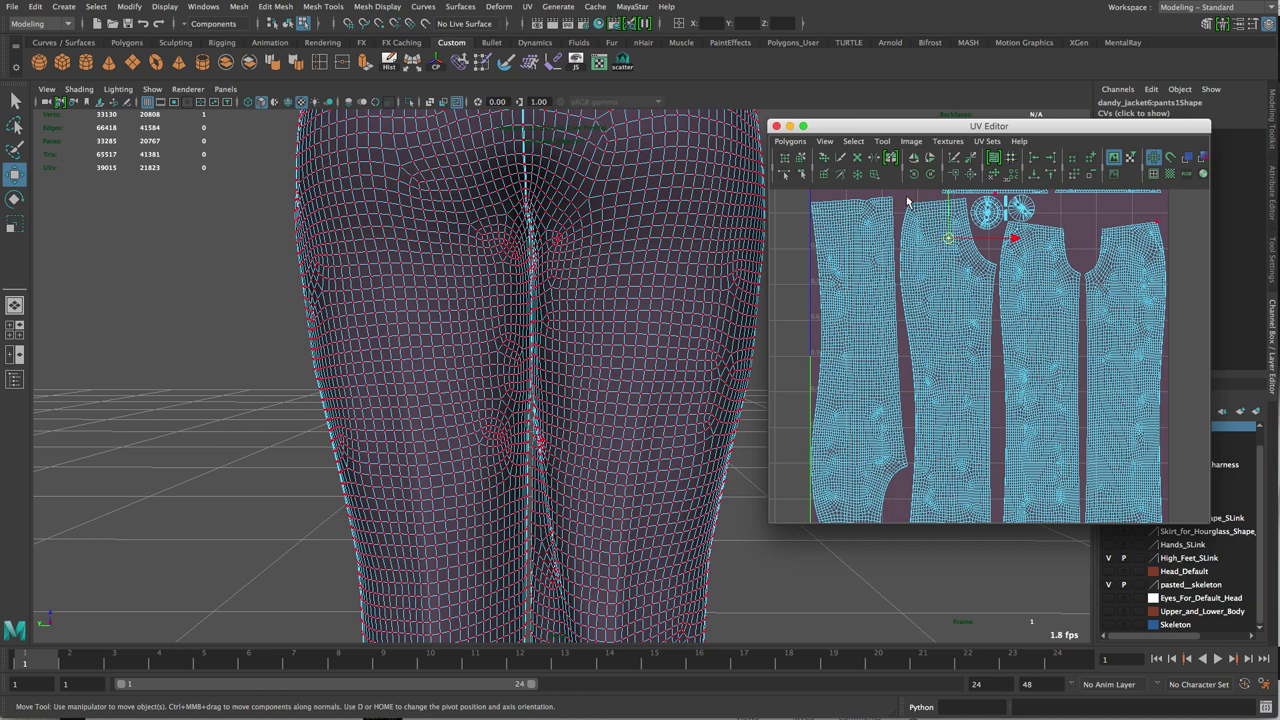
# Step: Switch the UV Editor to shell selection and select the faces of the second leg shell
pyautogui.moveTo(934, 263); pyautogui.dragTo(903, 262, button='right')
pyautogui.click(948, 191)
pyautogui.moveTo(967, 132); pyautogui.dragTo(856, 141)
pyautogui.click(825, 292)
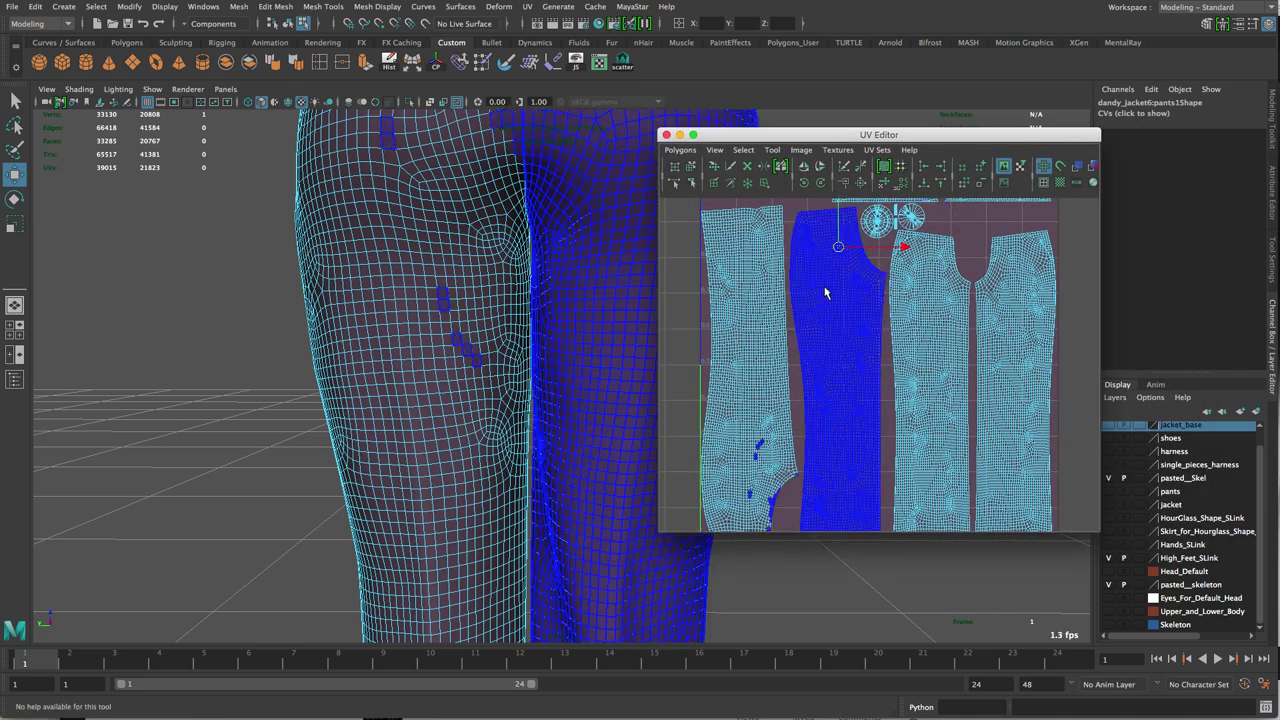
pyautogui.hotkey('ctrl', 'F11')
pyautogui.click(776, 452)
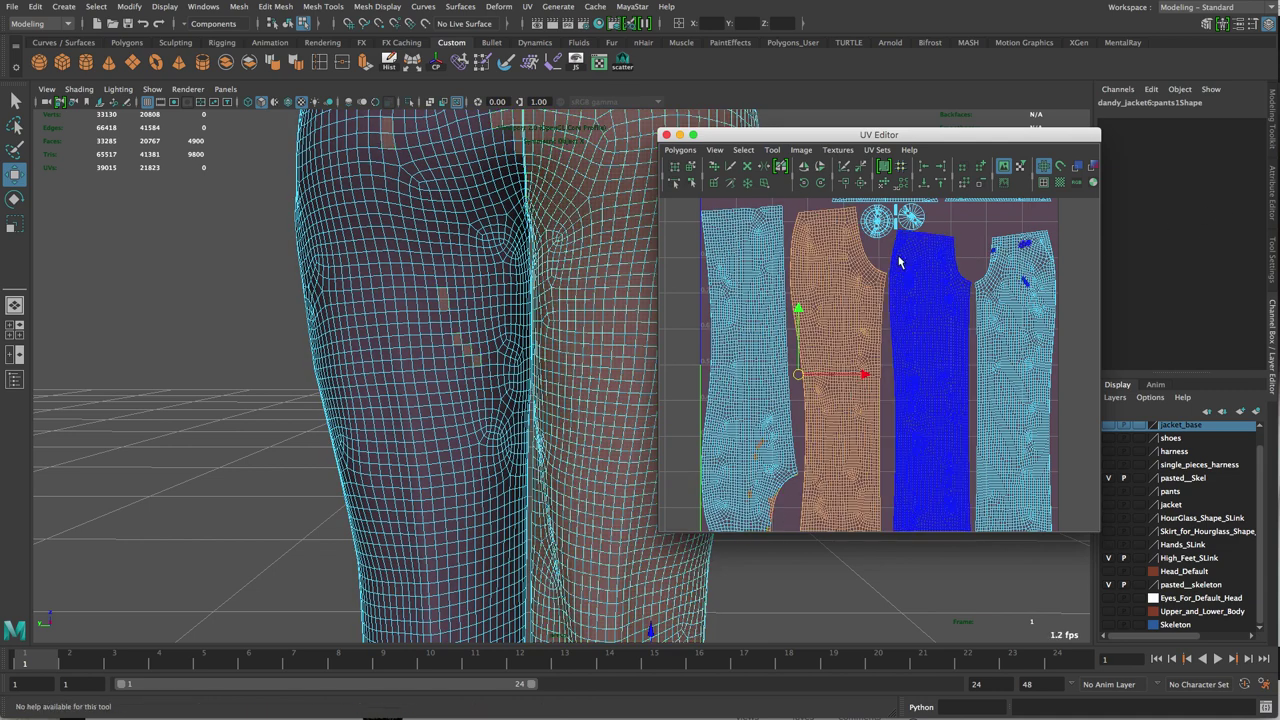
# Step: Change the Move tool's Symmetry setting from Object X to Off
pyautogui.click(1272, 260)
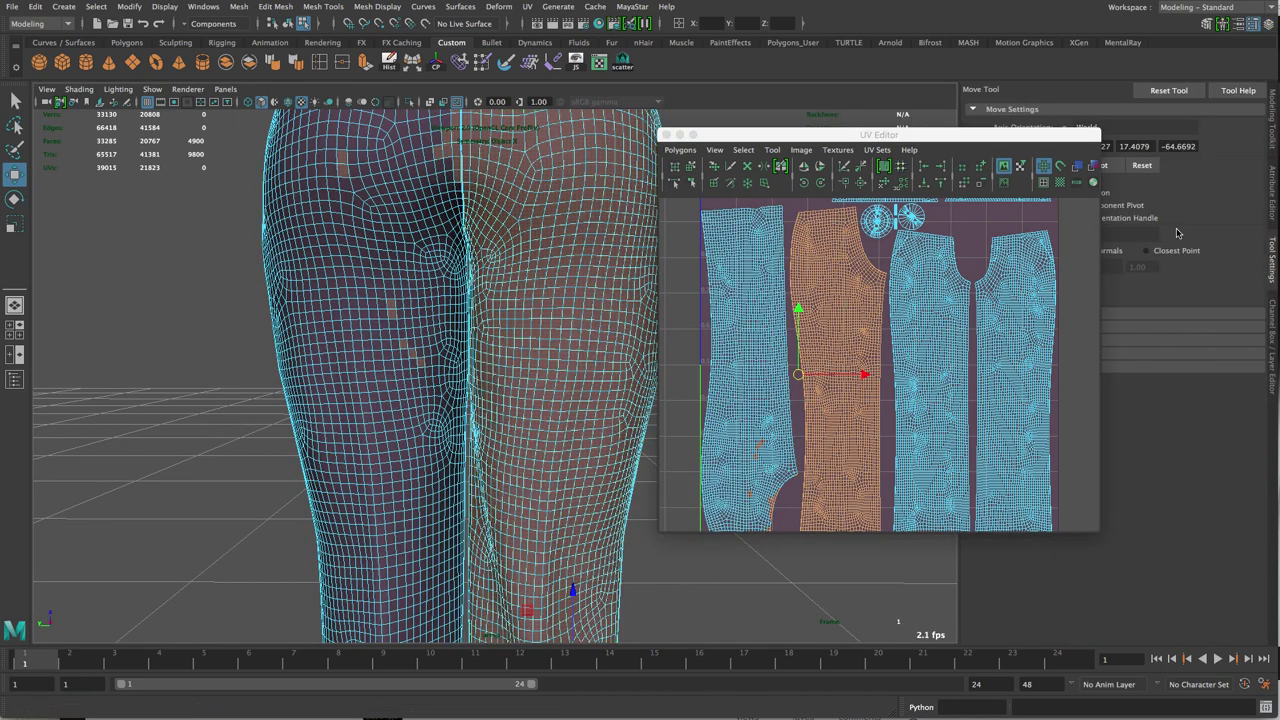
pyautogui.moveTo(1005, 138); pyautogui.dragTo(812, 180)
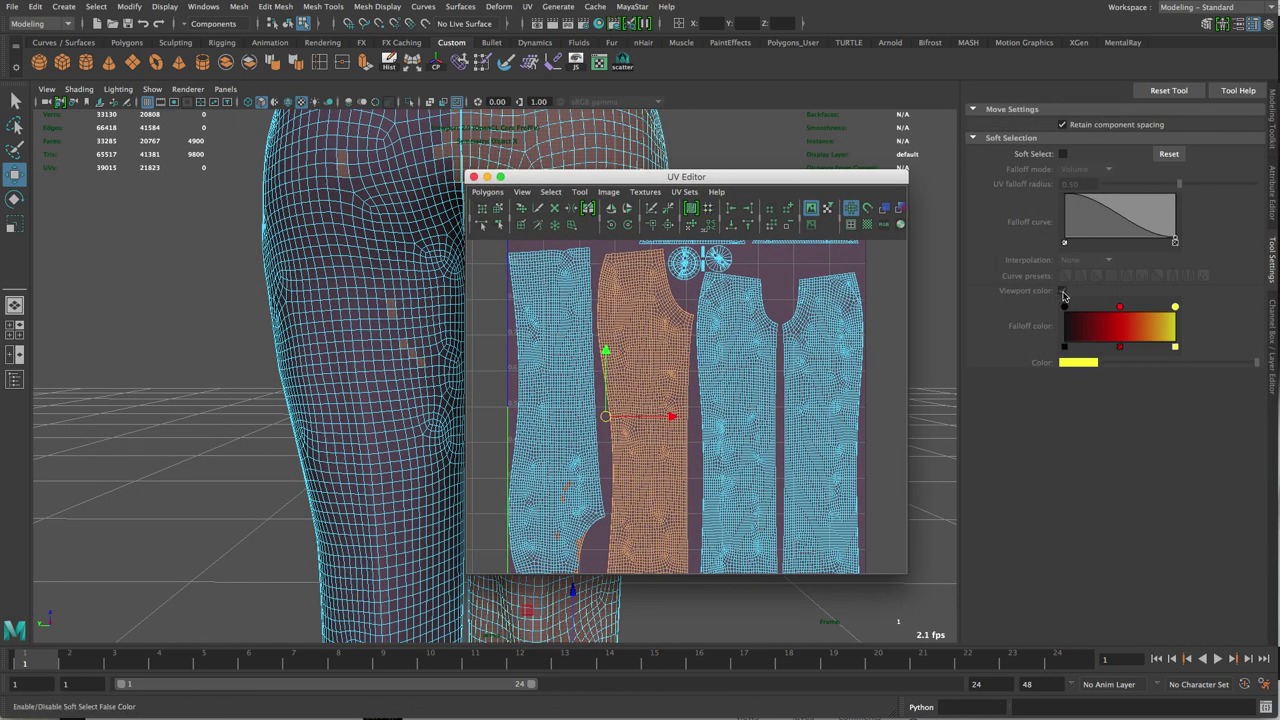
pyautogui.click(1272, 256)
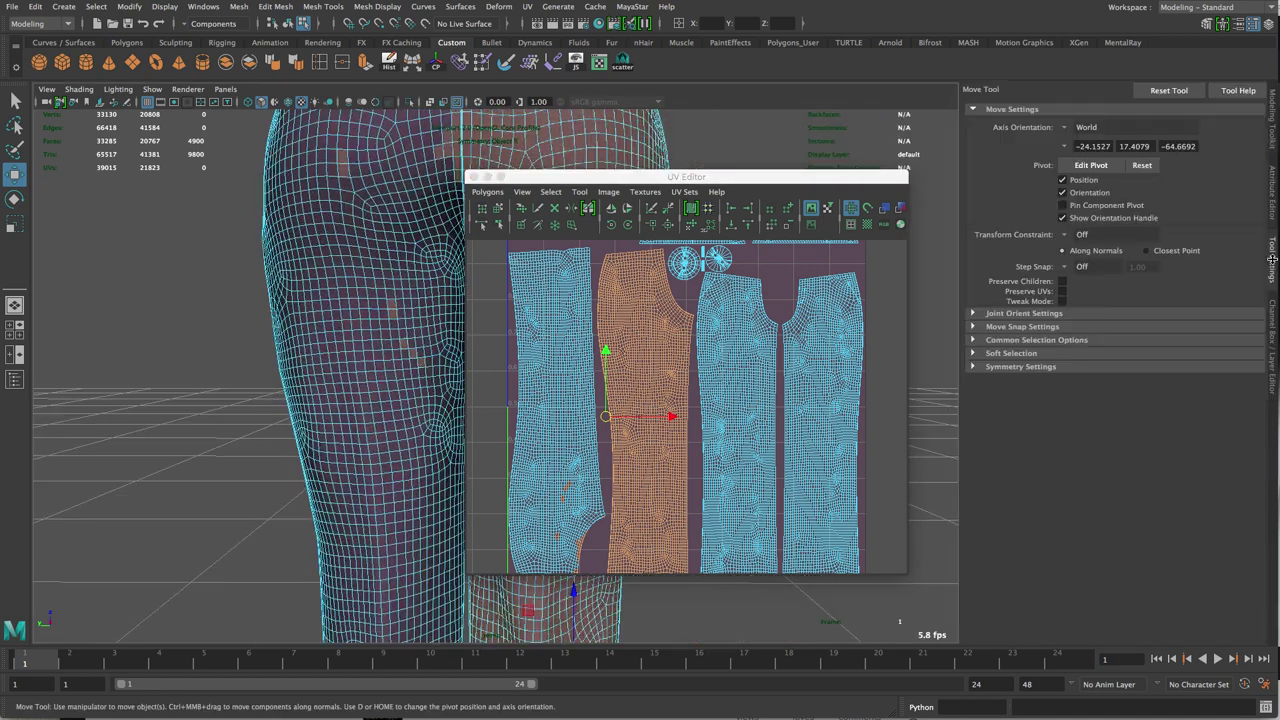
pyautogui.click(971, 367)
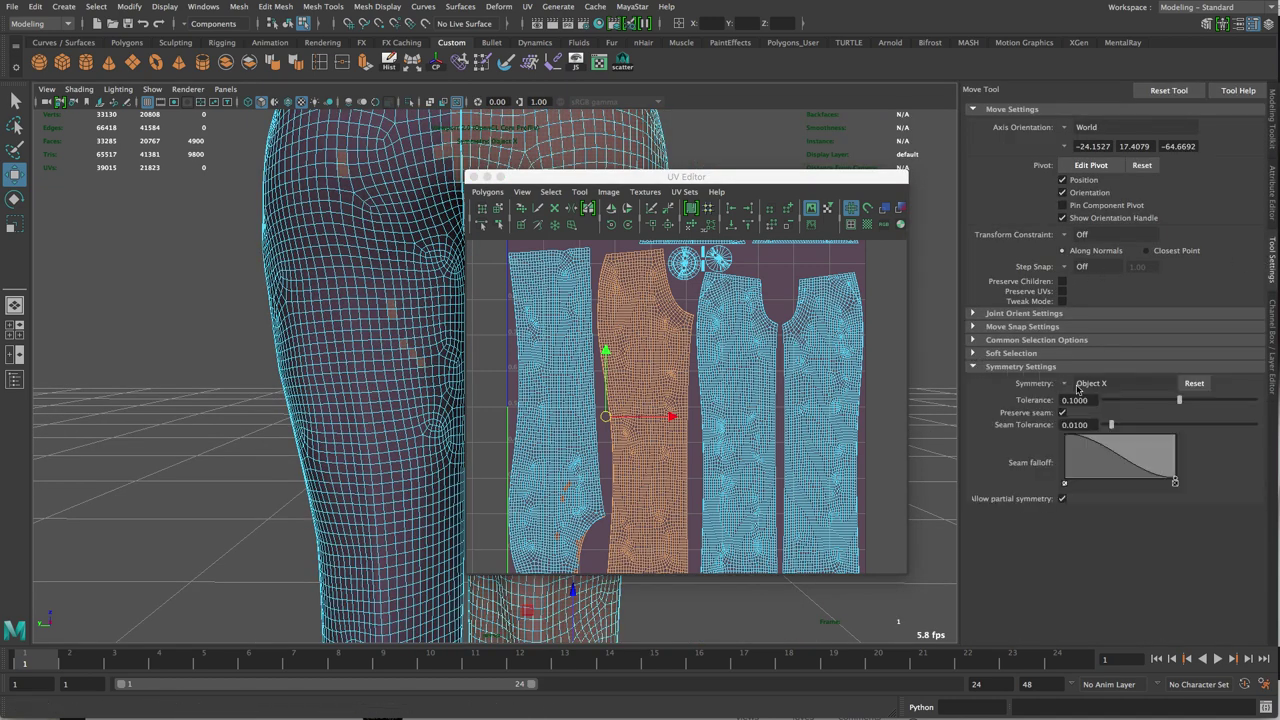
pyautogui.click(1080, 383)
pyautogui.click(1090, 394)
# Step: Enlarge the UV Editor and select the second and fourth leg shells, covering the front and back of one leg
pyautogui.moveTo(869, 177); pyautogui.dragTo(1136, 196)
pyautogui.click(706, 386)
pyautogui.click(630, 383)
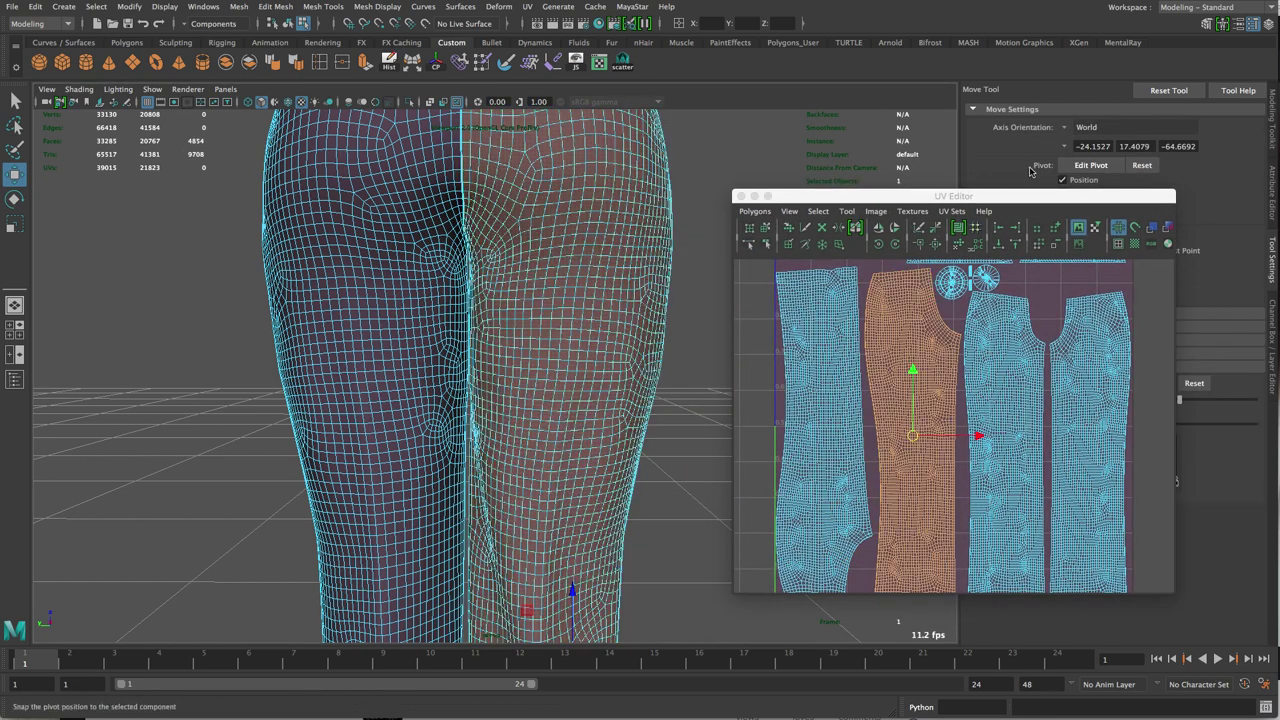
pyautogui.moveTo(998, 194); pyautogui.dragTo(960, 123)
pyautogui.moveTo(1133, 517); pyautogui.dragTo(1194, 600)
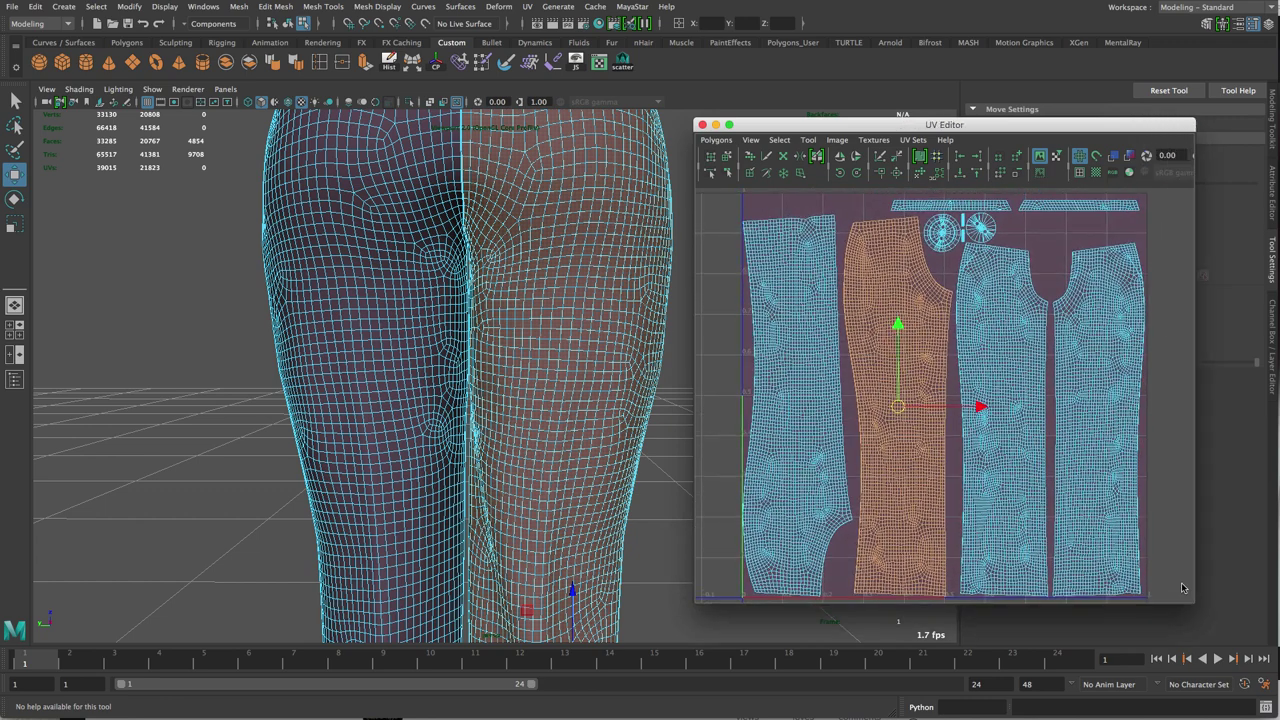
pyautogui.click(873, 222)
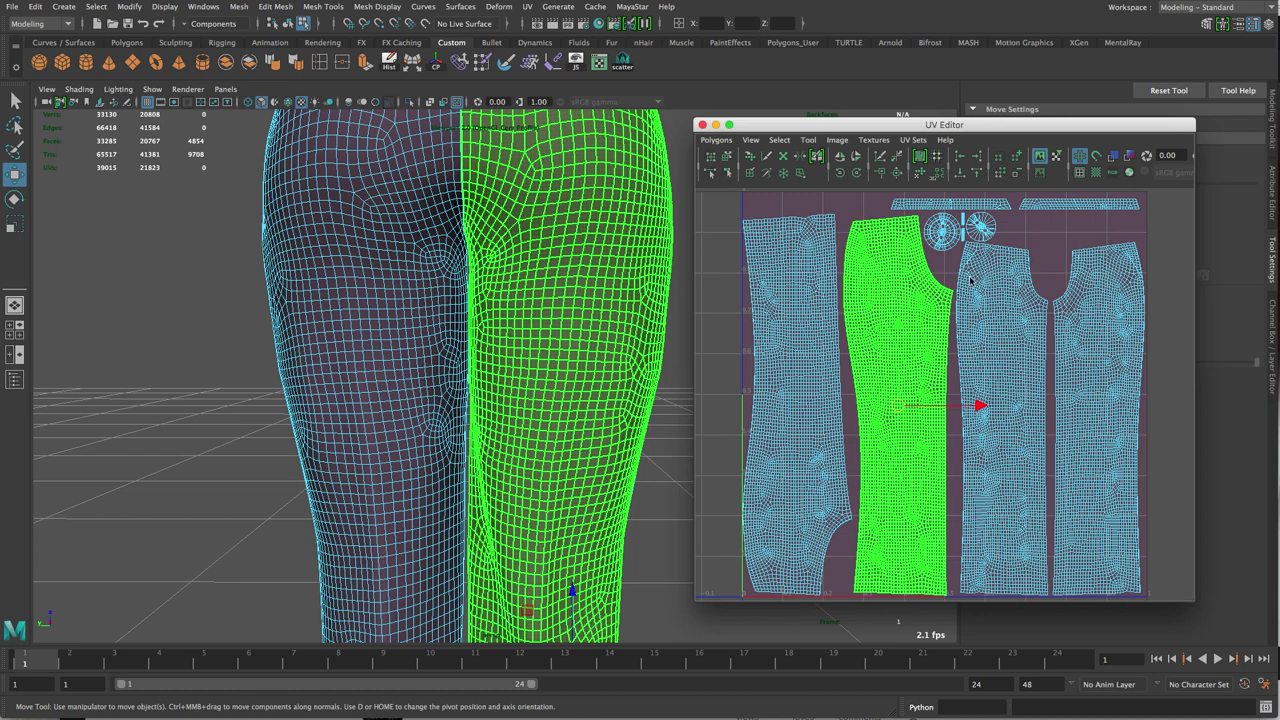
pyautogui.keyDown('shift'); pyautogui.click(1093, 318); pyautogui.keyUp('shift')
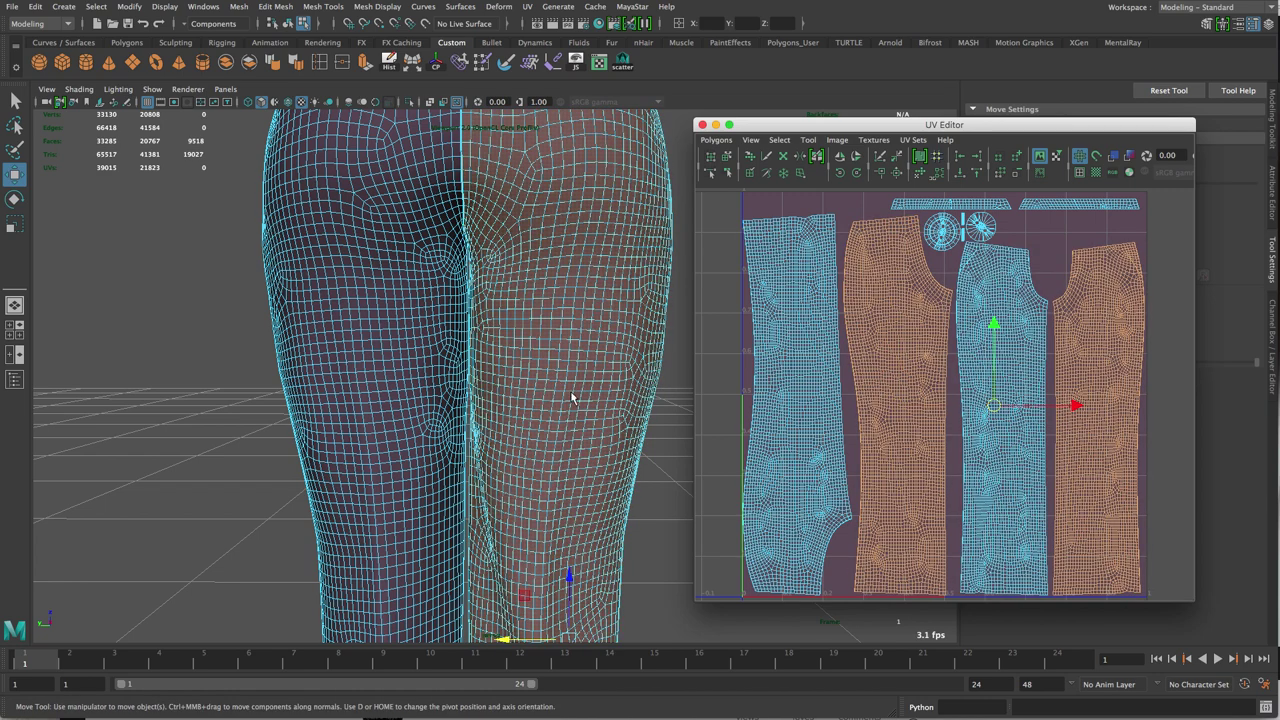
pyautogui.keyDown('alt'); pyautogui.moveTo(575, 400); pyautogui.dragTo(566, 375); pyautogui.keyUp('alt')
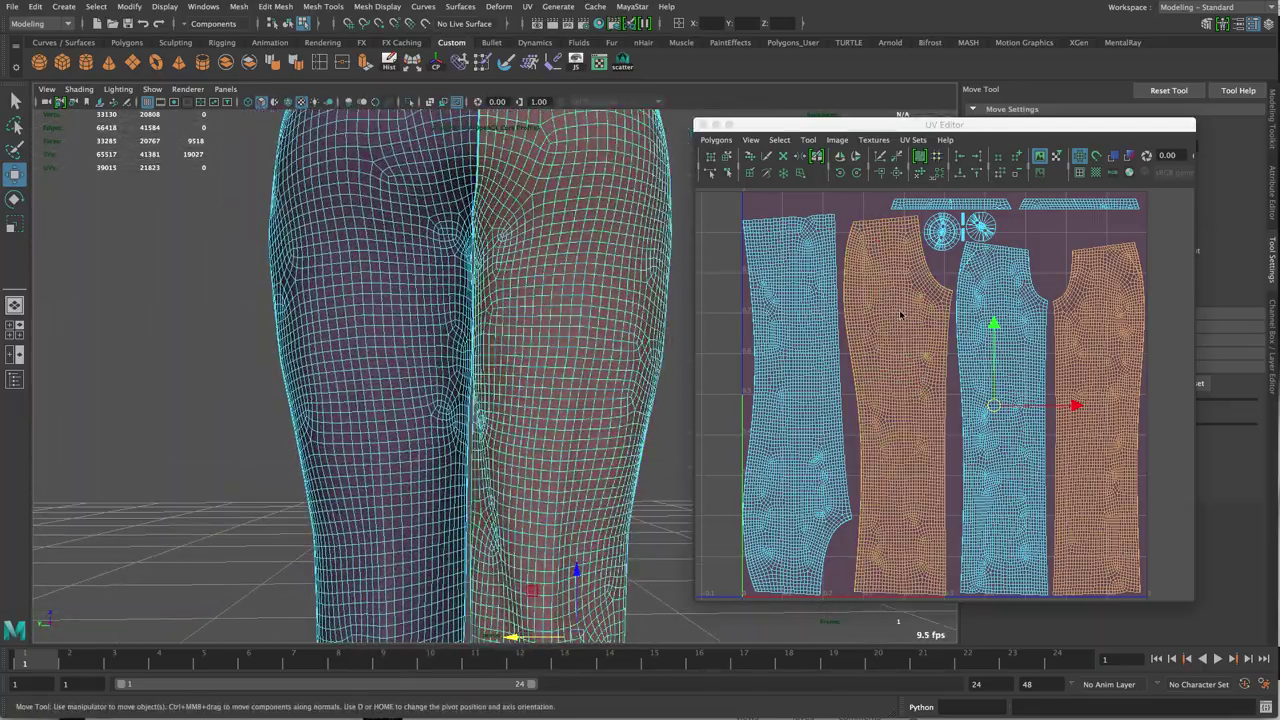
# Step: Convert the selected leg shells to vertices, close the UV Editor and display the vertices' CV values
pyautogui.moveTo(903, 313); pyautogui.dragTo(1068, 517, button='right')
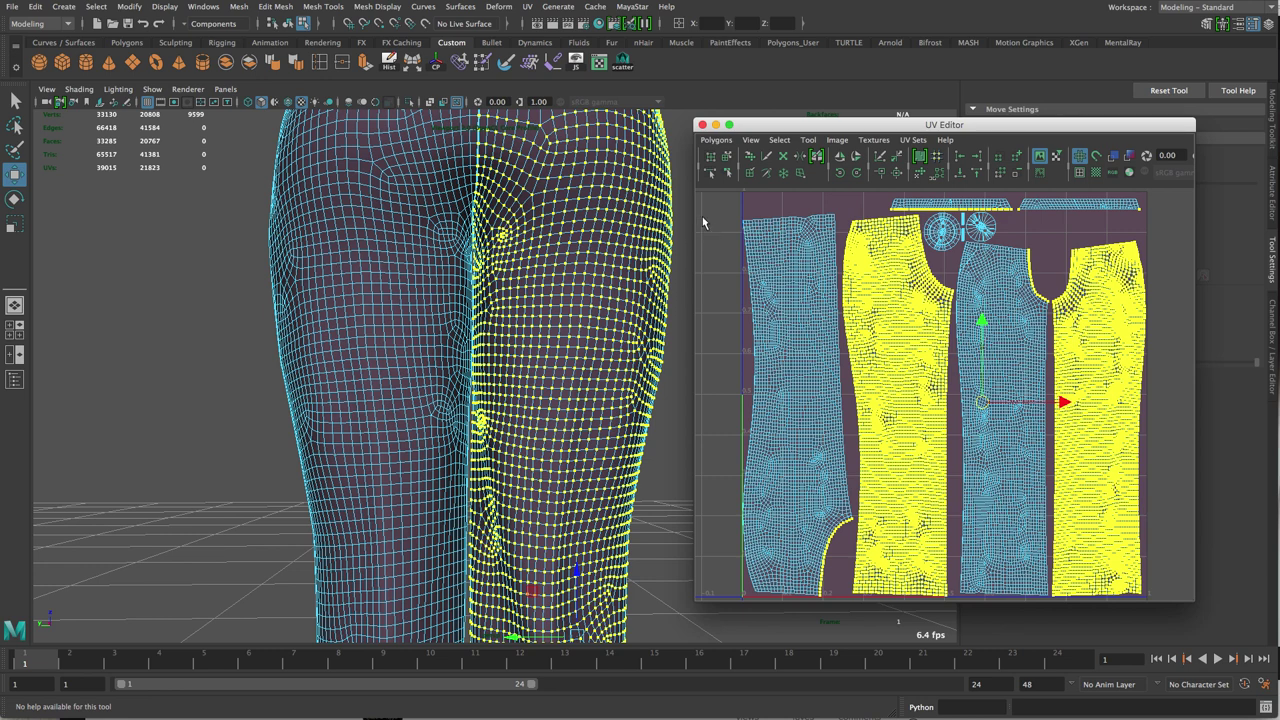
pyautogui.click(704, 124)
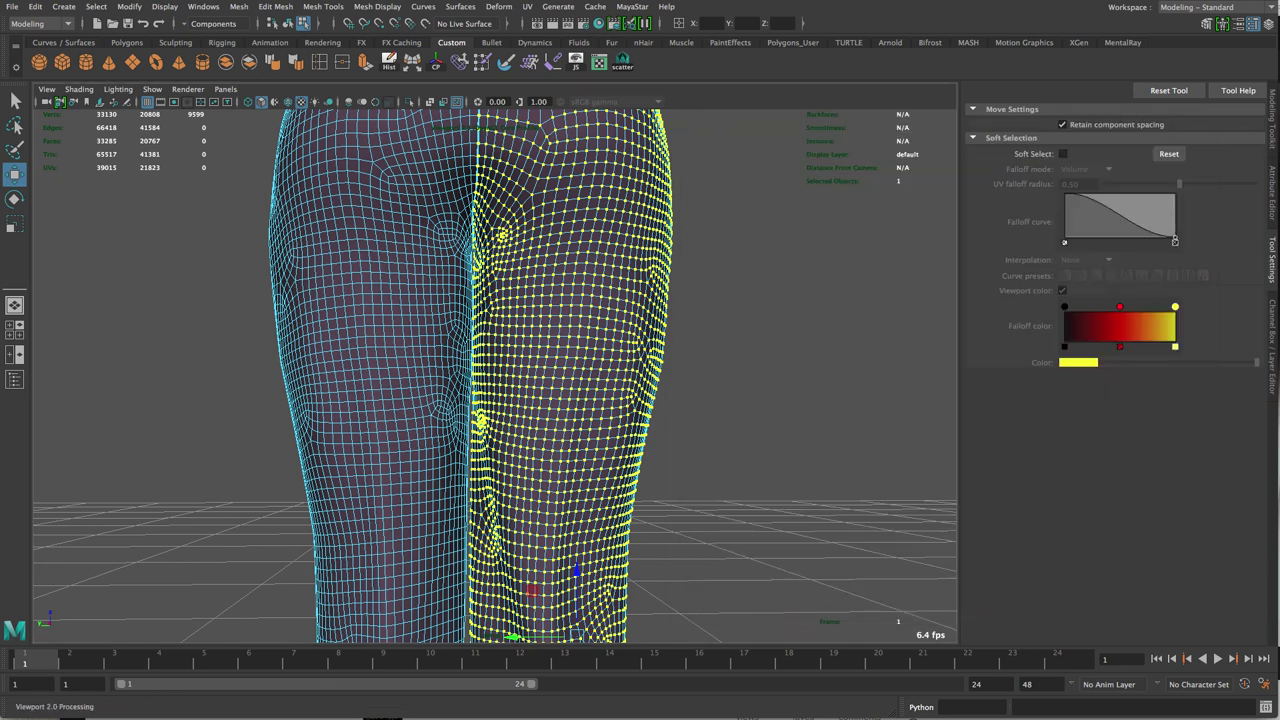
pyautogui.click(1273, 325)
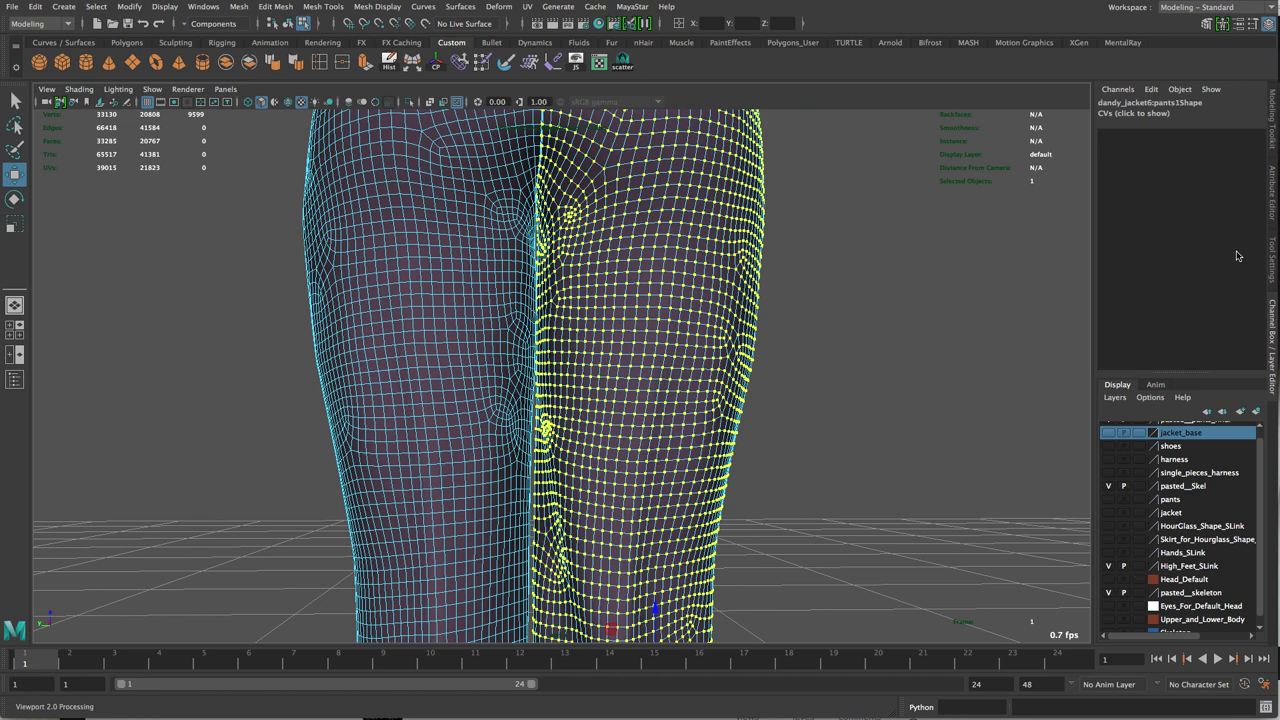
pyautogui.click(1129, 114)
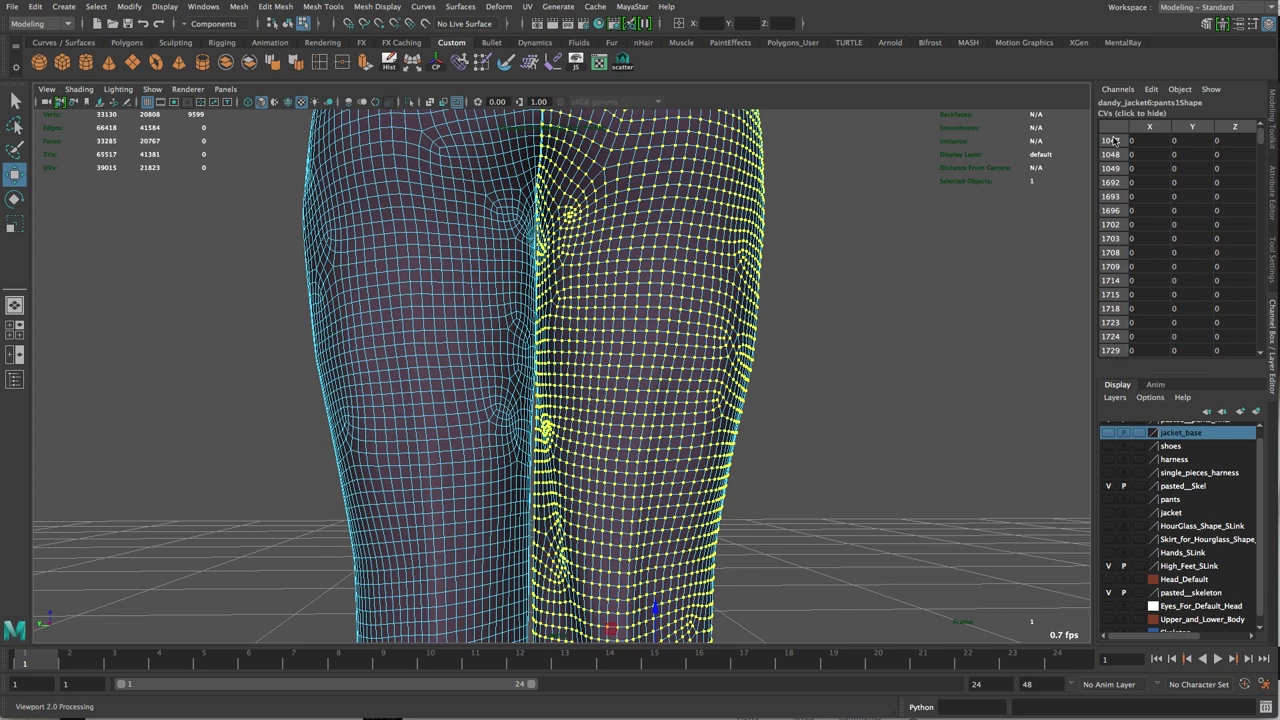
# Step: Select the X, Y and Z values of all listed leg vertices and lock them
pyautogui.moveTo(1113, 140); pyautogui.dragTo(1148, 369)
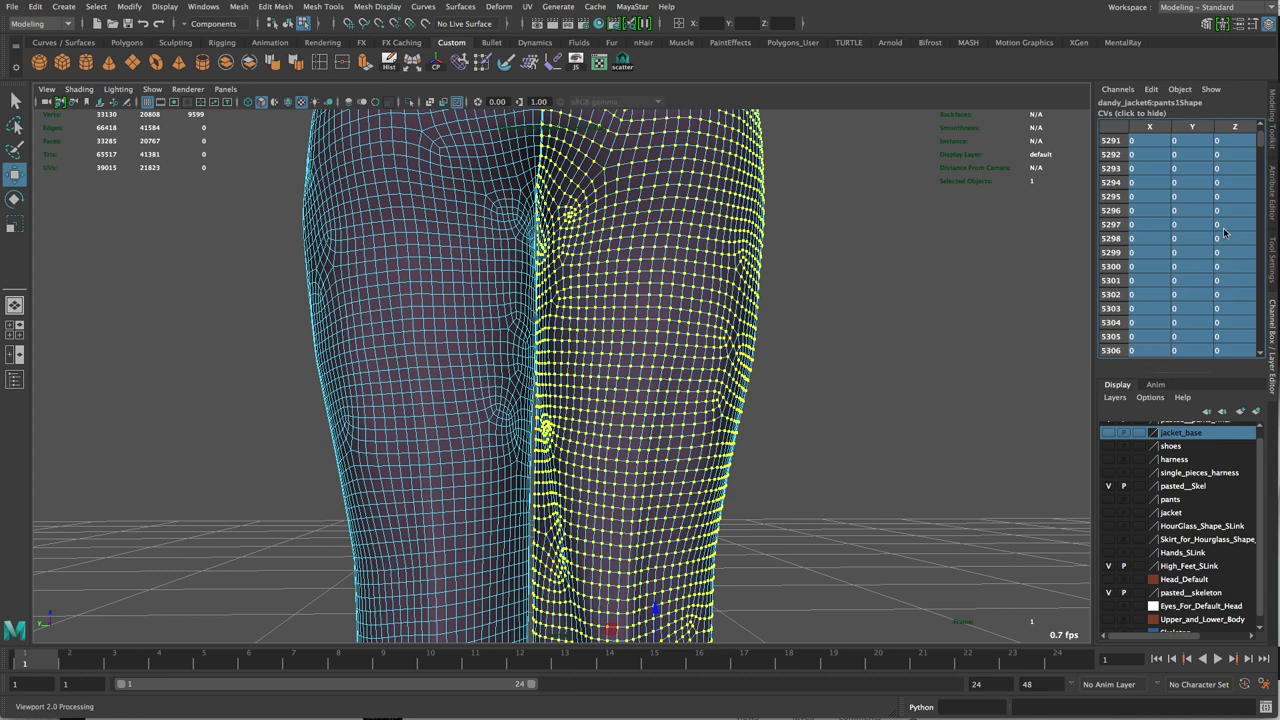
pyautogui.moveTo(1262, 145); pyautogui.dragTo(1252, 343)
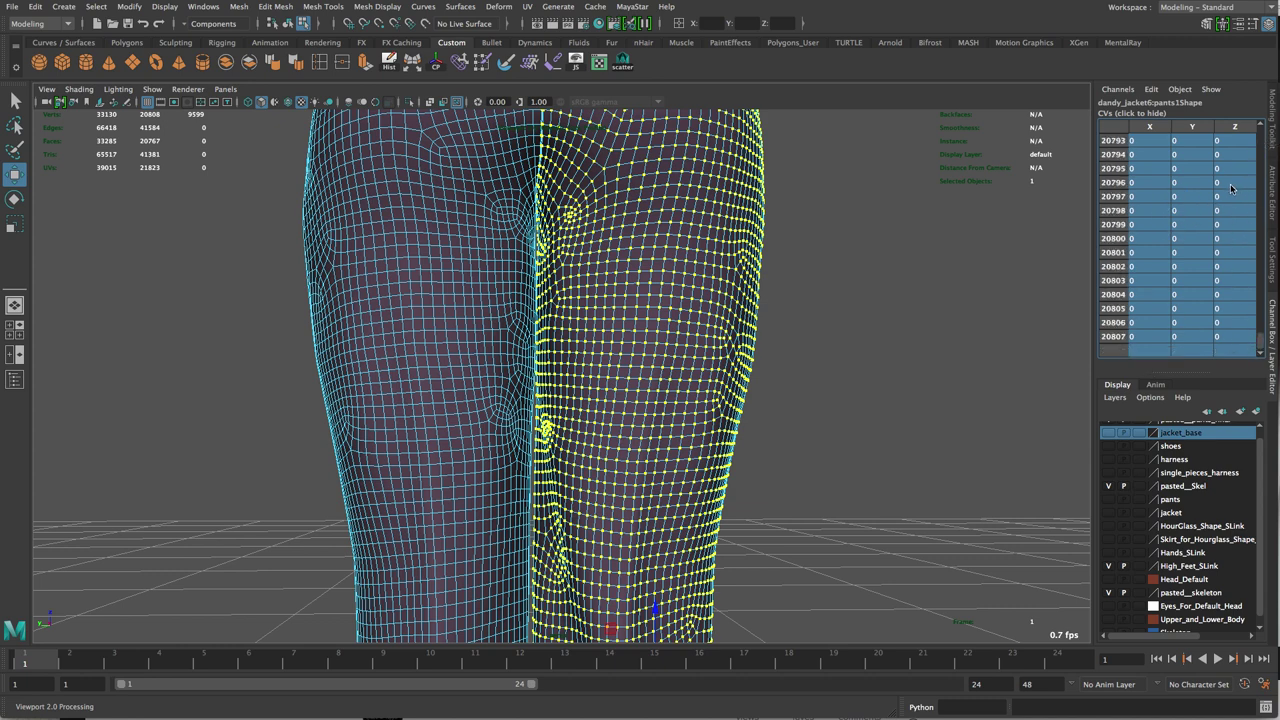
pyautogui.rightClick(1154, 222)
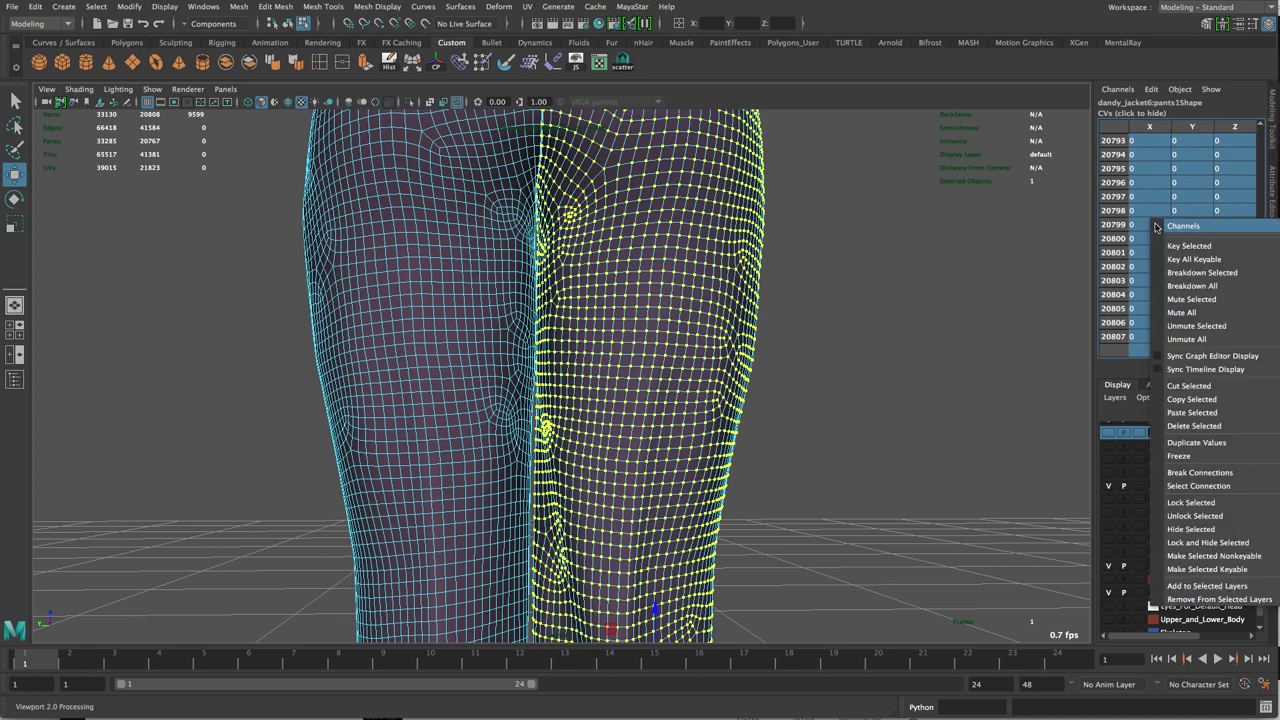
pyautogui.click(1230, 503)
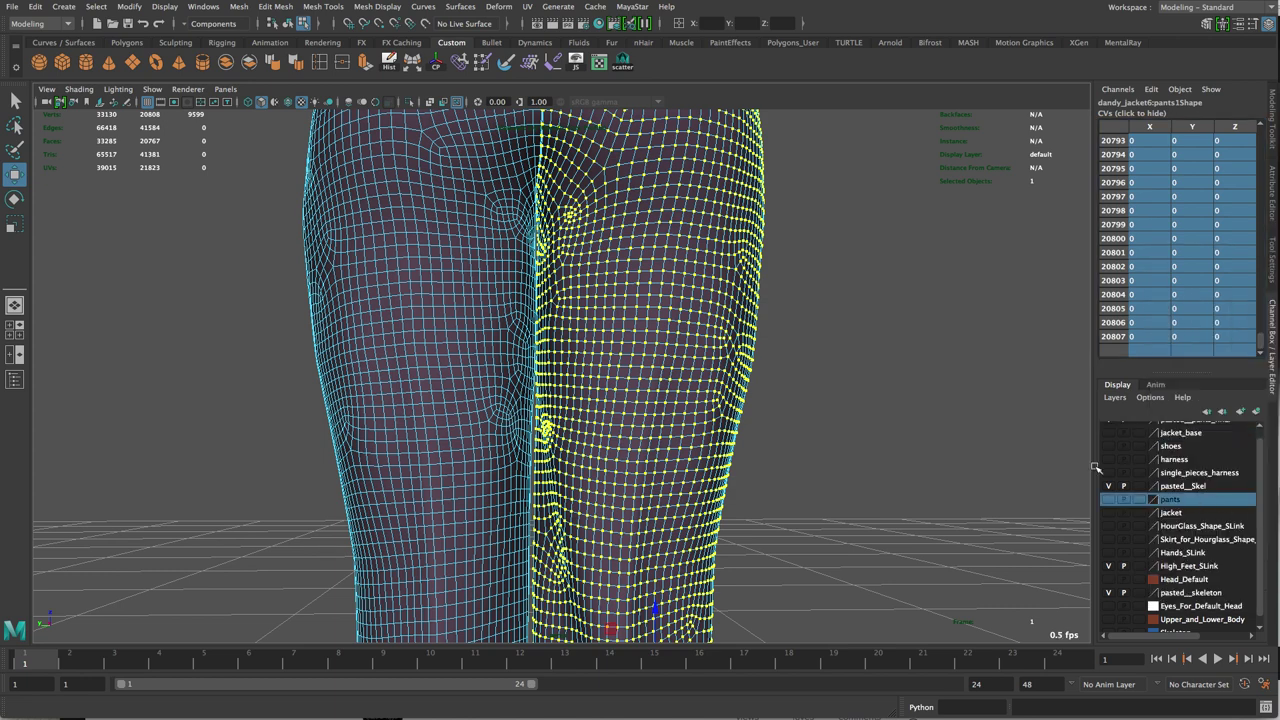
# Step: Clear the selection and pick a single inner-thigh vertex on the unlocked leg in vertex mode
pyautogui.click(560, 307)
pyautogui.moveTo(521, 324); pyautogui.dragTo(474, 326, button='right')
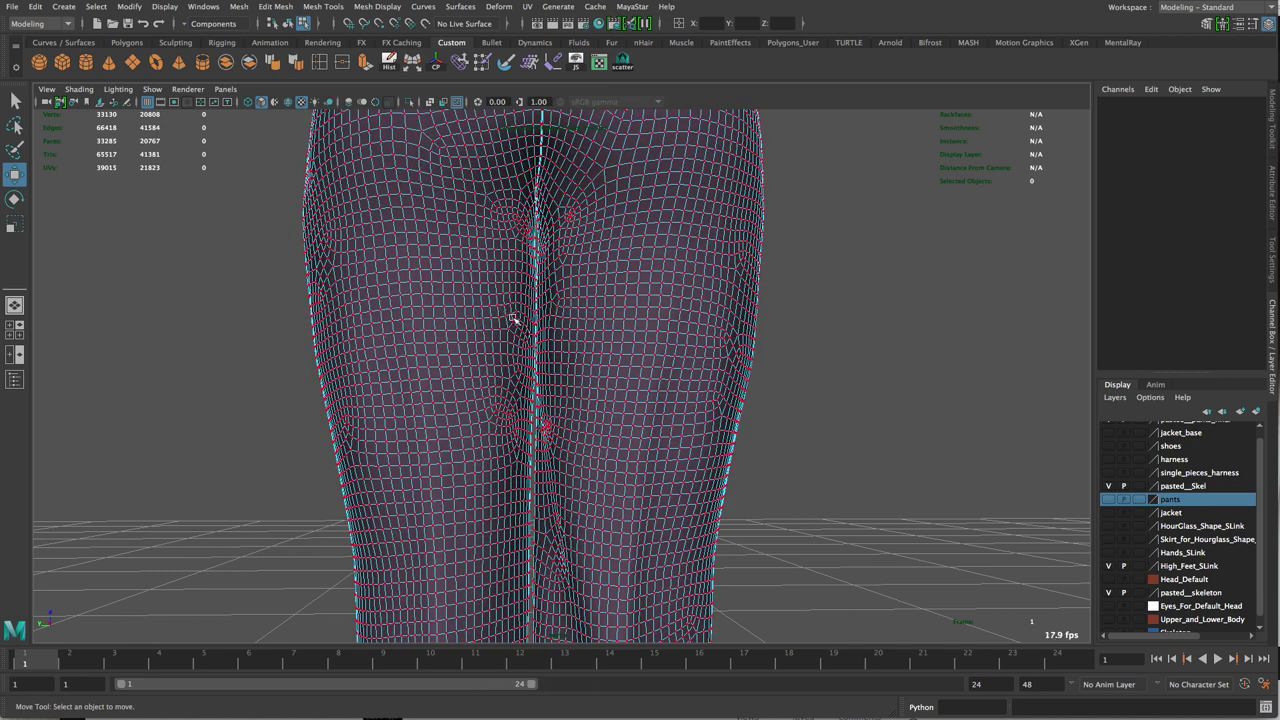
pyautogui.click(513, 320)
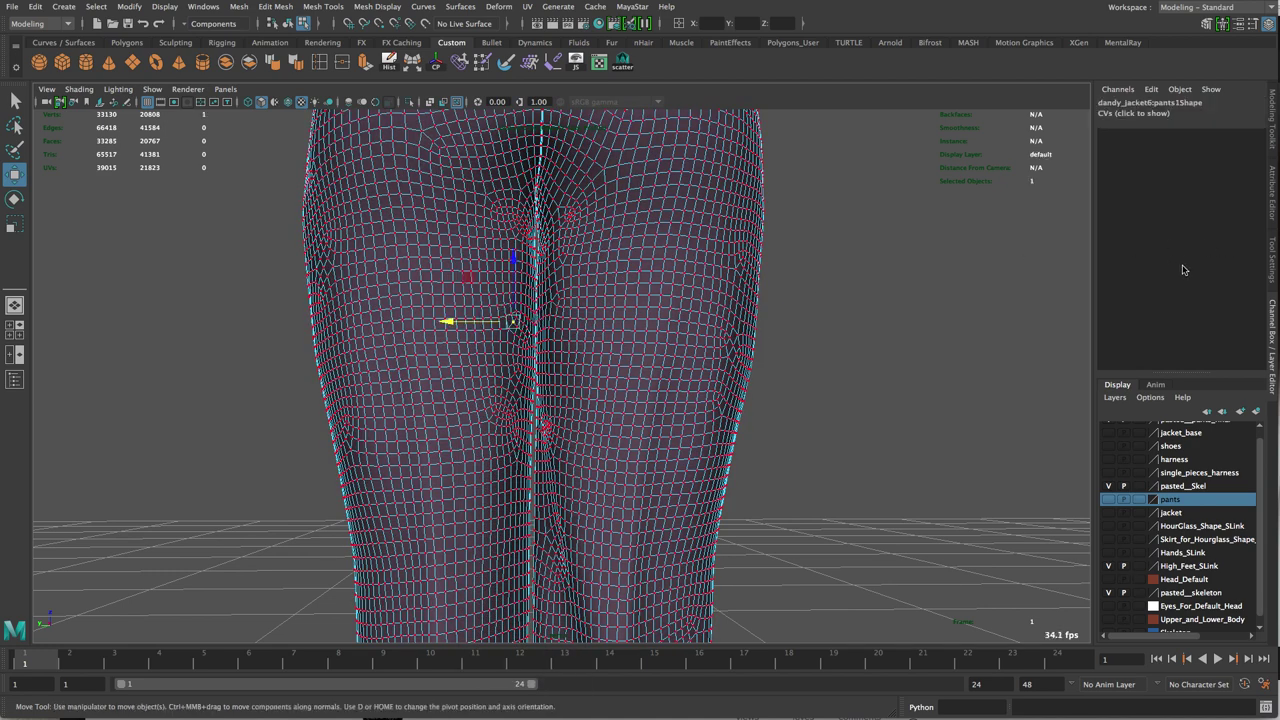
# Step: Enable Soft Select for the Move tool with a falloff radius of 0.08
pyautogui.click(1273, 275)
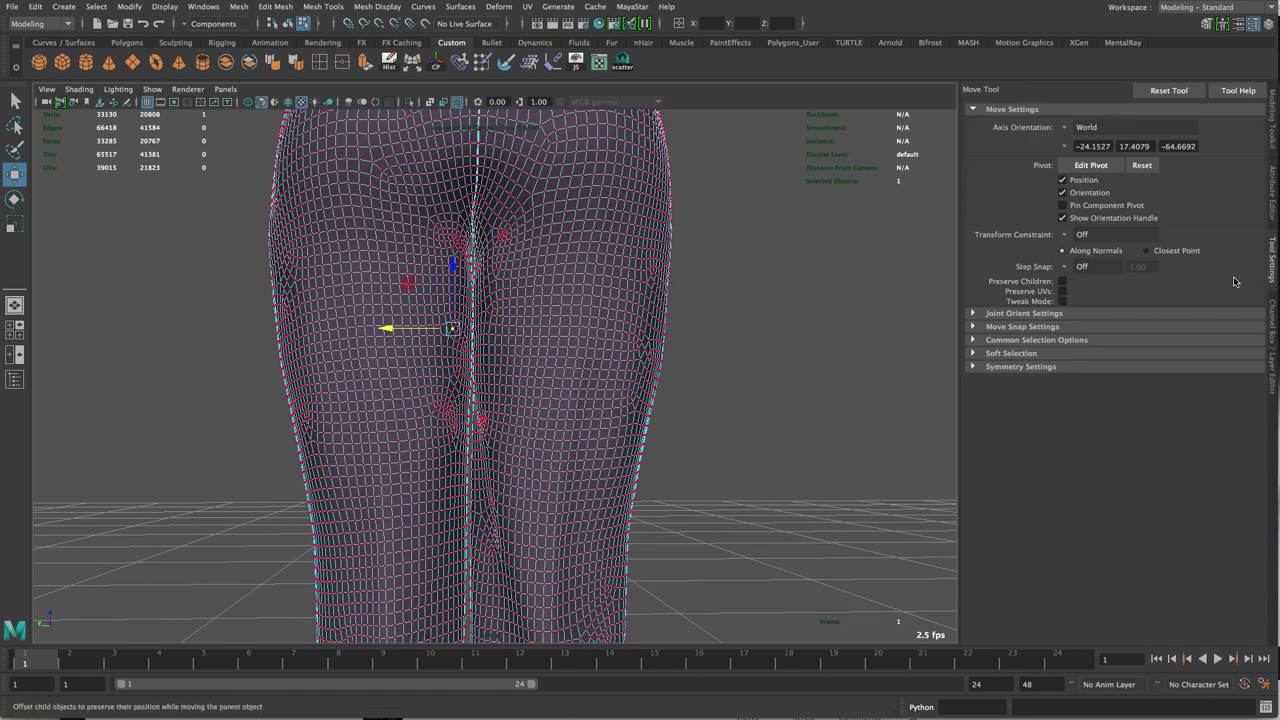
pyautogui.click(971, 353)
pyautogui.click(1062, 369)
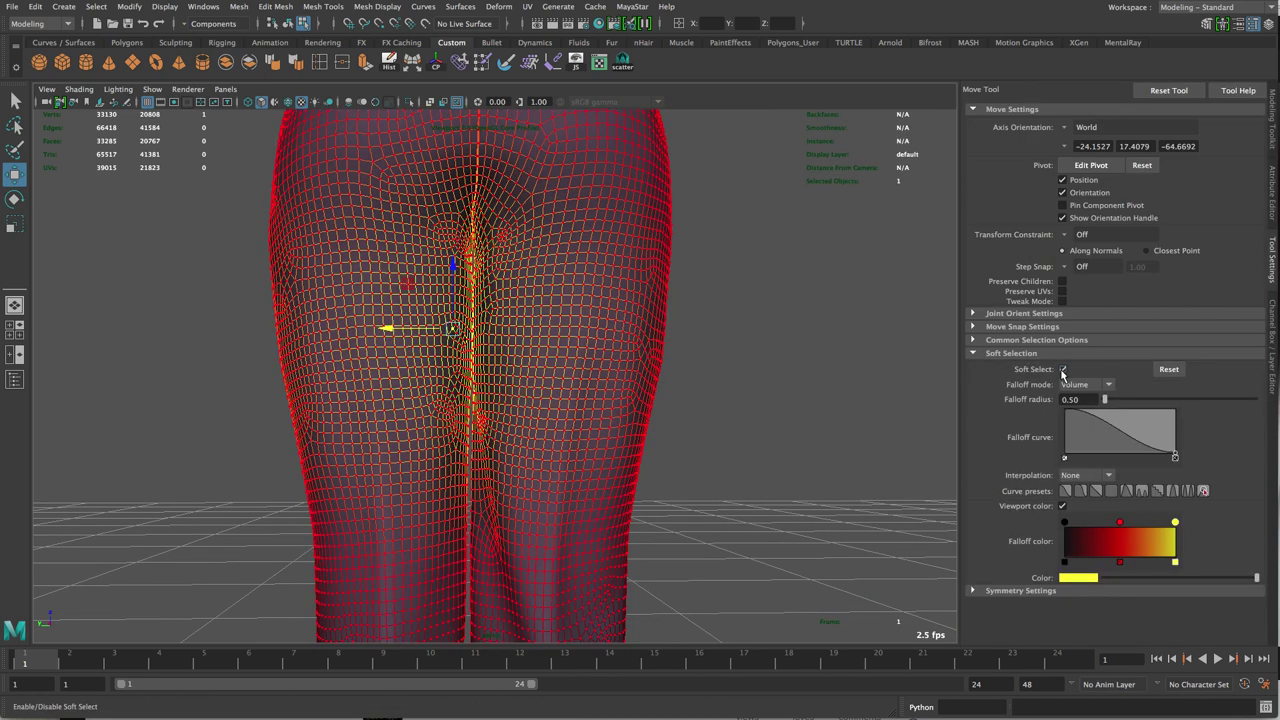
pyautogui.keyDown('alt'); pyautogui.moveTo(763, 308); pyautogui.dragTo(770, 330); pyautogui.keyUp('alt')
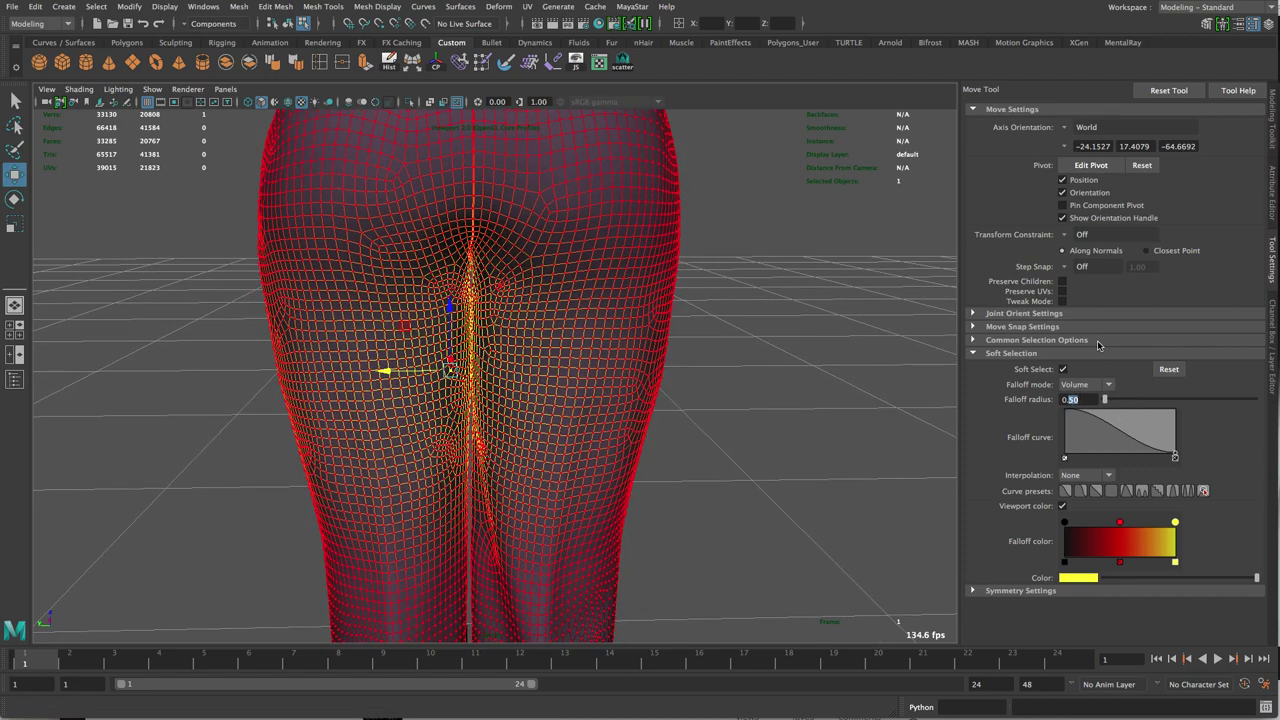
pyautogui.write('0.08')
pyautogui.press('Return')
pyautogui.keyDown('alt'); pyautogui.moveTo(628, 335); pyautogui.dragTo(692, 350); pyautogui.keyUp('alt')
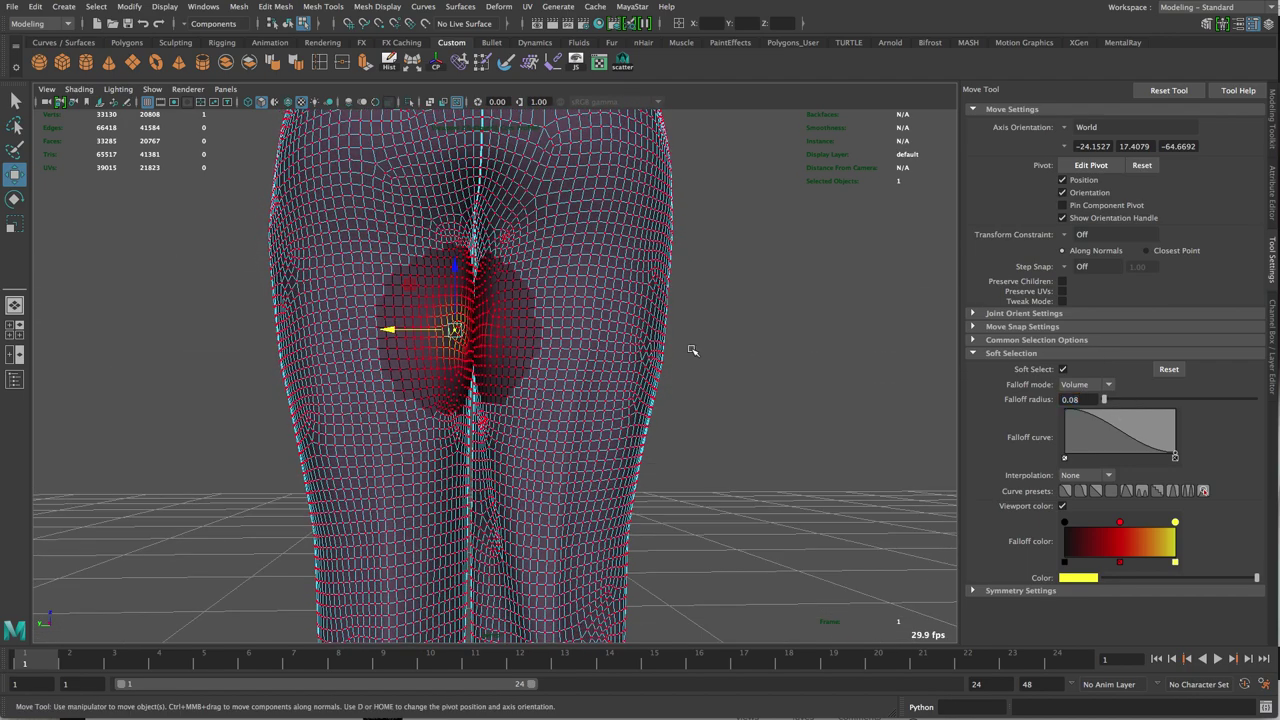
# Step: Try nudging an inner-thigh vertex of the unlocked leg outward with soft selection, undo the move and clear the selection
pyautogui.keyDown('ctrl'); pyautogui.moveTo(743, 389); pyautogui.dragTo(731, 380, button='right'); pyautogui.keyUp('ctrl')
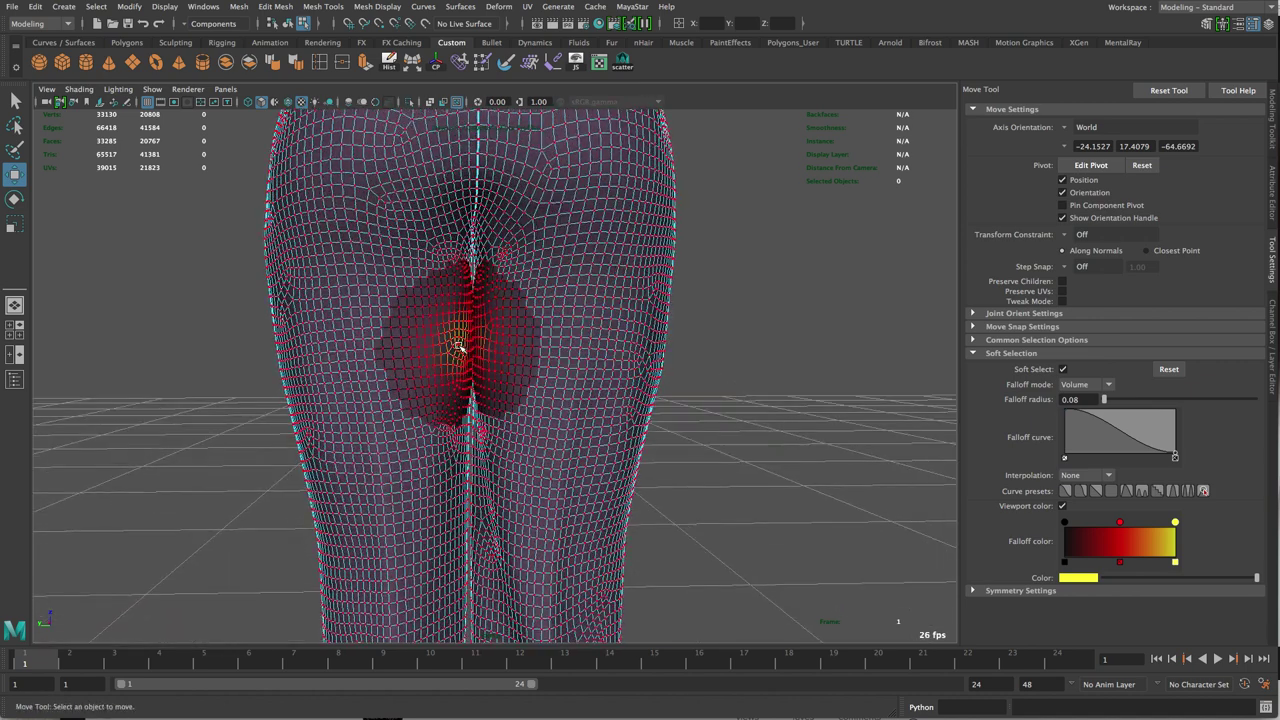
pyautogui.click(459, 346)
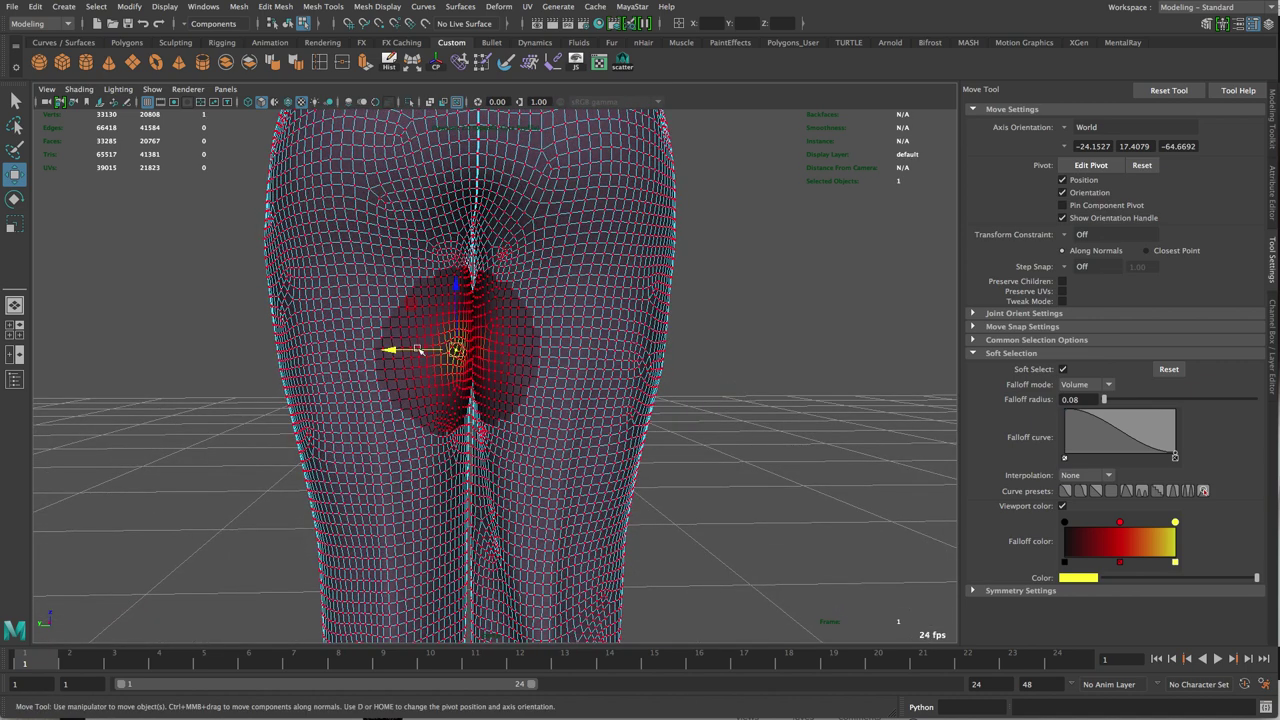
pyautogui.moveTo(411, 351)
pyautogui.mouseDown()
pyautogui.moveTo(430, 351)
pyautogui.moveTo(408, 358)
pyautogui.mouseUp()
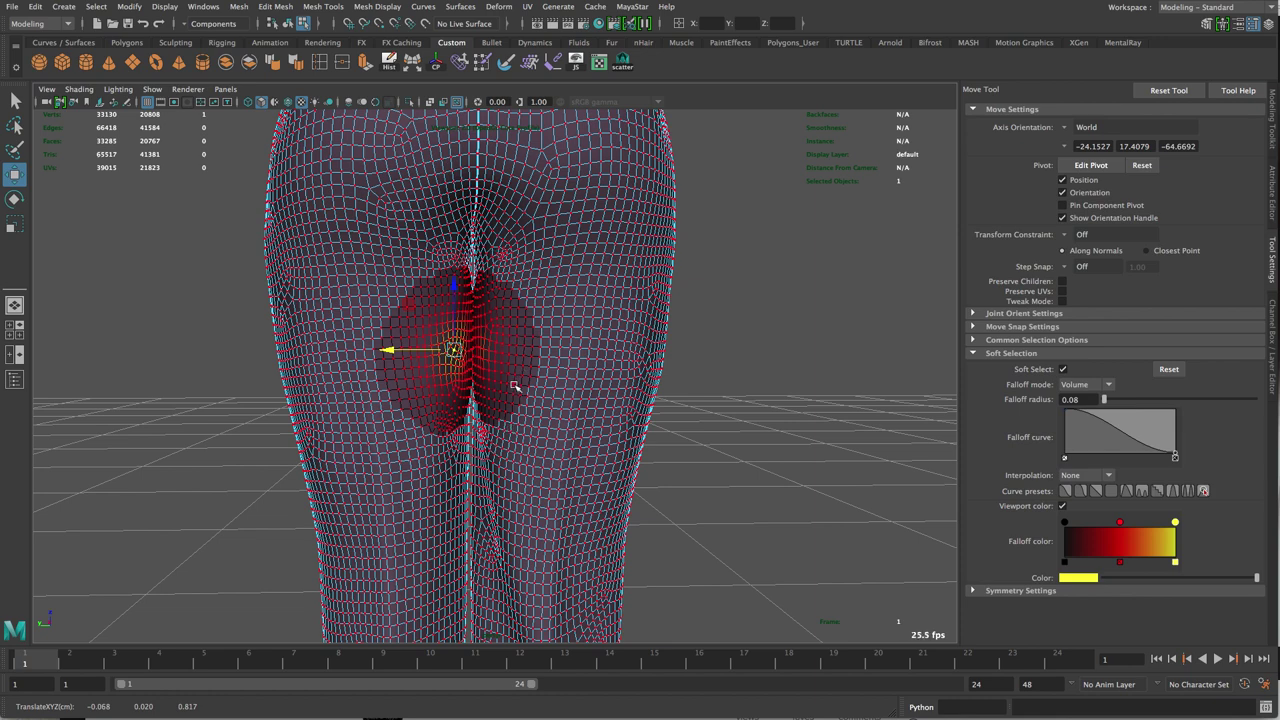
pyautogui.hotkey('ctrl', 'z')
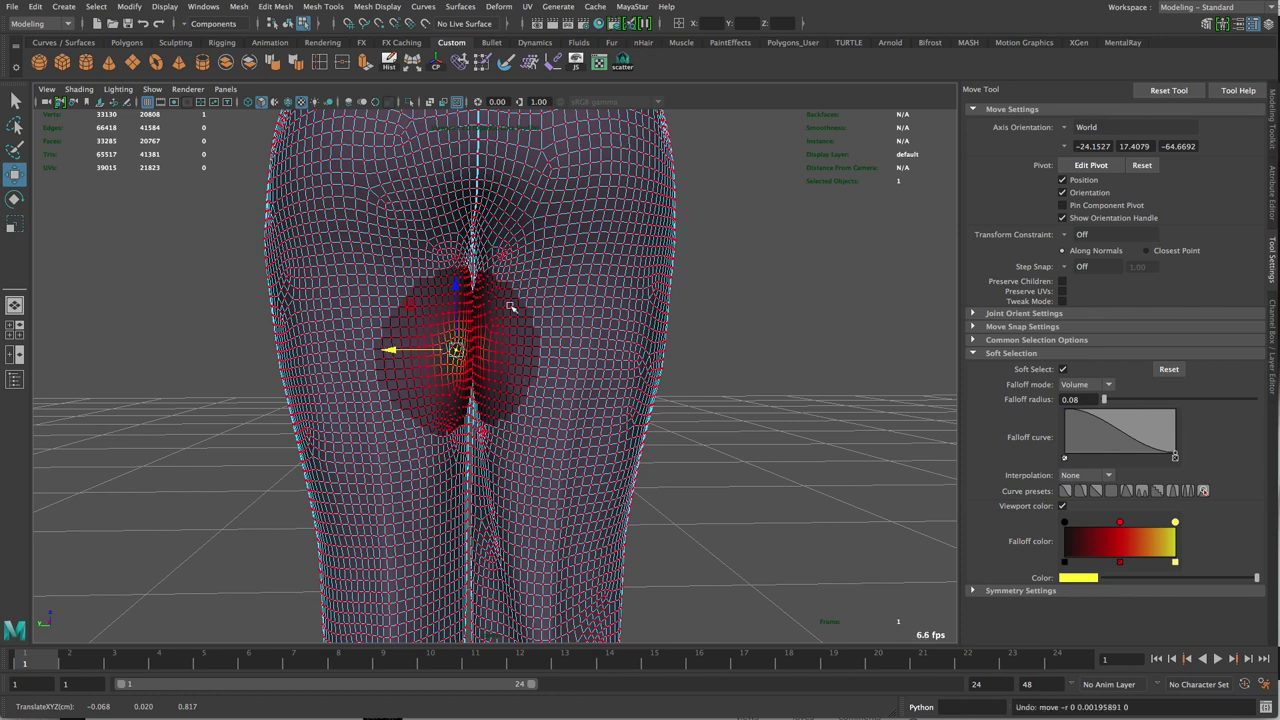
pyautogui.click(725, 341)
# Step: Show the HourGlass_Shape_SLink layer and pull the lower inner-thigh vertices of the unlocked leg inward over the exposed body
pyautogui.click(1272, 322)
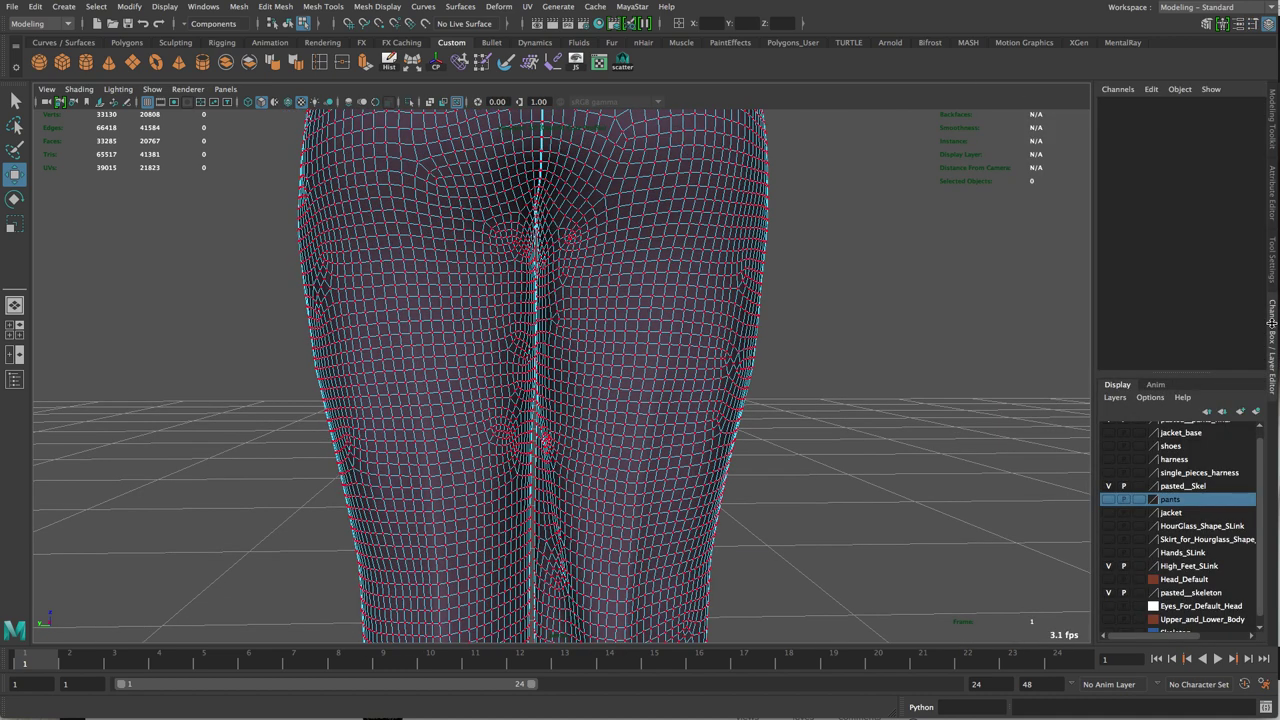
pyautogui.click(1108, 526)
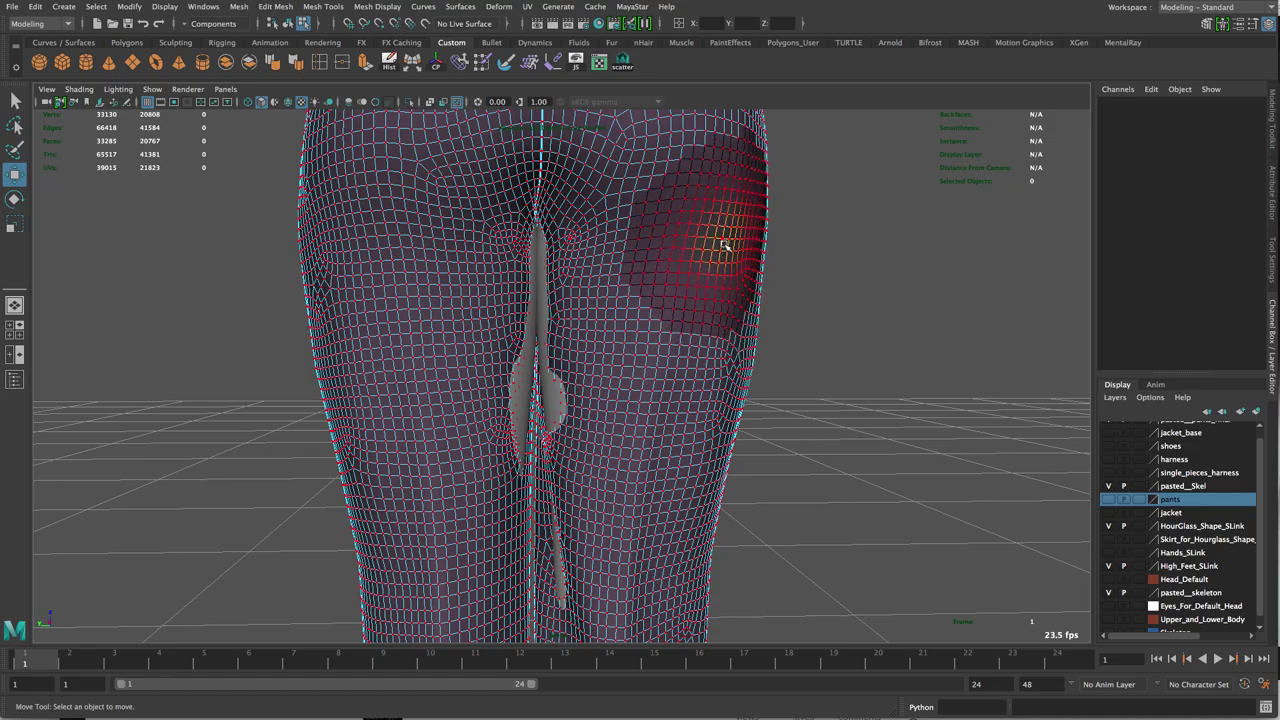
pyautogui.keyDown('alt'); pyautogui.moveTo(724, 243); pyautogui.dragTo(840, 366, button='right'); pyautogui.keyUp('alt')
pyautogui.moveTo(543, 383)
pyautogui.keyDown('alt'); pyautogui.mouseDown()
pyautogui.moveTo(523, 394)
pyautogui.moveTo(538, 388)
pyautogui.mouseUp(); pyautogui.keyUp('alt')
pyautogui.click(467, 424)
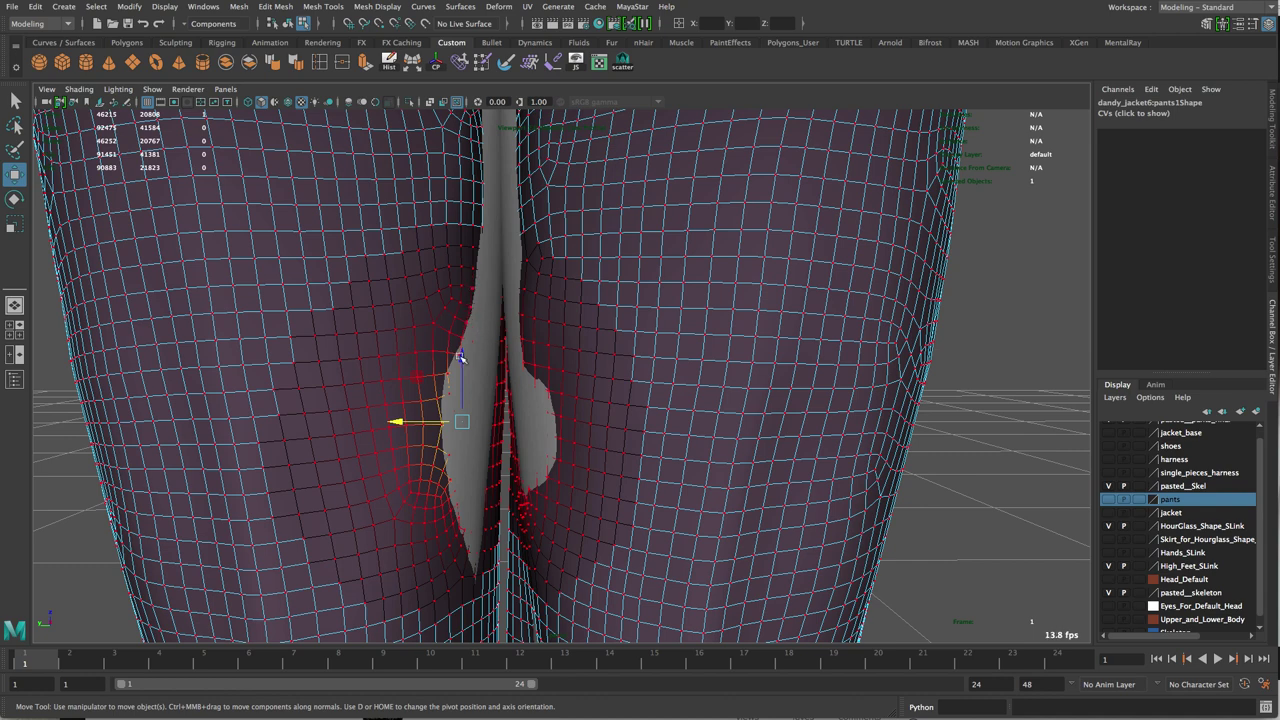
pyautogui.moveTo(430, 424); pyautogui.dragTo(460, 494)
pyautogui.click(476, 492)
pyautogui.click(484, 337)
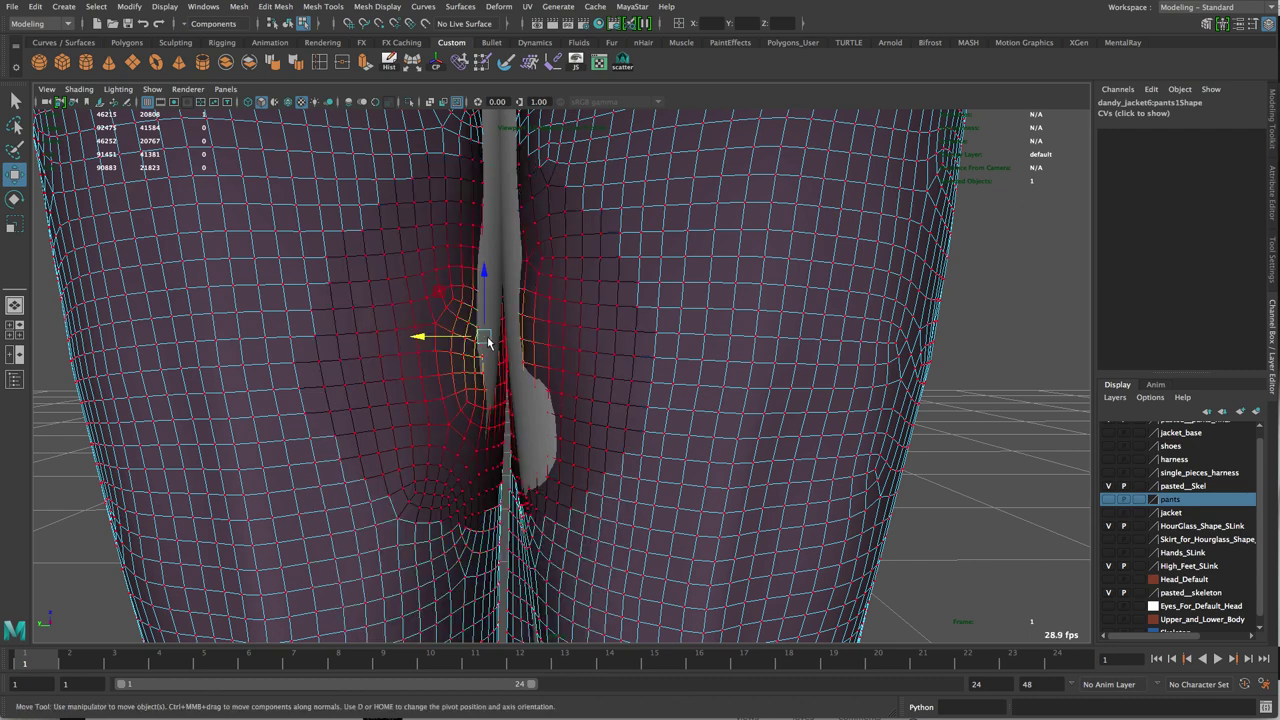
pyautogui.moveTo(462, 337); pyautogui.dragTo(466, 336)
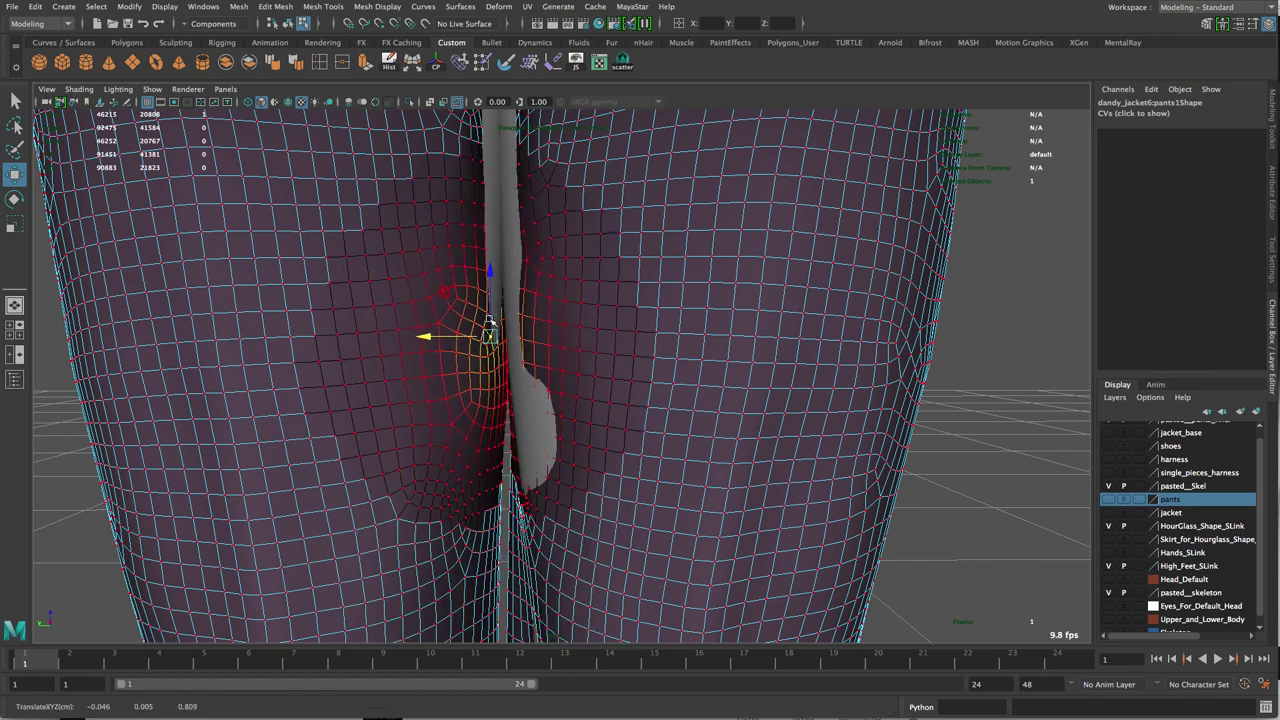
# Step: Pull the upper inner-thigh vertices of the unlocked leg inward to cover the body just below the crotch
pyautogui.keyDown('alt'); pyautogui.moveTo(491, 319); pyautogui.dragTo(502, 408, button='middle'); pyautogui.keyUp('alt')
pyautogui.click(496, 390)
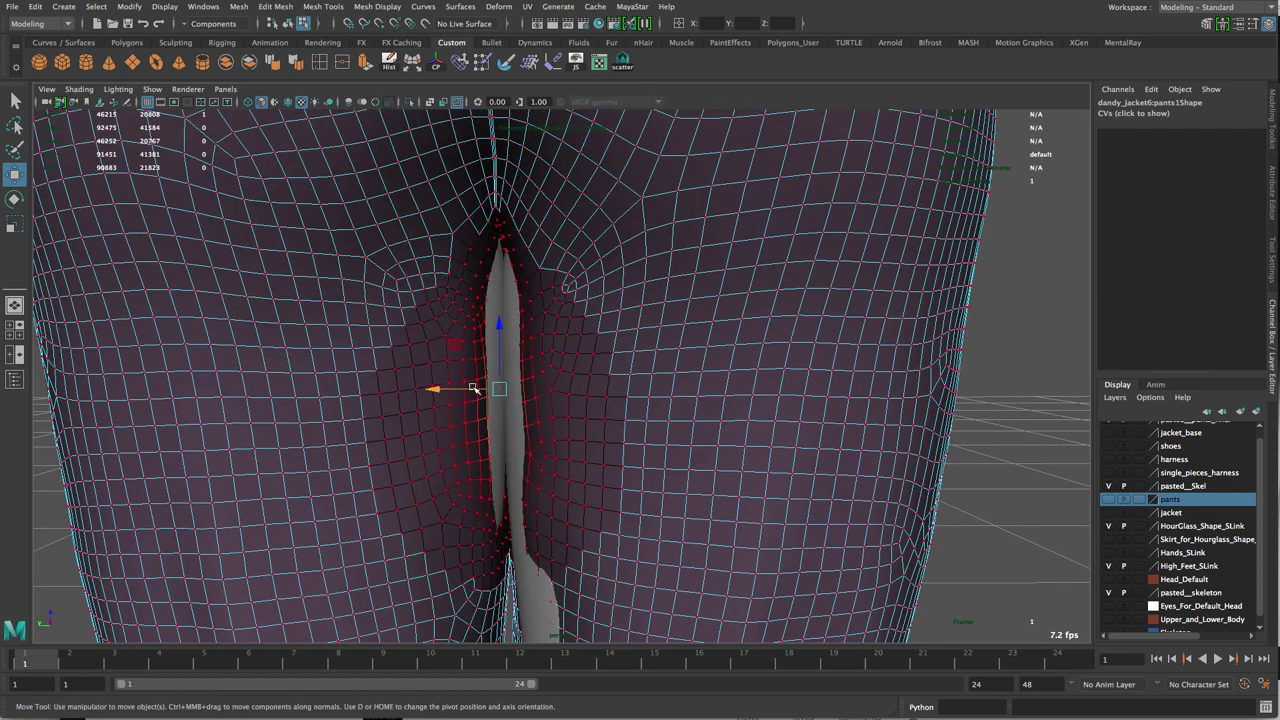
pyautogui.moveTo(474, 388); pyautogui.dragTo(482, 388)
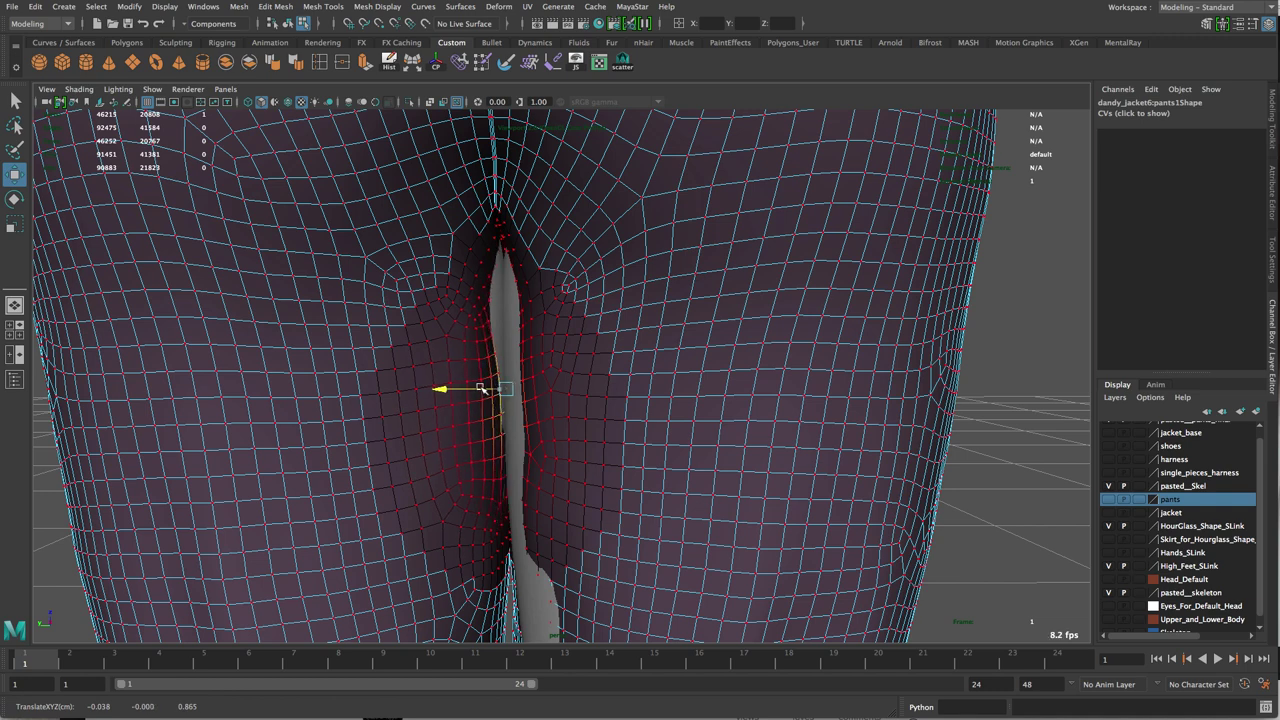
pyautogui.click(491, 311)
pyautogui.moveTo(471, 315); pyautogui.dragTo(474, 315)
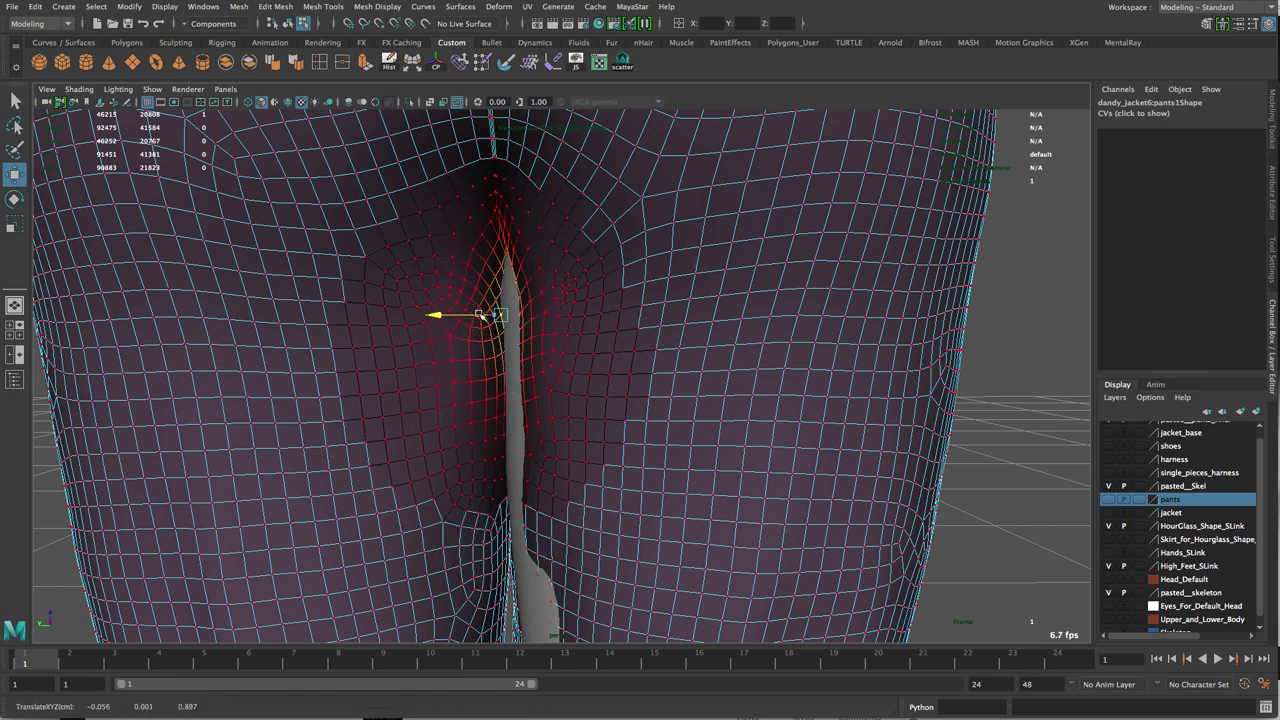
# Step: Working from inside the body, reposition the inner-thigh pants vertices that cut through the skin
pyautogui.keyDown('alt'); pyautogui.moveTo(488, 384); pyautogui.dragTo(186, 314); pyautogui.keyUp('alt')
pyautogui.keyDown('alt'); pyautogui.moveTo(445, 190); pyautogui.dragTo(449, 346, button='middle'); pyautogui.keyUp('alt')
pyautogui.keyDown('alt'); pyautogui.moveTo(638, 312); pyautogui.dragTo(657, 343); pyautogui.keyUp('alt')
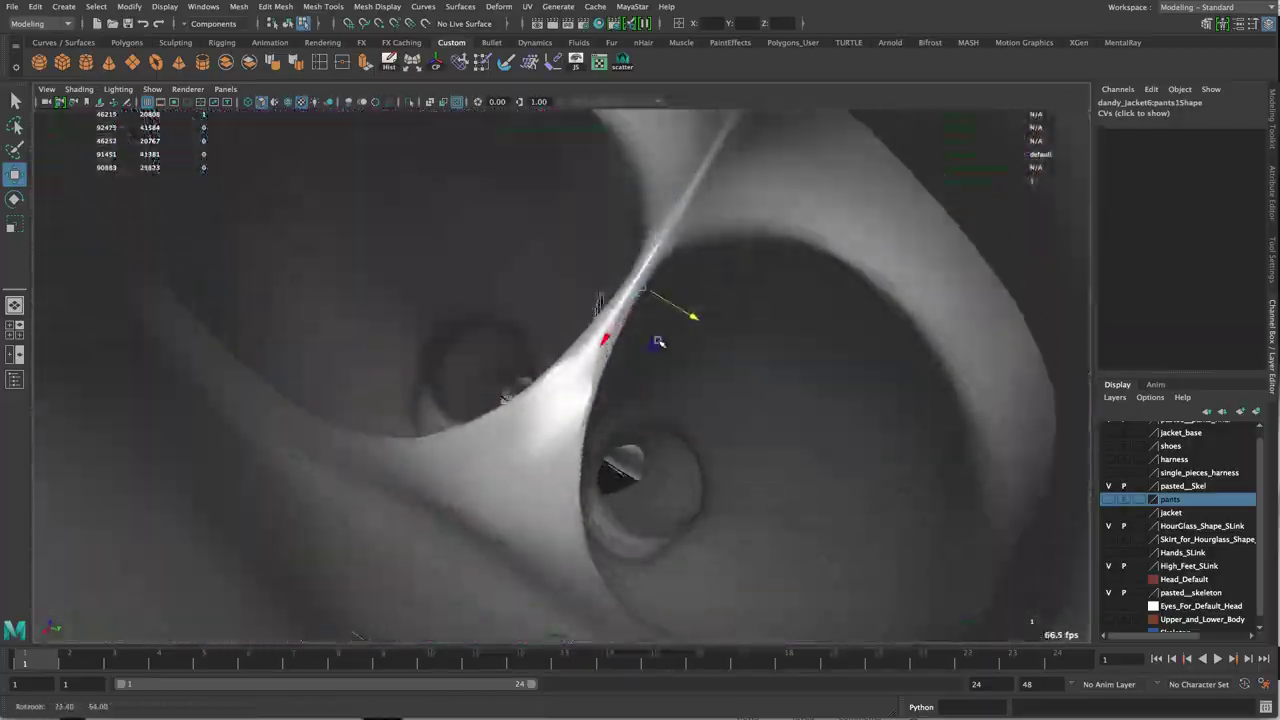
pyautogui.keyDown('alt'); pyautogui.moveTo(660, 325); pyautogui.dragTo(763, 335, button='right'); pyautogui.keyUp('alt')
pyautogui.moveTo(763, 335)
pyautogui.keyDown('alt'); pyautogui.mouseDown()
pyautogui.moveTo(688, 305)
pyautogui.moveTo(775, 352)
pyautogui.mouseUp(); pyautogui.keyUp('alt')
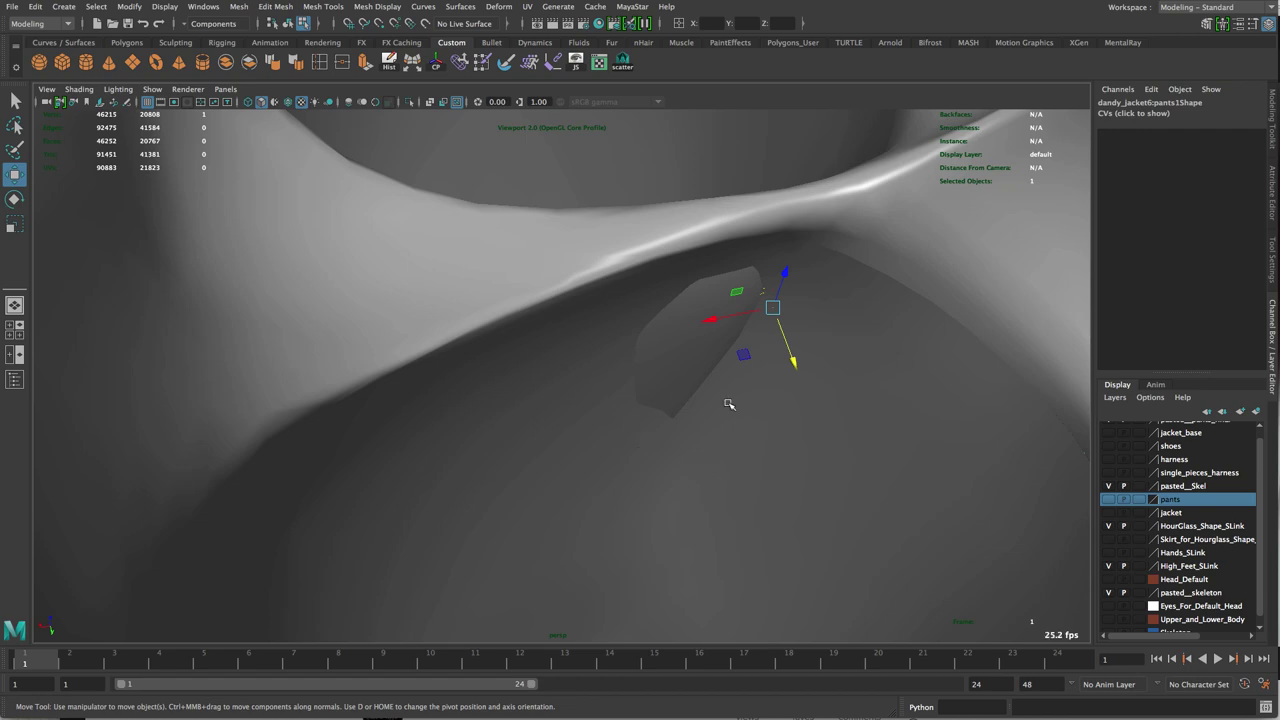
pyautogui.moveTo(728, 404)
pyautogui.keyDown('alt'); pyautogui.mouseDown()
pyautogui.moveTo(714, 366)
pyautogui.moveTo(689, 360)
pyautogui.moveTo(722, 420)
pyautogui.mouseUp(); pyautogui.keyUp('alt')
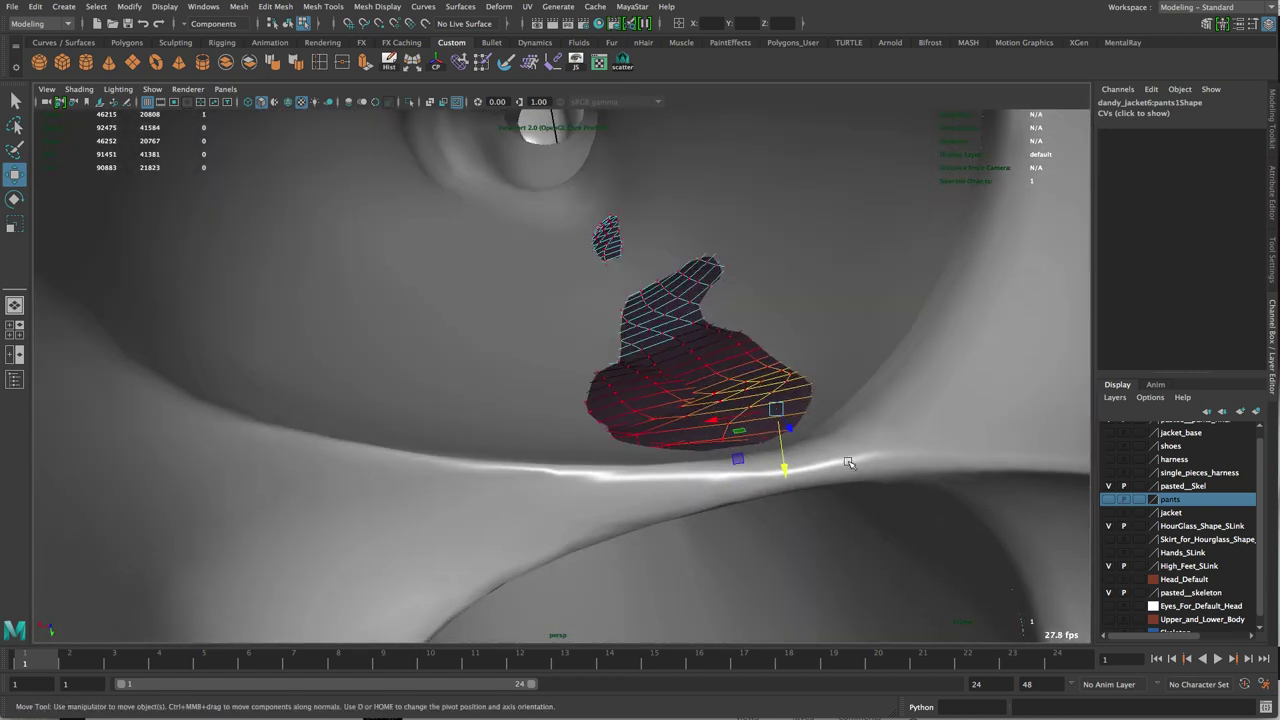
pyautogui.keyDown('alt'); pyautogui.moveTo(876, 437); pyautogui.dragTo(849, 360); pyautogui.keyUp('alt')
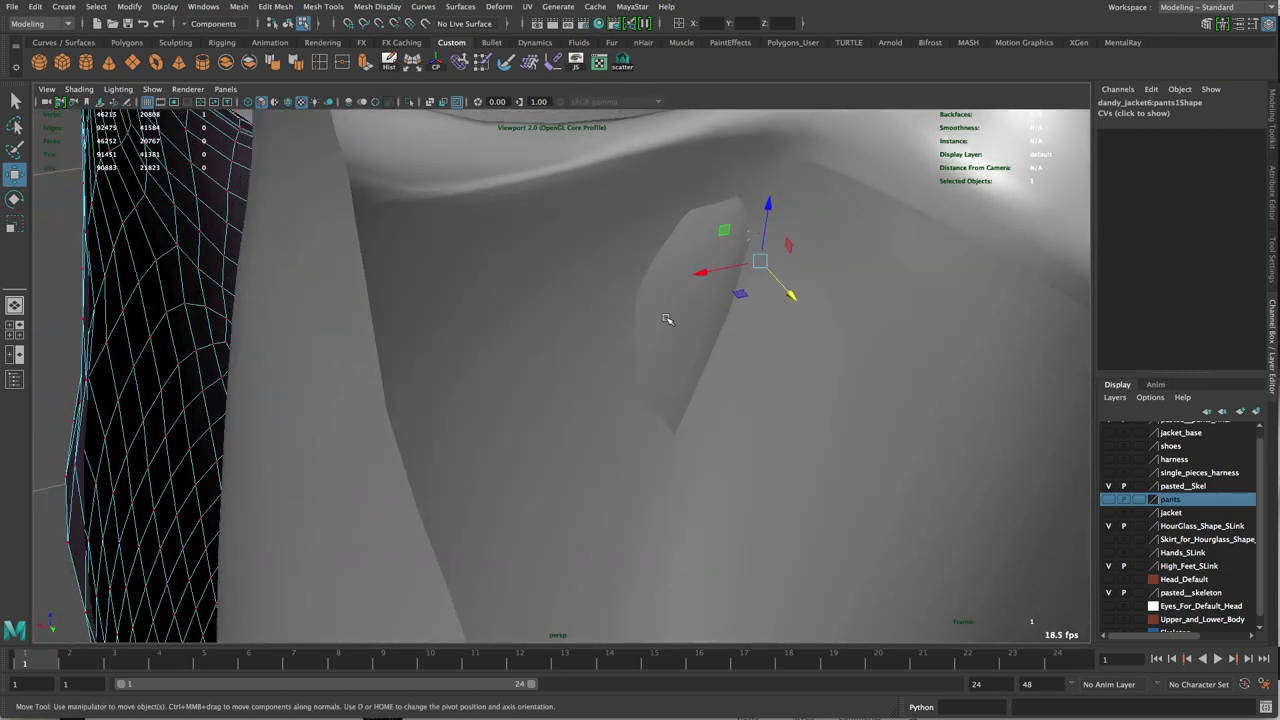
pyautogui.keyDown('alt'); pyautogui.moveTo(877, 308); pyautogui.dragTo(814, 342); pyautogui.keyUp('alt')
pyautogui.moveTo(692, 410); pyautogui.dragTo(896, 320)
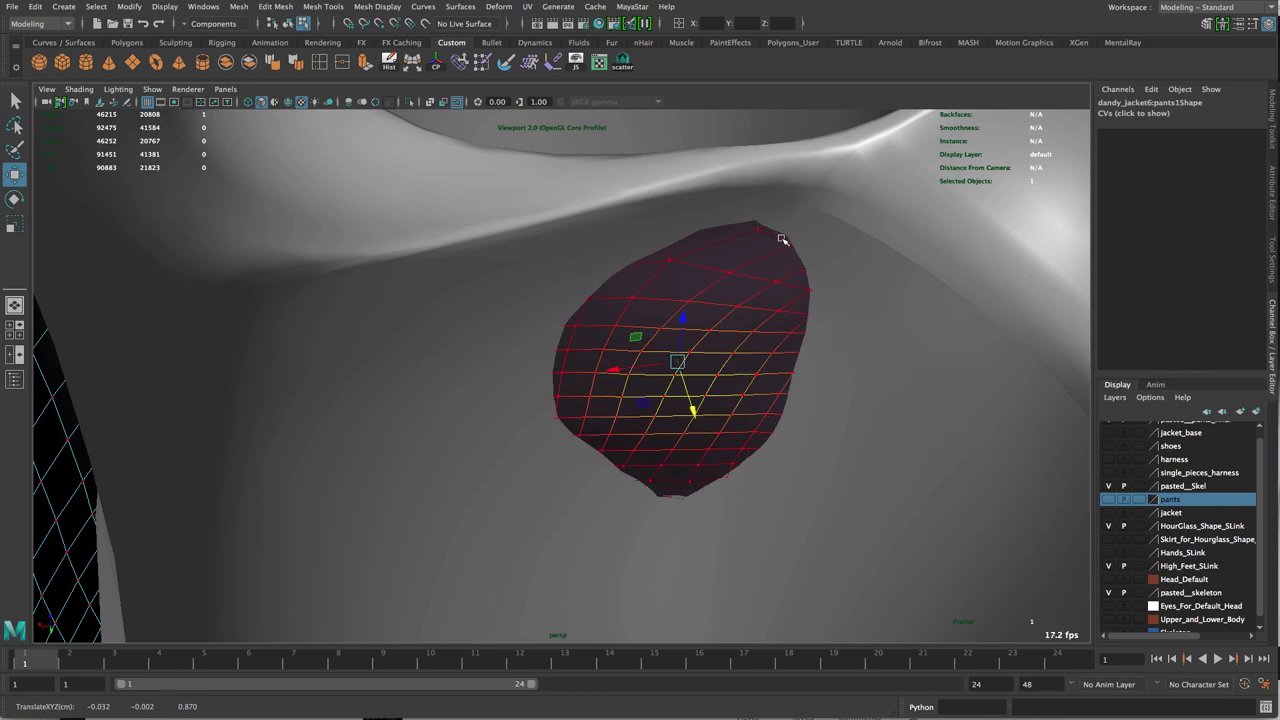
pyautogui.moveTo(782, 240); pyautogui.dragTo(786, 237)
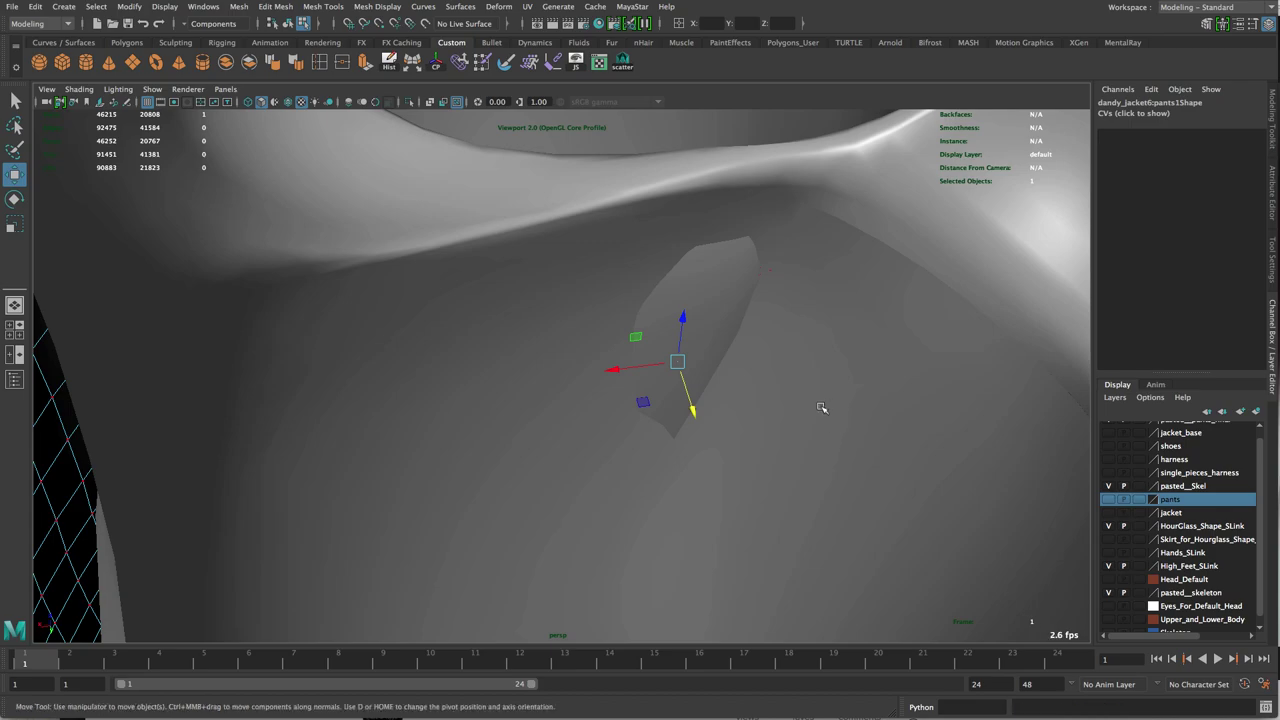
# Step: Return the pants to object mode and select the whole pants mesh
pyautogui.keyDown('alt'); pyautogui.moveTo(823, 406); pyautogui.dragTo(829, 353); pyautogui.keyUp('alt')
pyautogui.keyDown('alt'); pyautogui.moveTo(829, 353); pyautogui.dragTo(624, 349, button='right'); pyautogui.keyUp('alt')
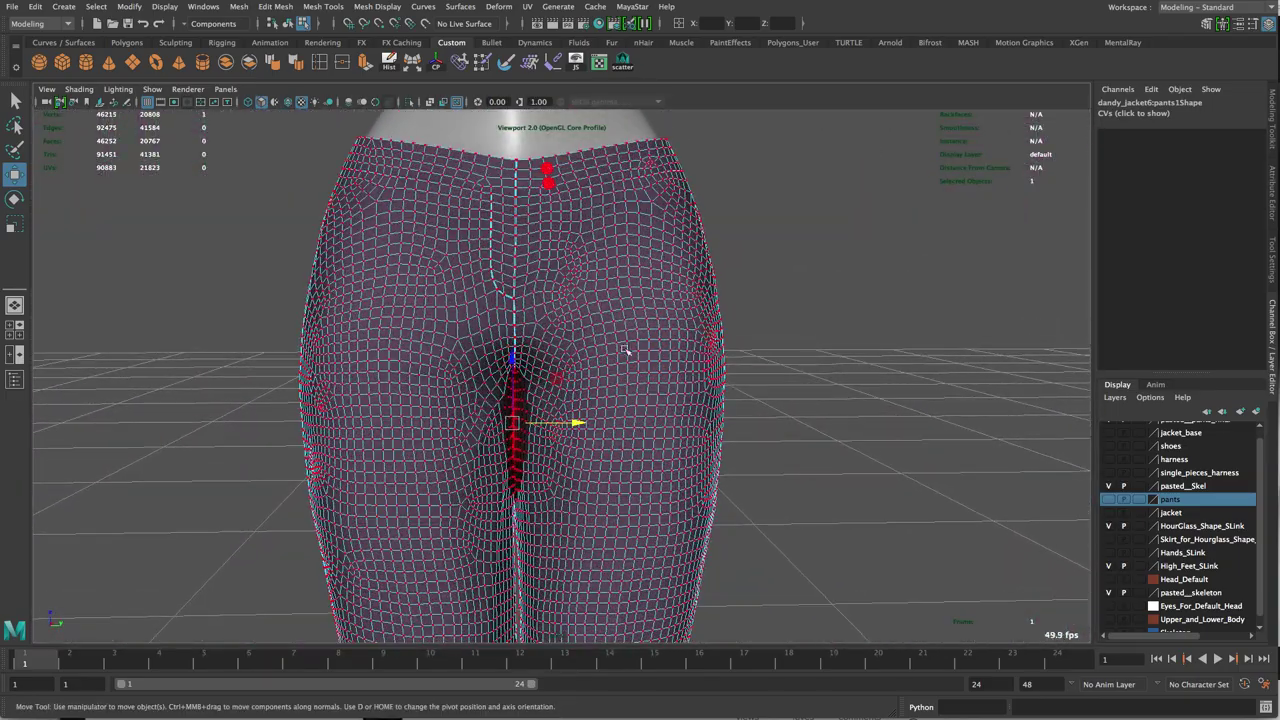
pyautogui.click(1136, 116)
pyautogui.moveTo(706, 310); pyautogui.dragTo(760, 289, button='right')
pyautogui.click(741, 317)
pyautogui.click(687, 330)
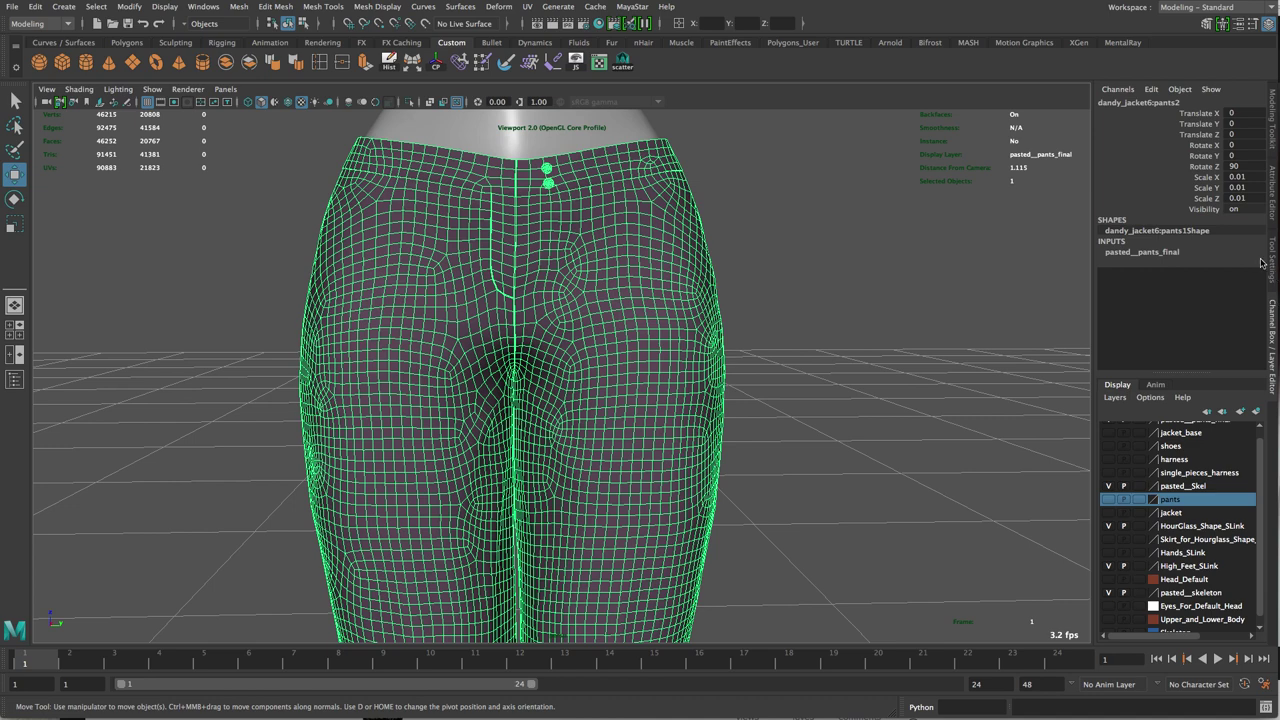
# Step: Open the UV Editor, switch to shell selection and select the second and fourth leg shells
pyautogui.click(599, 62)
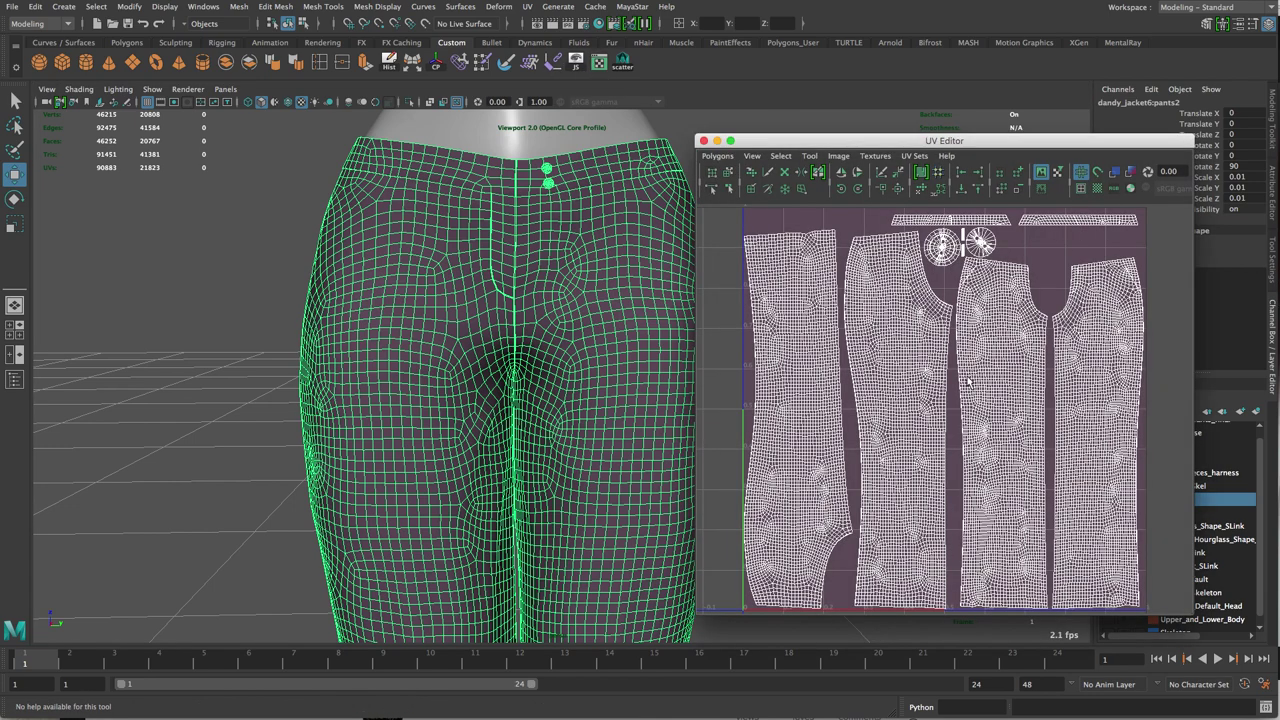
pyautogui.moveTo(923, 373); pyautogui.dragTo(855, 232, button='right')
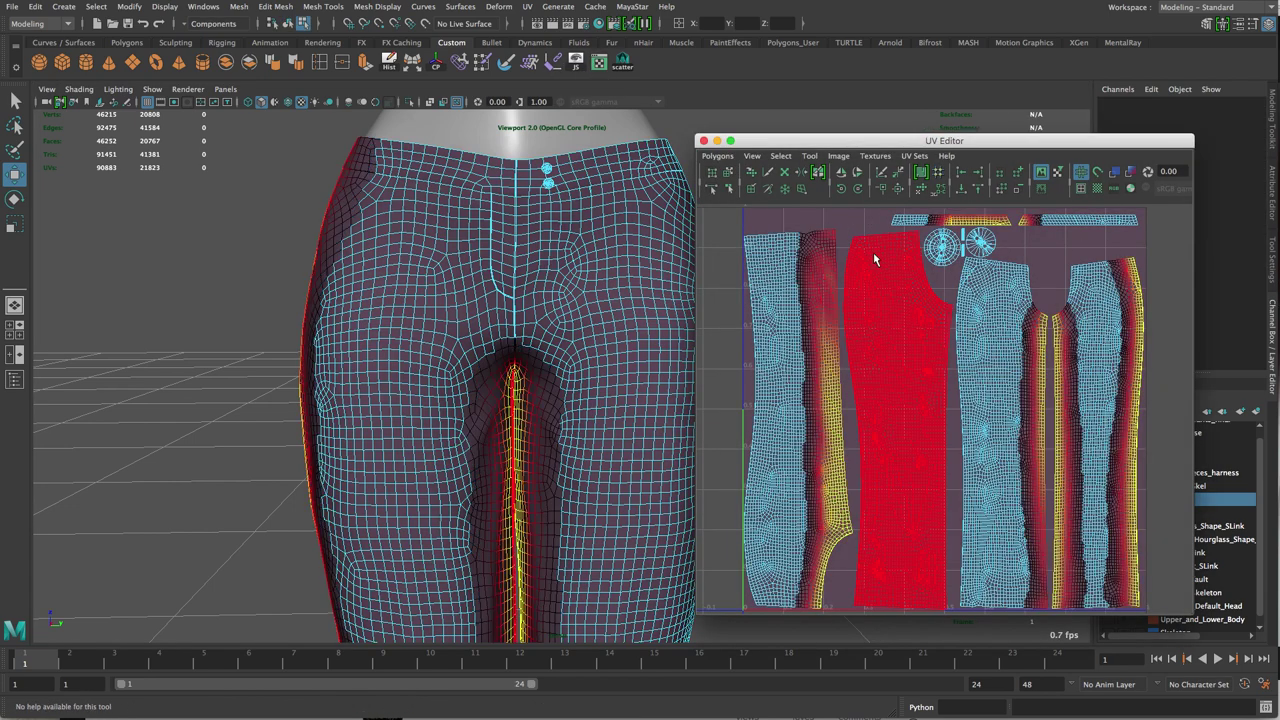
pyautogui.click(874, 259)
pyautogui.keyDown('shift'); pyautogui.click(1108, 272); pyautogui.keyUp('shift')
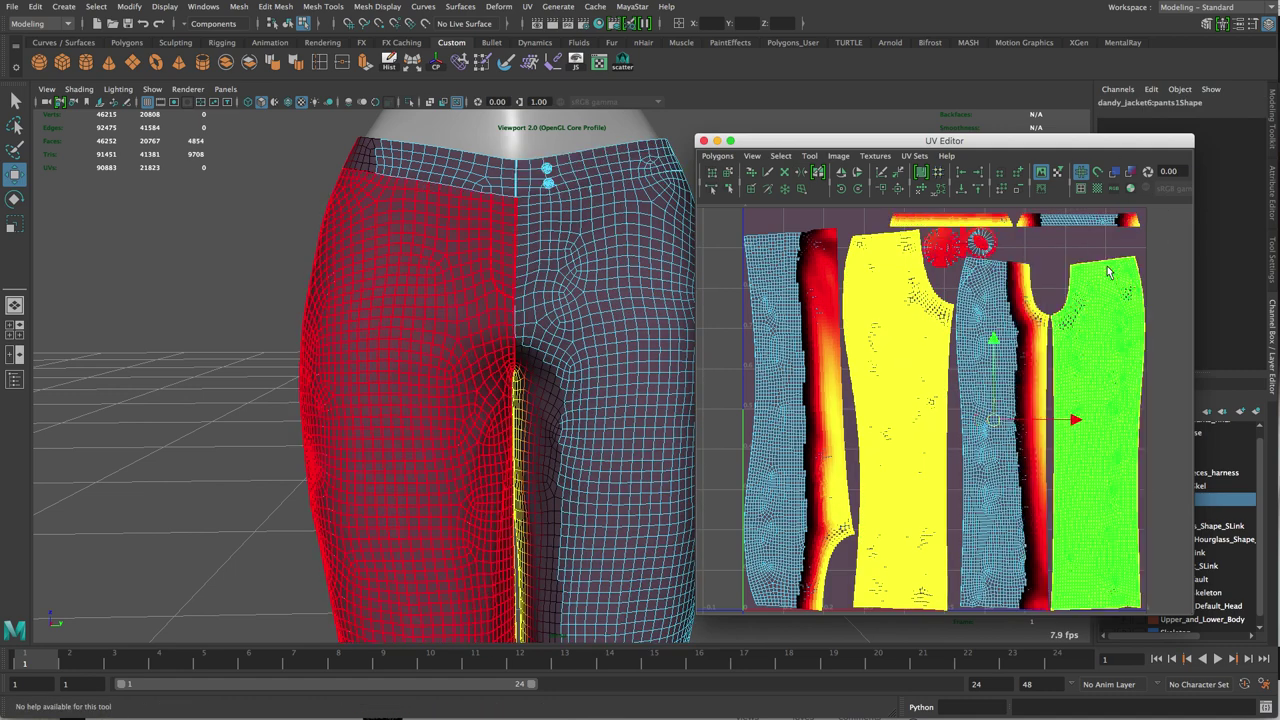
# Step: Turn off soft selection and convert the selected second and fourth leg shells to a vertex selection
pyautogui.moveTo(1105, 140); pyautogui.dragTo(873, 122)
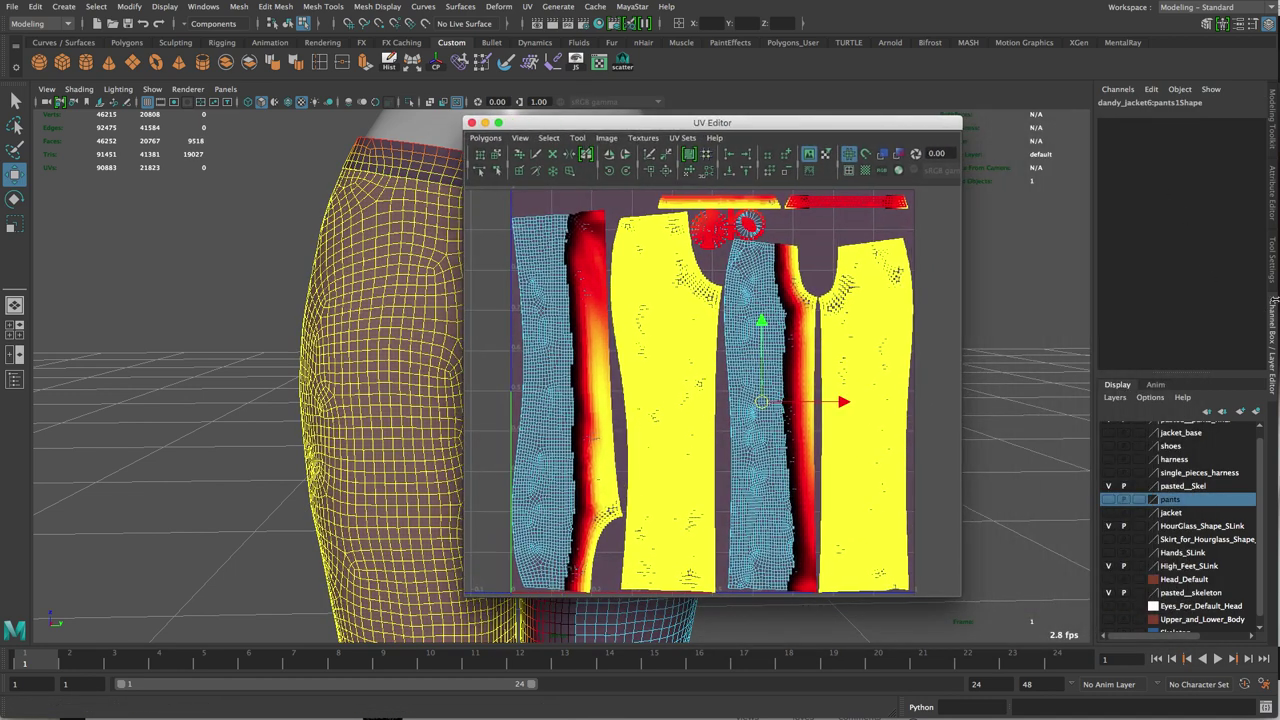
pyautogui.click(1273, 266)
pyautogui.click(985, 354)
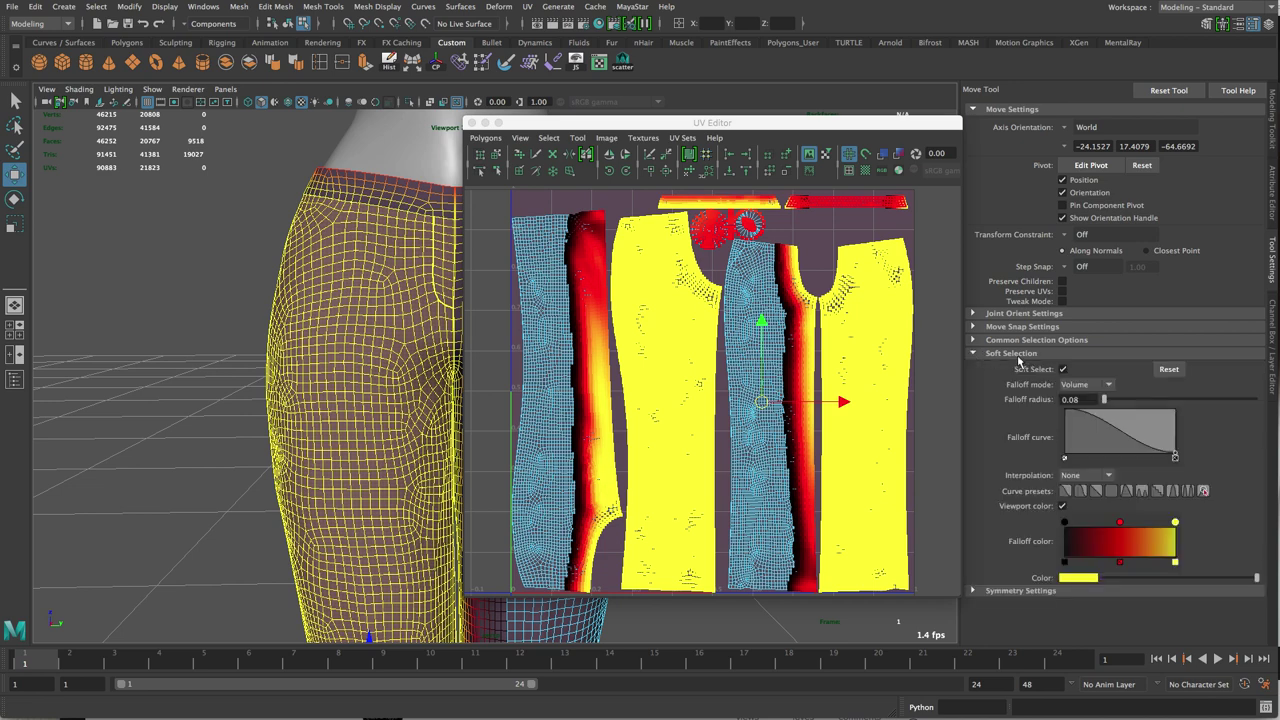
pyautogui.click(1063, 369)
pyautogui.moveTo(866, 287); pyautogui.dragTo(1013, 486, button='right')
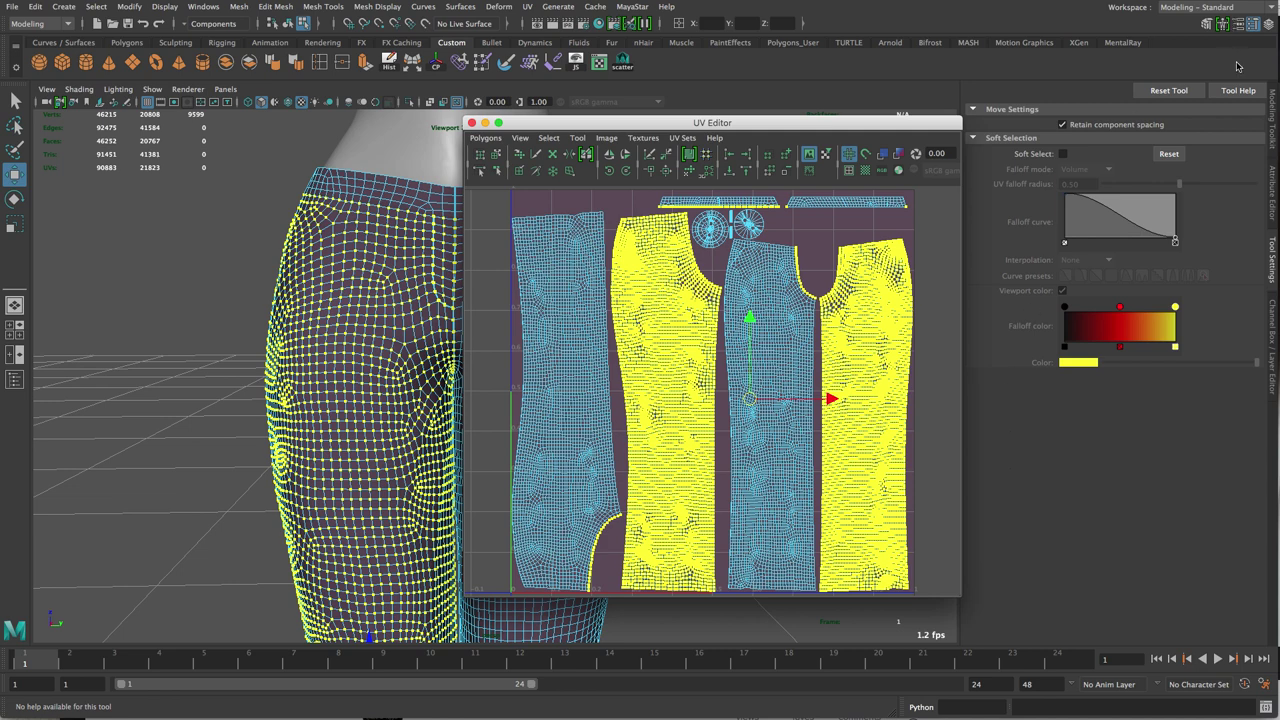
# Step: List the selected leg's CV values and unlock all of their X, Y and Z channels
pyautogui.click(1273, 330)
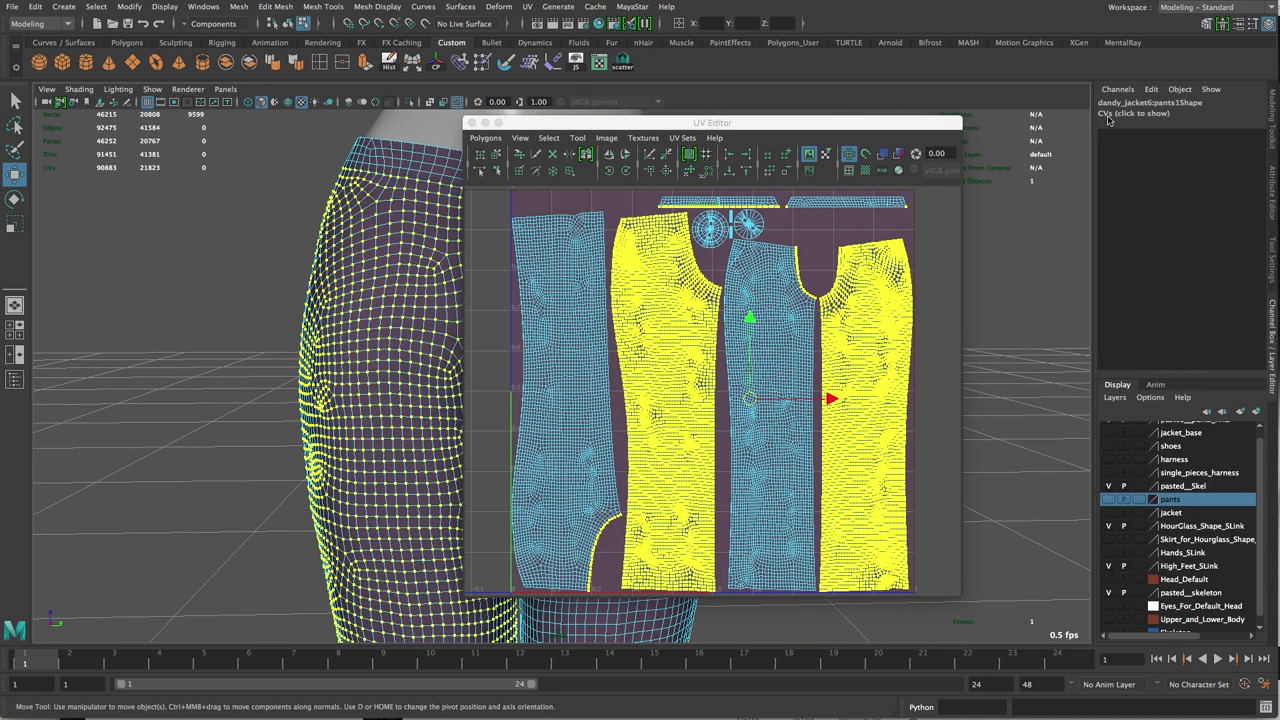
pyautogui.click(1137, 115)
pyautogui.click(1139, 115)
pyautogui.click(1129, 114)
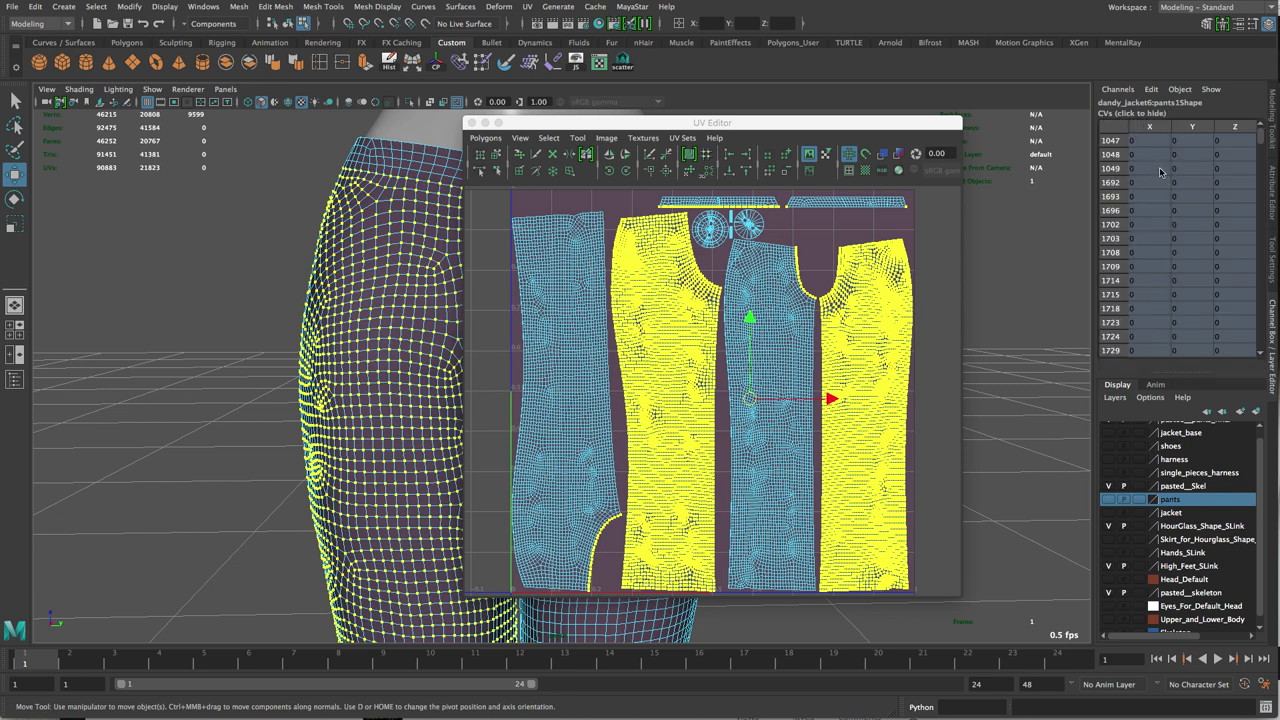
pyautogui.click(1116, 141)
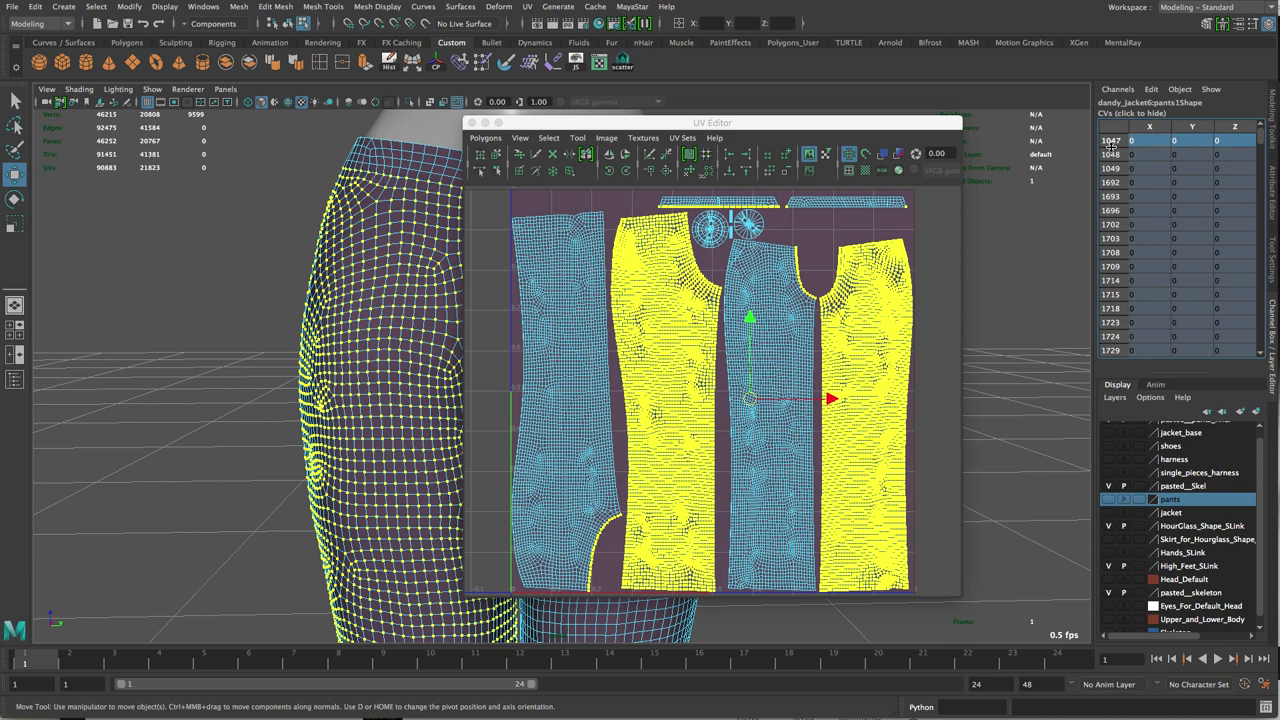
pyautogui.press('super+a')
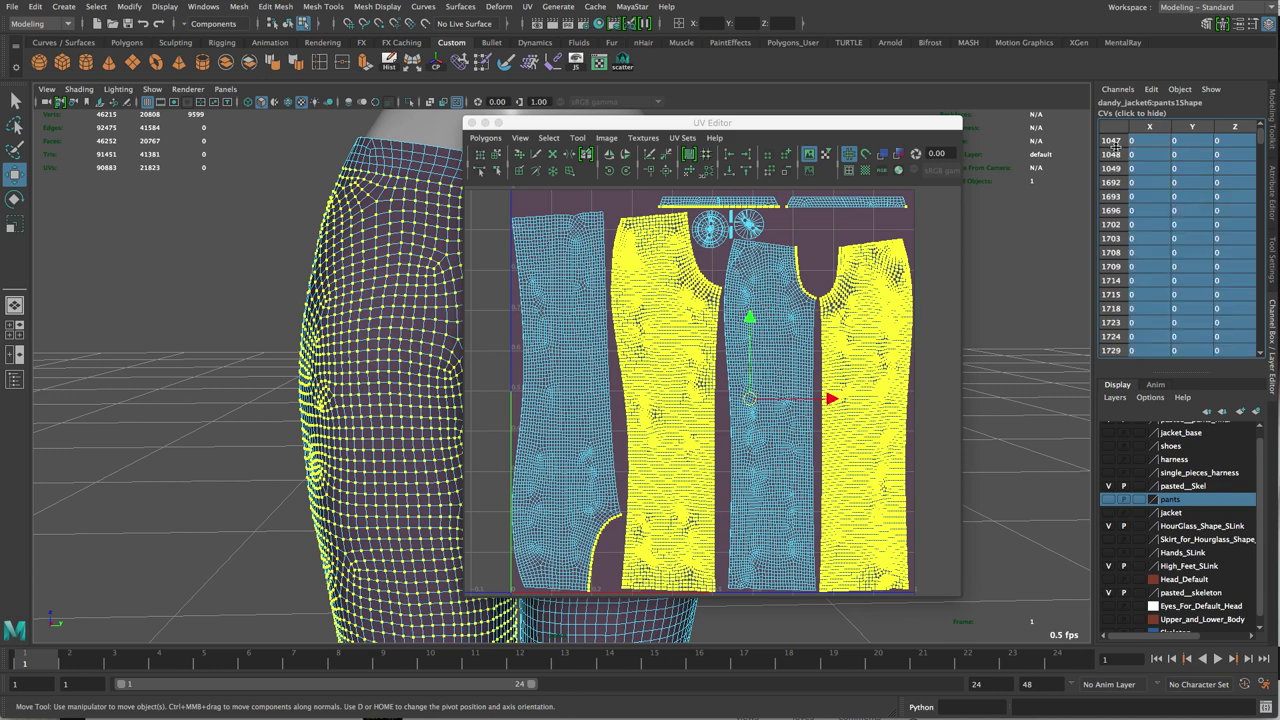
pyautogui.rightClick(1177, 164)
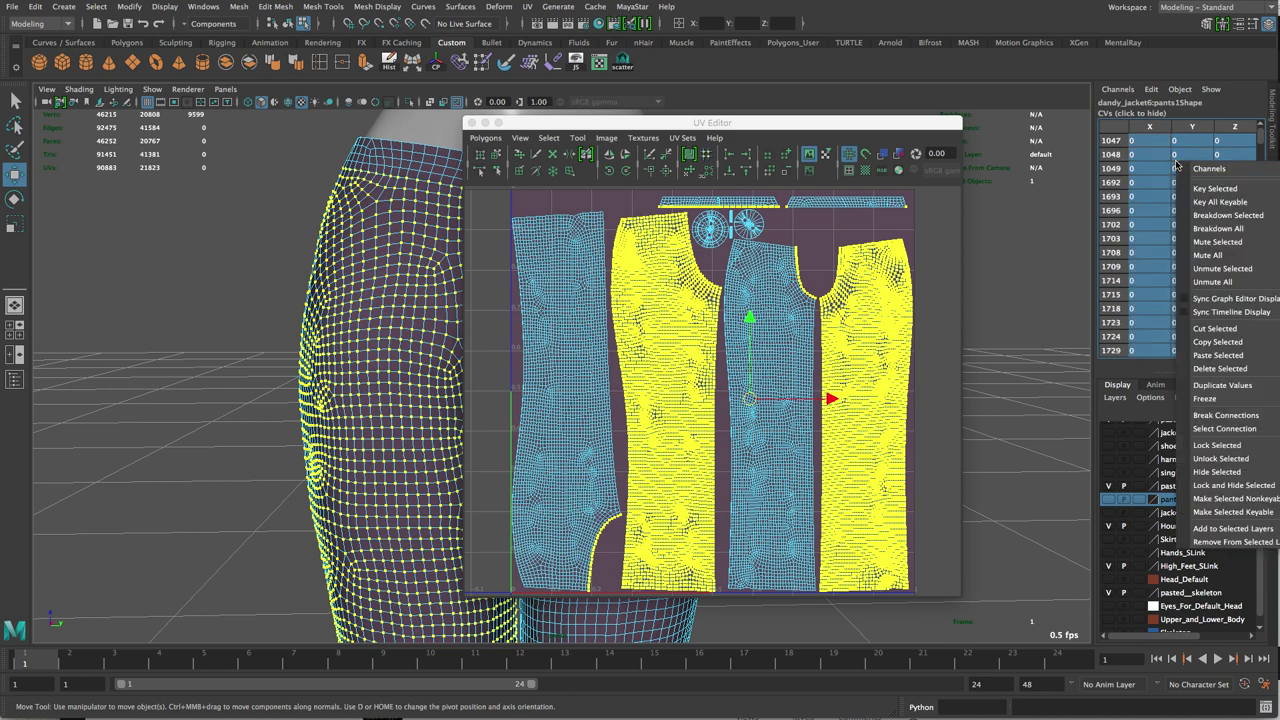
pyautogui.click(1234, 460)
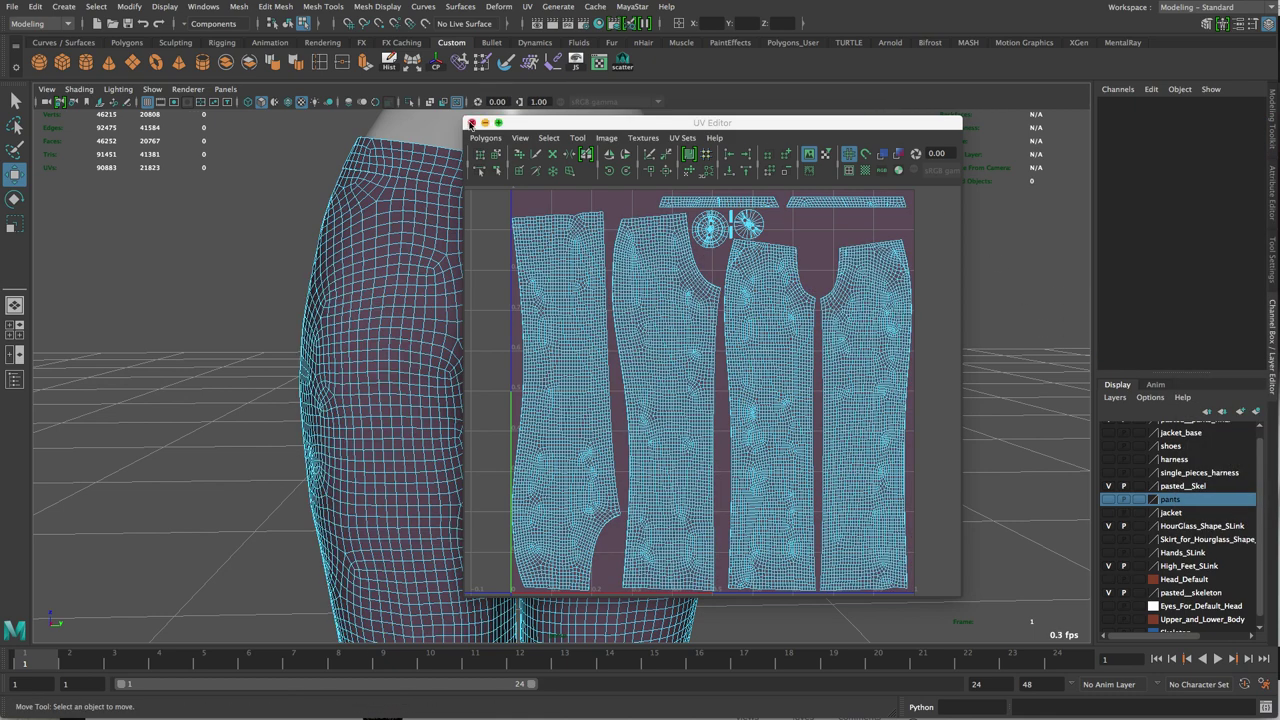
# Step: Close the UV Editor and try moving an inner-thigh vertex of the unlocked leg with soft selection enabled
pyautogui.click(471, 122)
pyautogui.keyDown('alt'); pyautogui.moveTo(594, 346); pyautogui.dragTo(486, 434); pyautogui.keyUp('alt')
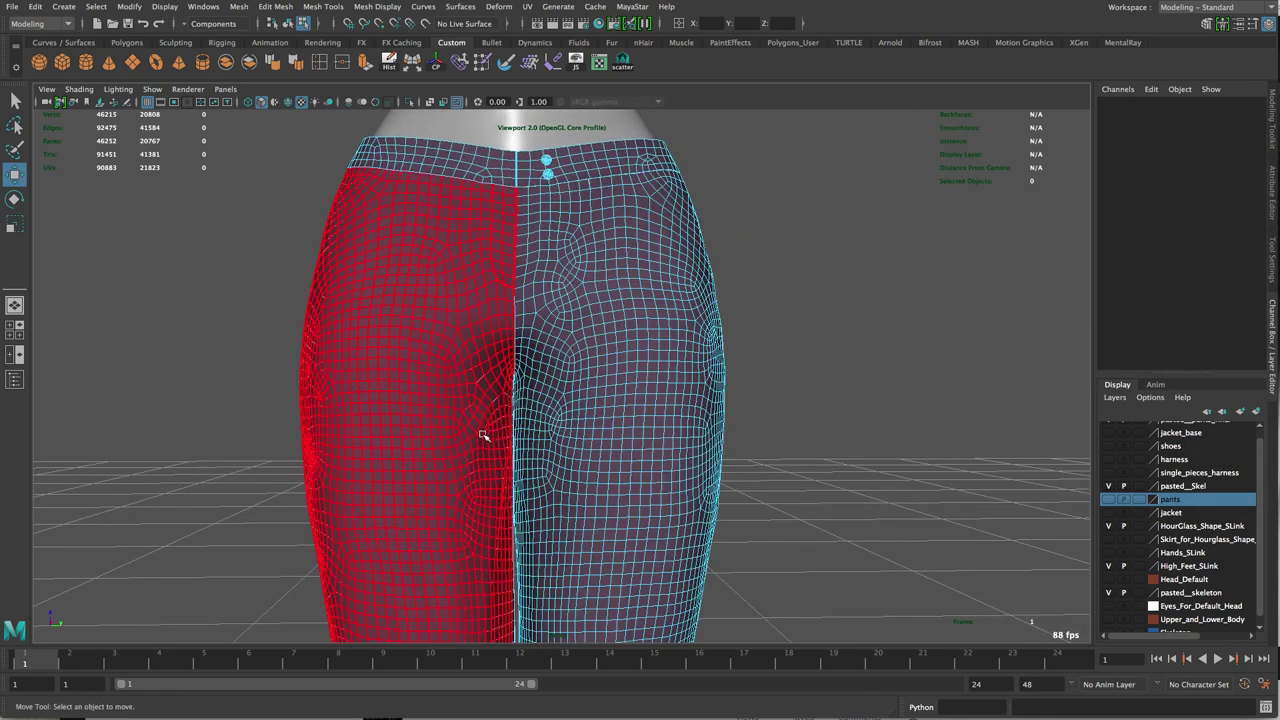
pyautogui.moveTo(486, 434); pyautogui.dragTo(455, 438, button='right')
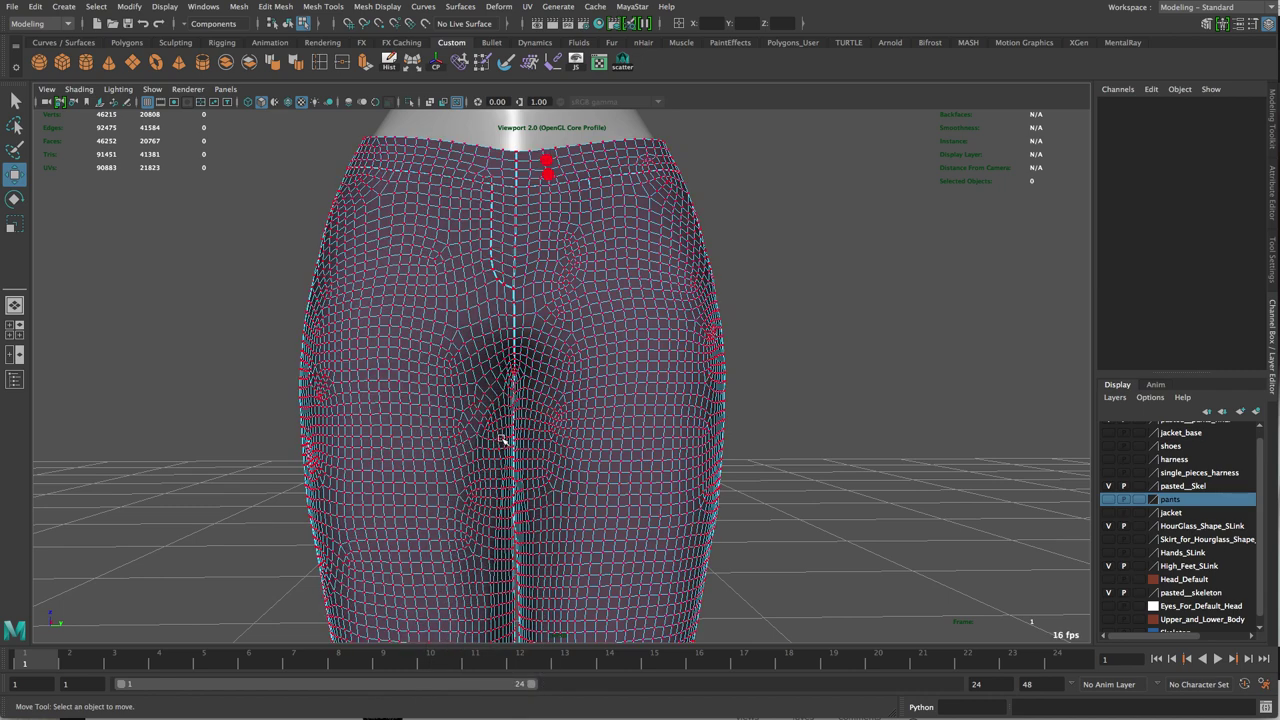
pyautogui.click(505, 440)
pyautogui.click(1273, 262)
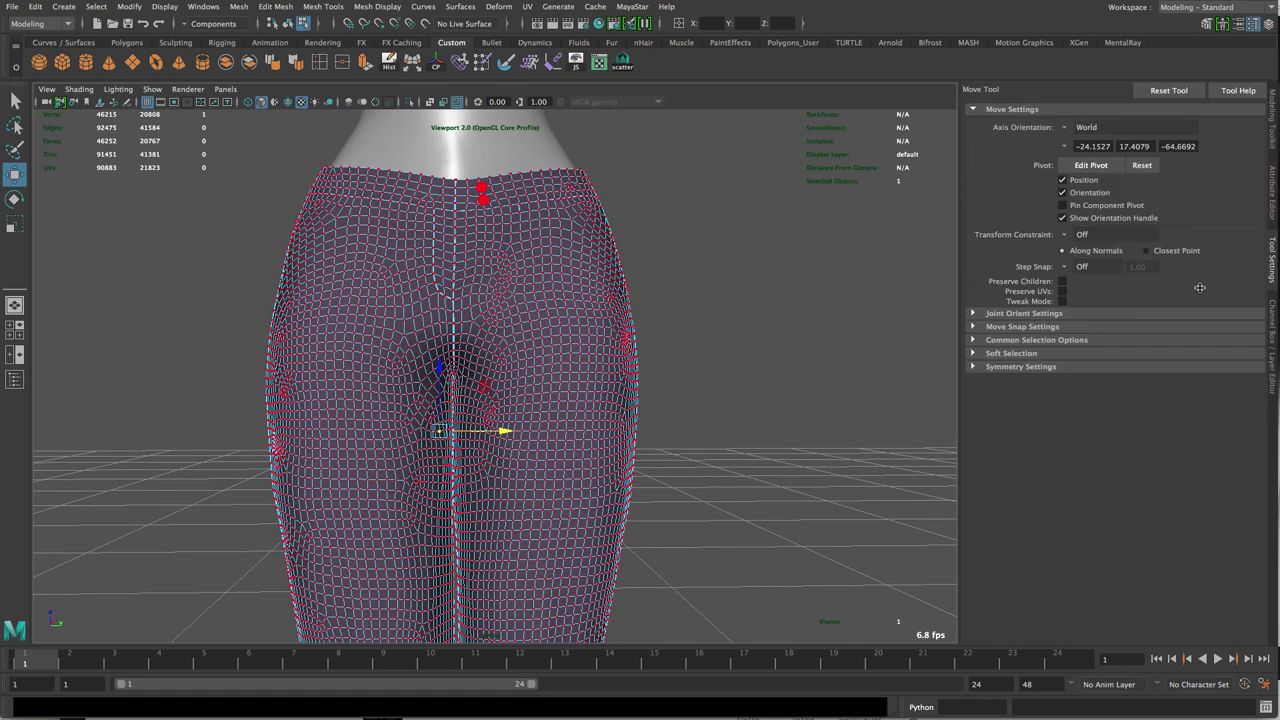
pyautogui.click(975, 353)
pyautogui.click(1063, 369)
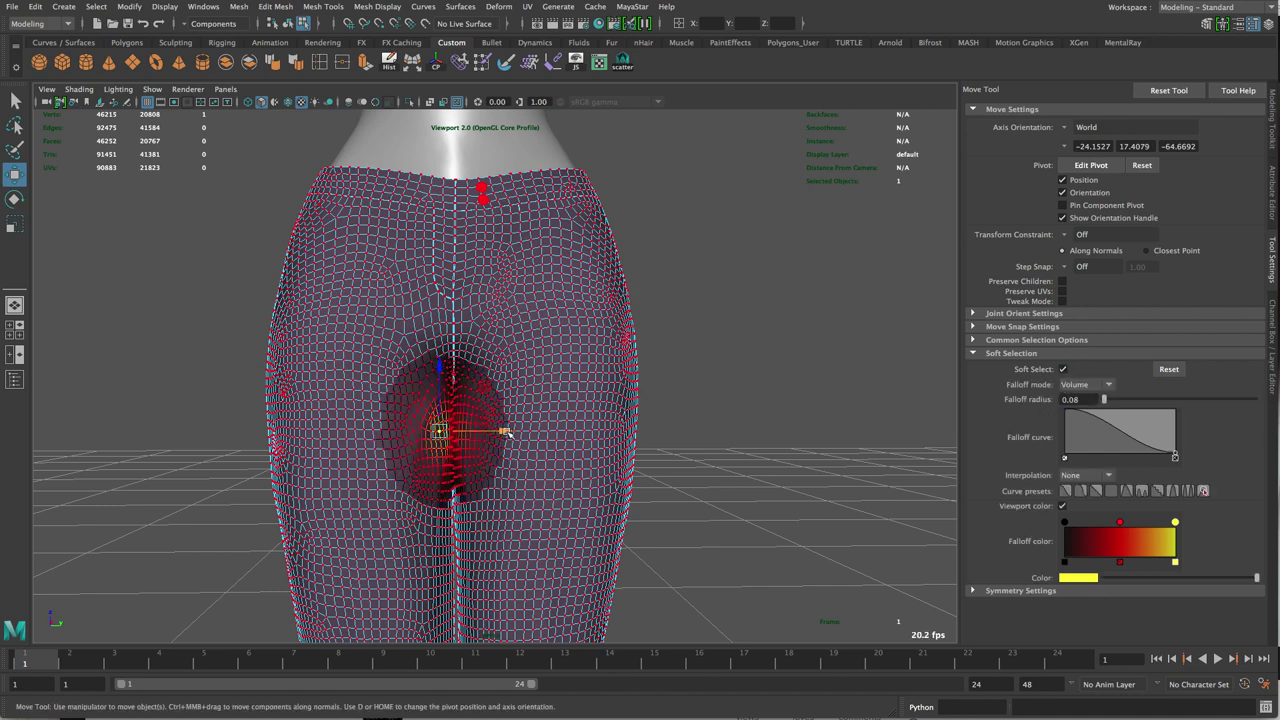
pyautogui.moveTo(507, 432)
pyautogui.mouseDown()
pyautogui.moveTo(491, 429)
pyautogui.moveTo(524, 437)
pyautogui.moveTo(487, 437)
pyautogui.moveTo(508, 438)
pyautogui.mouseUp()
pyautogui.hotkey('ctrl', 'z')
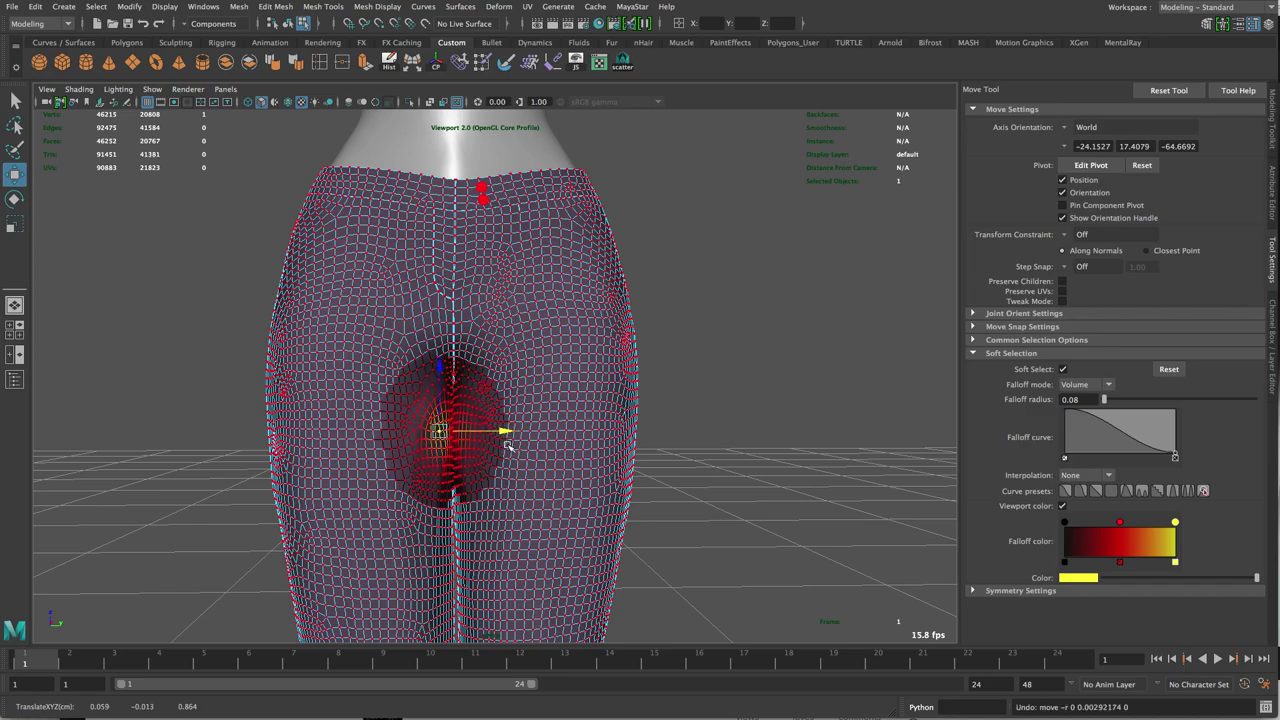
# Step: Turn off soft selection, then select the first and third leg shells in the UV Editor and convert them to vertices
pyautogui.click(752, 390)
pyautogui.keyDown('alt'); pyautogui.moveTo(729, 375); pyautogui.dragTo(702, 297, button='right'); pyautogui.keyUp('alt')
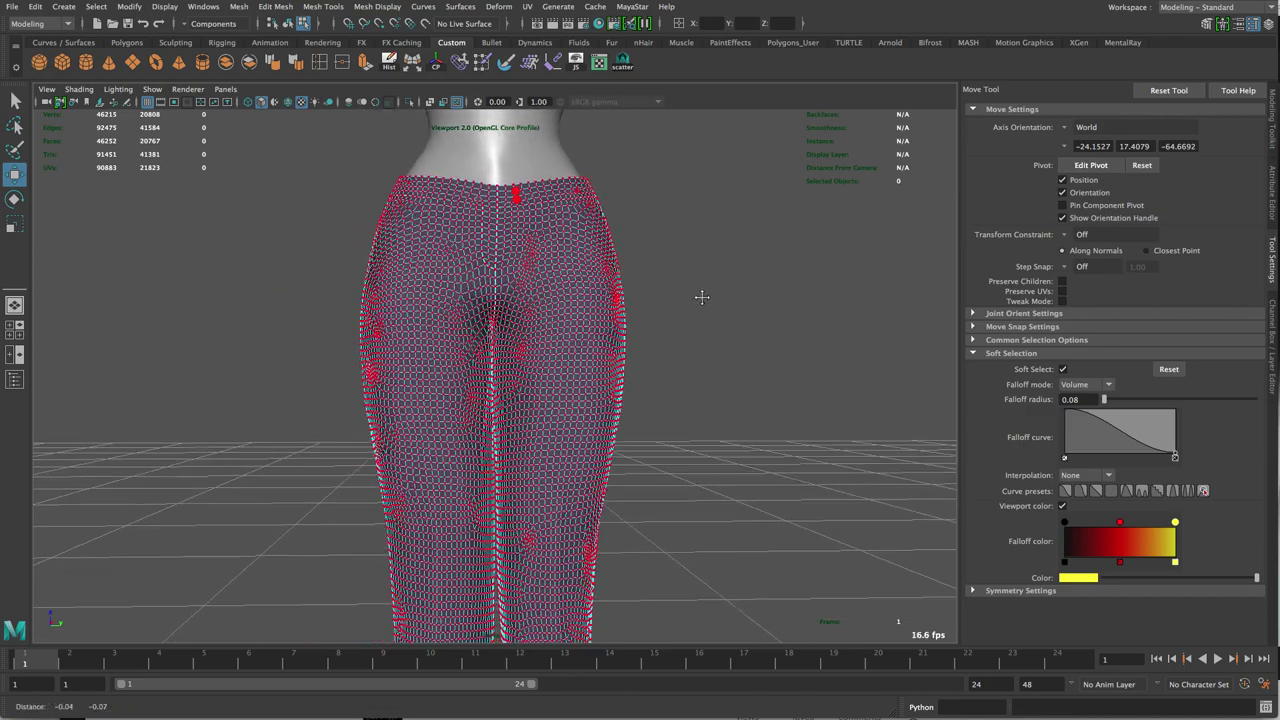
pyautogui.keyDown('alt'); pyautogui.moveTo(702, 297); pyautogui.dragTo(712, 336); pyautogui.keyUp('alt')
pyautogui.keyDown('alt'); pyautogui.moveTo(712, 336); pyautogui.dragTo(780, 309, button='right'); pyautogui.keyUp('alt')
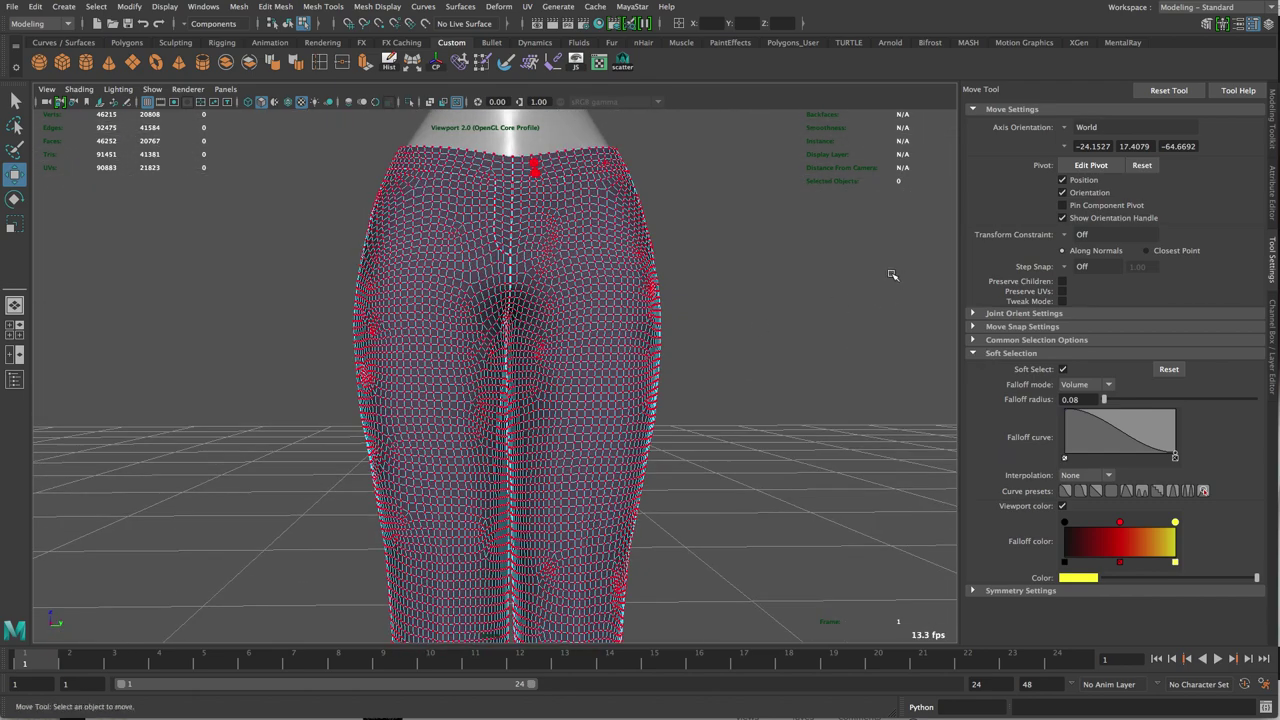
pyautogui.click(1063, 369)
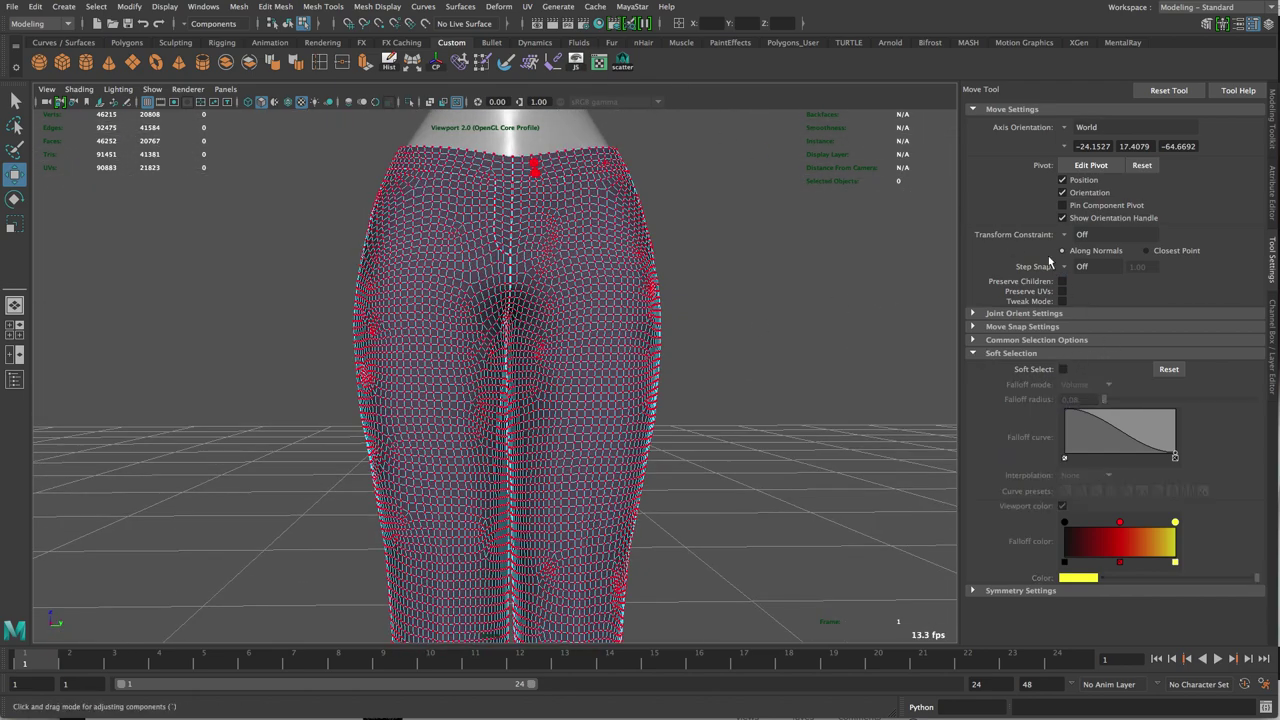
pyautogui.click(598, 62)
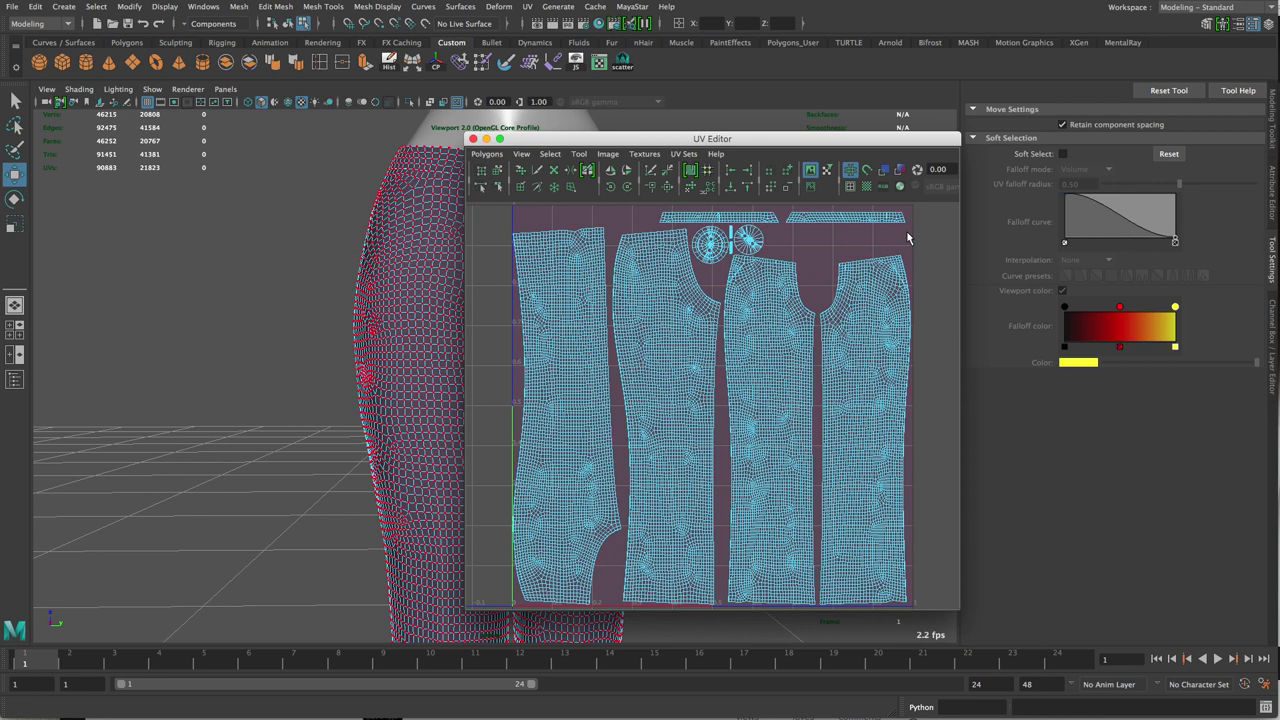
pyautogui.rightClick(689, 337)
pyautogui.moveTo(689, 337); pyautogui.dragTo(636, 316, button='right')
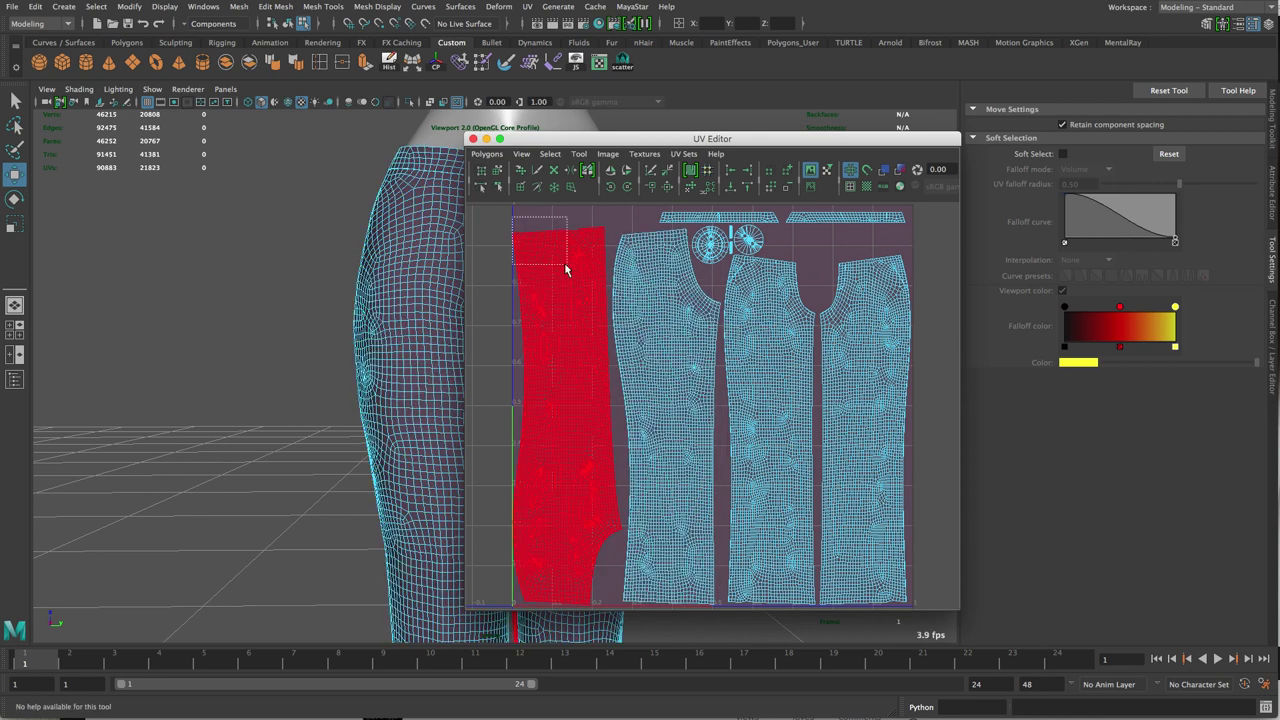
pyautogui.click(566, 266)
pyautogui.keyDown('shift'); pyautogui.click(771, 320); pyautogui.keyUp('shift')
pyautogui.moveTo(771, 319); pyautogui.dragTo(916, 525, button='right')
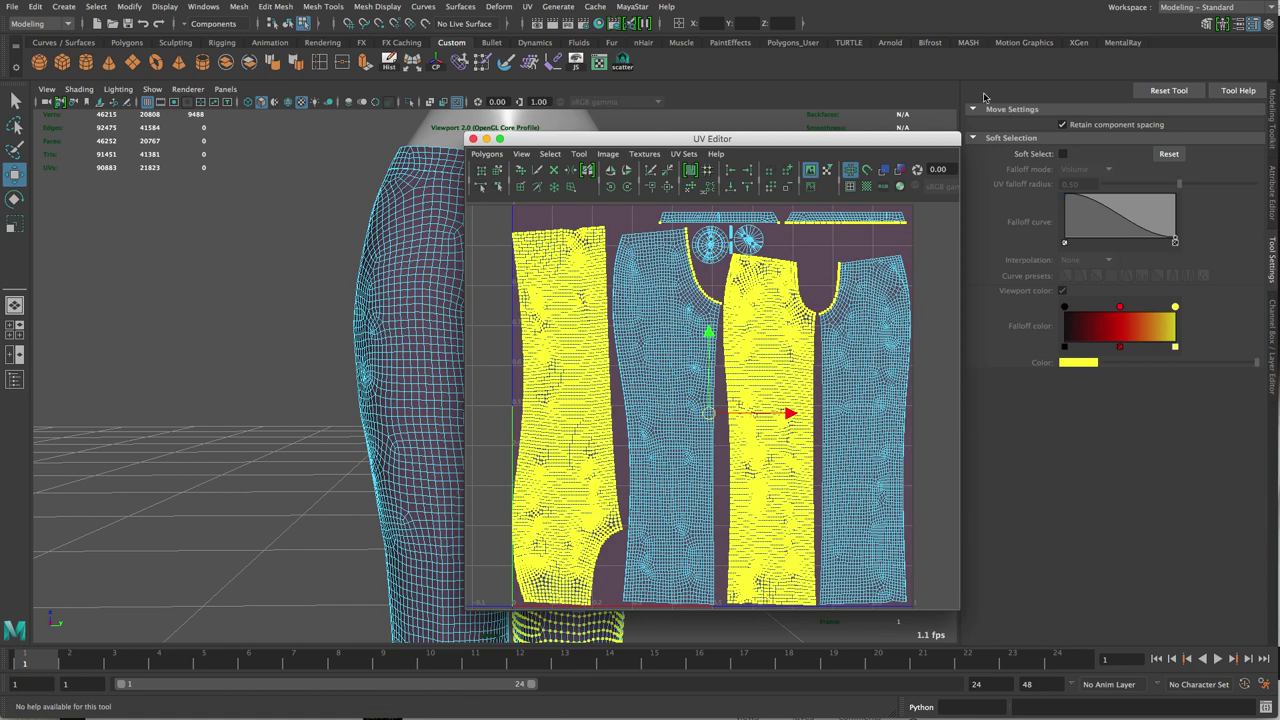
pyautogui.click(474, 140)
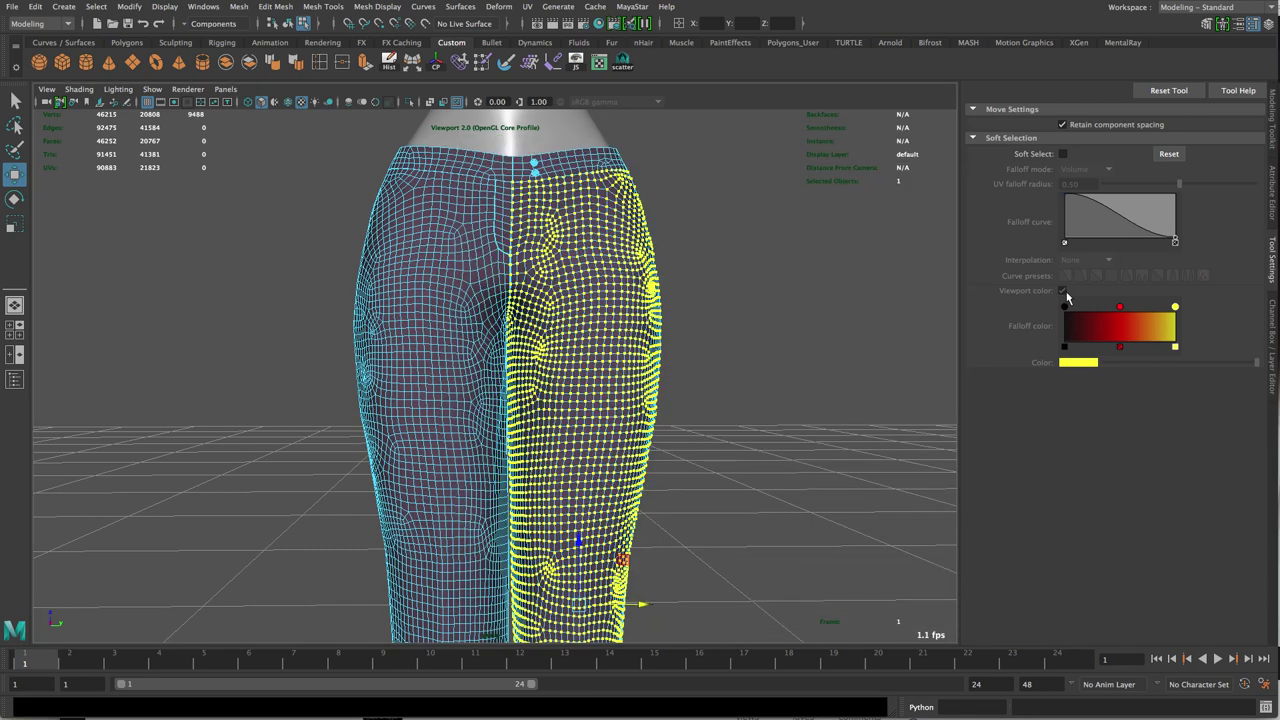
# Step: List the CV values of the opposite leg's selected vertices and lock all of their X, Y and Z channels
pyautogui.click(1271, 313)
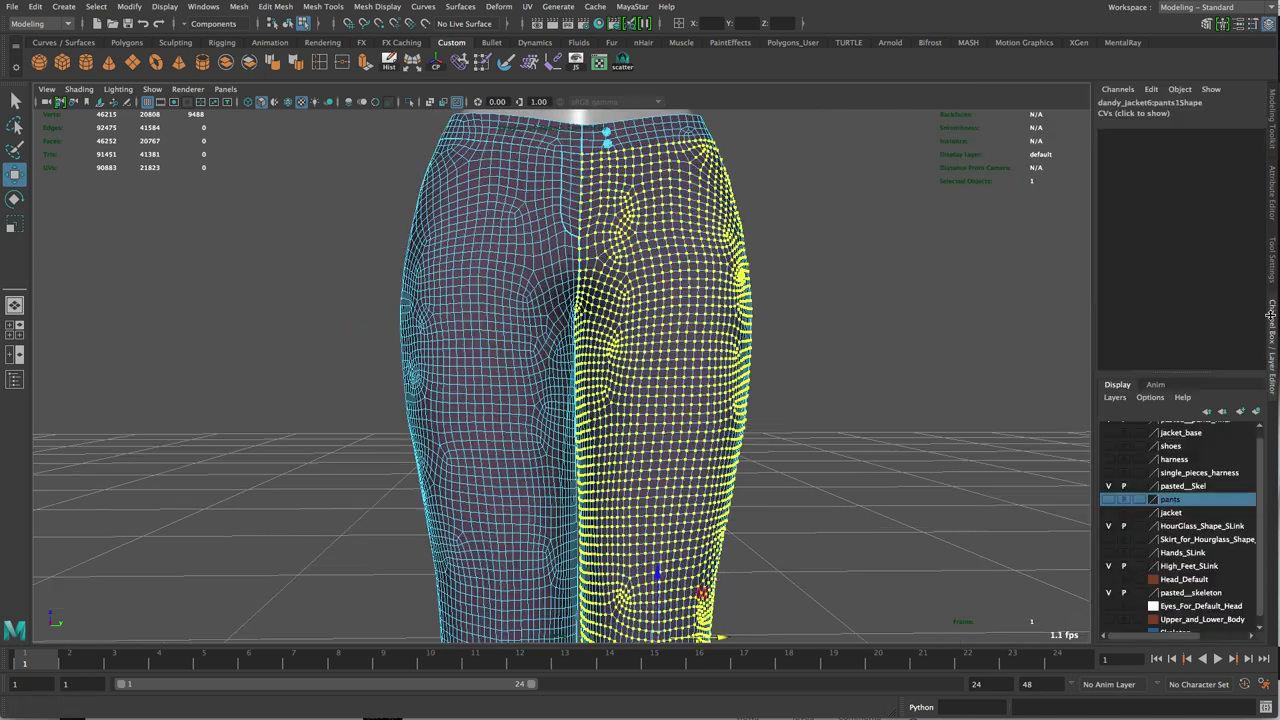
pyautogui.click(1106, 113)
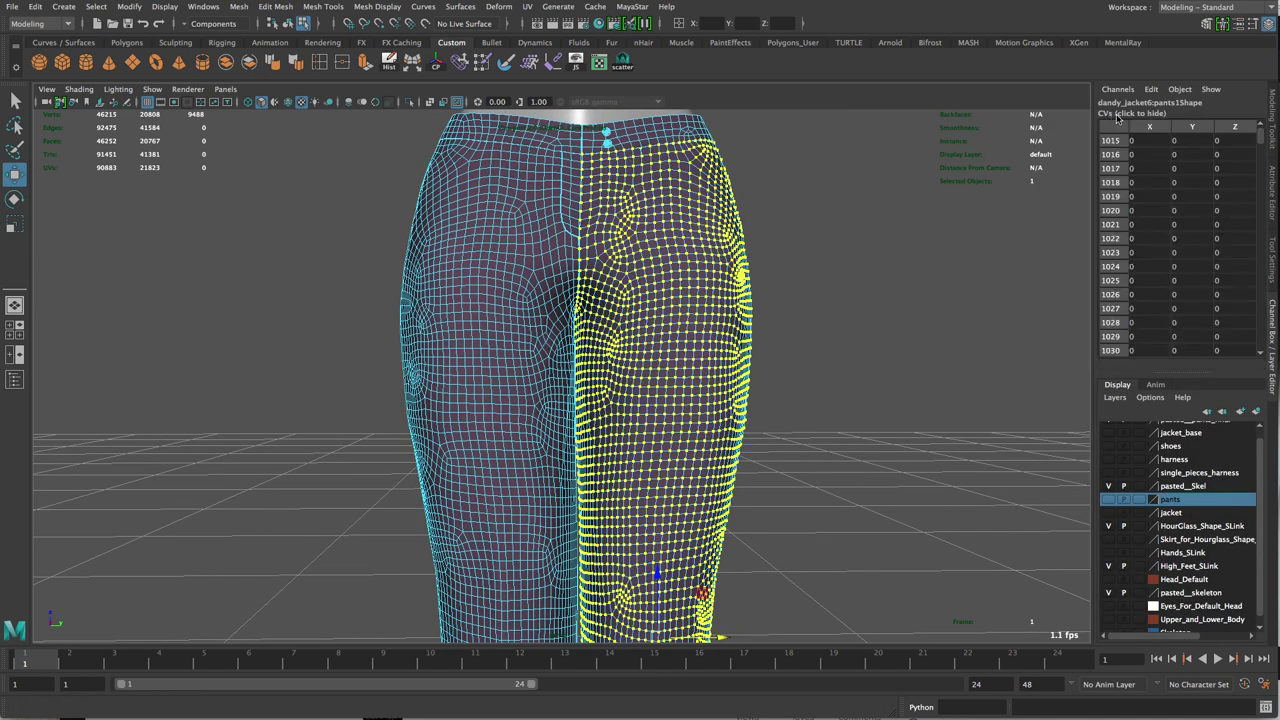
pyautogui.click(1150, 131)
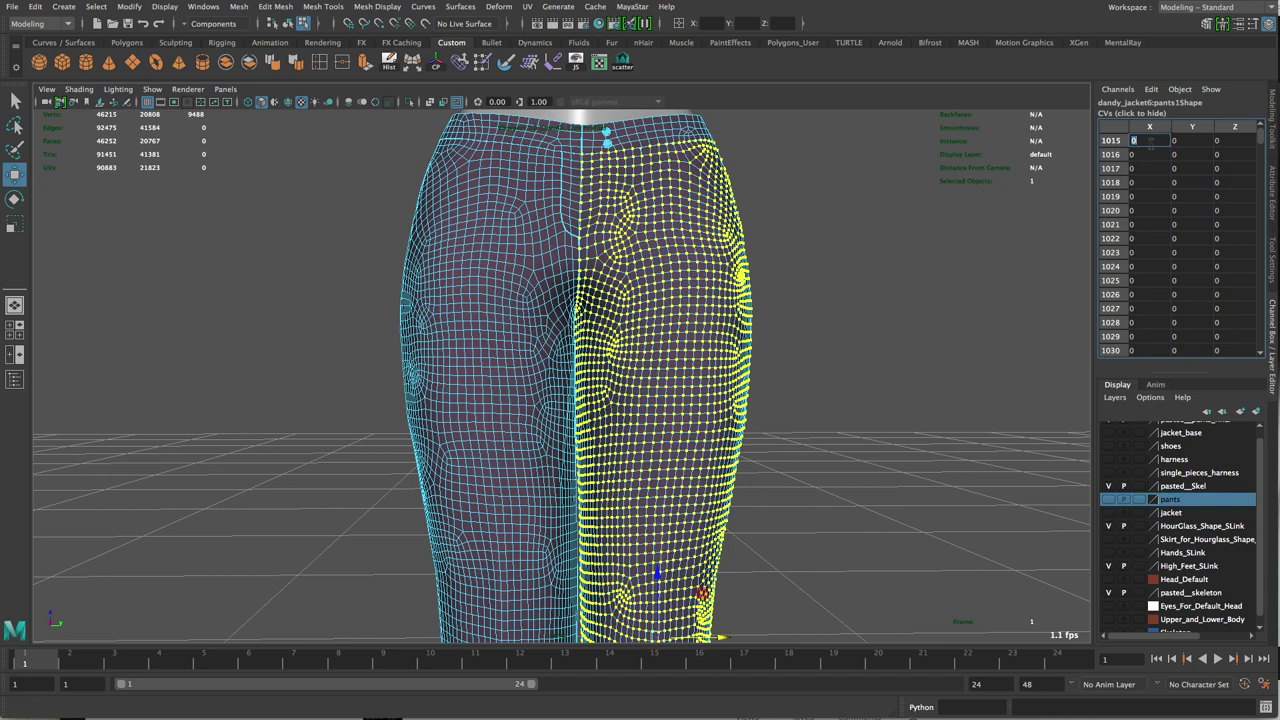
pyautogui.click(1115, 141)
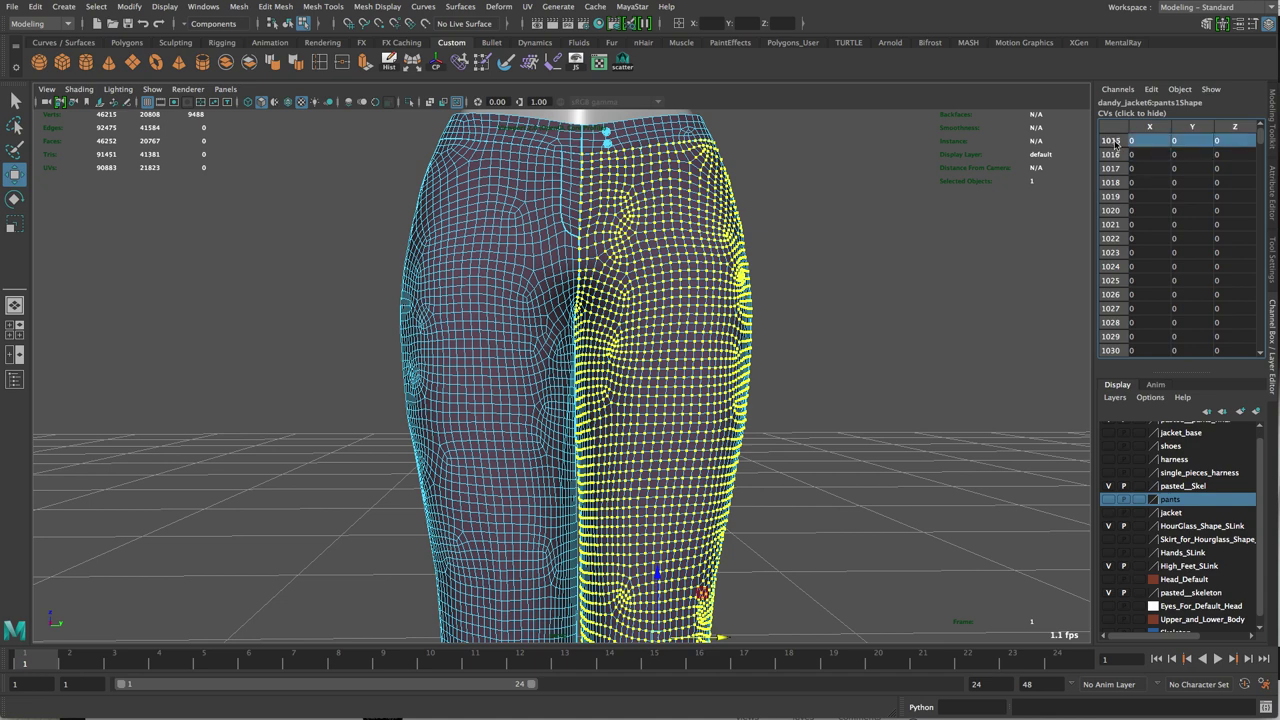
pyautogui.hotkey('ctrl', 'a')
pyautogui.rightClick(1145, 144)
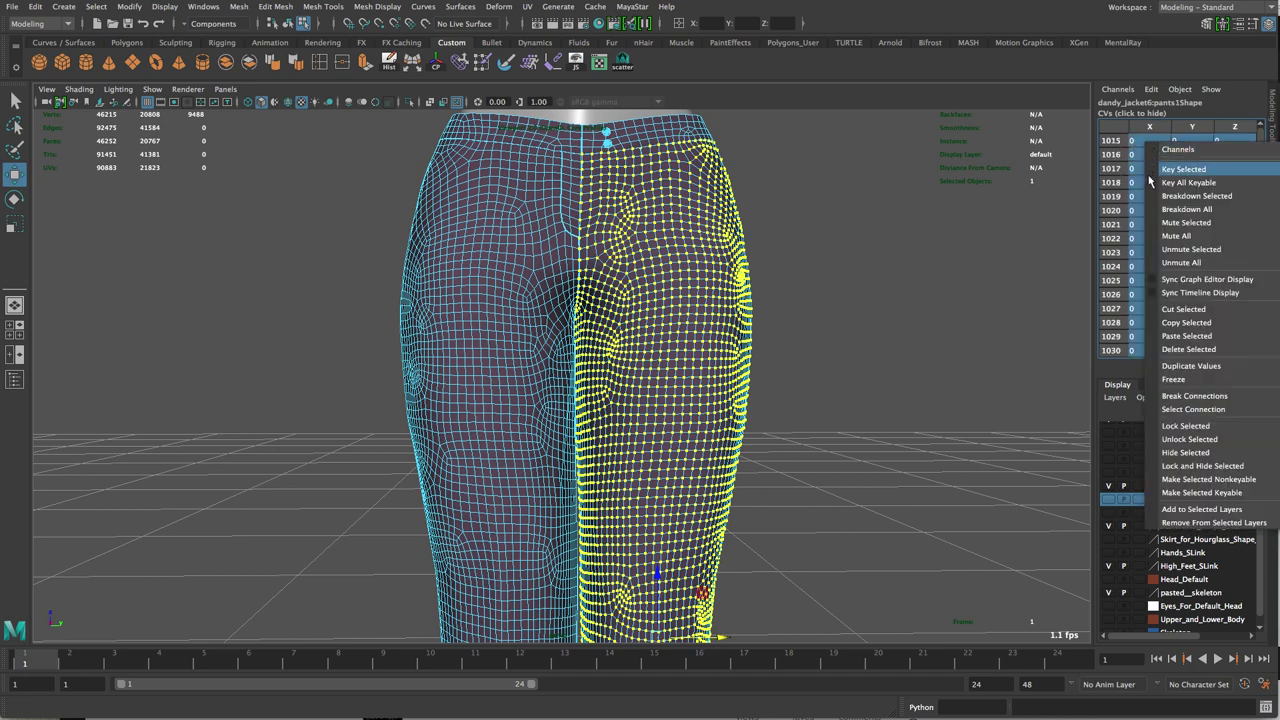
pyautogui.click(1191, 427)
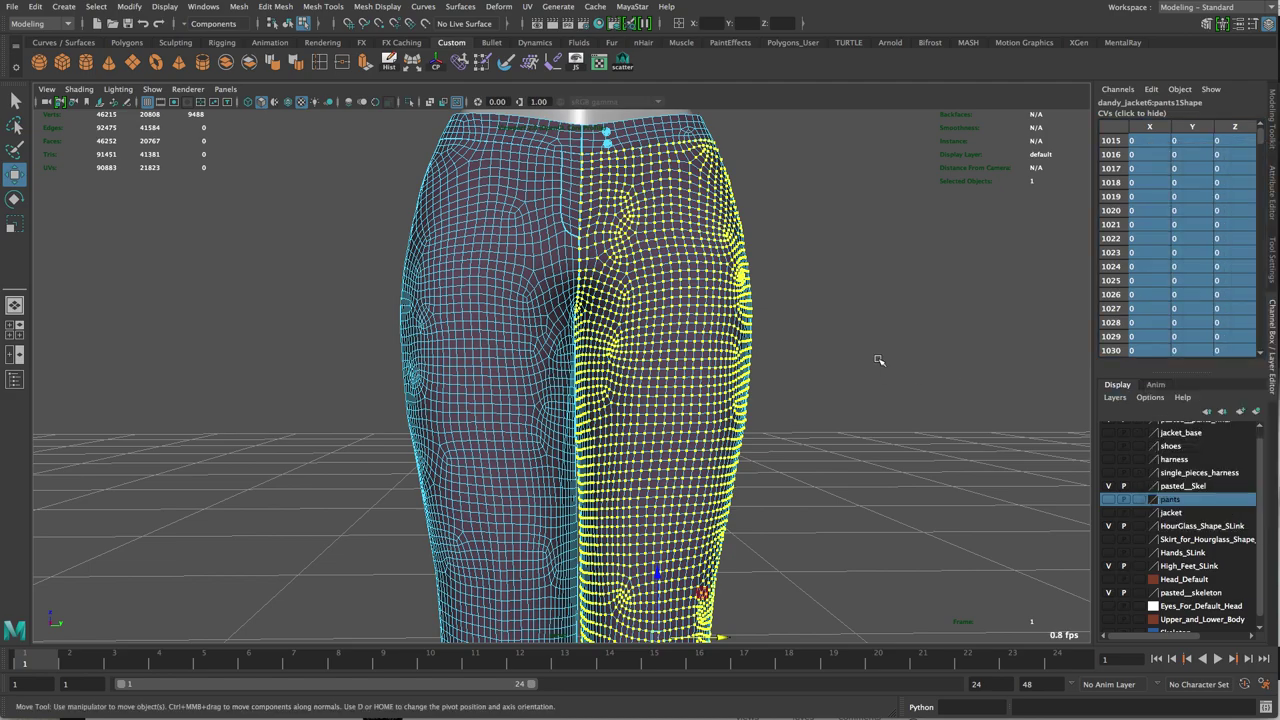
# Step: Turn soft selection back on for the Move tool and switch the pants to vertex mode with nothing selected
pyautogui.keyDown('alt'); pyautogui.moveTo(659, 287); pyautogui.dragTo(664, 286, button='right'); pyautogui.keyUp('alt')
pyautogui.moveTo(888, 342)
pyautogui.keyDown('alt'); pyautogui.mouseDown()
pyautogui.moveTo(877, 349)
pyautogui.moveTo(888, 351)
pyautogui.mouseUp(); pyautogui.keyUp('alt')
pyautogui.click(544, 364)
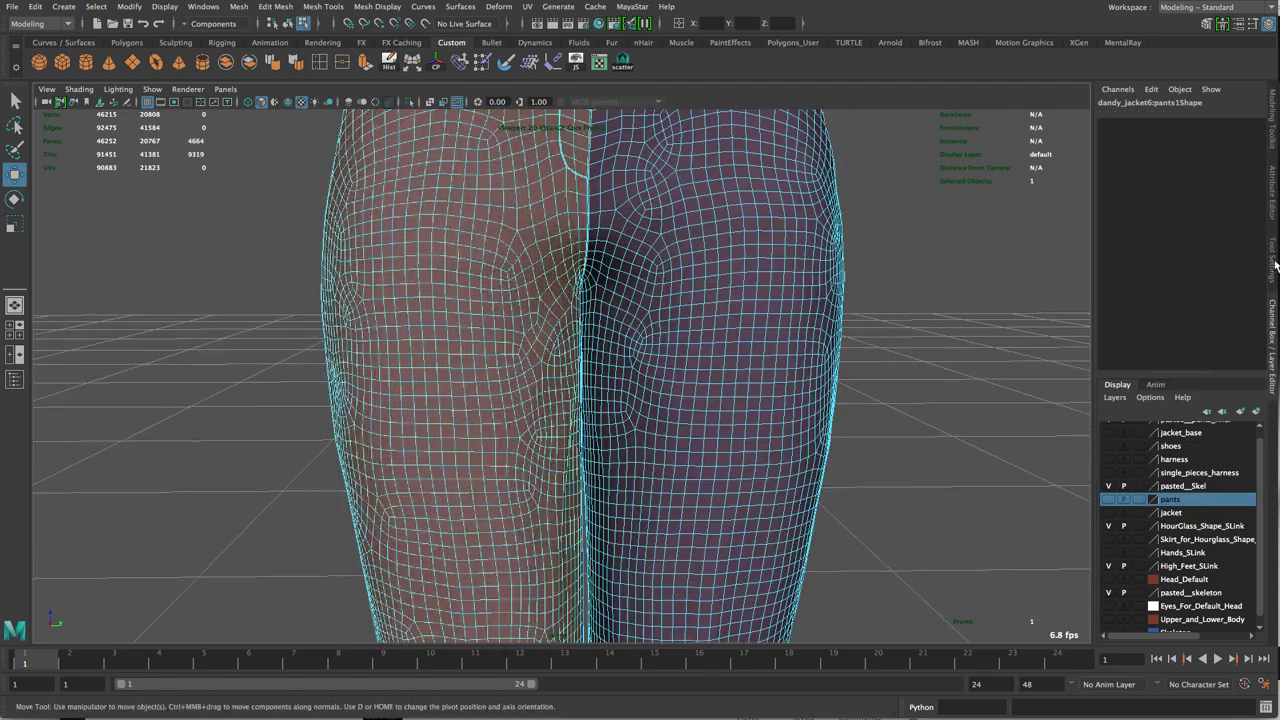
pyautogui.click(1274, 262)
pyautogui.click(974, 354)
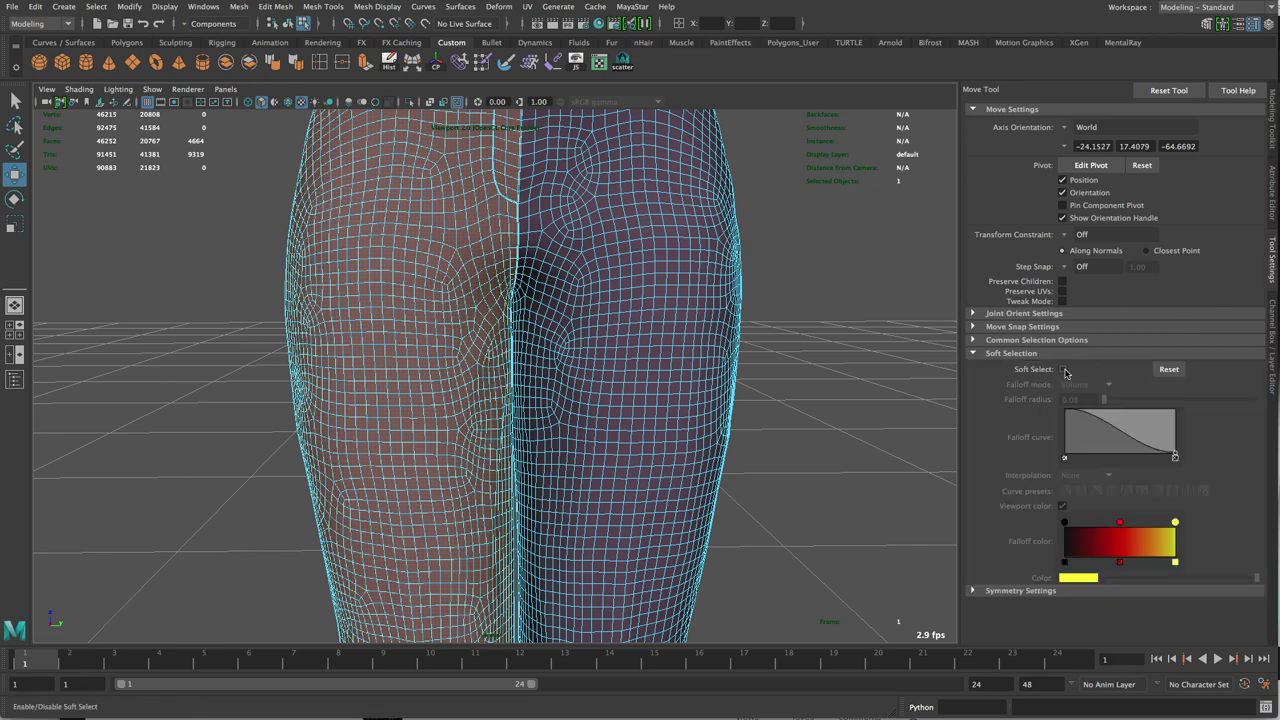
pyautogui.click(1064, 371)
pyautogui.moveTo(471, 361); pyautogui.dragTo(419, 360, button='right')
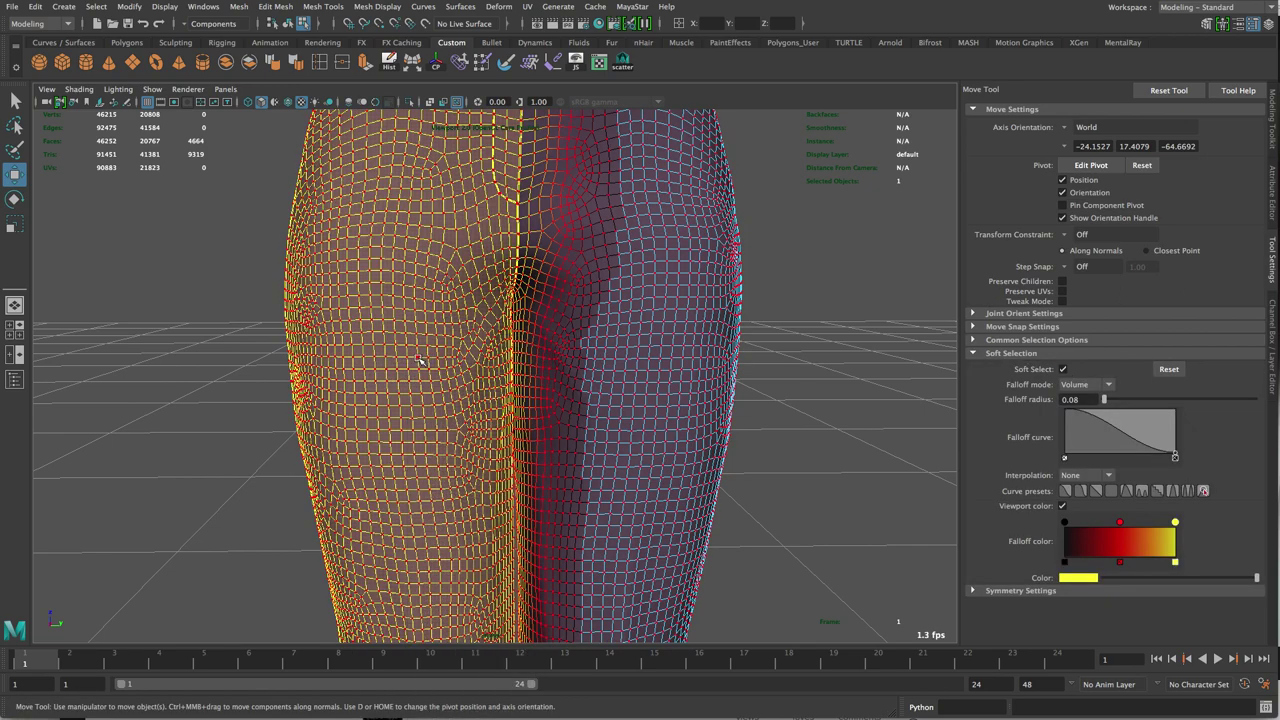
pyautogui.keyDown('alt'); pyautogui.moveTo(688, 338); pyautogui.dragTo(733, 336); pyautogui.keyUp('alt')
pyautogui.click(509, 357)
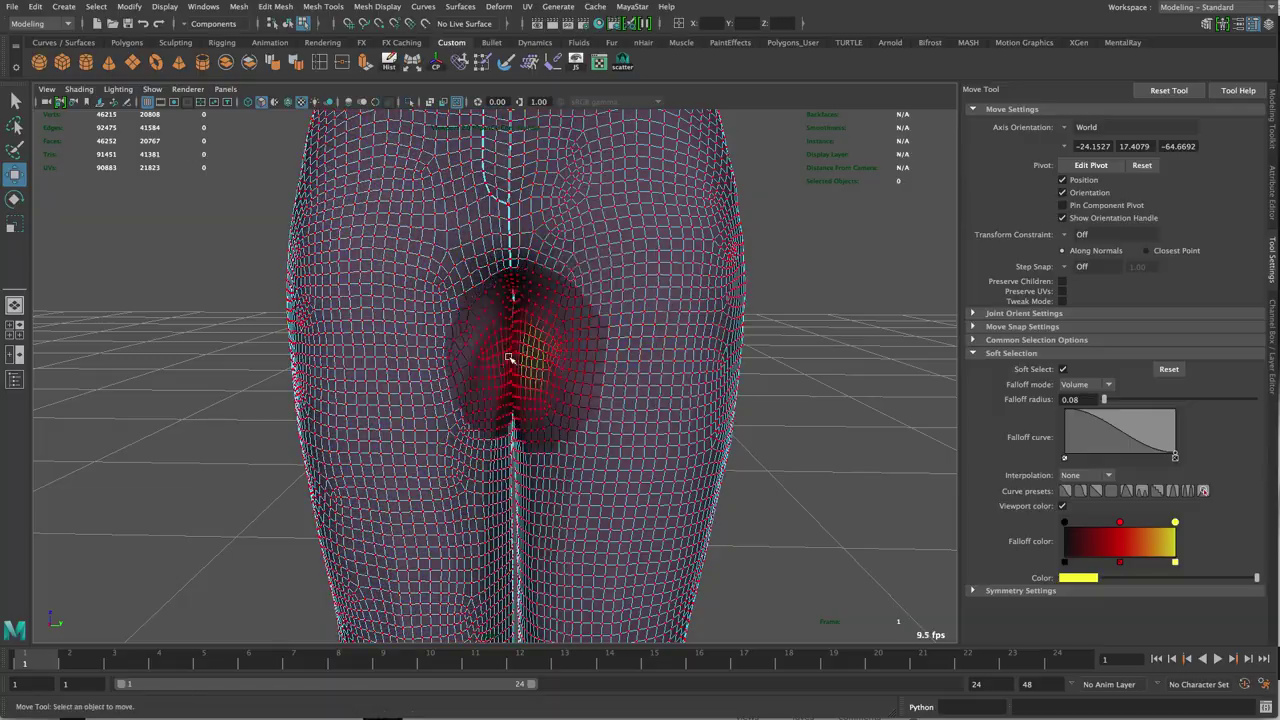
# Step: From inside the body mesh, soft-move vertices of the small isolated pants patch at the inner thigh until it clears the body
pyautogui.keyDown('alt'); pyautogui.moveTo(487, 367); pyautogui.dragTo(826, 354); pyautogui.keyUp('alt')
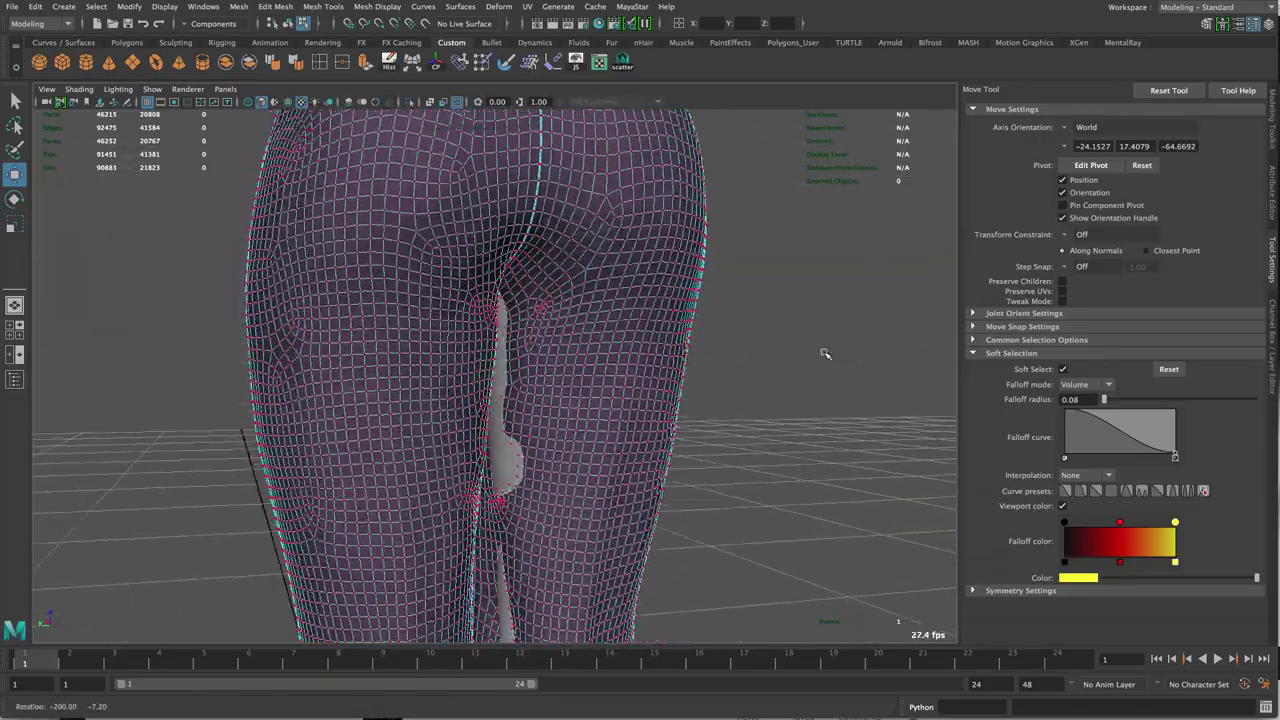
pyautogui.keyDown('alt'); pyautogui.moveTo(630, 378); pyautogui.dragTo(683, 380, button='right'); pyautogui.keyUp('alt')
pyautogui.keyDown('alt'); pyautogui.moveTo(683, 380); pyautogui.dragTo(534, 437); pyautogui.keyUp('alt')
pyautogui.keyDown('alt'); pyautogui.moveTo(534, 437); pyautogui.dragTo(574, 411, button='right'); pyautogui.keyUp('alt')
pyautogui.keyDown('alt'); pyautogui.moveTo(574, 411); pyautogui.dragTo(566, 311); pyautogui.keyUp('alt')
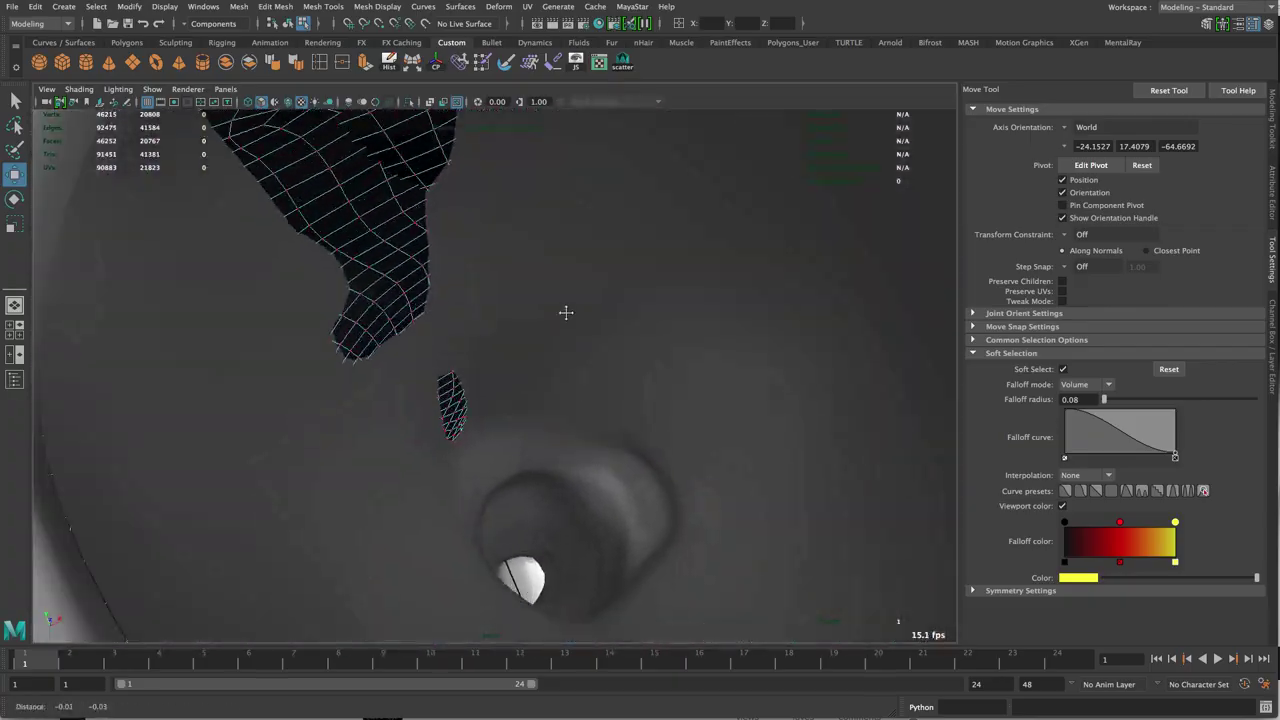
pyautogui.keyDown('alt'); pyautogui.moveTo(566, 311); pyautogui.dragTo(577, 342, button='right'); pyautogui.keyUp('alt')
pyautogui.click(507, 519)
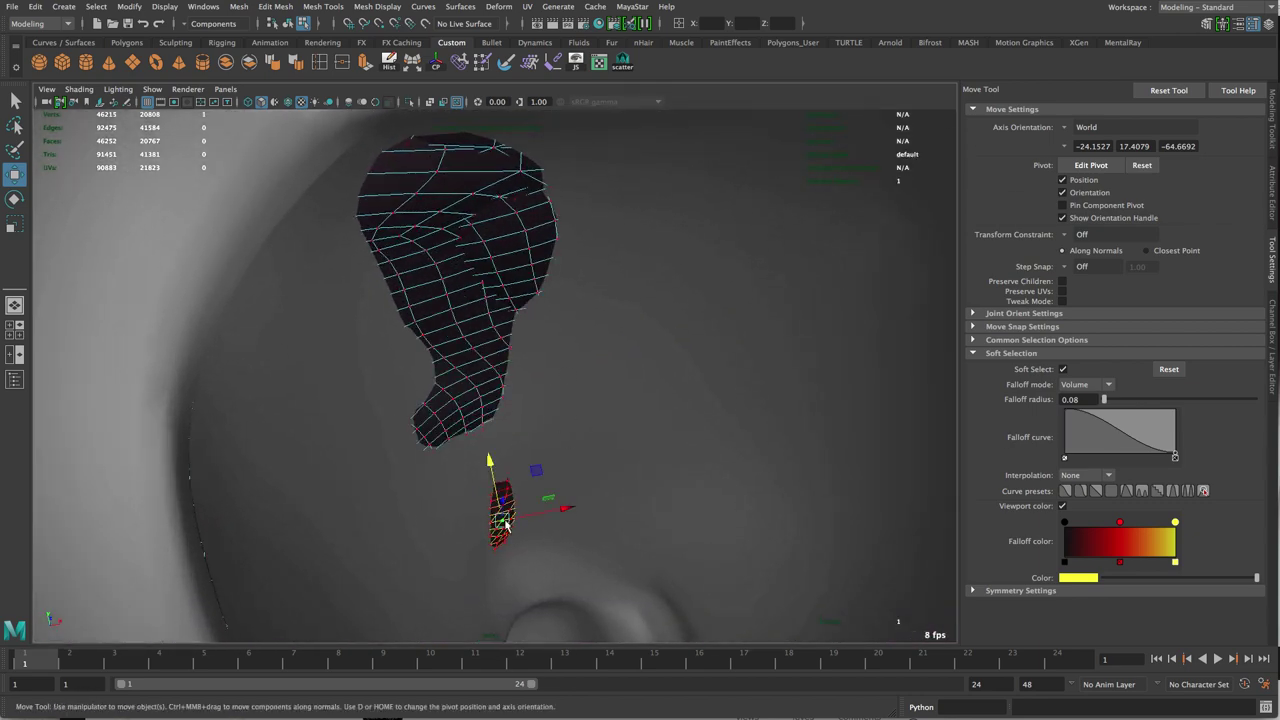
pyautogui.moveTo(489, 462); pyautogui.dragTo(489, 461)
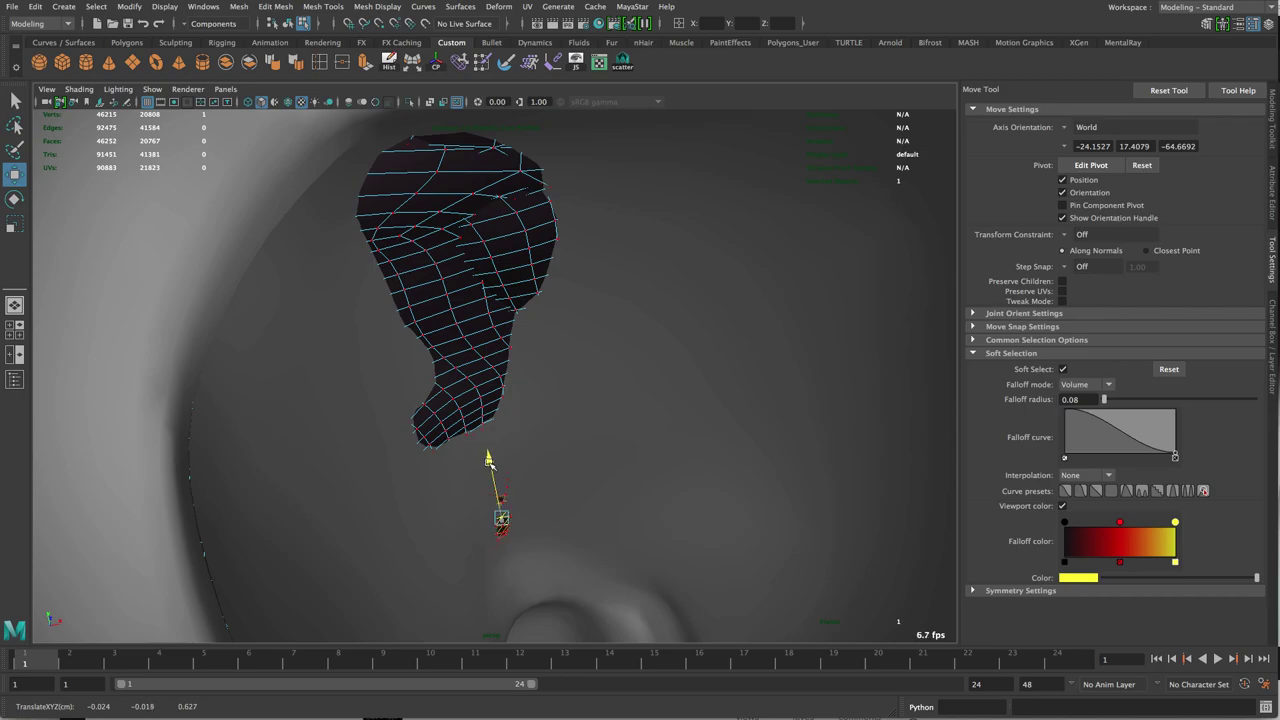
pyautogui.moveTo(507, 540); pyautogui.dragTo(506, 532)
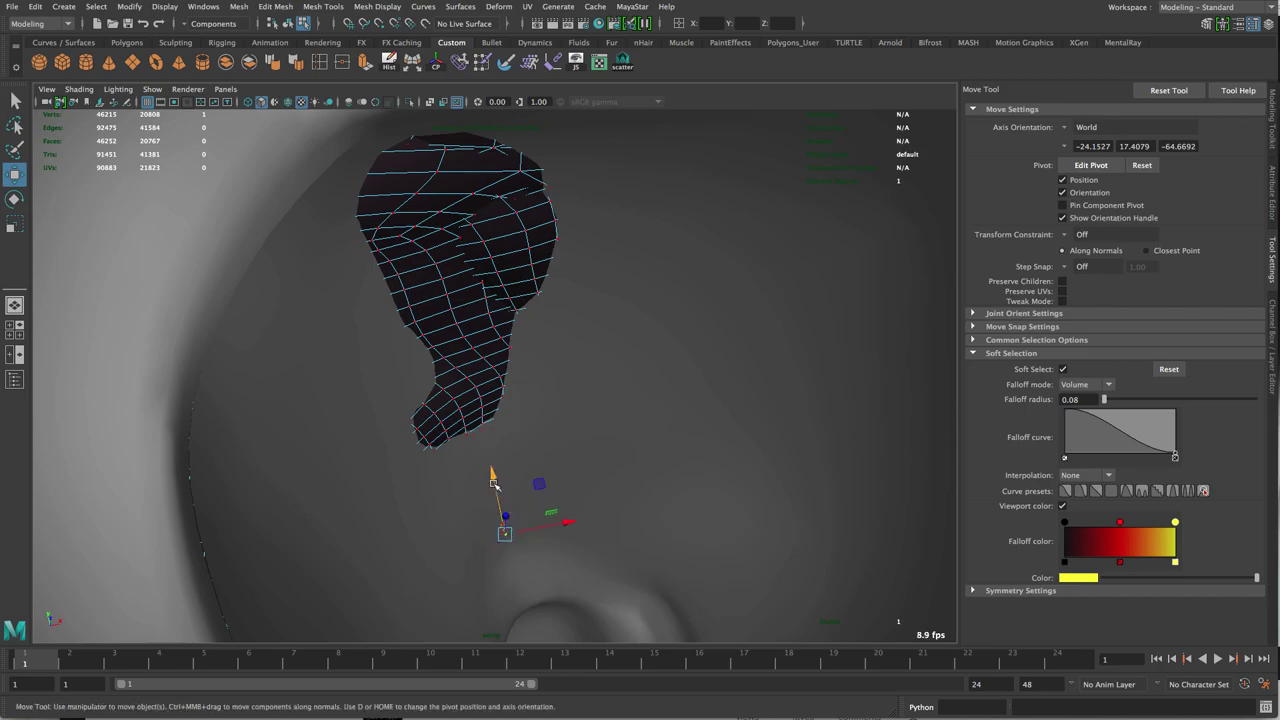
pyautogui.moveTo(492, 482); pyautogui.dragTo(492, 480)
# Step: Soft-move back-view inner-thigh vertices of the unlocked leg toward the other leg to cover the exposed body below the crotch
pyautogui.keyDown('alt'); pyautogui.moveTo(596, 436); pyautogui.dragTo(636, 440); pyautogui.keyUp('alt')
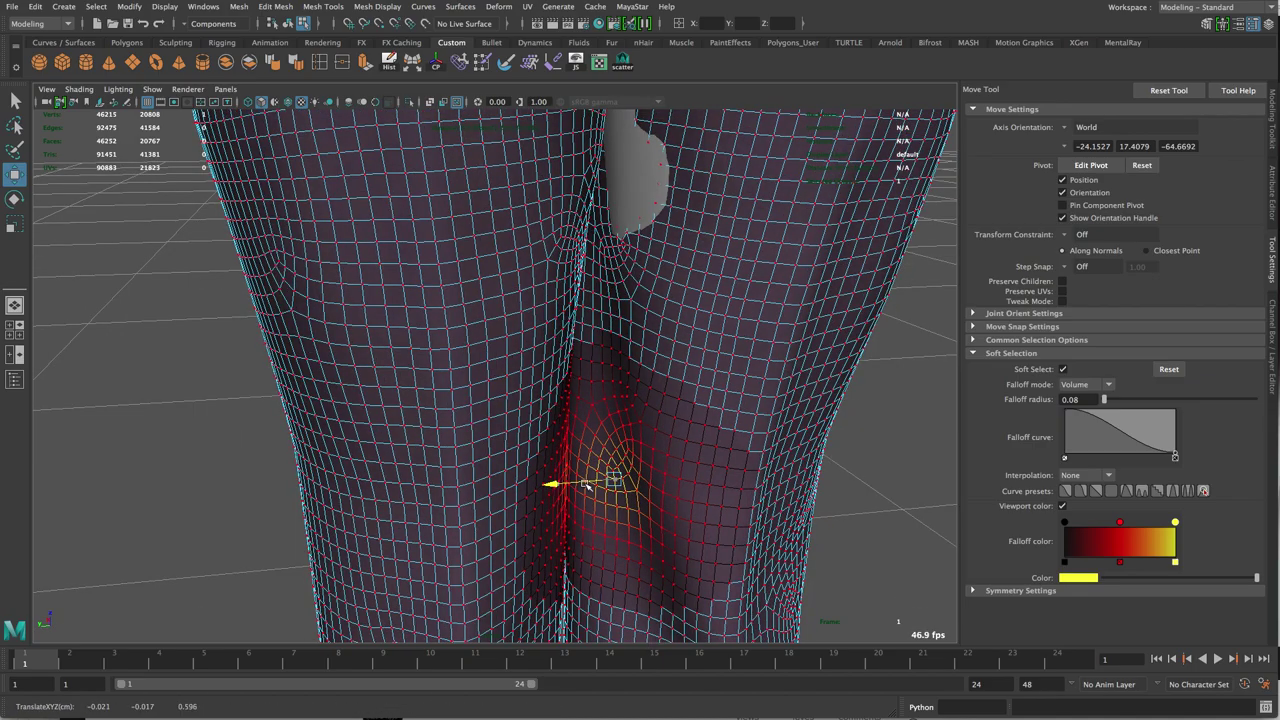
pyautogui.keyDown('alt'); pyautogui.moveTo(640, 343); pyautogui.dragTo(550, 400); pyautogui.keyUp('alt')
pyautogui.click(589, 396)
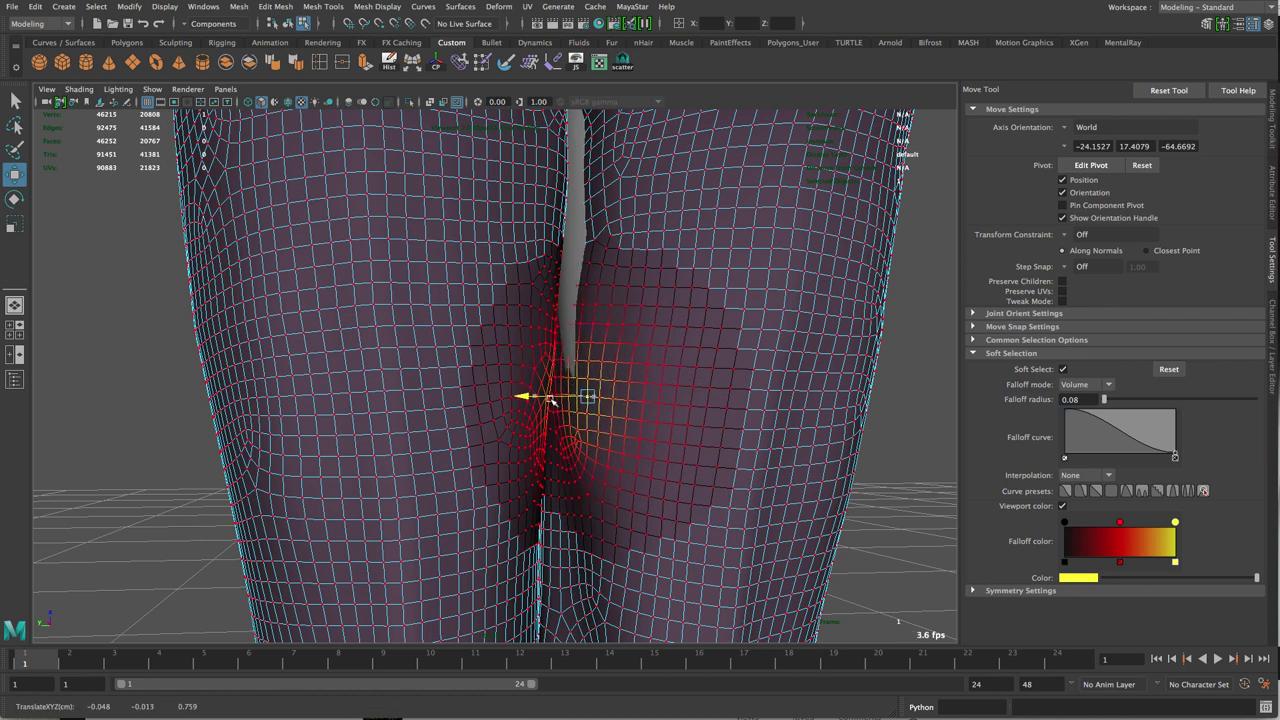
pyautogui.keyDown('alt'); pyautogui.moveTo(606, 315); pyautogui.dragTo(550, 352); pyautogui.keyUp('alt')
pyautogui.click(578, 352)
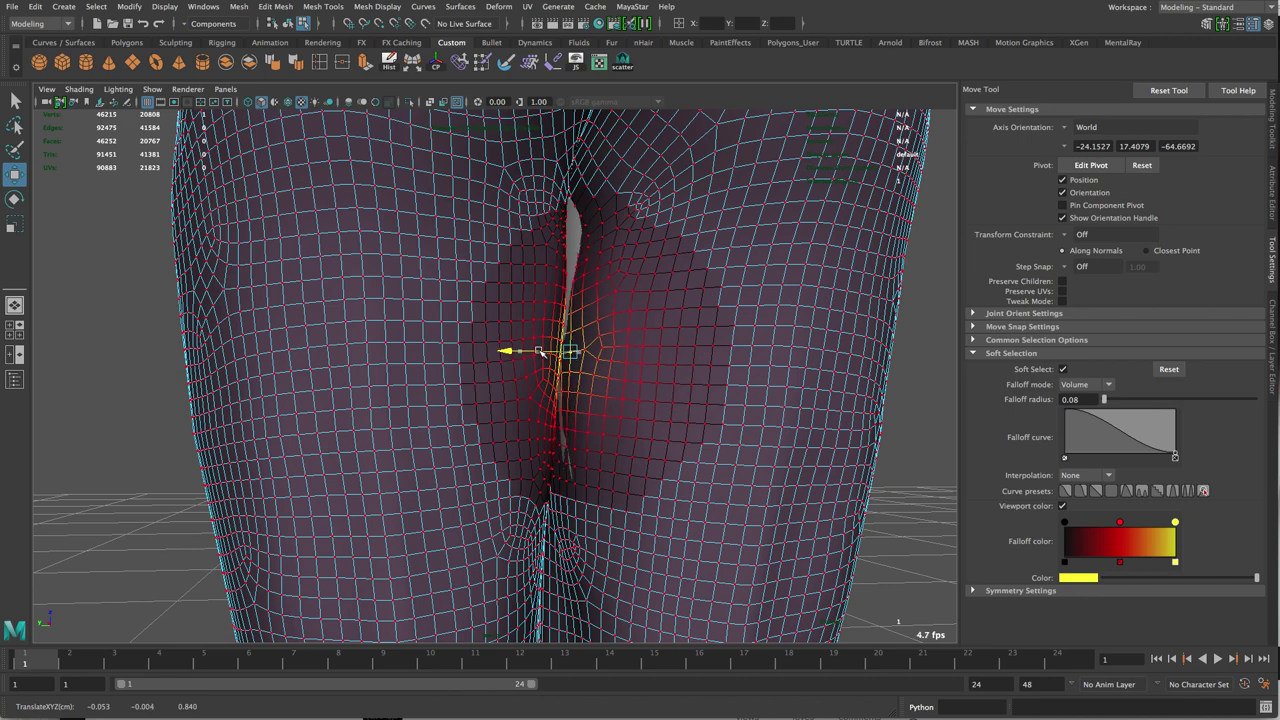
# Step: Soft-move a mid-thigh vertex and a vertex just below the crotch toward the locked leg to close the remaining gap
pyautogui.click(560, 444)
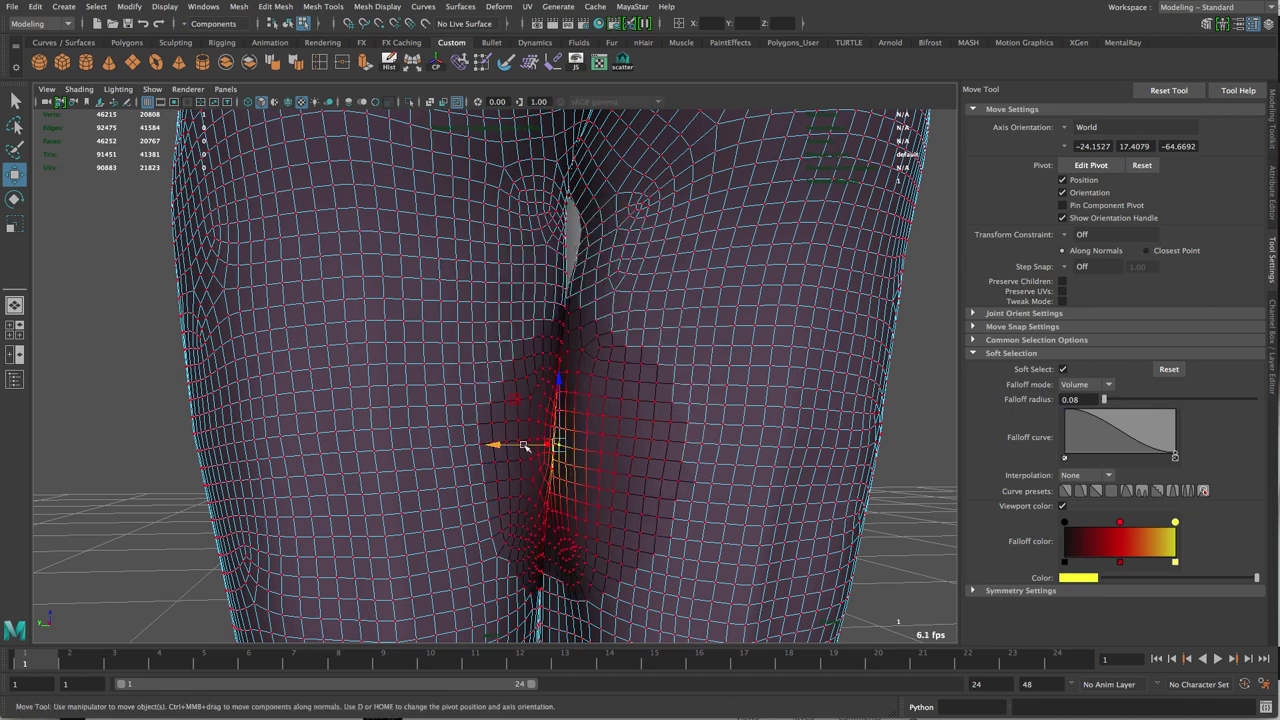
pyautogui.moveTo(524, 446); pyautogui.dragTo(518, 445)
pyautogui.keyDown('alt'); pyautogui.moveTo(554, 367); pyautogui.dragTo(558, 422, button='middle'); pyautogui.keyUp('alt')
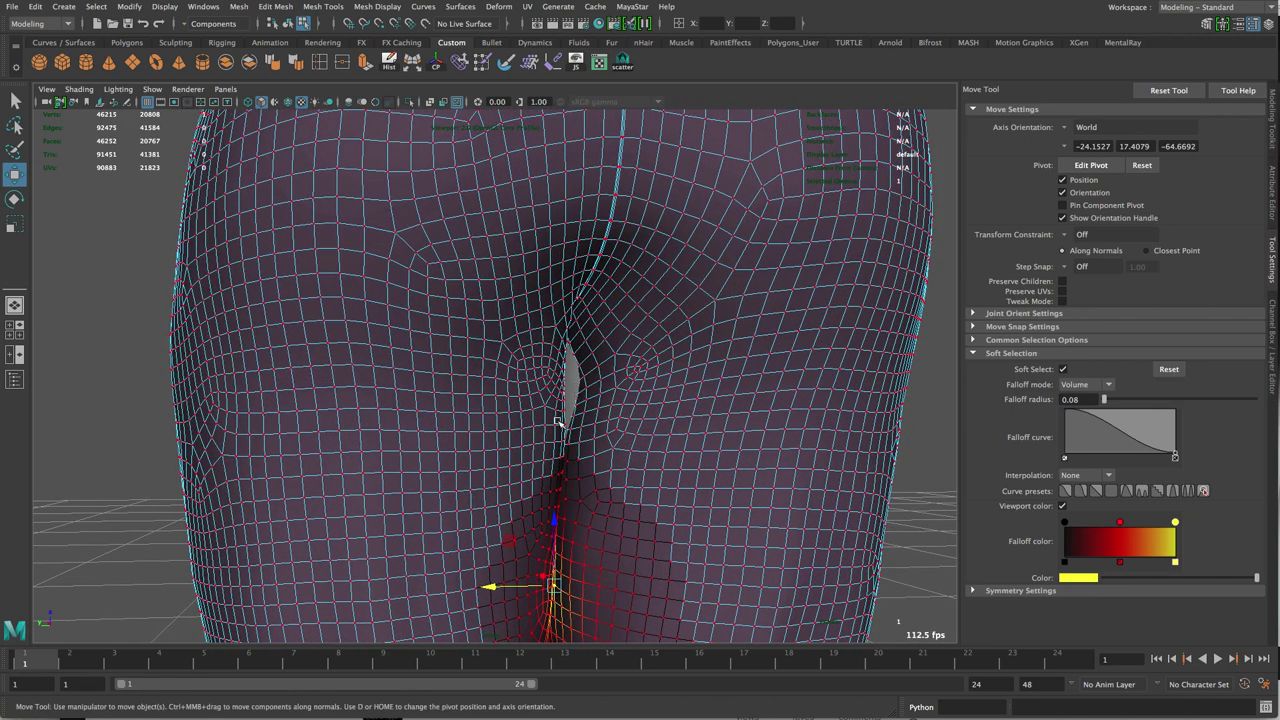
pyautogui.click(571, 381)
pyautogui.moveTo(545, 385); pyautogui.dragTo(540, 385)
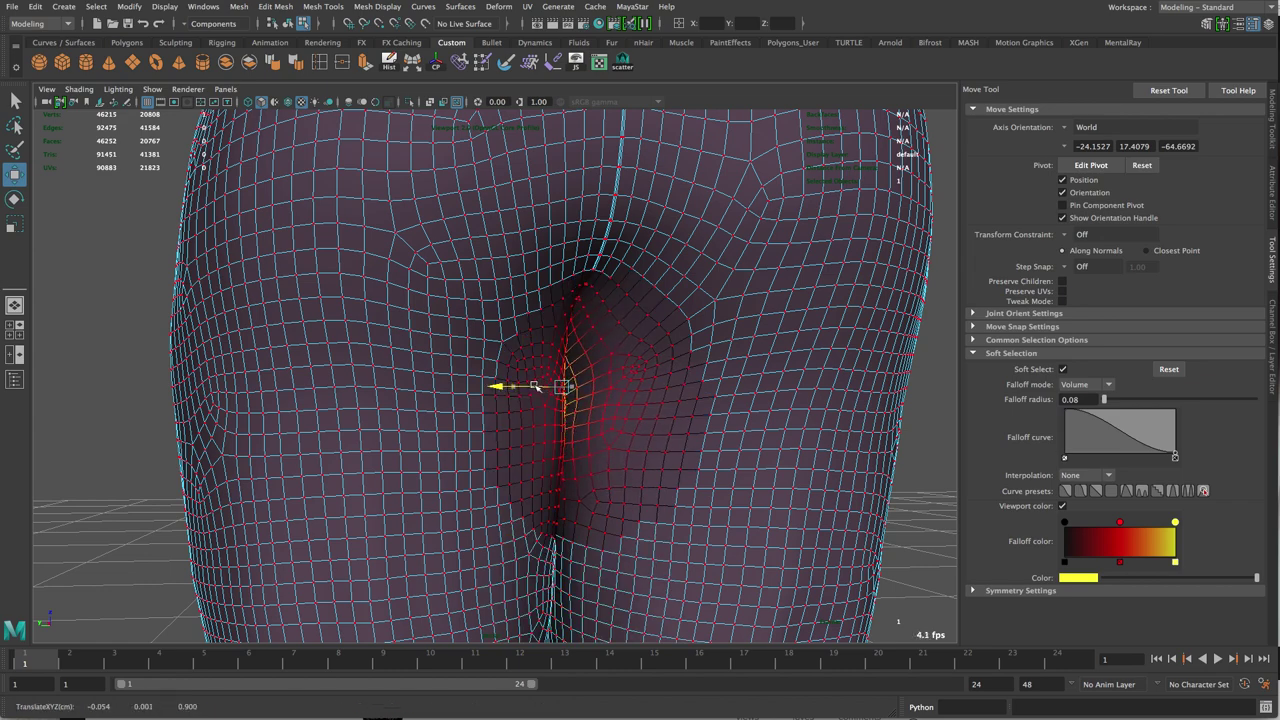
# Step: Adjust the centre and upper vertices of the oval pants patch poking into the body near the crotch along the Y axis
pyautogui.keyDown('alt'); pyautogui.moveTo(705, 364); pyautogui.dragTo(503, 372); pyautogui.keyUp('alt')
pyautogui.scroll(5, 659, 461)
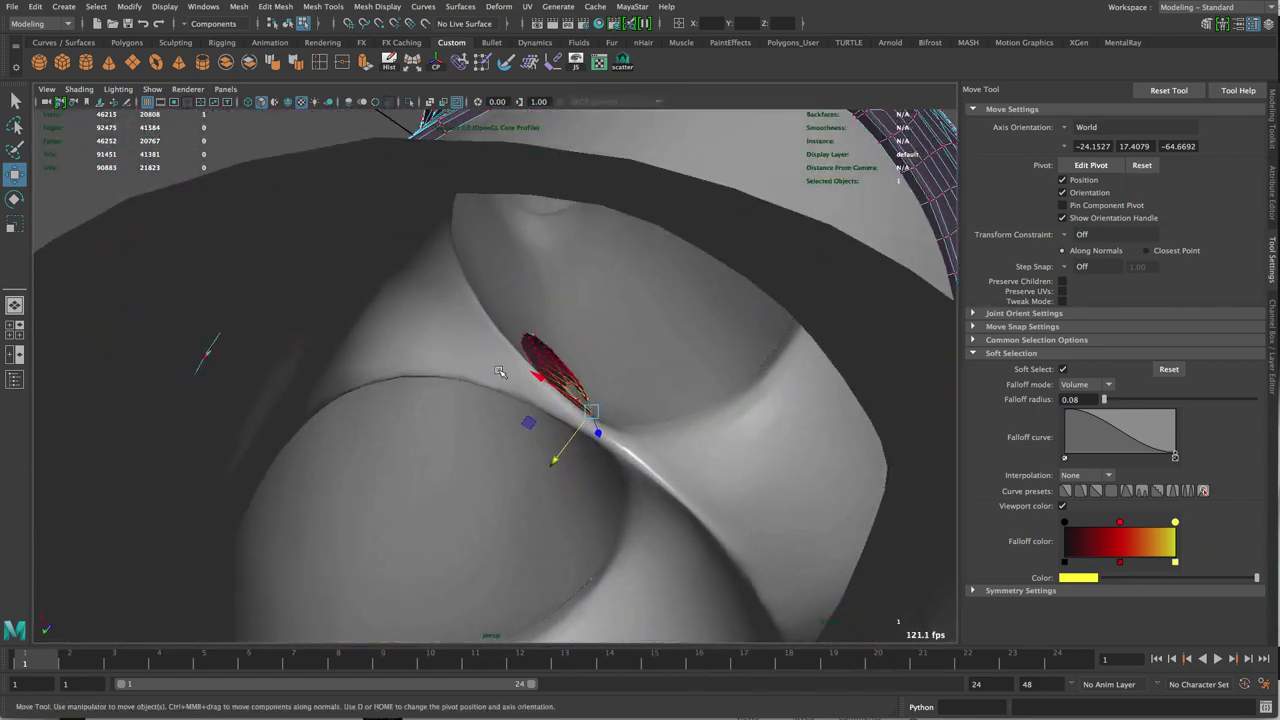
pyautogui.scroll(5, 591, 343)
pyautogui.keyDown('alt'); pyautogui.moveTo(591, 343); pyautogui.dragTo(460, 358); pyautogui.keyUp('alt')
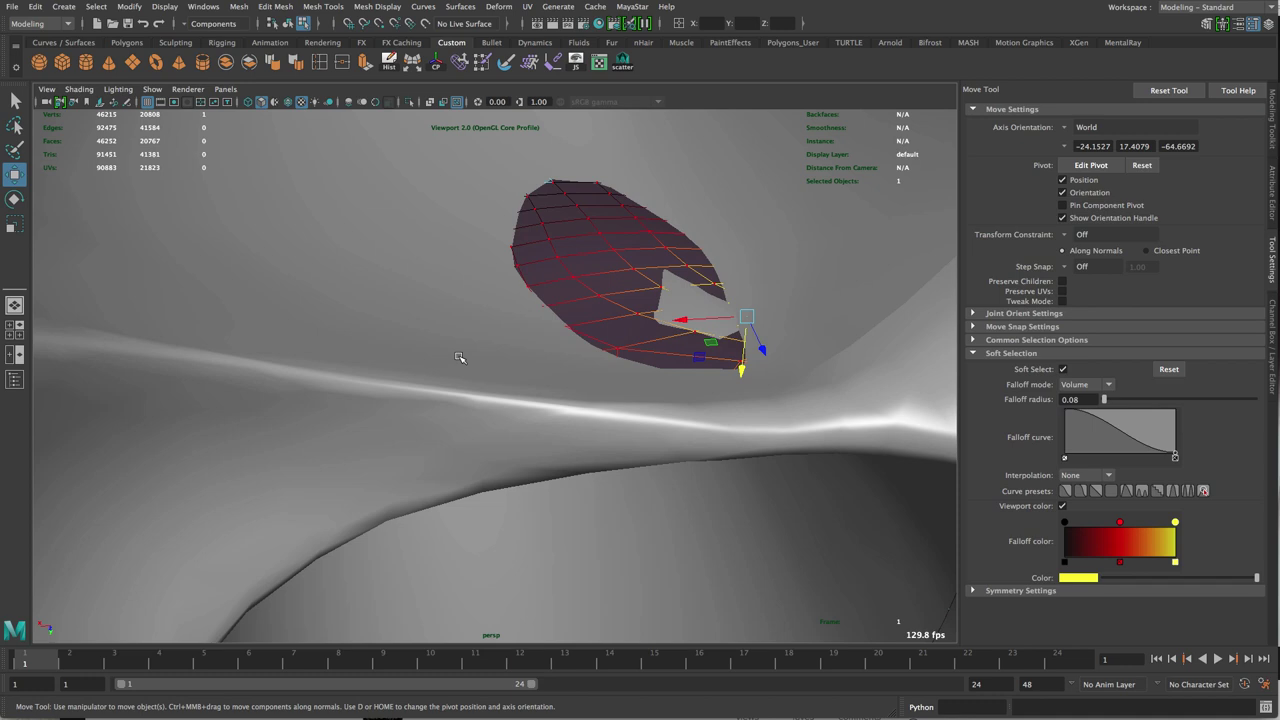
pyautogui.click(615, 250)
pyautogui.moveTo(612, 304); pyautogui.dragTo(612, 307)
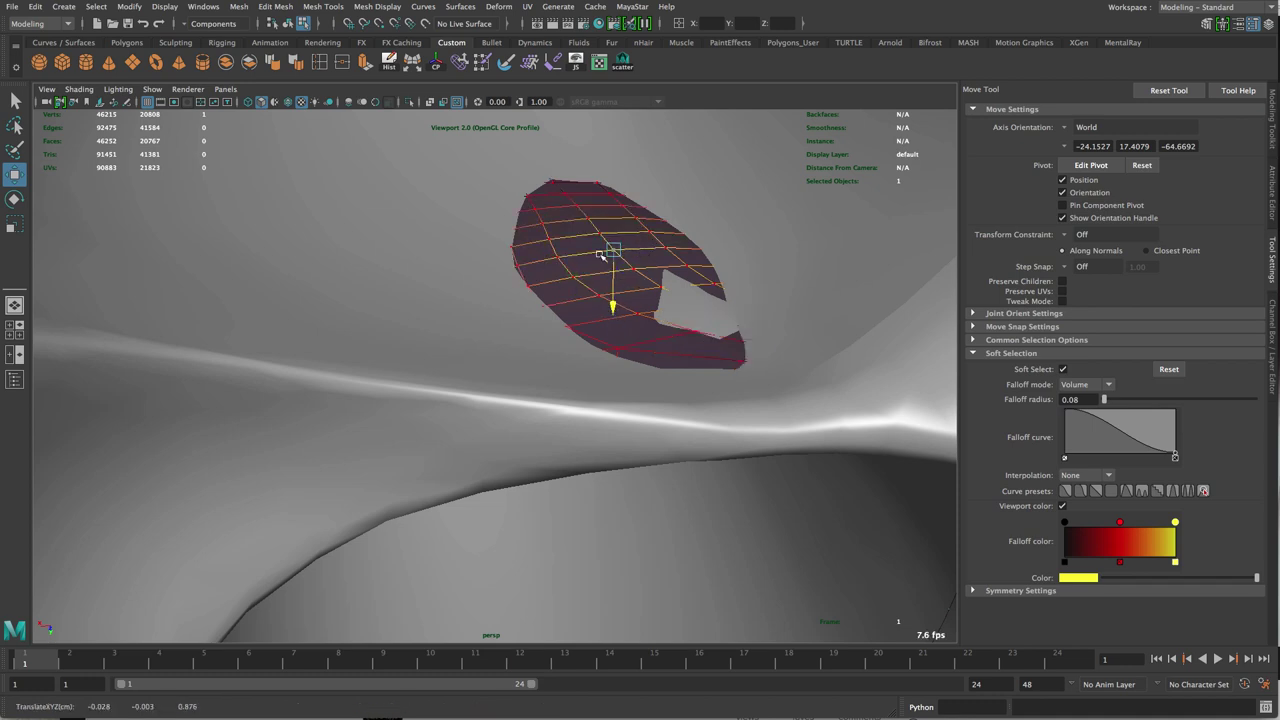
pyautogui.click(586, 220)
pyautogui.click(588, 273)
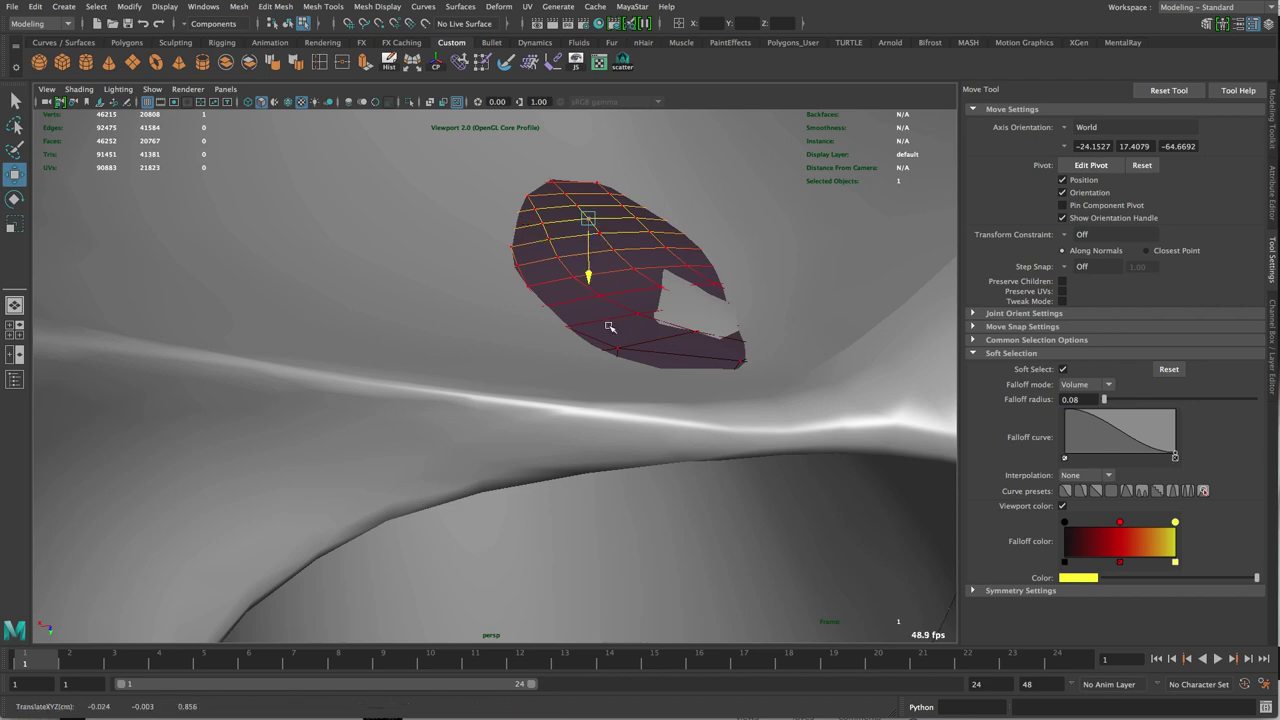
# Step: View the elongated pants patch from the opposite side and nudge its edge, end and middle vertices out of the body
pyautogui.keyDown('alt'); pyautogui.moveTo(650, 390); pyautogui.dragTo(468, 395); pyautogui.keyUp('alt')
pyautogui.keyDown('alt'); pyautogui.moveTo(490, 500); pyautogui.dragTo(472, 450); pyautogui.keyUp('alt')
pyautogui.click(468, 430)
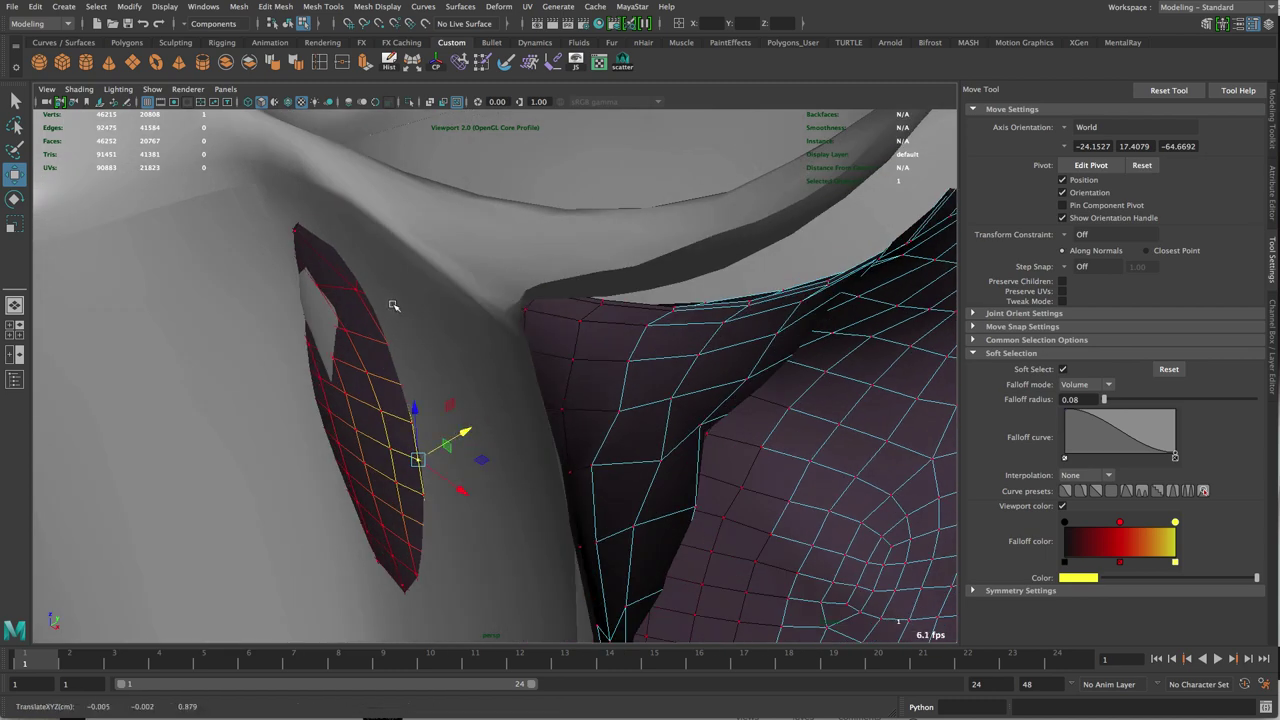
pyautogui.click(356, 291)
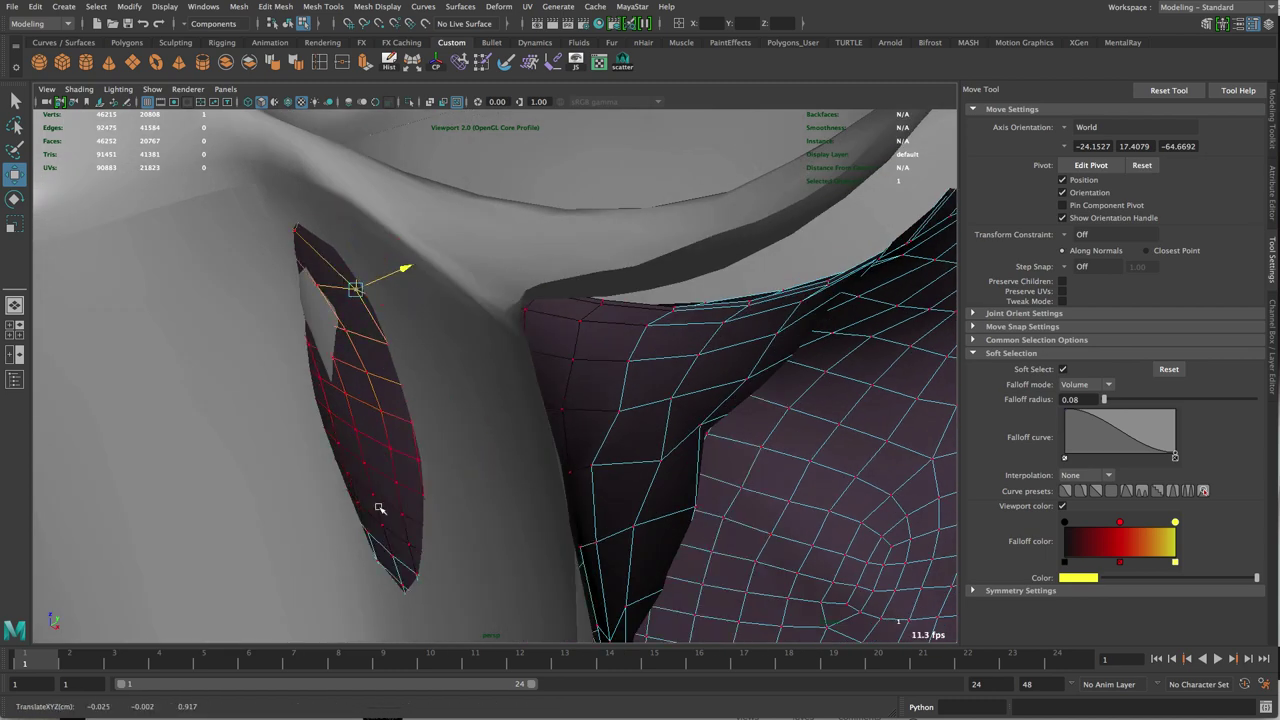
pyautogui.click(401, 583)
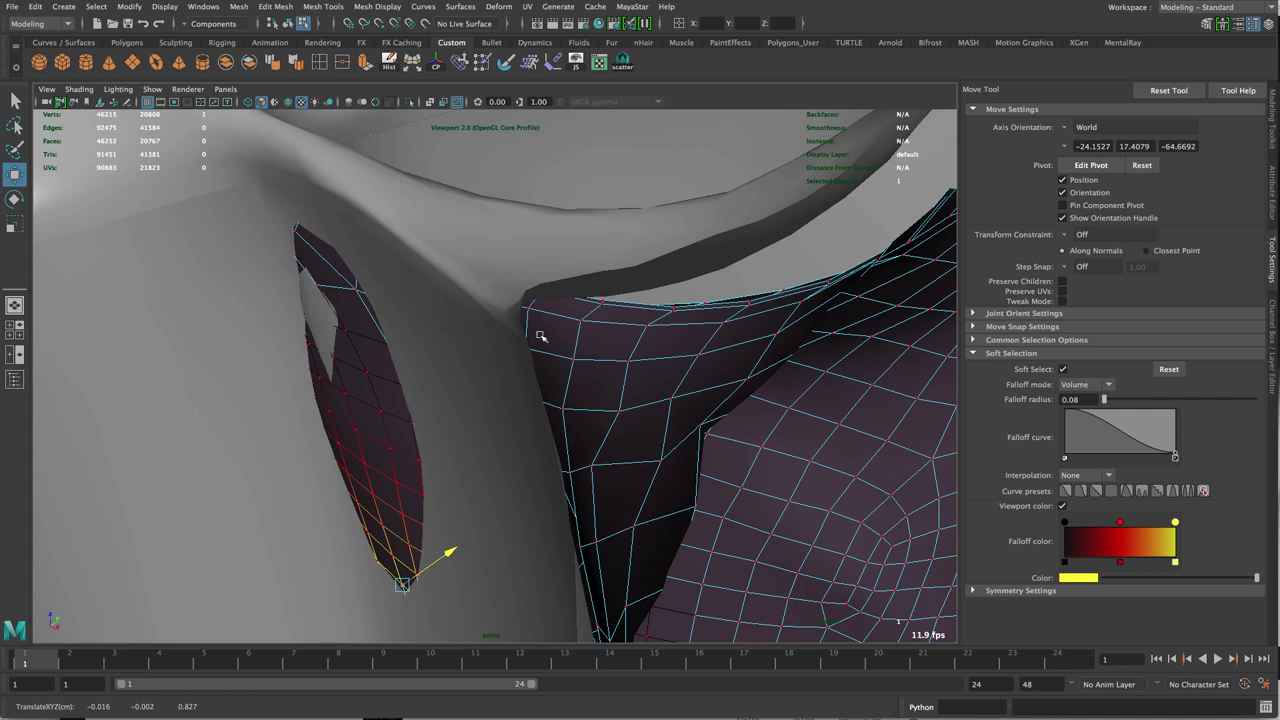
pyautogui.keyDown('alt'); pyautogui.moveTo(541, 337); pyautogui.dragTo(557, 346); pyautogui.keyUp('alt')
pyautogui.keyDown('alt'); pyautogui.moveTo(557, 346); pyautogui.dragTo(562, 395, button='middle'); pyautogui.keyUp('alt')
pyautogui.click(548, 393)
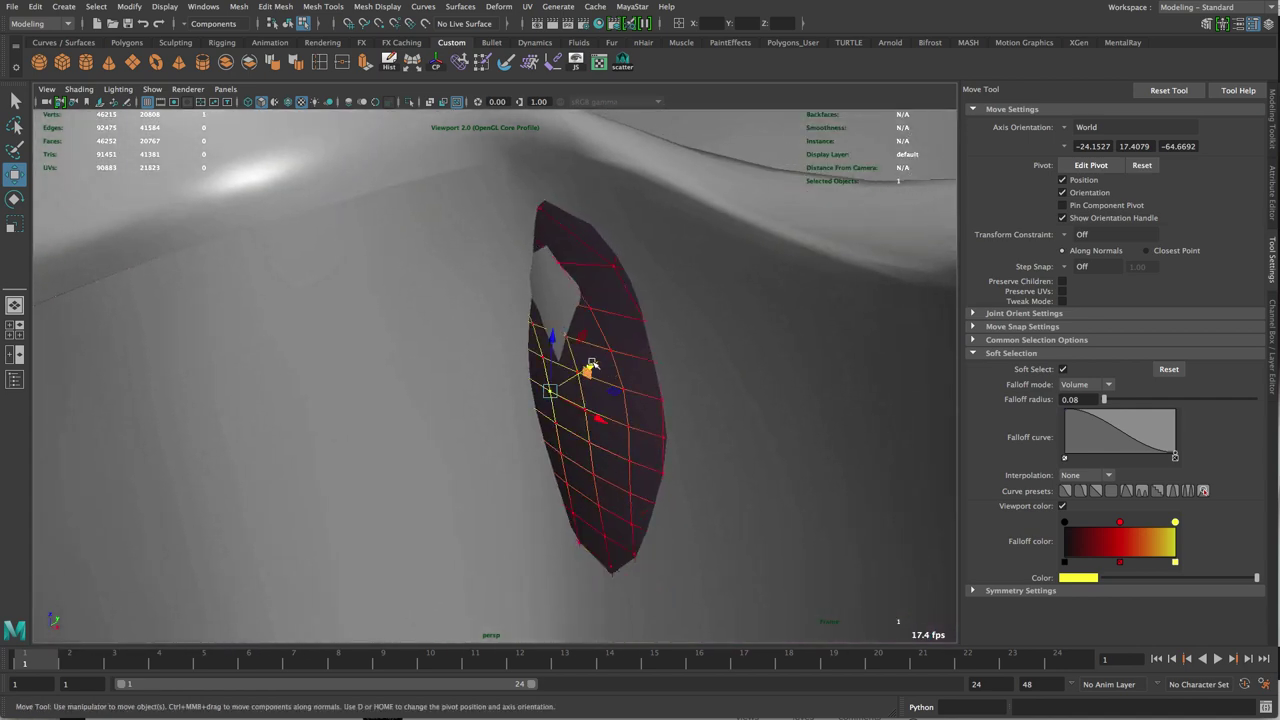
# Step: Examine the outside of the pants around the hips, crotch and inner-thigh gap for remaining problem areas
pyautogui.keyDown('alt'); pyautogui.moveTo(685, 302); pyautogui.dragTo(660, 326); pyautogui.keyUp('alt')
pyautogui.click(473, 206)
pyautogui.keyDown('alt'); pyautogui.moveTo(660, 326); pyautogui.dragTo(517, 326, button='right'); pyautogui.keyUp('alt')
pyautogui.keyDown('alt'); pyautogui.moveTo(517, 326); pyautogui.dragTo(574, 323); pyautogui.keyUp('alt')
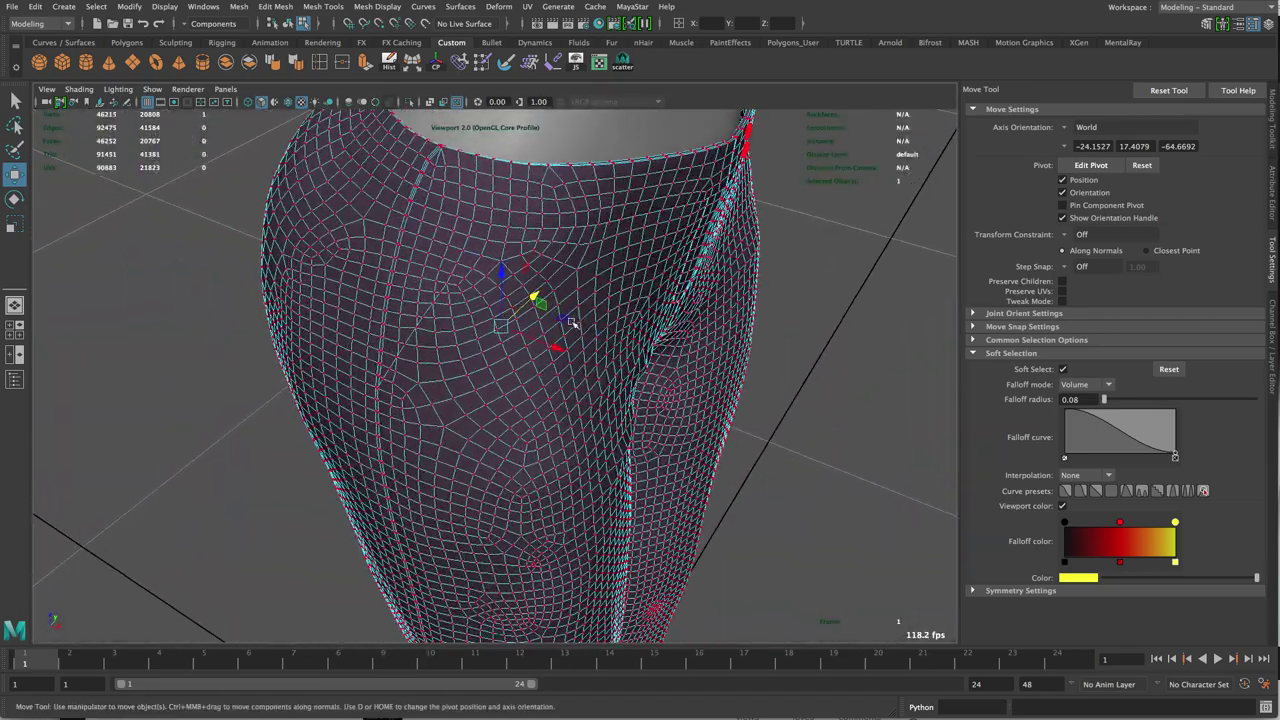
pyautogui.keyDown('alt'); pyautogui.moveTo(574, 323); pyautogui.dragTo(620, 325, button='right'); pyautogui.keyUp('alt')
pyautogui.keyDown('alt'); pyautogui.moveTo(620, 325); pyautogui.dragTo(733, 286); pyautogui.keyUp('alt')
pyautogui.keyDown('alt'); pyautogui.moveTo(733, 286); pyautogui.dragTo(787, 150, button='middle'); pyautogui.keyUp('alt')
pyautogui.keyDown('alt'); pyautogui.moveTo(706, 240); pyautogui.dragTo(654, 220); pyautogui.keyUp('alt')
pyautogui.keyDown('alt'); pyautogui.moveTo(654, 220); pyautogui.dragTo(617, 261, button='right'); pyautogui.keyUp('alt')
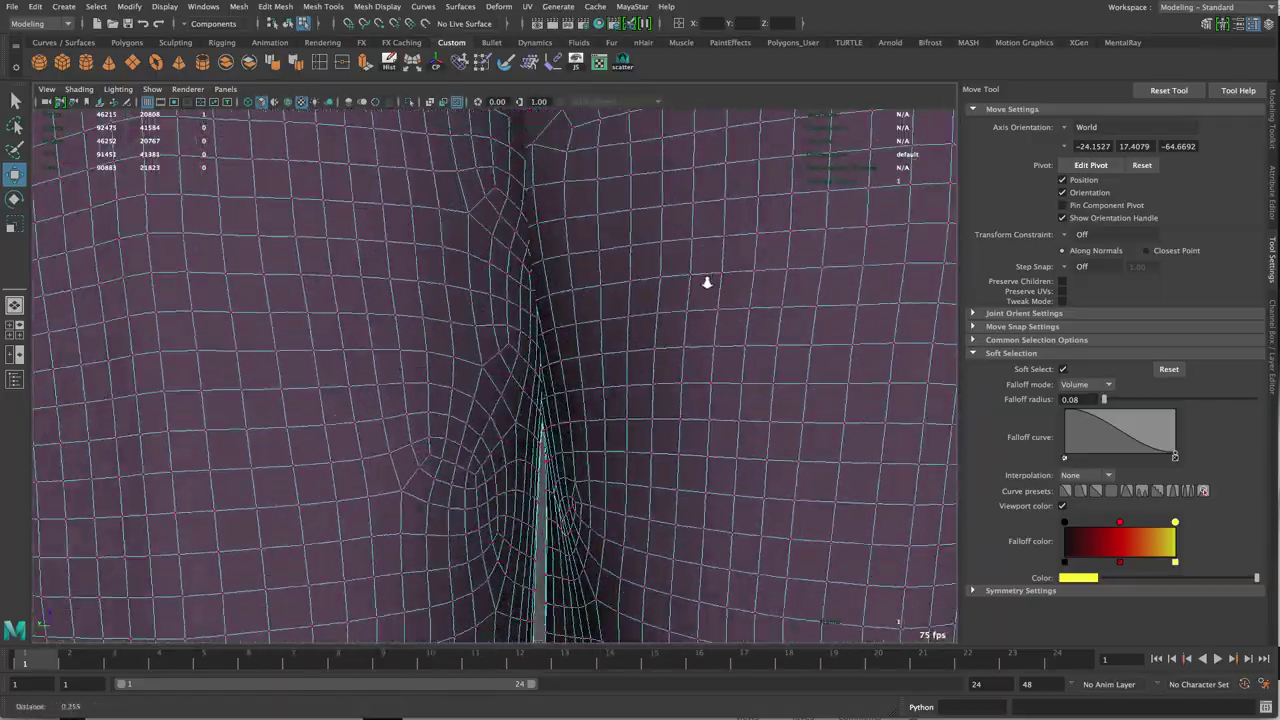
# Step: From inside the body, soft-move the lower-edge, middle and upper-middle vertices of the large crotch patch toward the body surface
pyautogui.keyDown('alt'); pyautogui.moveTo(617, 261); pyautogui.dragTo(739, 327); pyautogui.keyUp('alt')
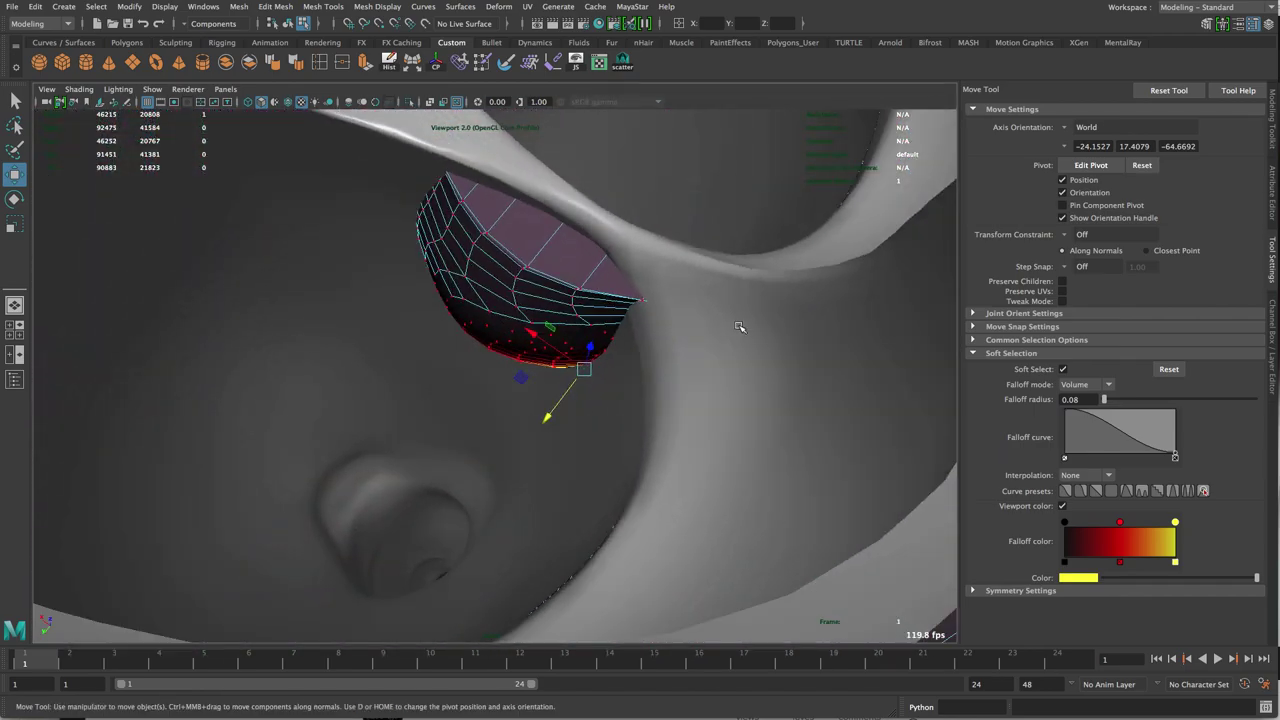
pyautogui.moveTo(563, 402); pyautogui.dragTo(561, 403)
pyautogui.click(513, 341)
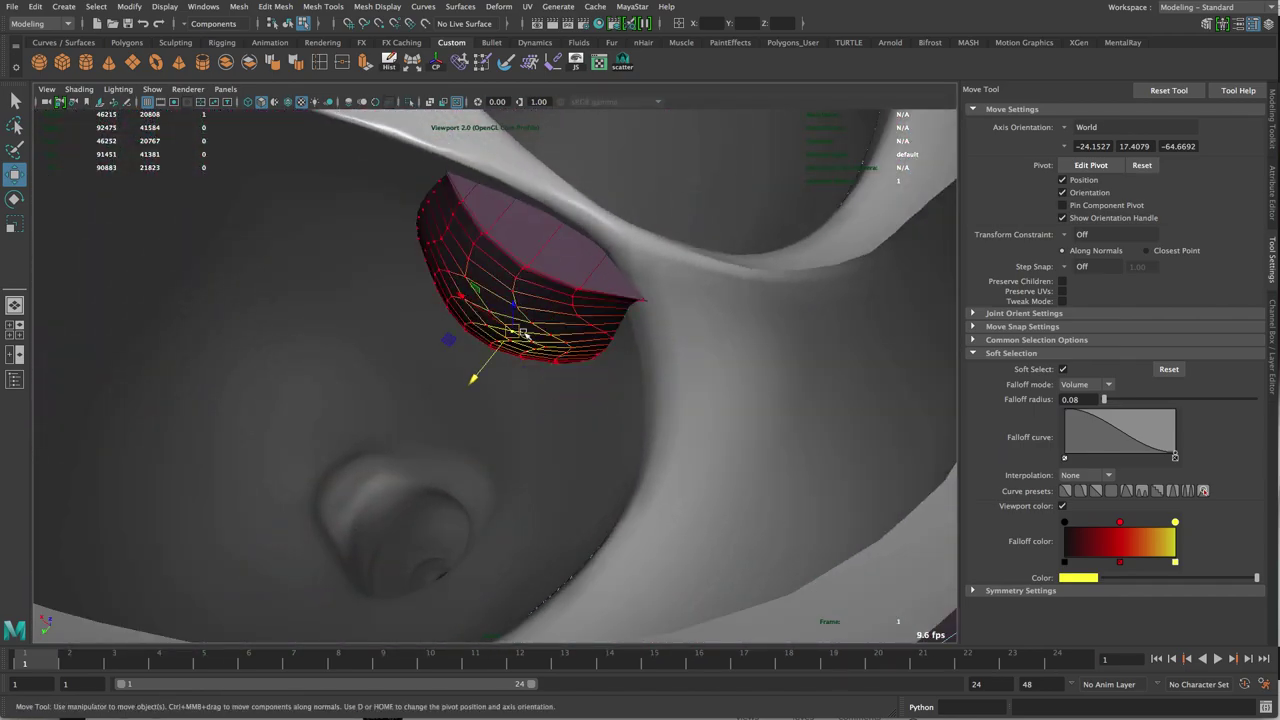
pyautogui.moveTo(484, 369); pyautogui.dragTo(492, 356)
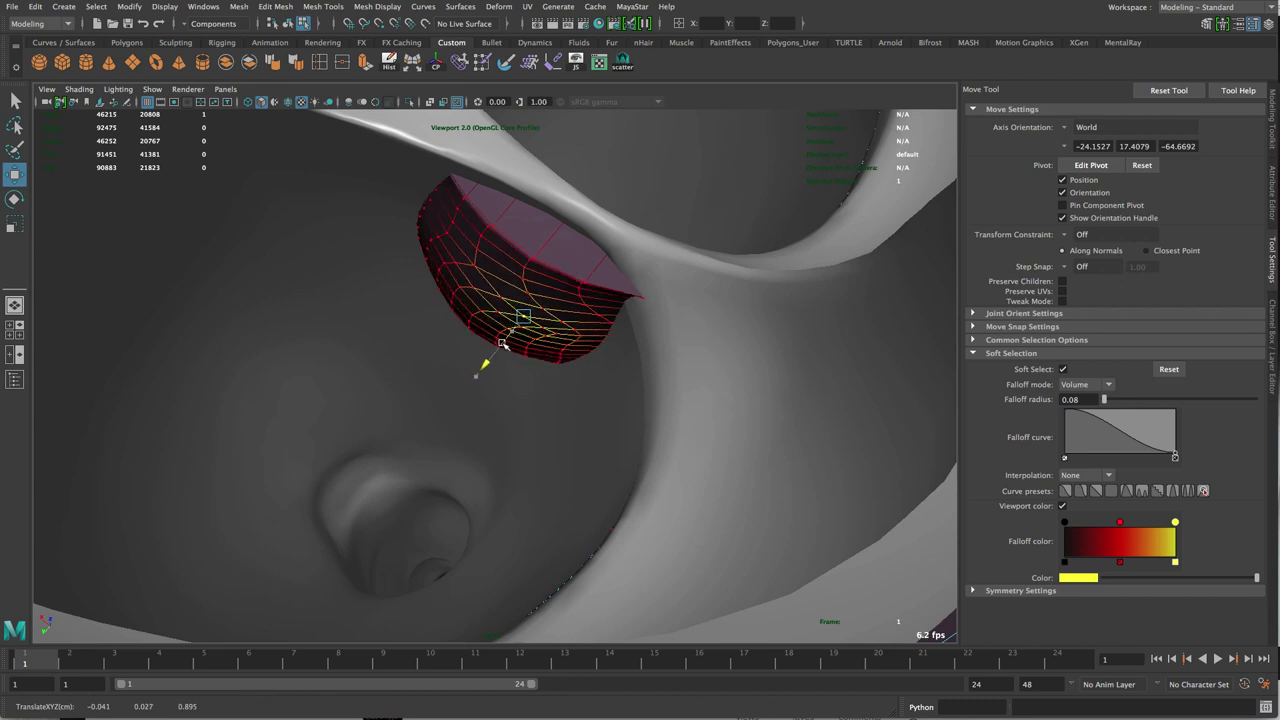
pyautogui.click(524, 259)
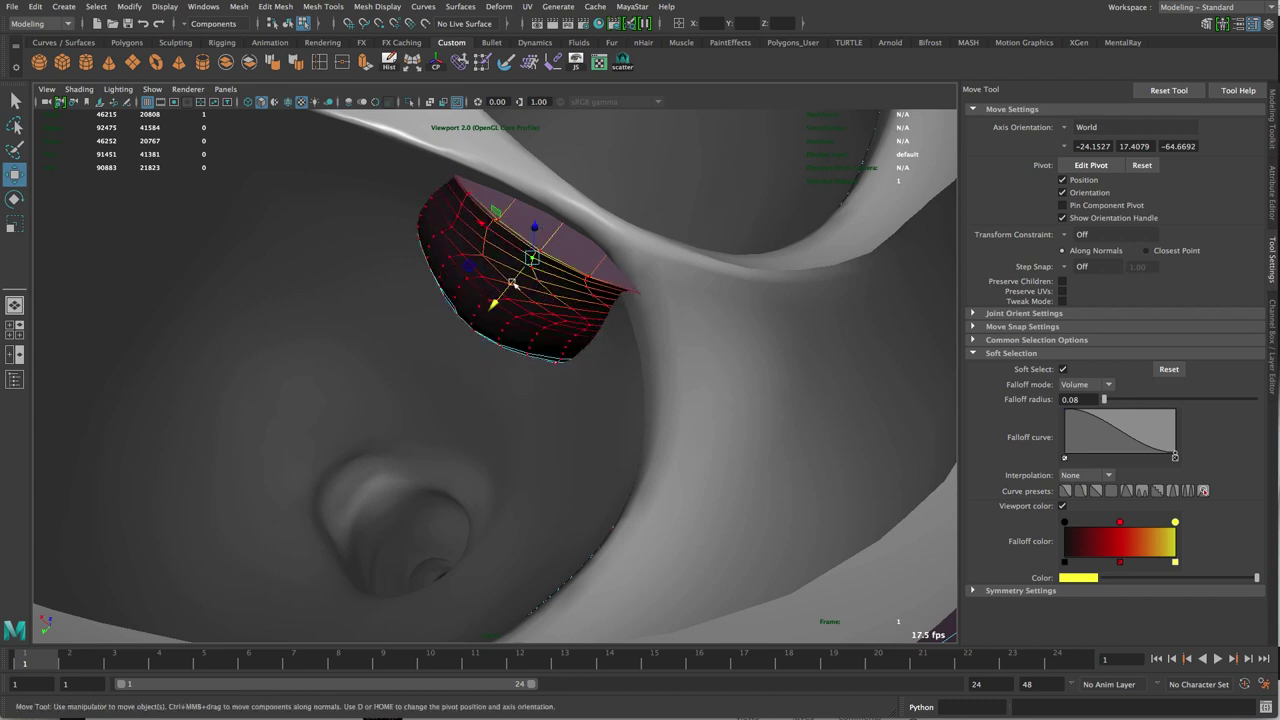
pyautogui.moveTo(511, 283); pyautogui.dragTo(512, 284)
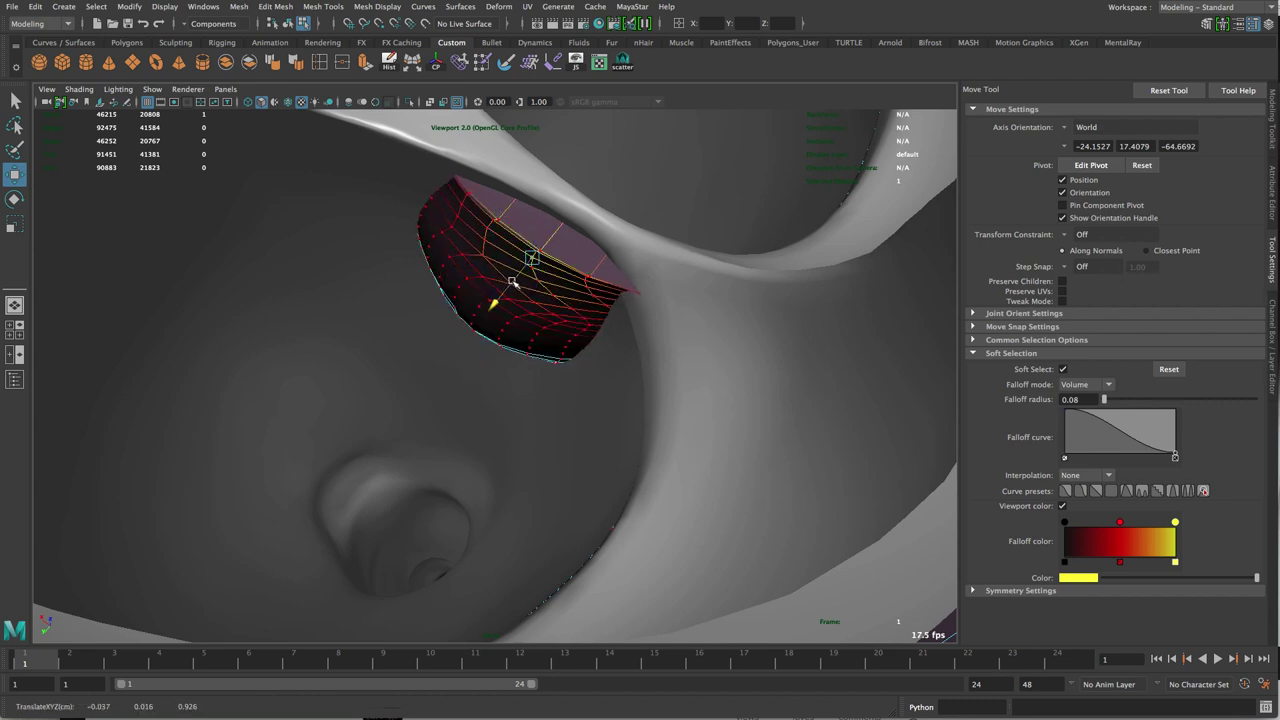
# Step: Soft-move the vertex at the crotch patch's upper edge, then its centre and lower-side vertices, to reduce the overlap inside the body
pyautogui.click(563, 225)
pyautogui.moveTo(532, 261); pyautogui.dragTo(534, 262)
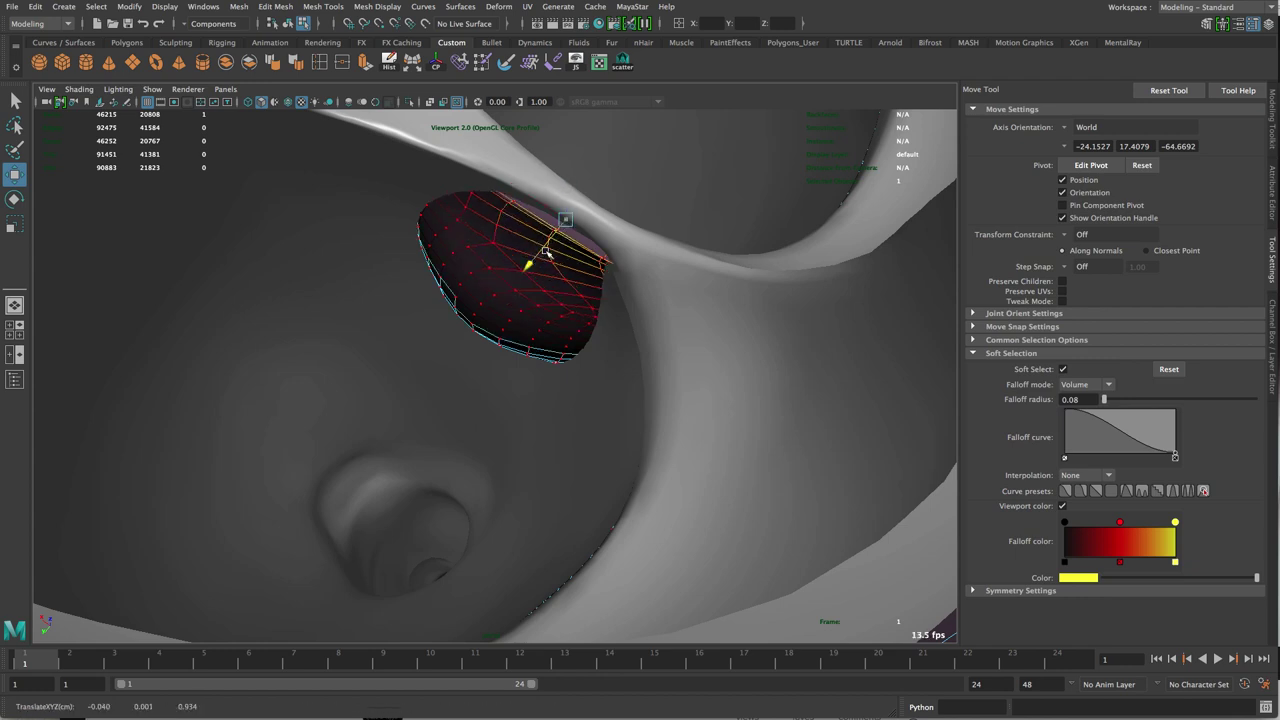
pyautogui.click(517, 288)
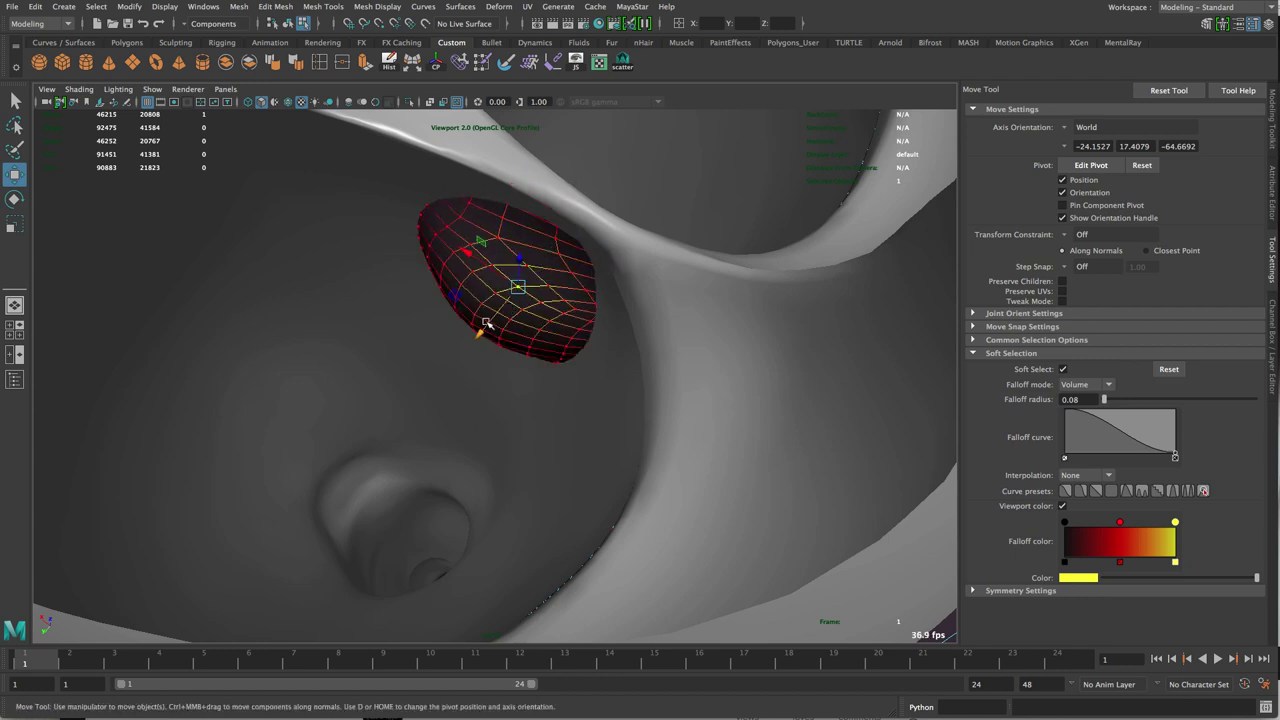
pyautogui.moveTo(482, 331); pyautogui.dragTo(488, 327)
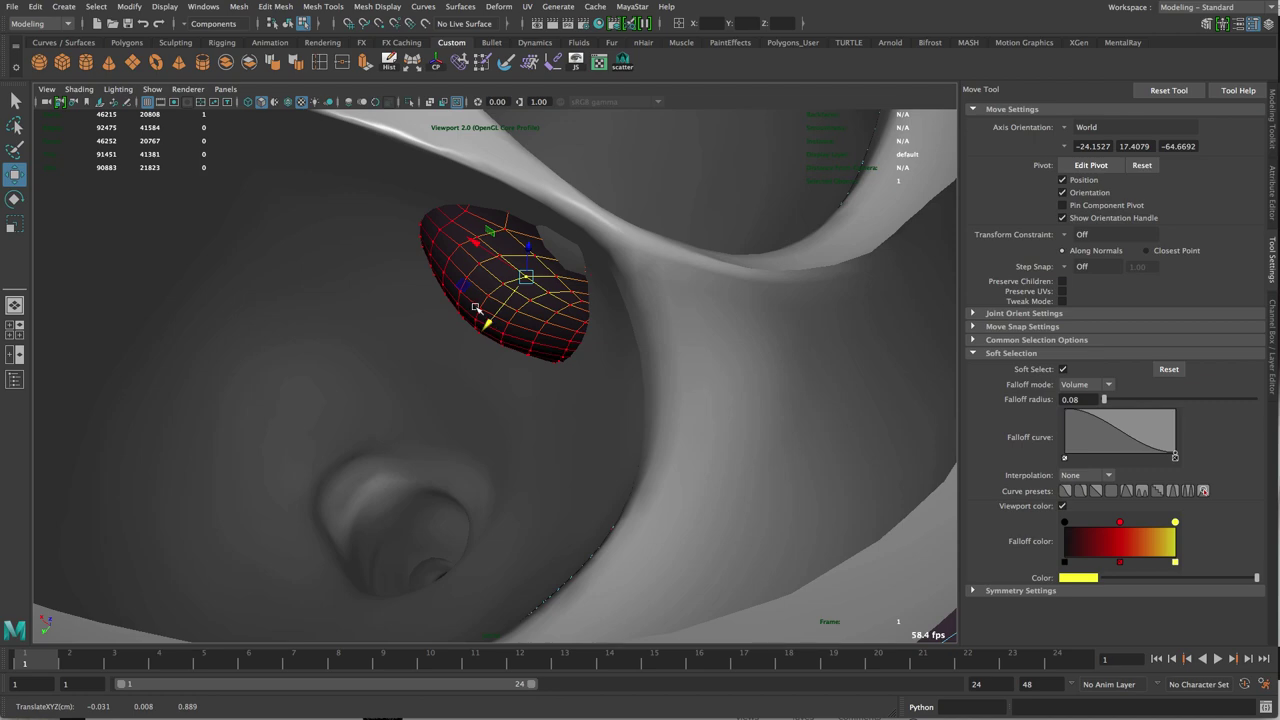
pyautogui.click(477, 307)
pyautogui.moveTo(442, 352); pyautogui.dragTo(478, 321)
# Step: Orbit to the opposite thigh interior and soft-move the lower tip, upper and central vertices of the remaining pants patch outward
pyautogui.keyDown('alt'); pyautogui.moveTo(674, 277); pyautogui.dragTo(489, 277); pyautogui.keyUp('alt')
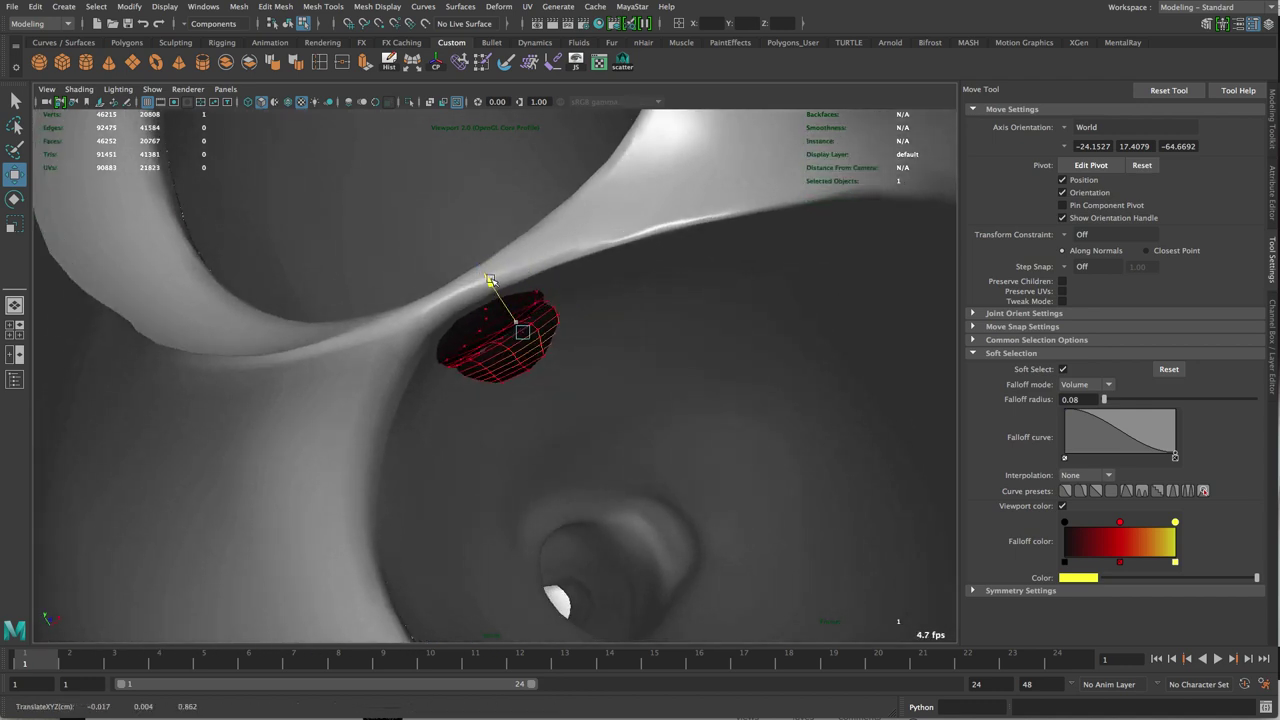
pyautogui.moveTo(486, 327); pyautogui.dragTo(409, 416)
pyautogui.keyDown('alt'); pyautogui.moveTo(522, 354); pyautogui.dragTo(495, 329); pyautogui.keyUp('alt')
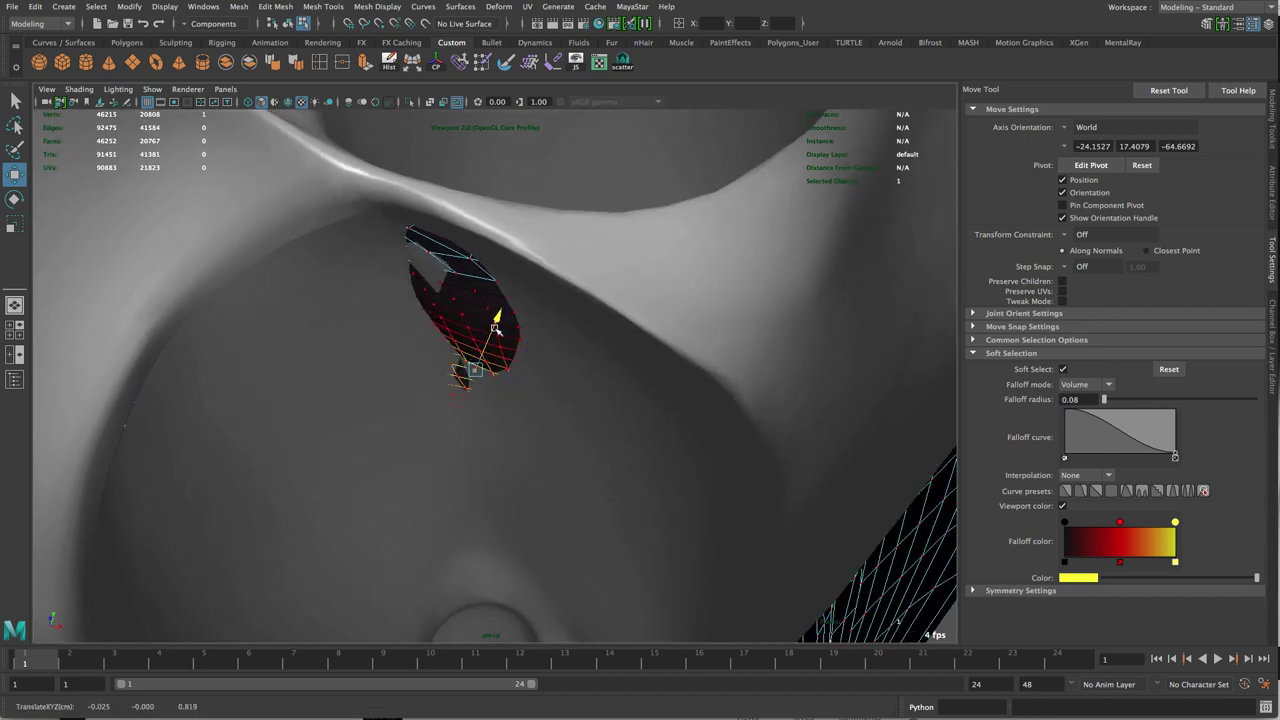
pyautogui.click(458, 278)
pyautogui.moveTo(471, 247); pyautogui.dragTo(472, 246)
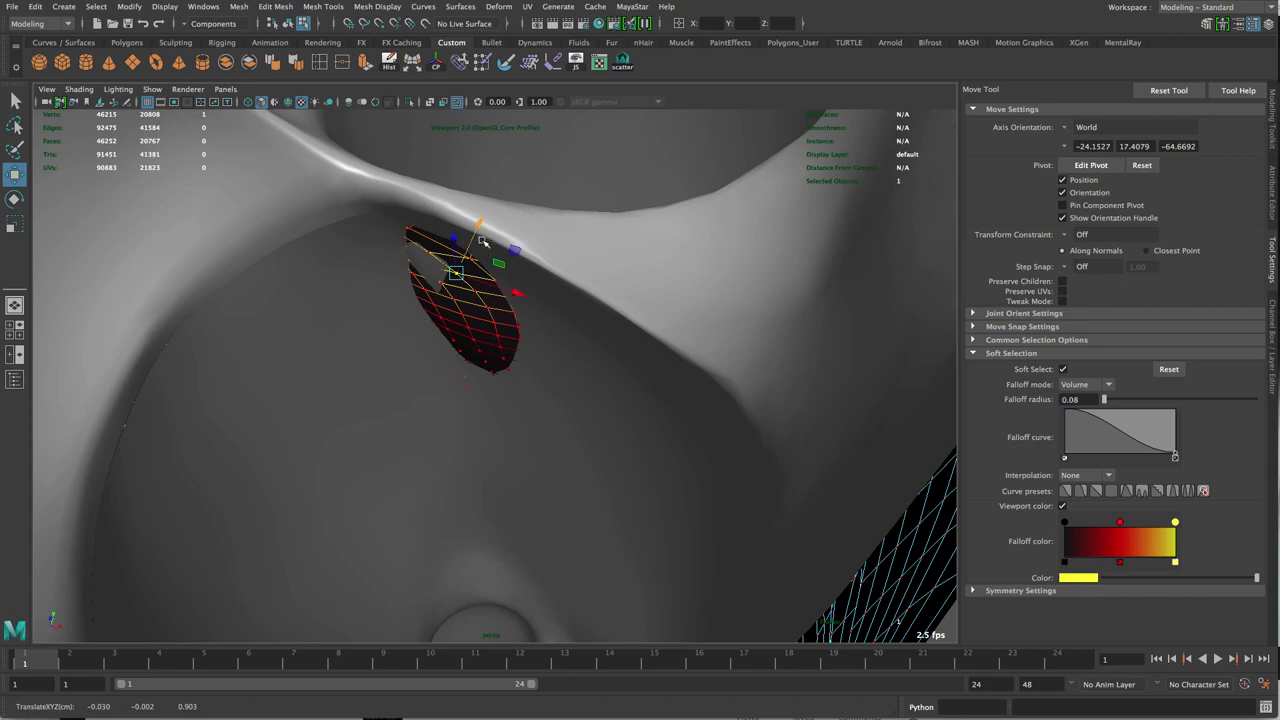
pyautogui.keyDown('alt'); pyautogui.moveTo(587, 274); pyautogui.dragTo(514, 305); pyautogui.keyUp('alt')
pyautogui.click(503, 316)
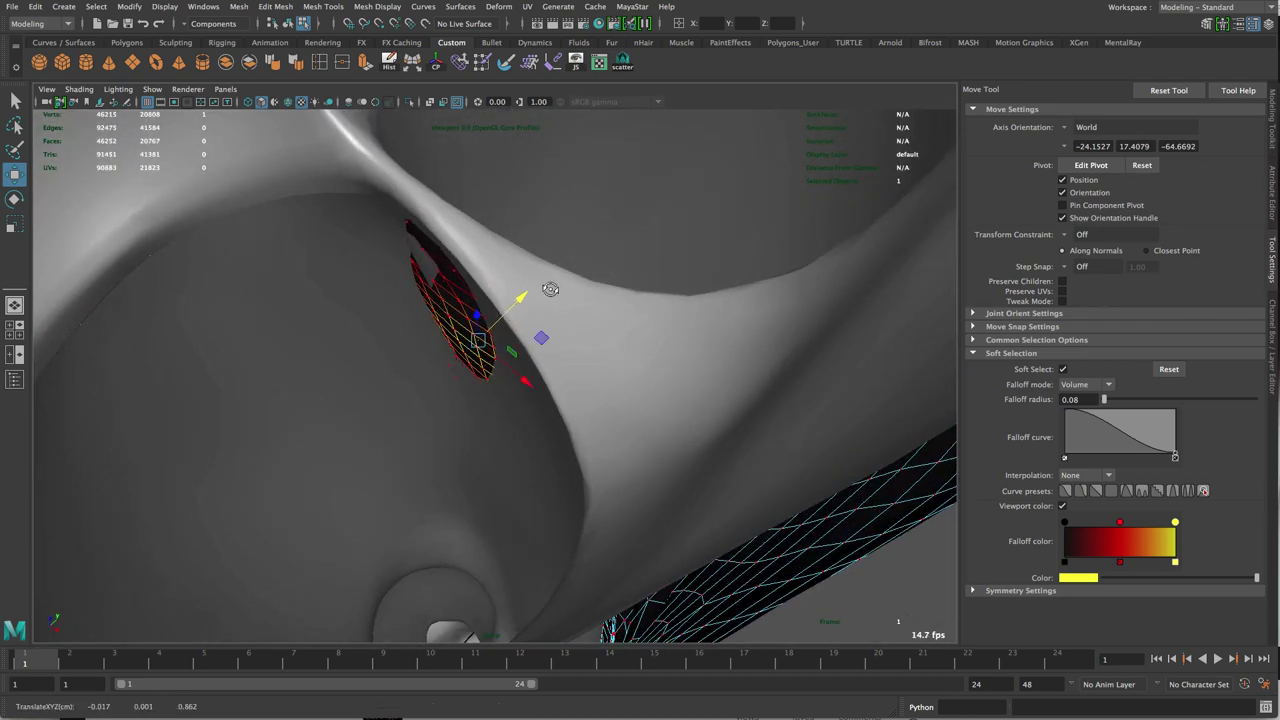
pyautogui.keyDown('alt'); pyautogui.moveTo(550, 289); pyautogui.dragTo(660, 254); pyautogui.keyUp('alt')
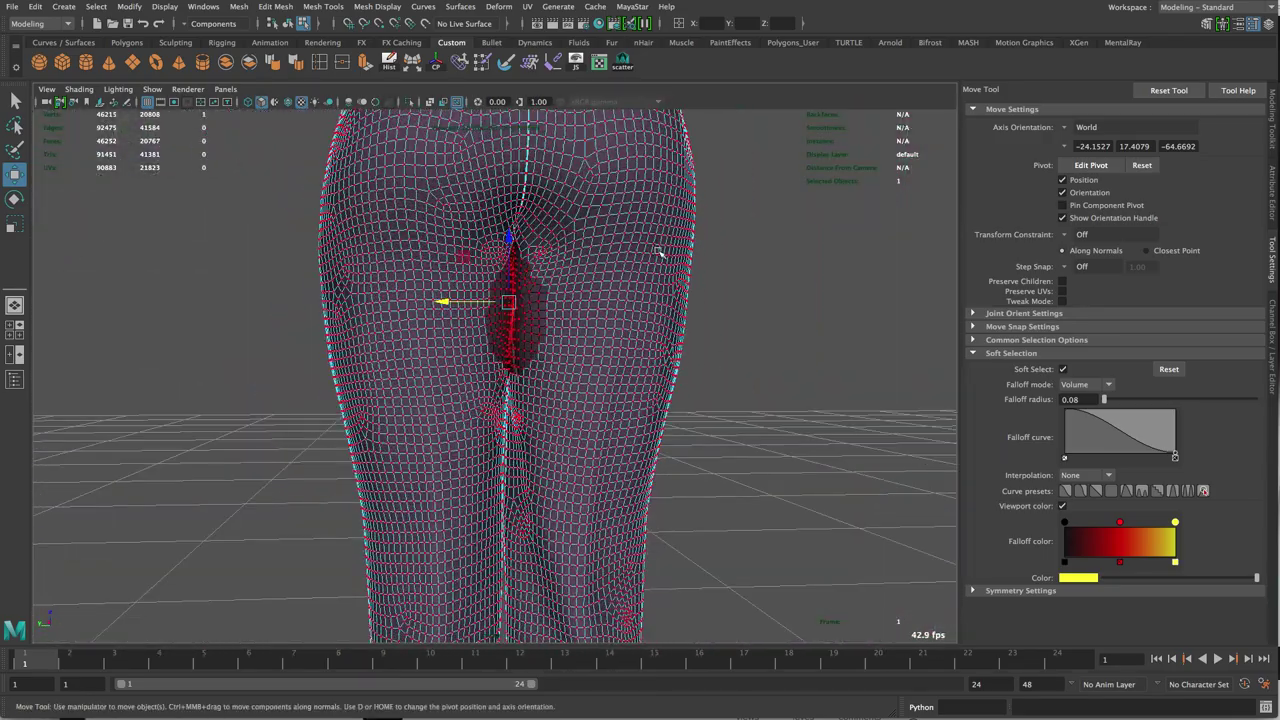
# Step: Return the pants to object mode with nothing selected and check their fit from the front and side
pyautogui.rightClick(660, 254)
pyautogui.click(718, 234)
pyautogui.keyDown('alt'); pyautogui.moveTo(729, 200); pyautogui.dragTo(398, 195); pyautogui.keyUp('alt')
pyautogui.keyDown('alt'); pyautogui.moveTo(662, 280); pyautogui.dragTo(440, 254, button='right'); pyautogui.keyUp('alt')
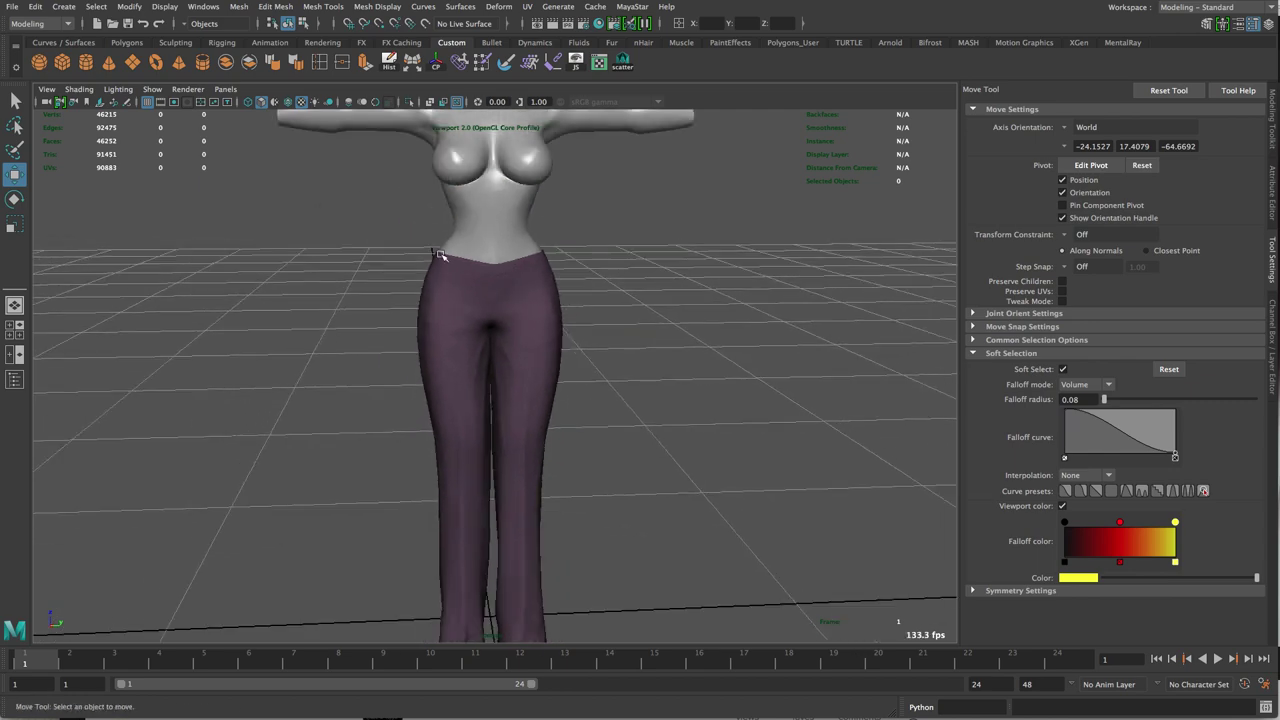
pyautogui.keyDown('alt'); pyautogui.moveTo(614, 327); pyautogui.dragTo(520, 320); pyautogui.keyUp('alt')
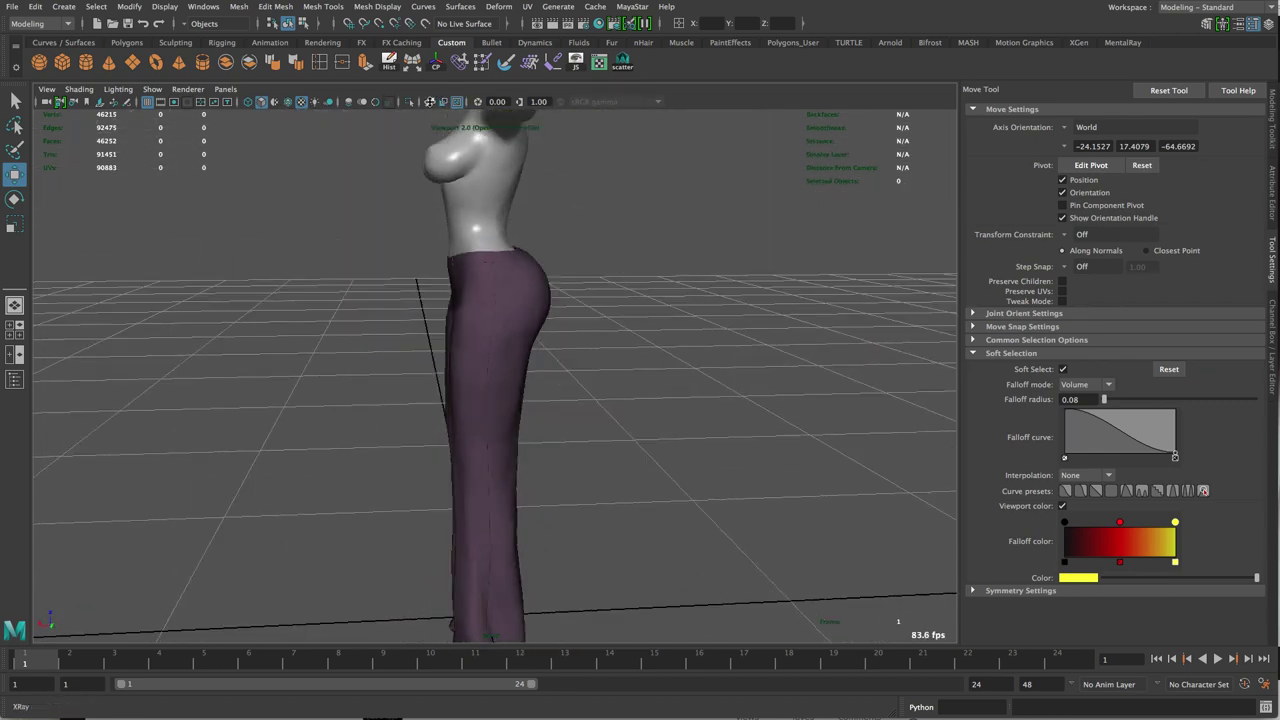
pyautogui.keyDown('alt'); pyautogui.moveTo(516, 203); pyautogui.dragTo(627, 307); pyautogui.keyUp('alt')
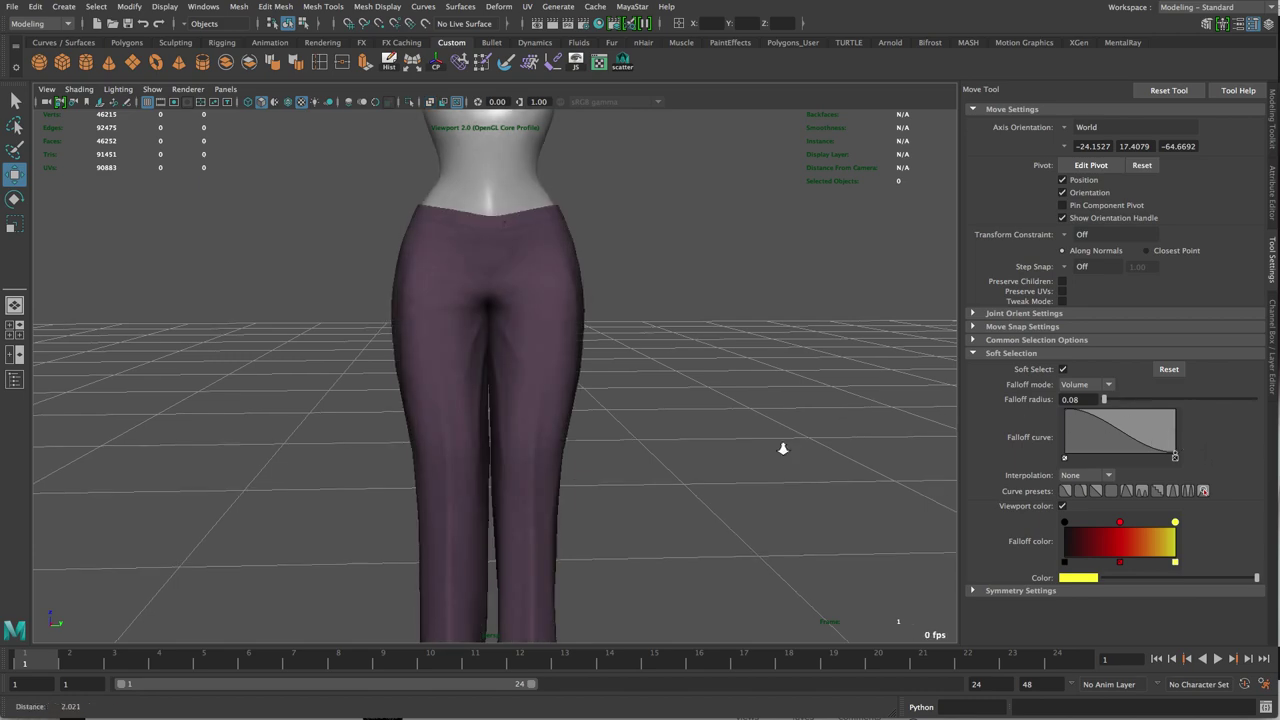
# Step: Examine the whole body with the fitted pants from the front for overall shape and any remaining poke-through
pyautogui.scroll(-5, 780, 443)
pyautogui.moveTo(603, 417)
pyautogui.keyDown('alt'); pyautogui.mouseDown()
pyautogui.moveTo(521, 418)
pyautogui.moveTo(514, 446)
pyautogui.moveTo(592, 404)
pyautogui.mouseUp(); pyautogui.keyUp('alt')
pyautogui.moveTo(593, 407)
pyautogui.keyDown('alt'); pyautogui.mouseDown(button='right')
pyautogui.moveTo(602, 424)
pyautogui.moveTo(588, 421)
pyautogui.mouseUp(button='right'); pyautogui.keyUp('alt')
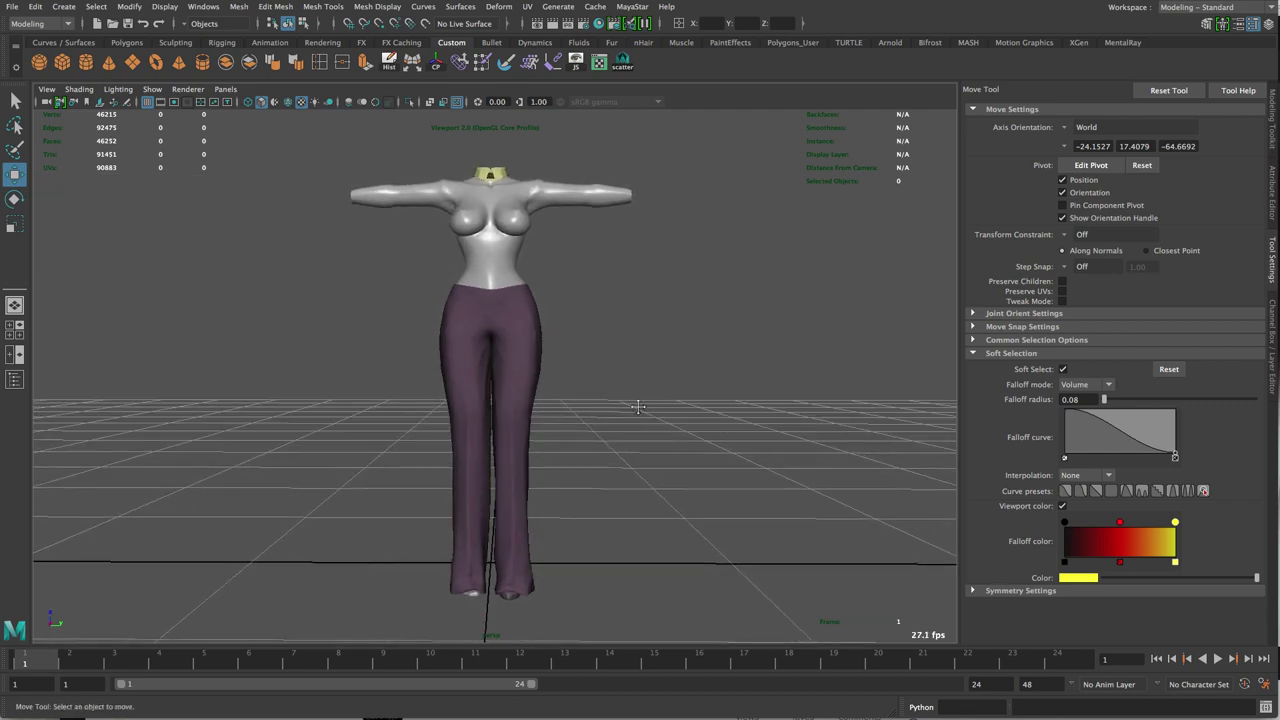
pyautogui.keyDown('alt'); pyautogui.moveTo(635, 408); pyautogui.dragTo(666, 404, button='middle'); pyautogui.keyUp('alt')
pyautogui.keyDown('alt'); pyautogui.moveTo(665, 405); pyautogui.dragTo(655, 418); pyautogui.keyUp('alt')
pyautogui.keyDown('alt'); pyautogui.moveTo(650, 393); pyautogui.dragTo(672, 413, button='right'); pyautogui.keyUp('alt')
pyautogui.moveTo(672, 412)
pyautogui.keyDown('alt'); pyautogui.mouseDown()
pyautogui.moveTo(660, 398)
pyautogui.moveTo(672, 384)
pyautogui.moveTo(749, 403)
pyautogui.moveTo(757, 423)
pyautogui.moveTo(681, 392)
pyautogui.mouseUp(); pyautogui.keyUp('alt')
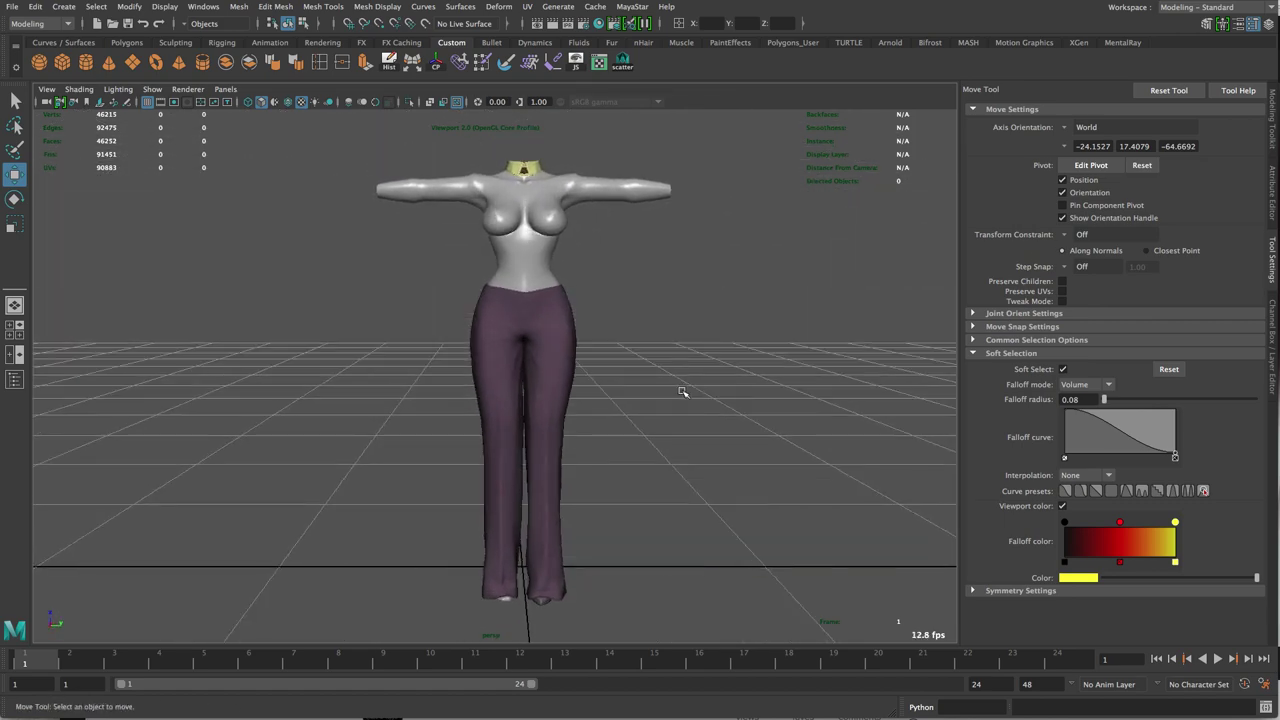